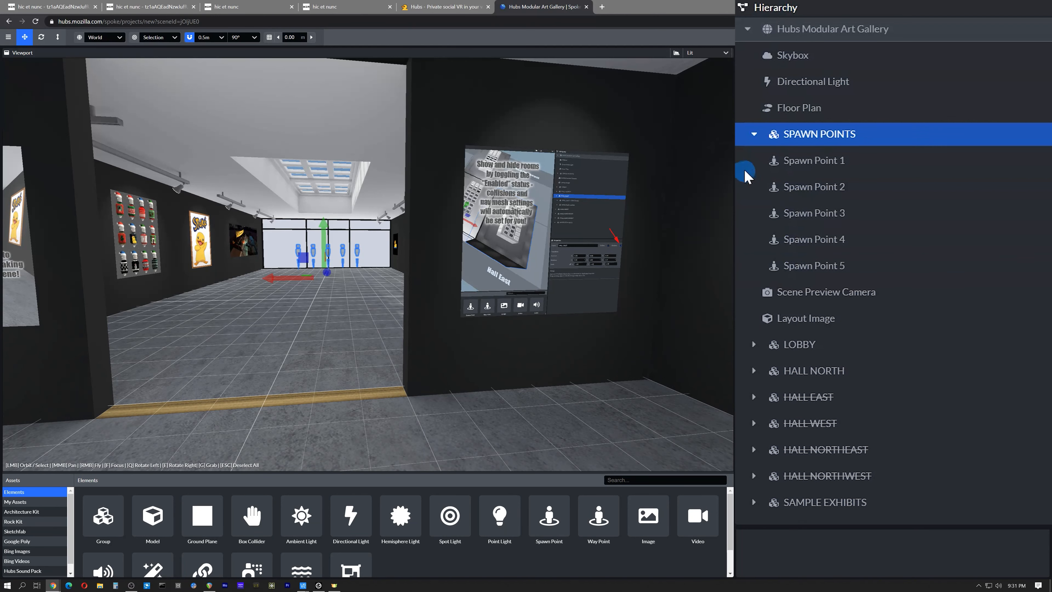
# Collapse the SPAWN POINTS group and examine the sample room configuration images on the hall wall
pyautogui.click(754, 134)
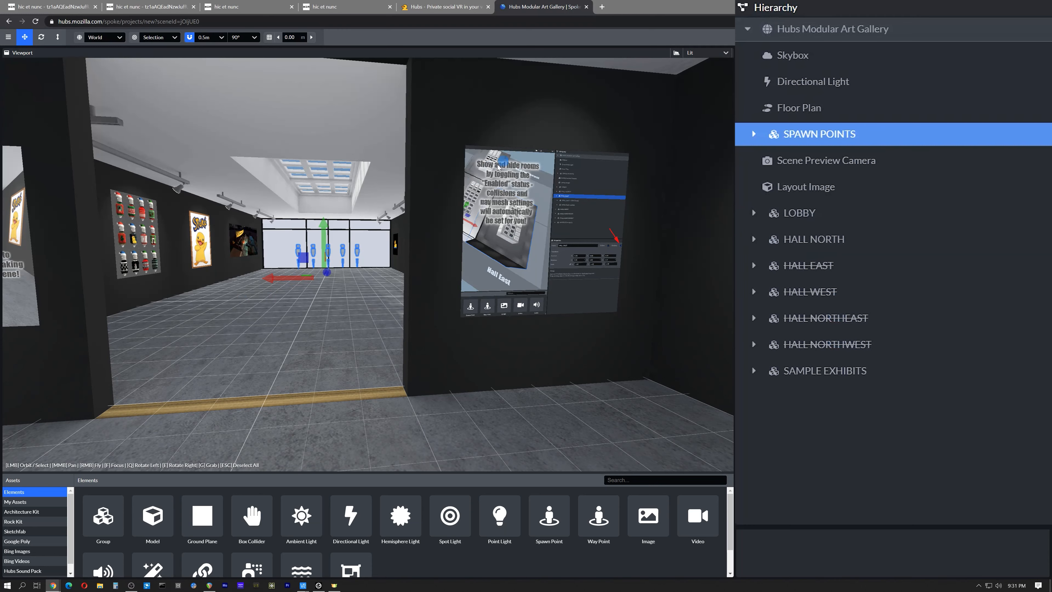
pyautogui.moveTo(333, 201); pyautogui.dragTo(257, 193, button='right')
pyautogui.moveTo(512, 210); pyautogui.dragTo(20, 281, button='right')
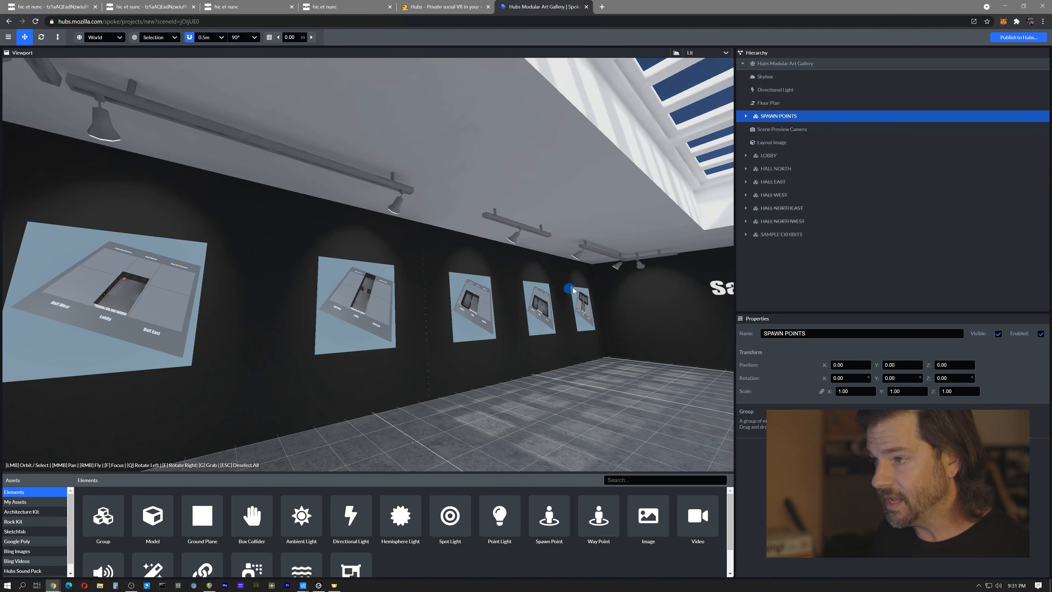
pyautogui.moveTo(326, 298); pyautogui.dragTo(572, 309, button='right')
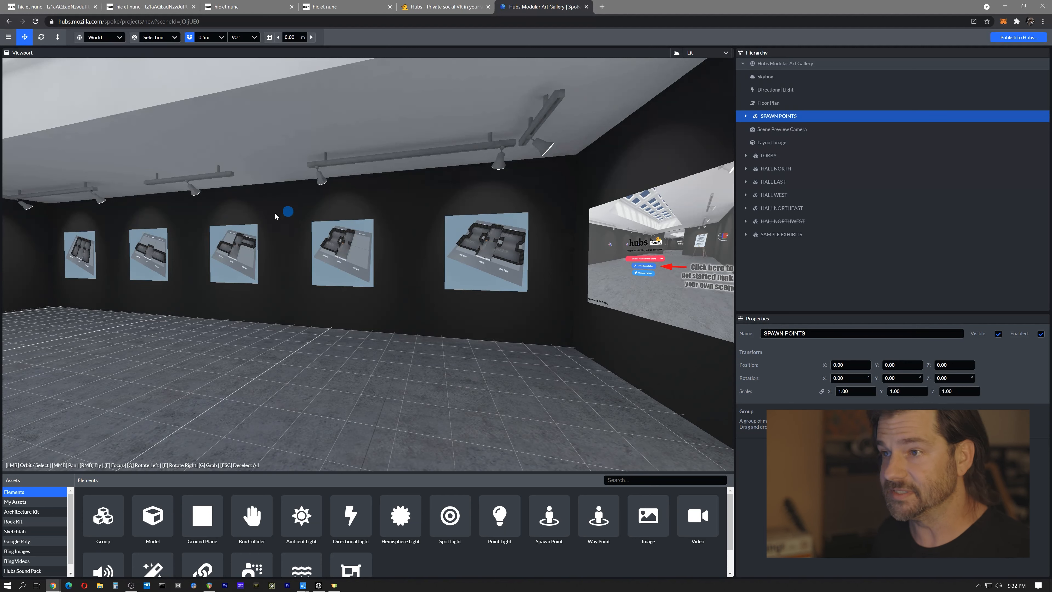
pyautogui.moveTo(307, 310); pyautogui.dragTo(475, 307, button='right')
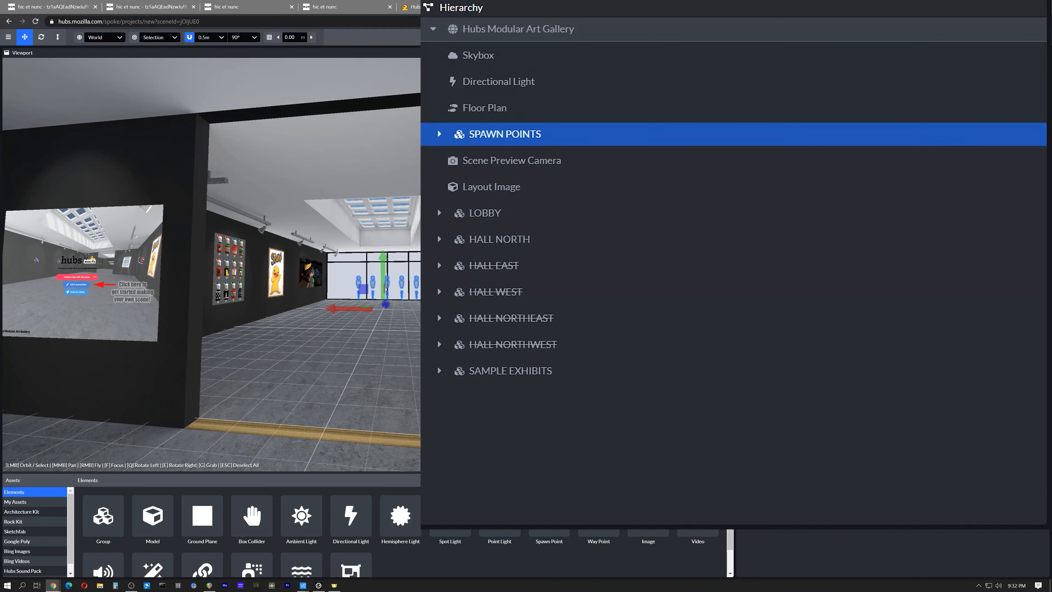
# Enable the HALL EAST group, view the added room from above, and disable the group again
pyautogui.moveTo(856, 142); pyautogui.dragTo(863, 129)
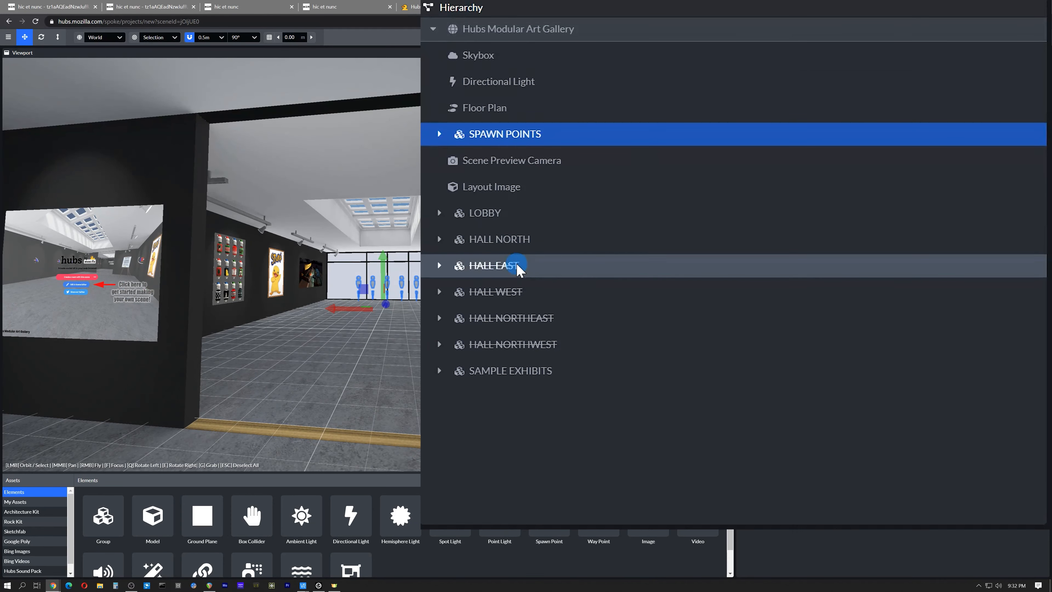
pyautogui.click(783, 182)
pyautogui.click(1039, 334)
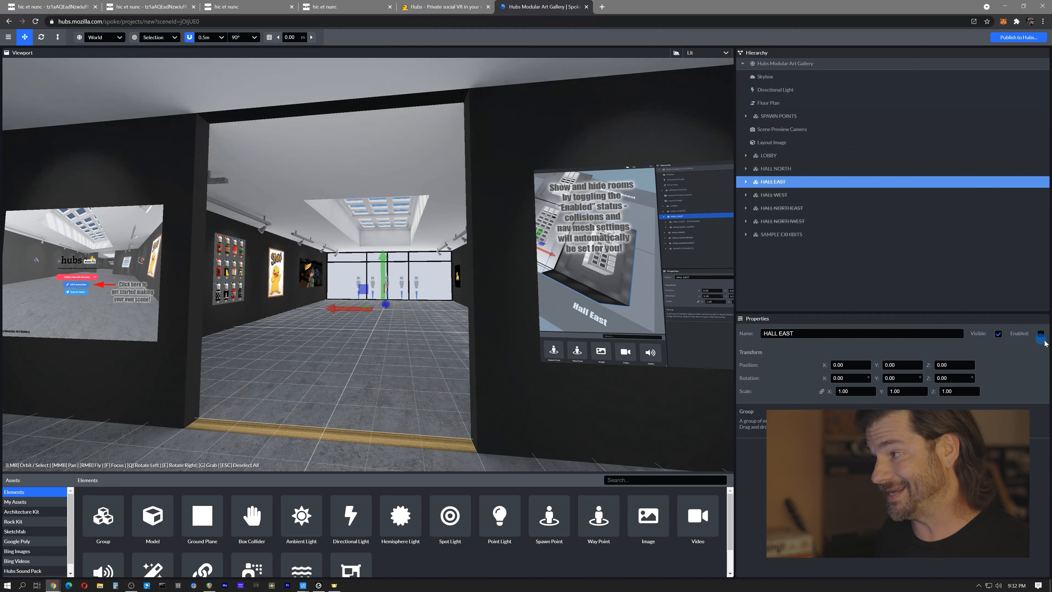
pyautogui.click(1040, 334)
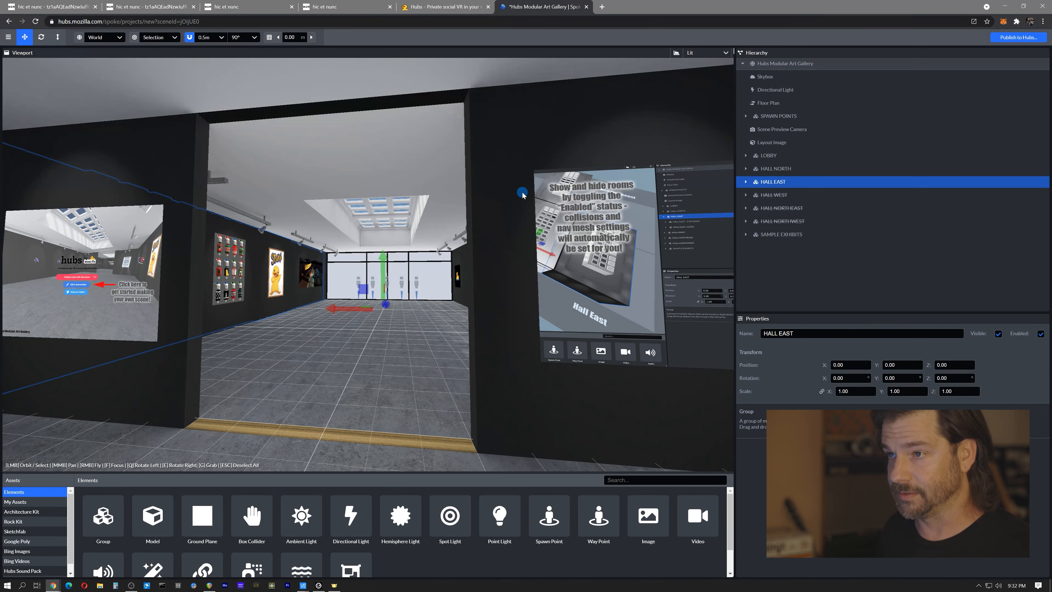
pyautogui.moveTo(327, 153); pyautogui.dragTo(140, 201)
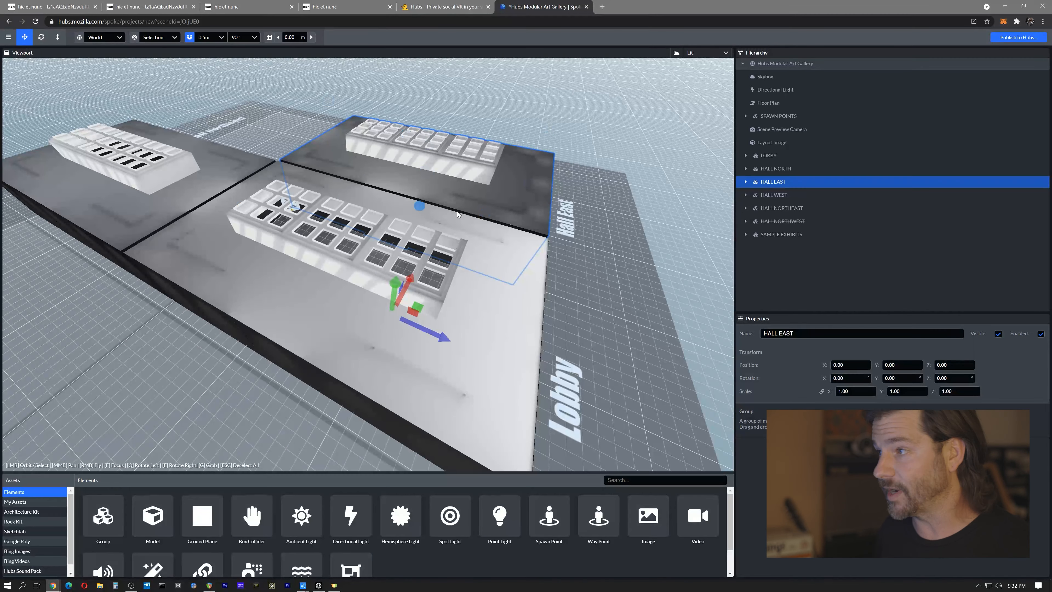
pyautogui.click(1041, 334)
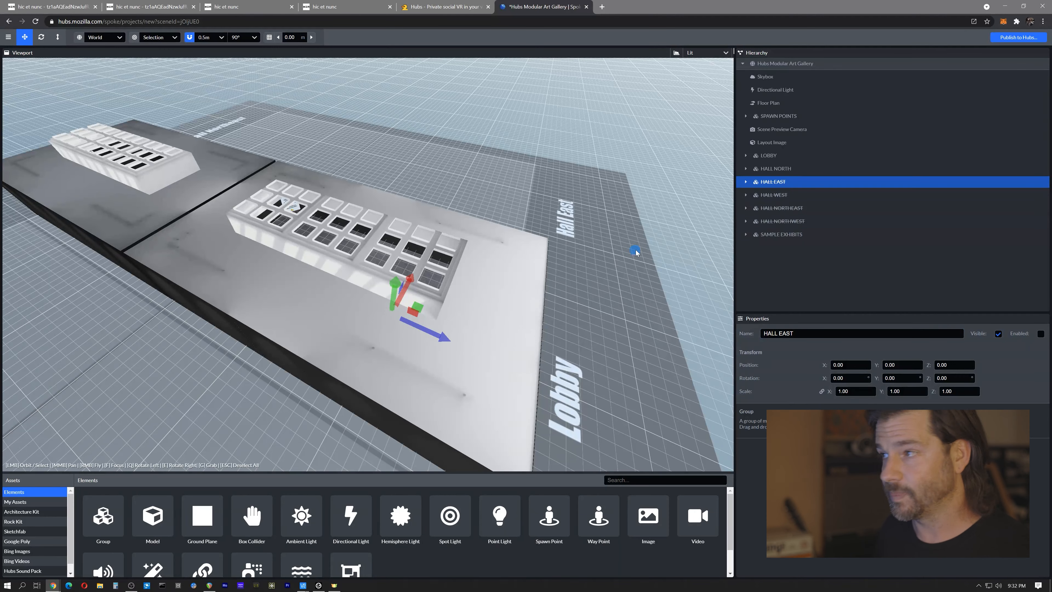
# Disable the HALL NORTH group while viewing its doorway from inside the lobby
pyautogui.moveTo(519, 299); pyautogui.dragTo(453, 289)
pyautogui.moveTo(408, 277); pyautogui.dragTo(328, 288, button='right')
pyautogui.press('w')
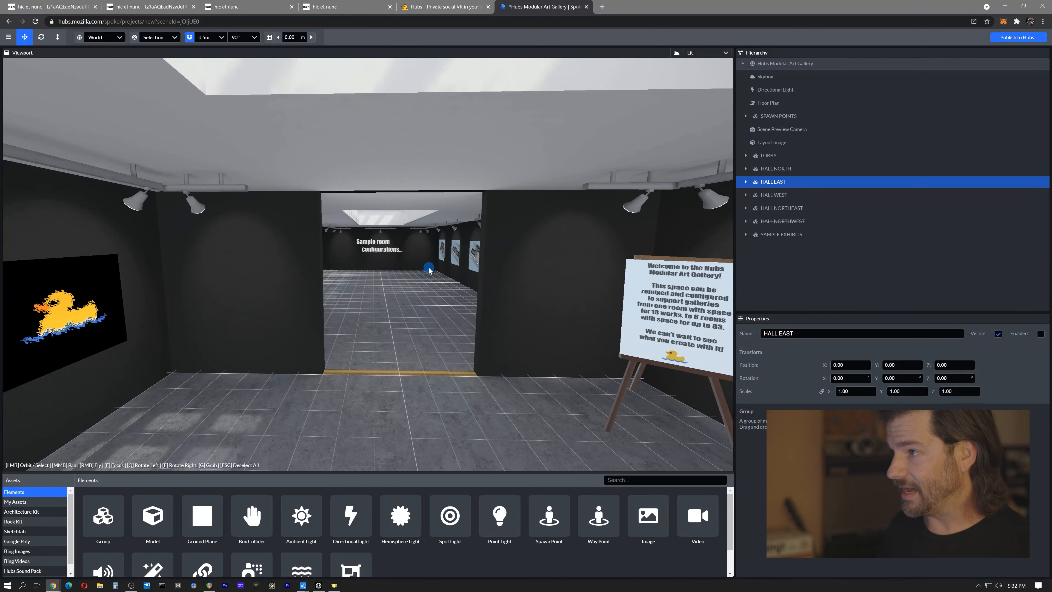
pyautogui.click(772, 169)
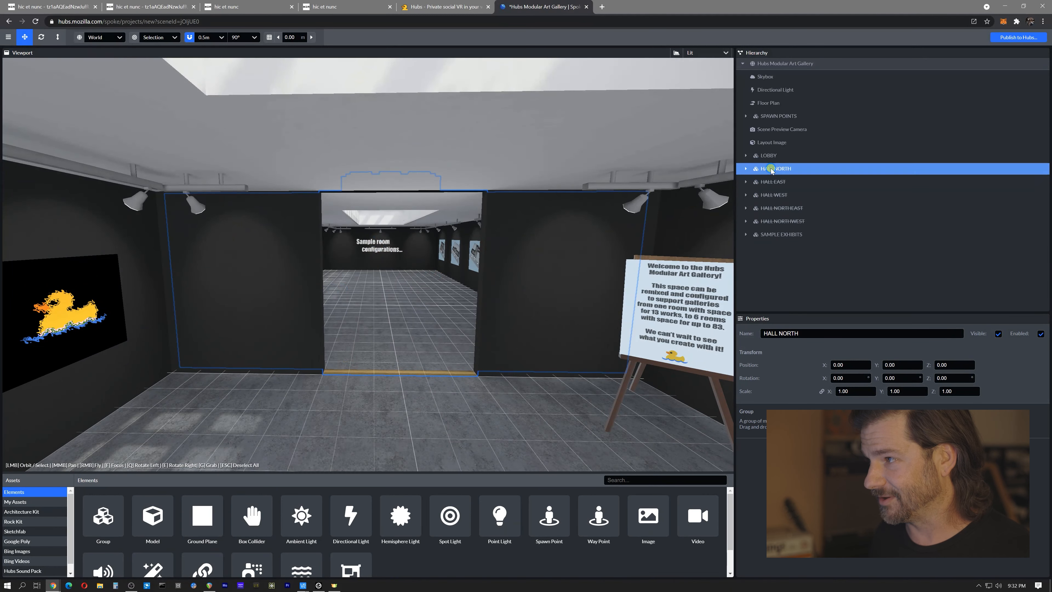
pyautogui.click(1040, 334)
pyautogui.click(1040, 334)
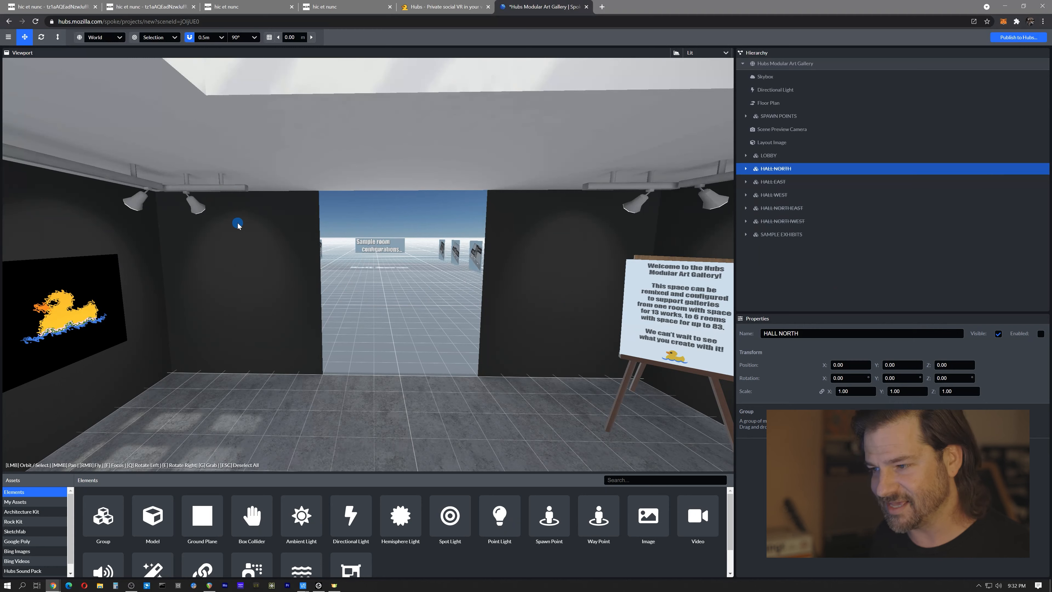
pyautogui.click(238, 225)
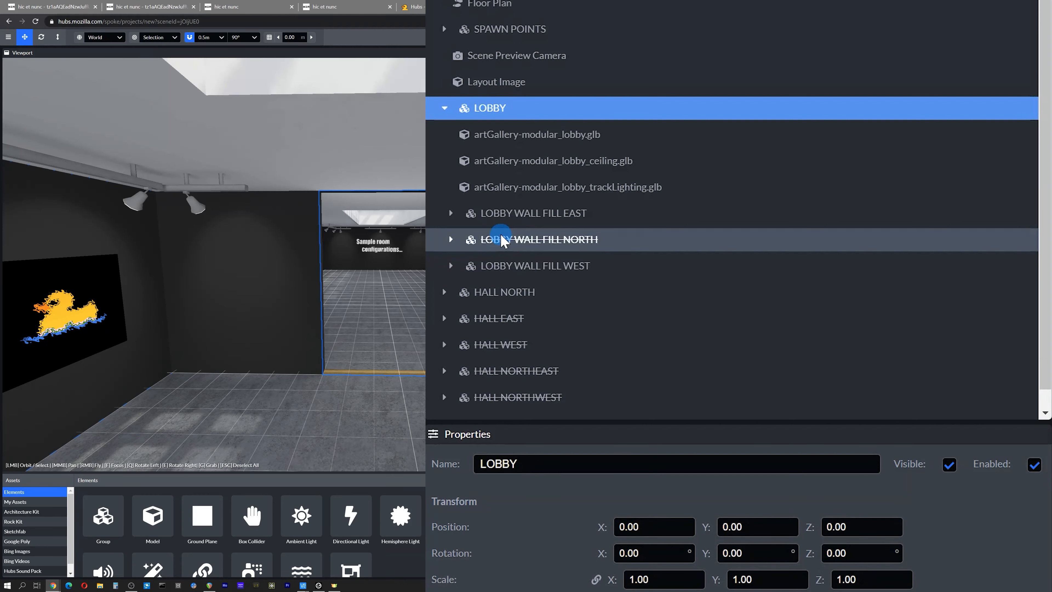
pyautogui.click(512, 293)
pyautogui.click(1034, 464)
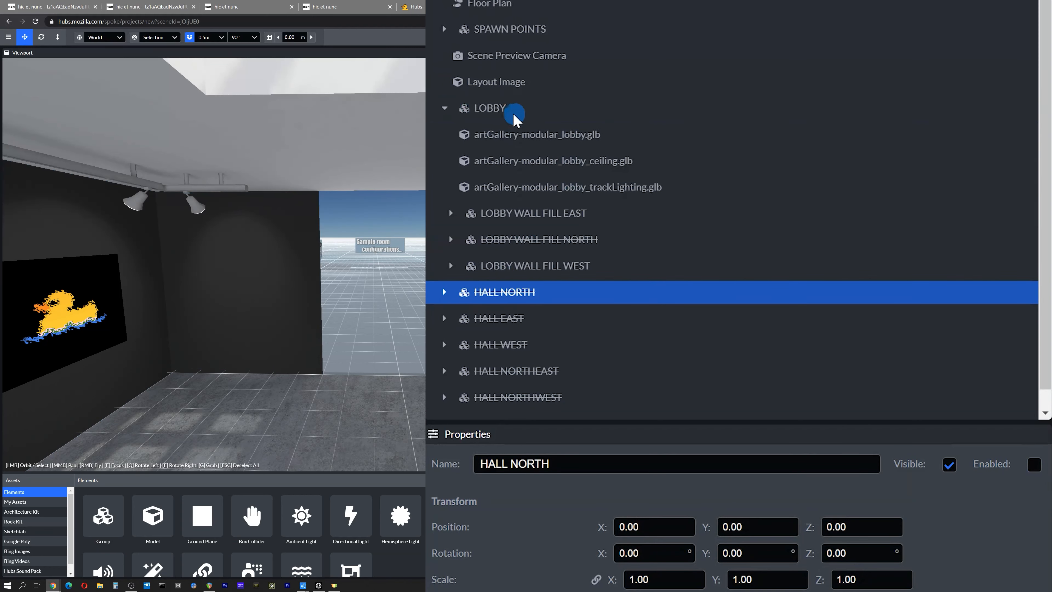
# Enable the LOBBY WALL FILL NORTH group to close the lobby's open north doorway
pyautogui.click(505, 109)
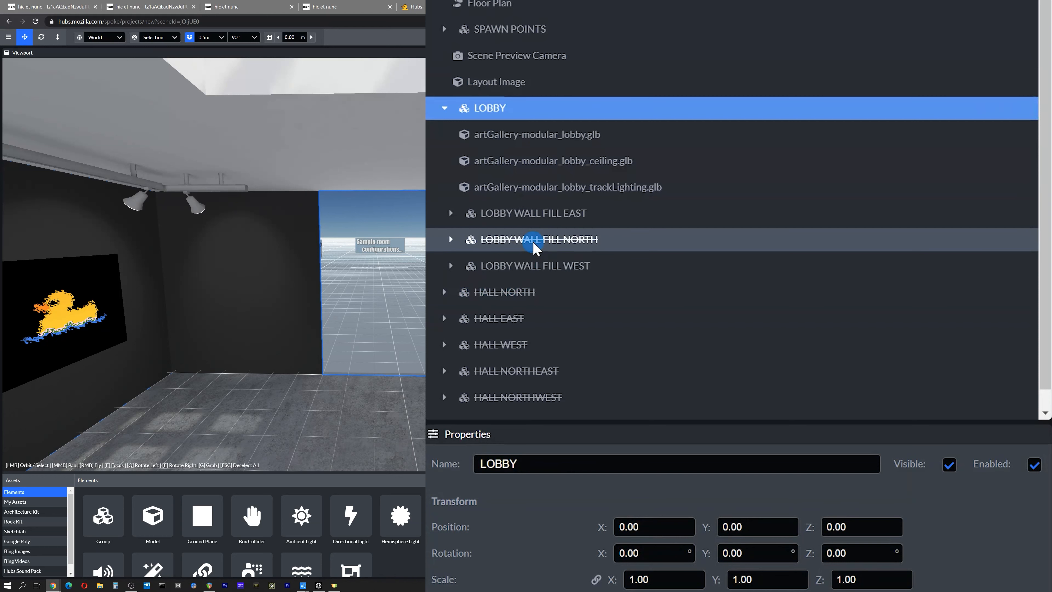
pyautogui.click(635, 235)
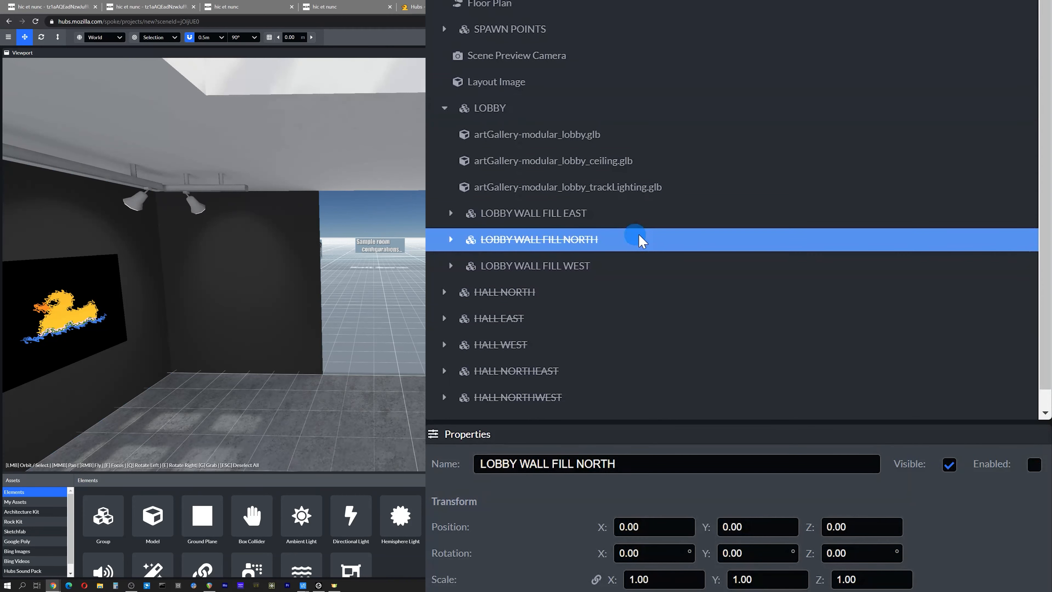
pyautogui.click(1032, 466)
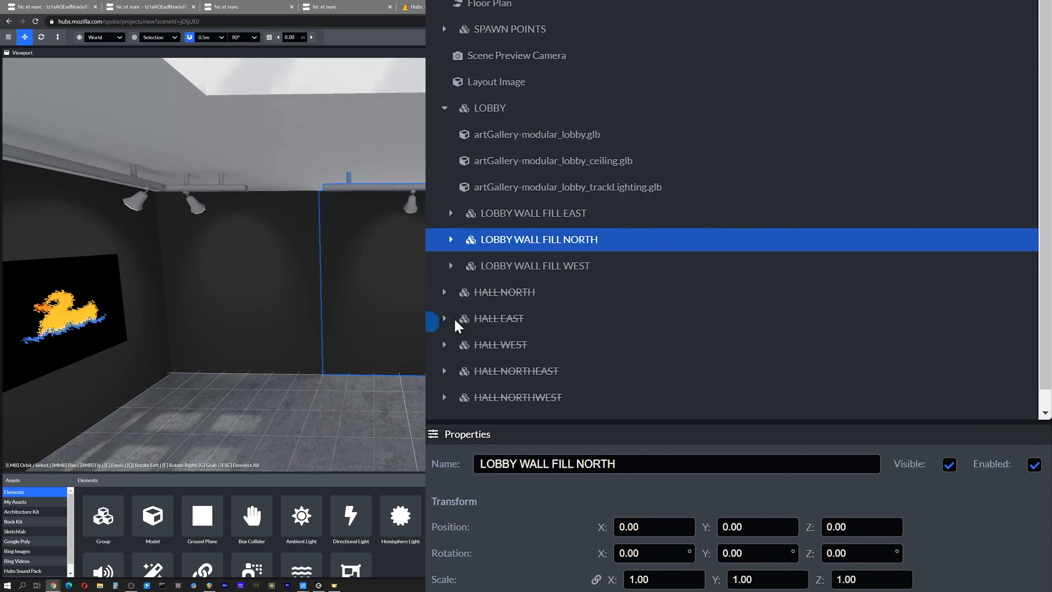
# Check the contents of HALL NORTH, re-enable that group, and disable LOBBY WALL FILL NORTH
pyautogui.click(499, 295)
pyautogui.click(444, 292)
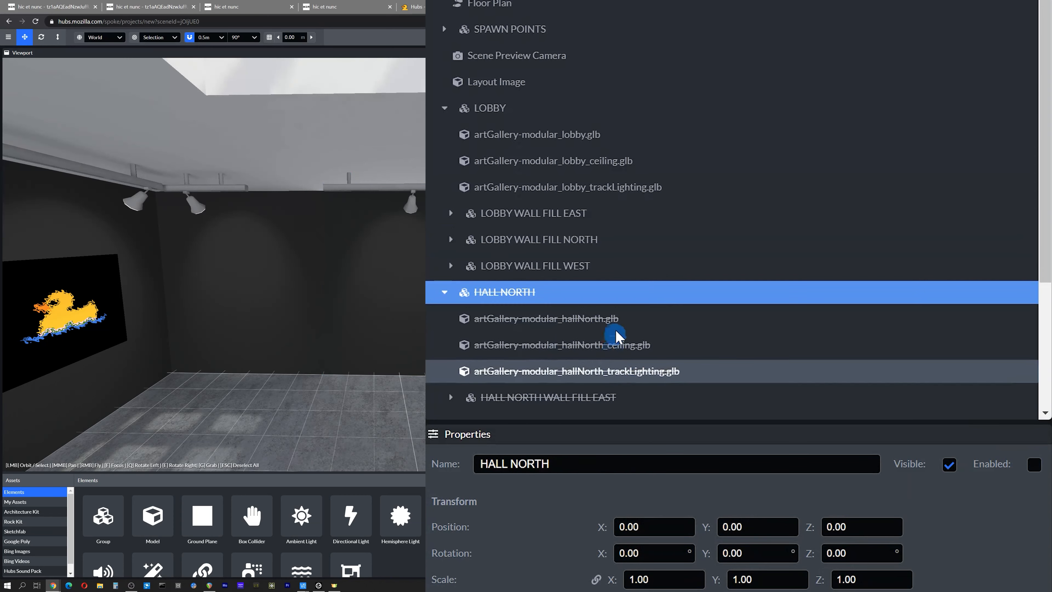
pyautogui.click(444, 291)
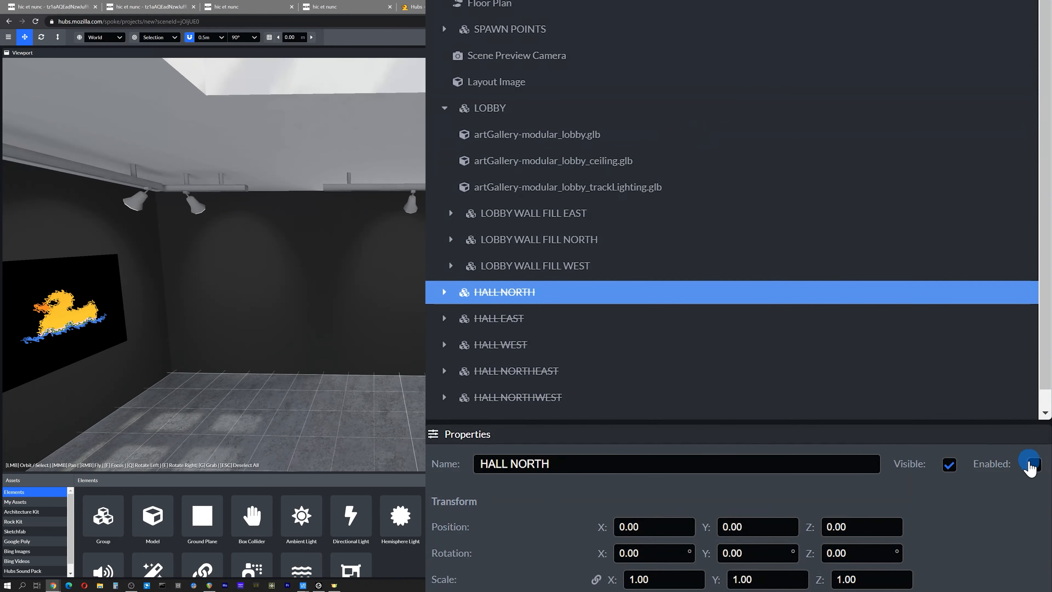
pyautogui.click(1040, 334)
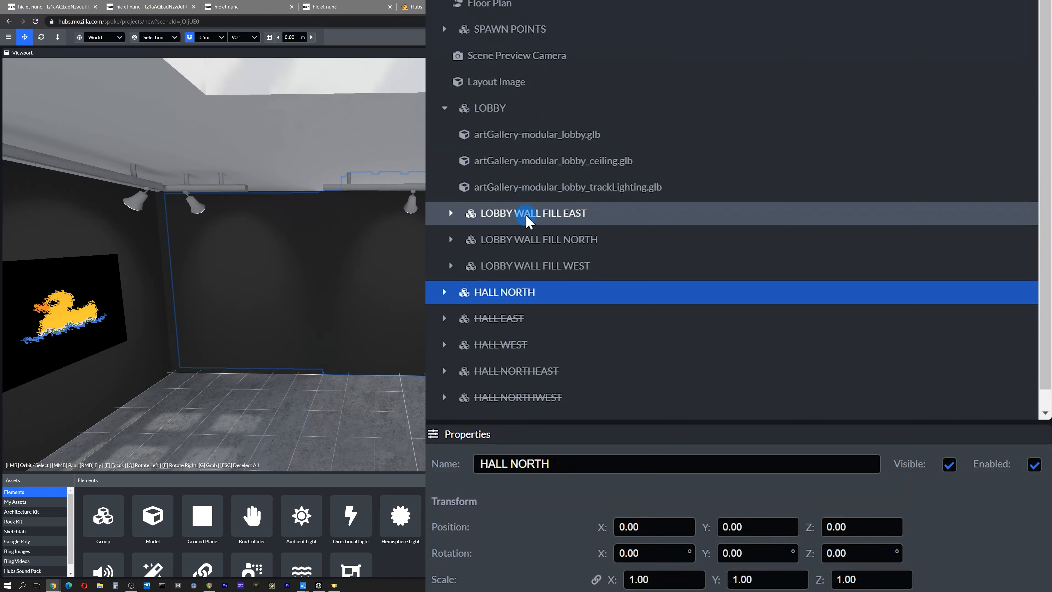
pyautogui.click(529, 241)
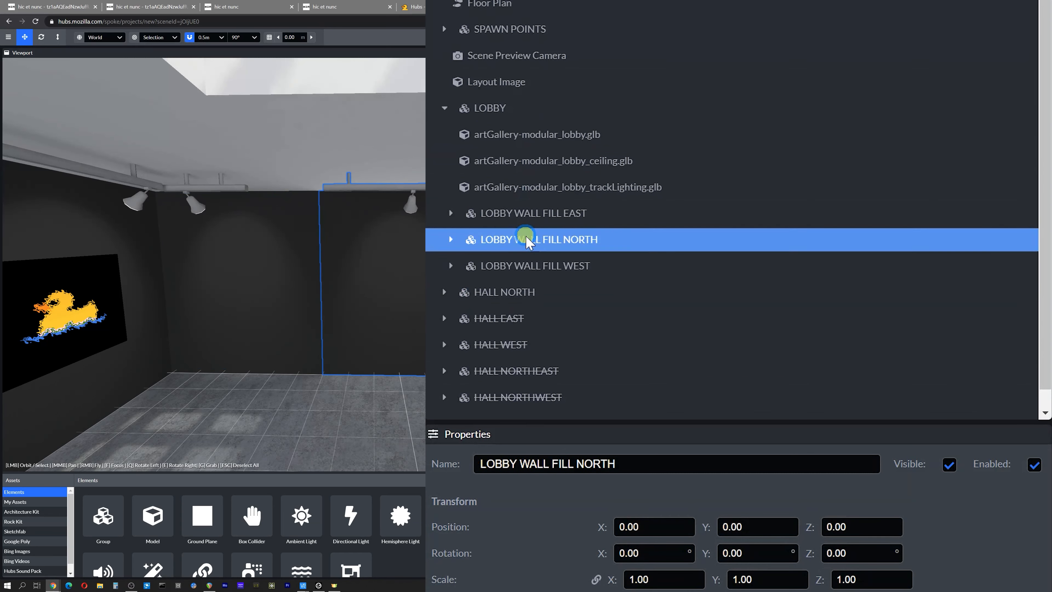
pyautogui.click(1033, 465)
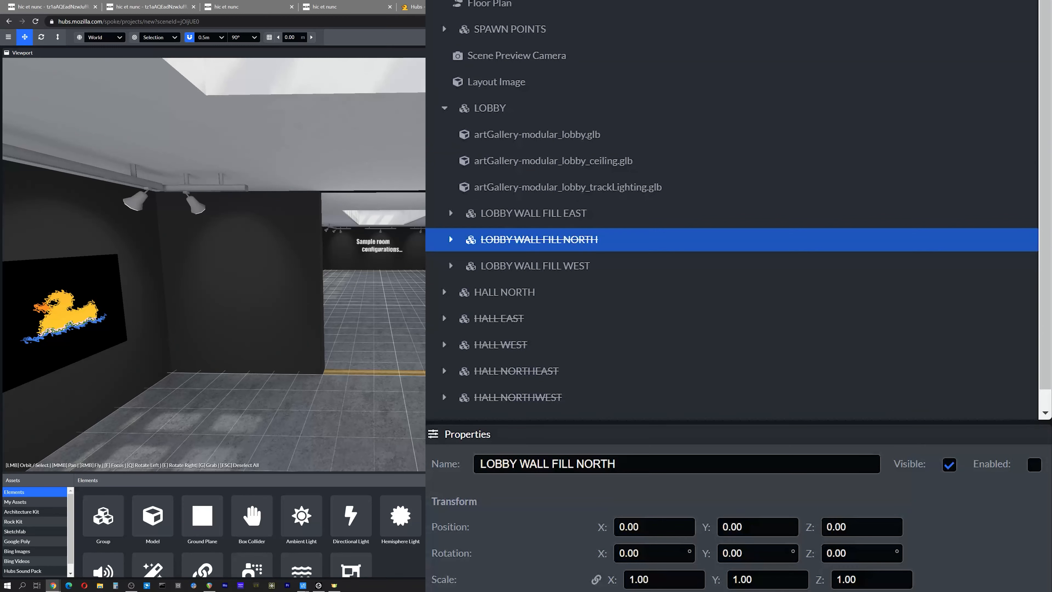
# Look toward the lobby's east wall and switch LOBBY WALL FILL EAST off and back on
pyautogui.click(592, 250)
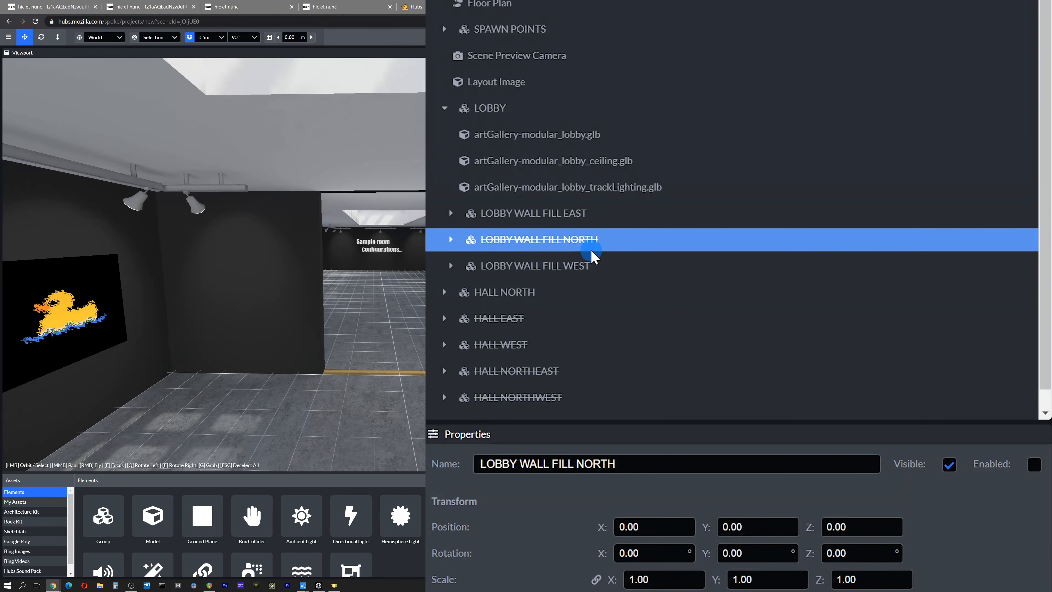
pyautogui.press('w')
pyautogui.moveTo(174, 265); pyautogui.dragTo(331, 265, button='right')
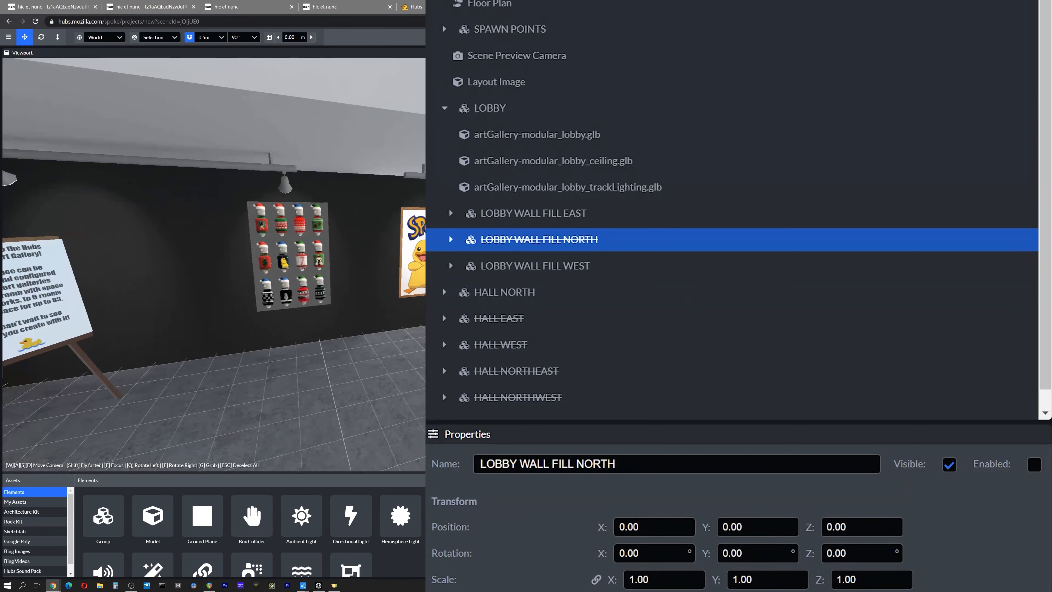
pyautogui.click(554, 213)
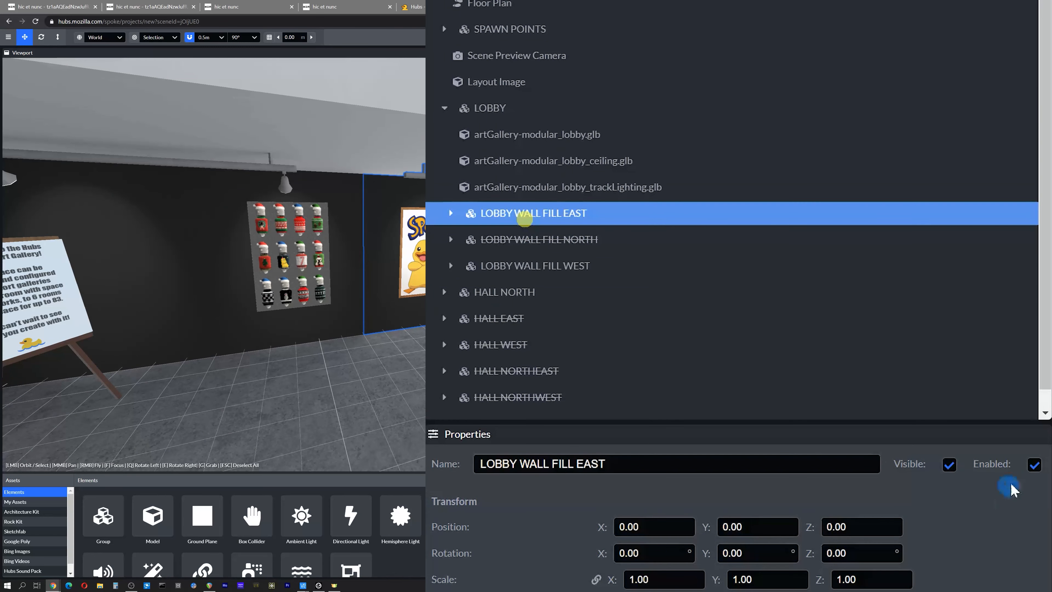
pyautogui.click(1034, 465)
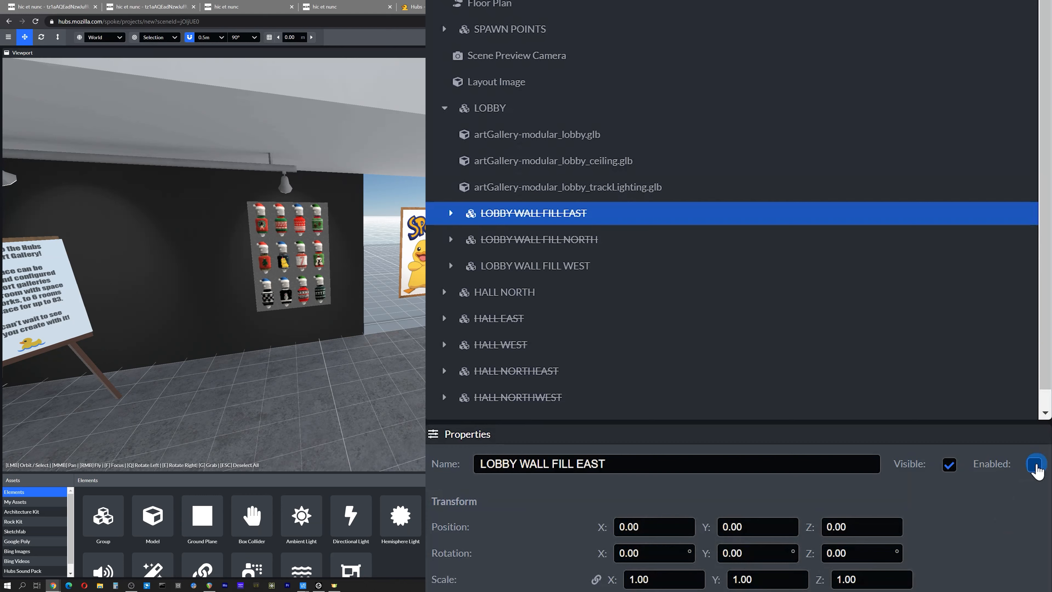
pyautogui.click(1034, 464)
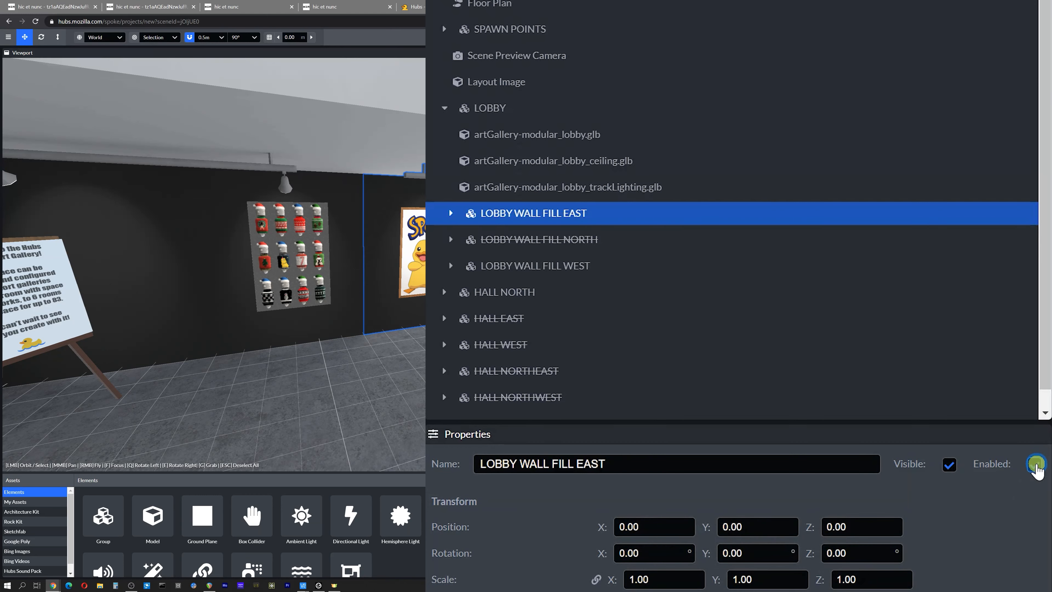
# Go to the lobby wall with the duck artworks and inspect the properties of hubsLogo-01_512.png
pyautogui.moveTo(373, 265); pyautogui.dragTo(259, 265, button='right')
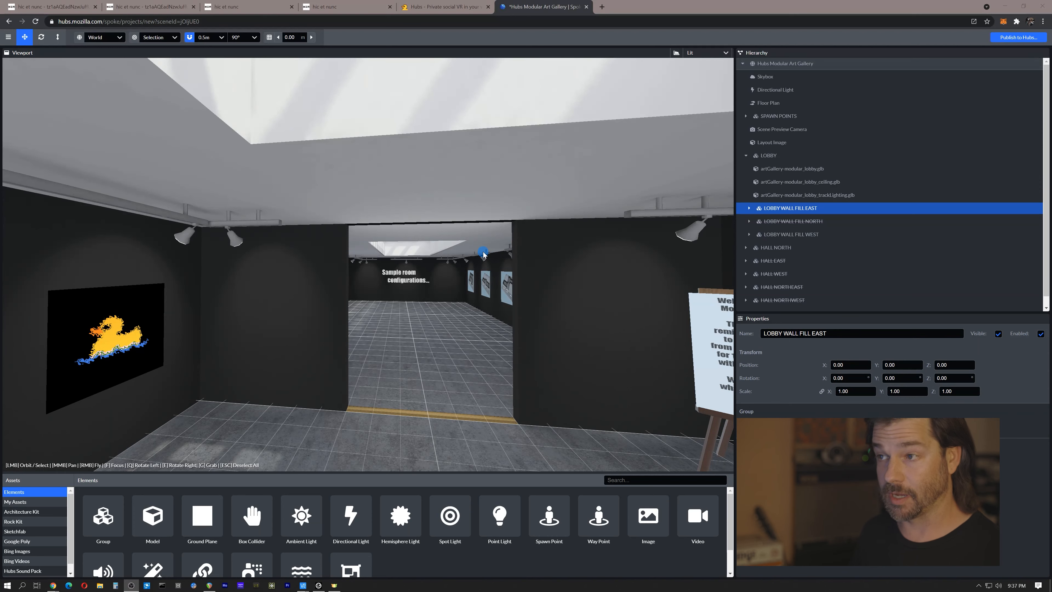
pyautogui.moveTo(483, 254)
pyautogui.mouseDown(button='right')
pyautogui.moveTo(409, 242)
pyautogui.moveTo(326, 275)
pyautogui.moveTo(356, 254)
pyautogui.moveTo(384, 255)
pyautogui.moveTo(363, 251)
pyautogui.moveTo(352, 256)
pyautogui.moveTo(484, 251)
pyautogui.mouseUp(button='right')
pyautogui.press('s')
pyautogui.press('s')
pyautogui.press('w')
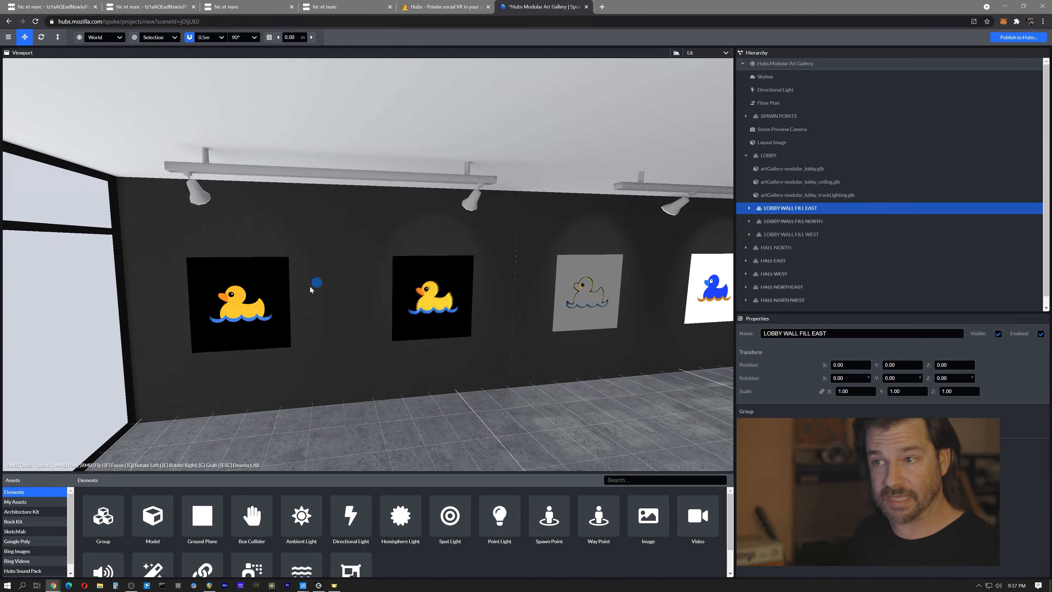
pyautogui.click(259, 280)
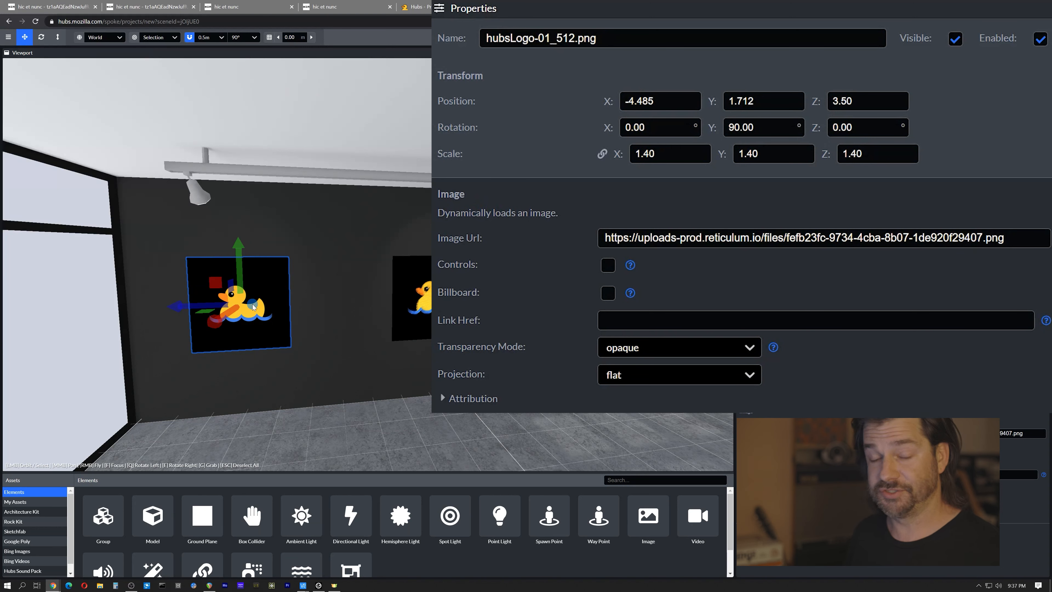
pyautogui.click(438, 295)
pyautogui.click(227, 295)
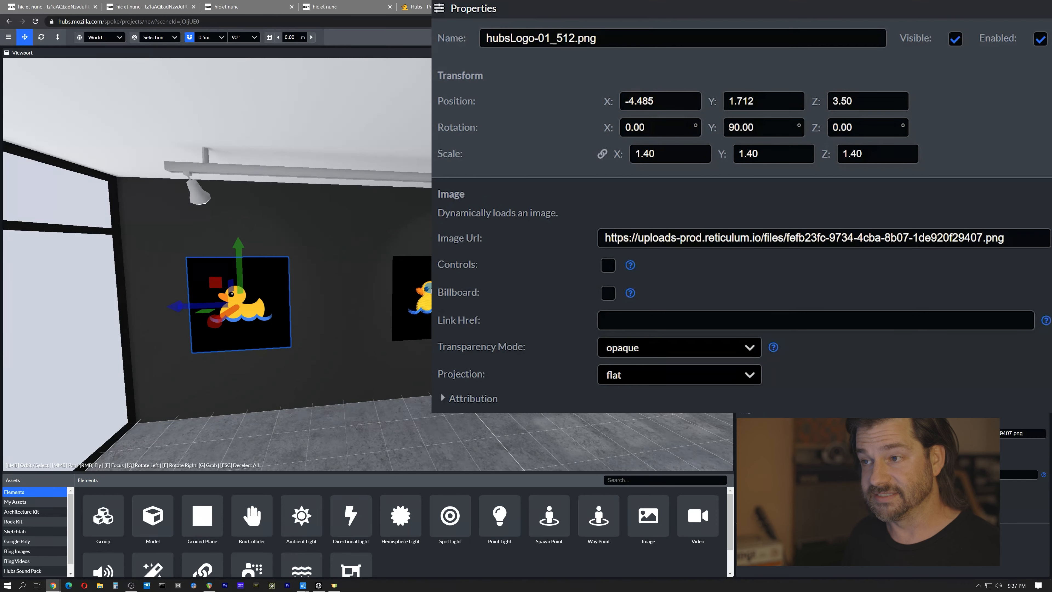
# Inspect the transform and image properties of hubsLogo-02_512.png, hubsLogo-03_512.png and hubsLogo-04_512.png
pyautogui.click(428, 290)
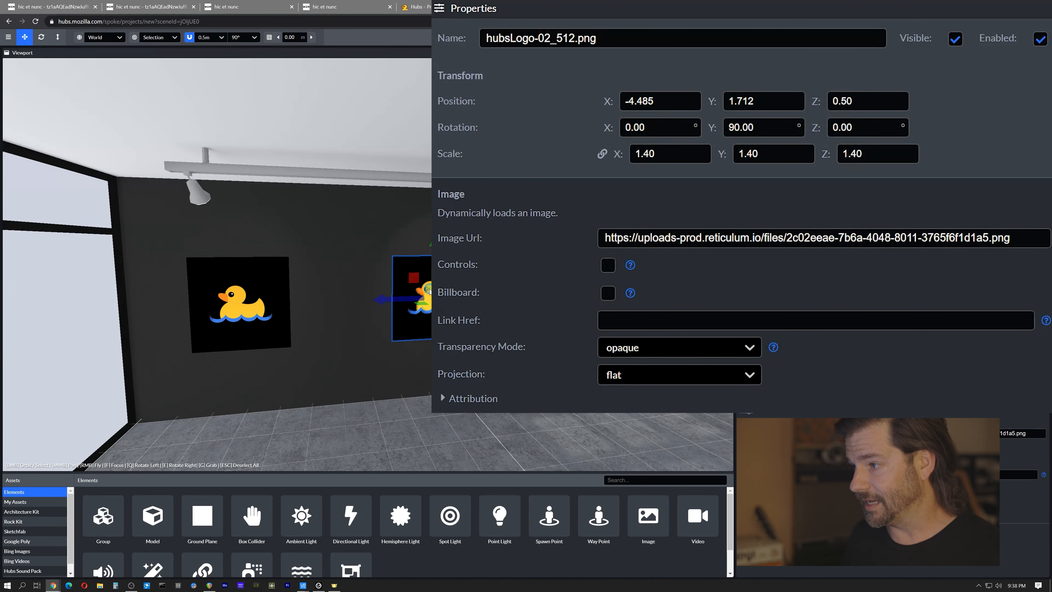
pyautogui.click(487, 240)
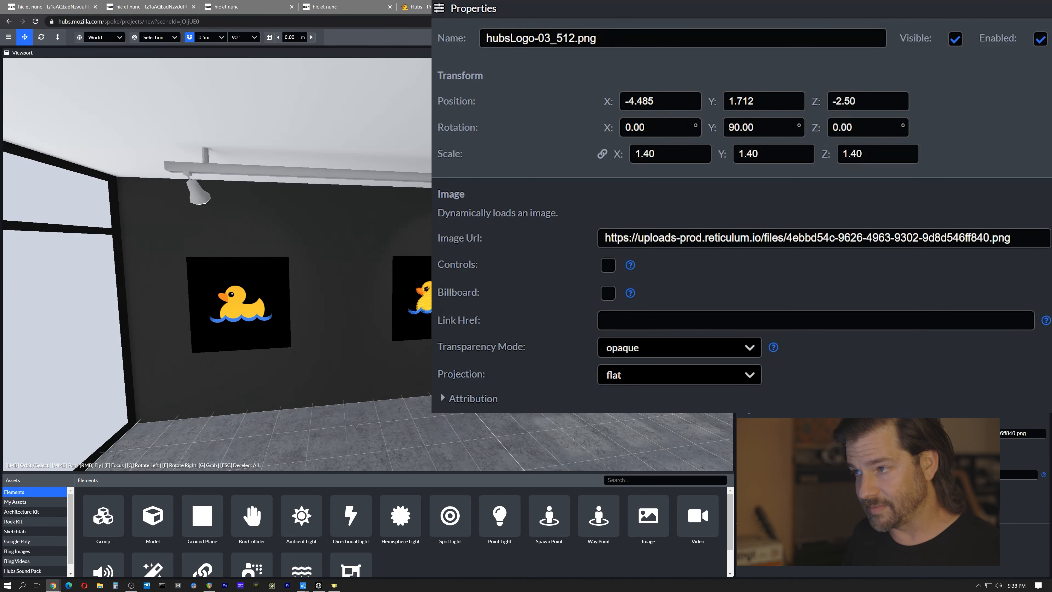
pyautogui.click(598, 171)
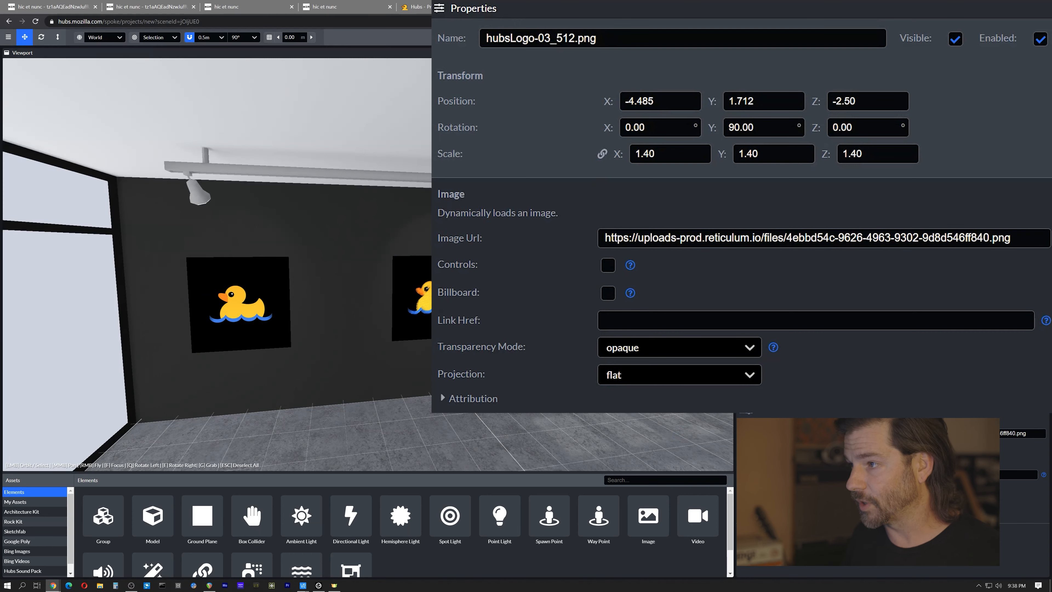
pyautogui.click(336, 289)
pyautogui.moveTo(282, 296); pyautogui.dragTo(266, 289)
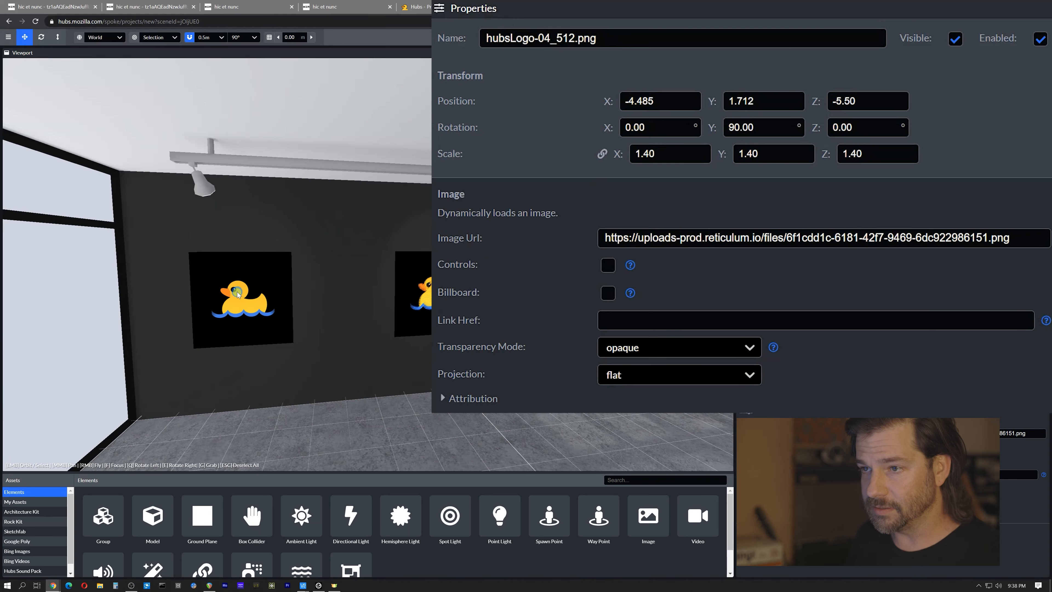
# Switch to the Mortality artwork page on hic et nunc and copy the address of its IPFS media link
pyautogui.click(314, 243)
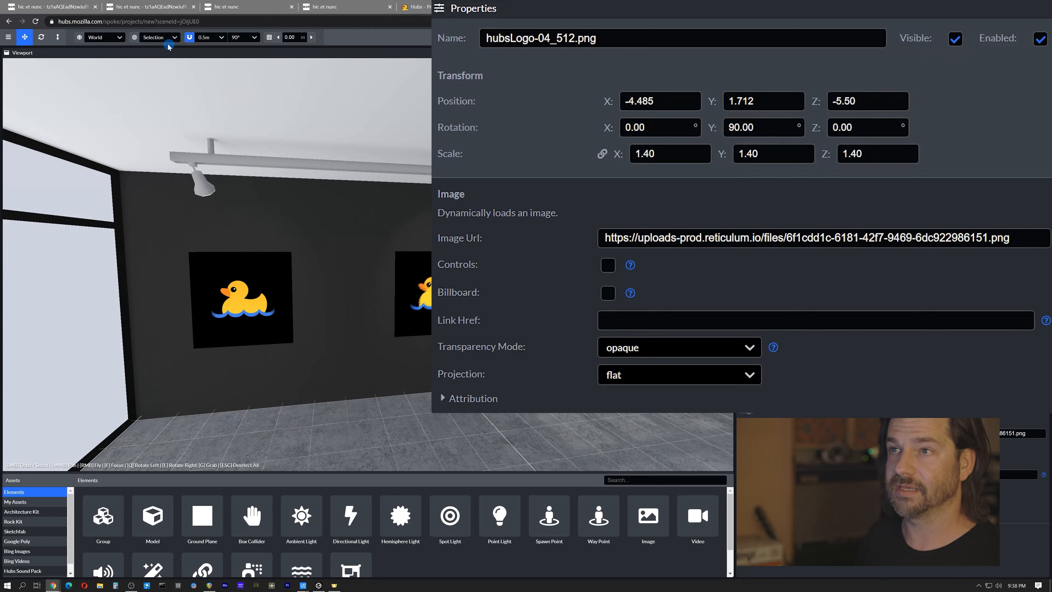
pyautogui.click(139, 7)
pyautogui.click(438, 6)
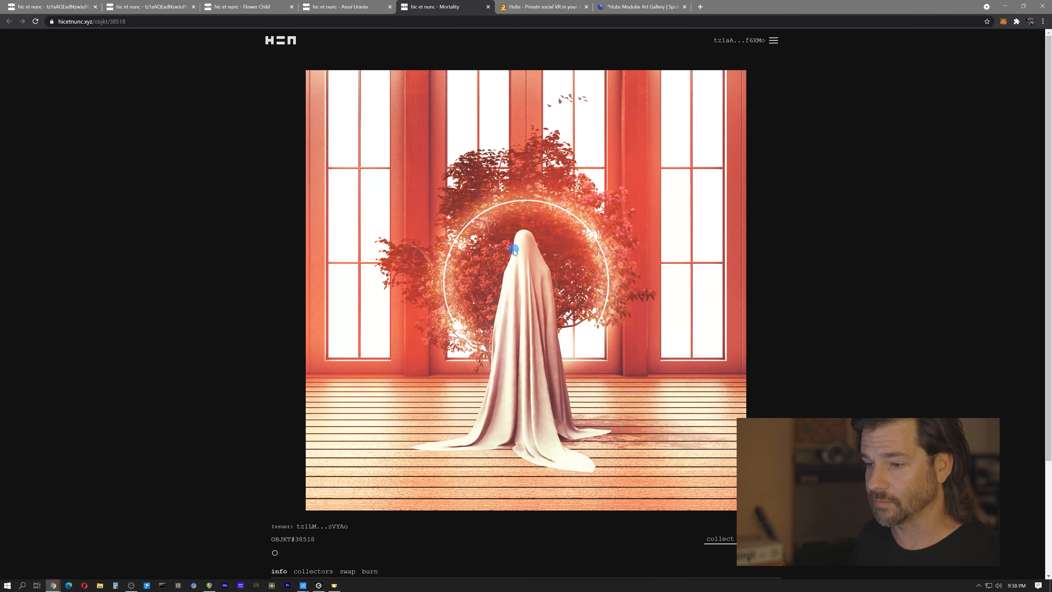
pyautogui.scroll(-3, 504, 249)
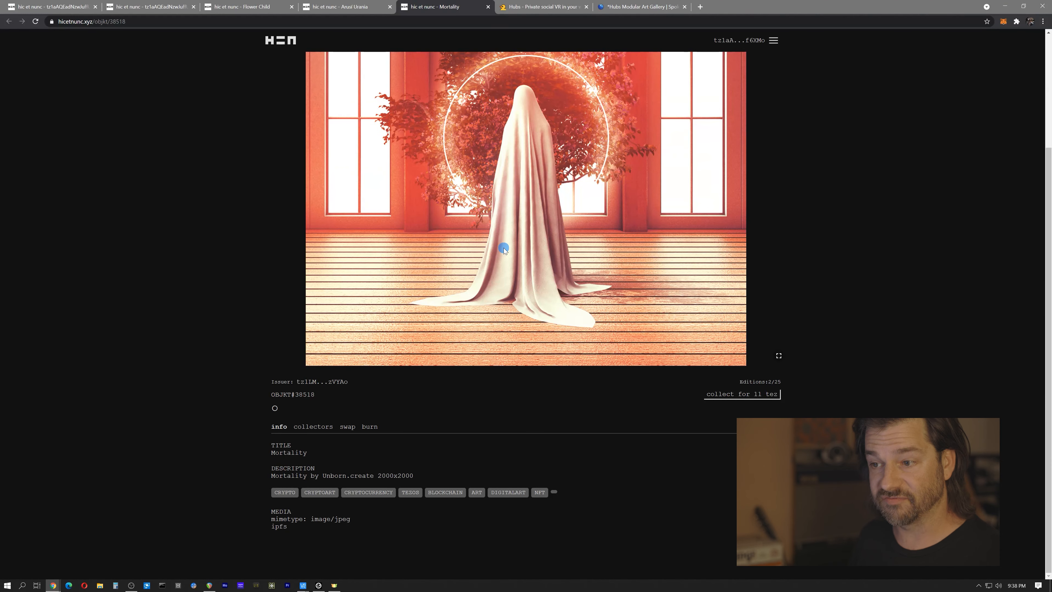
pyautogui.rightClick(281, 530)
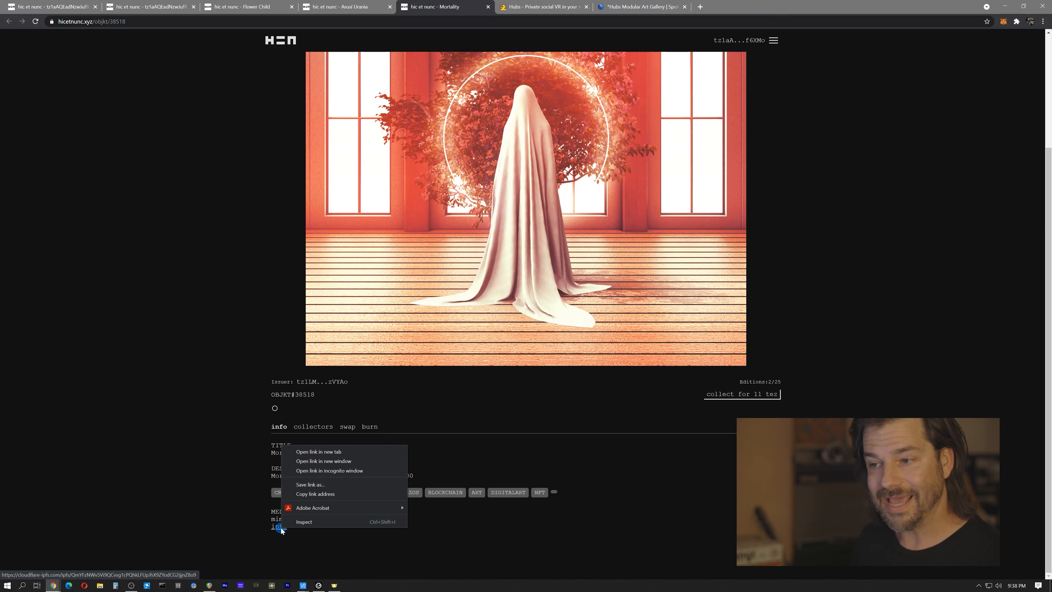
pyautogui.click(313, 493)
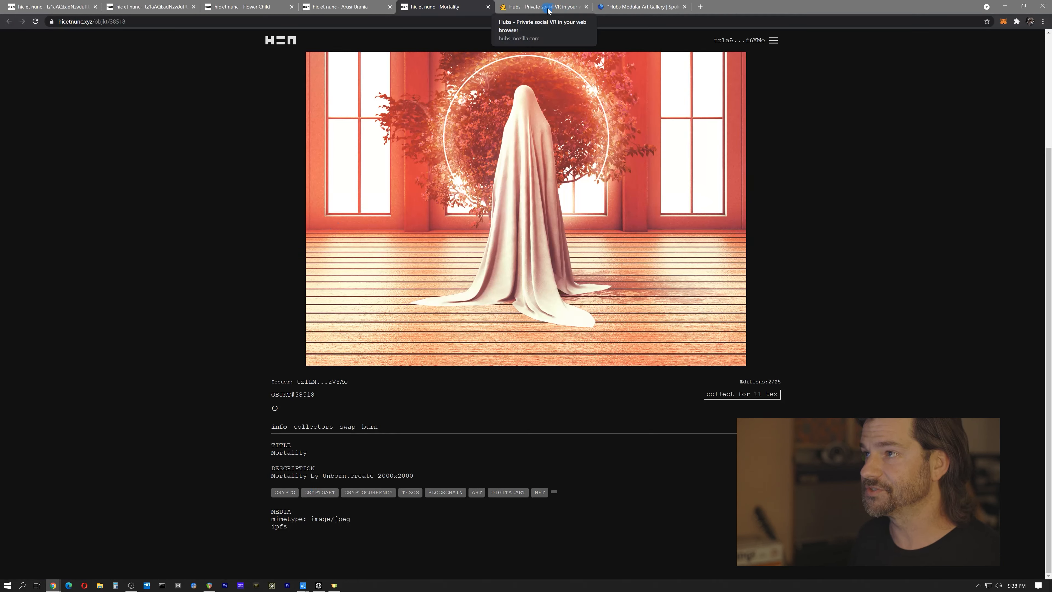
# Back in the Spoke scene, replace the image URL of hubsLogo-01_512.png with the copied IPFS address
pyautogui.click(605, 12)
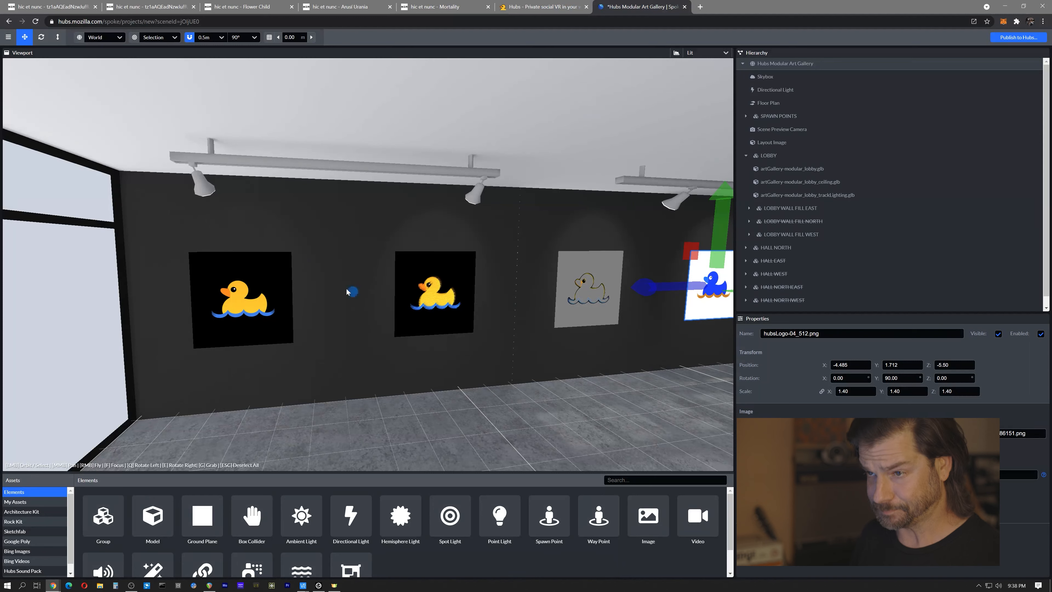
pyautogui.click(253, 281)
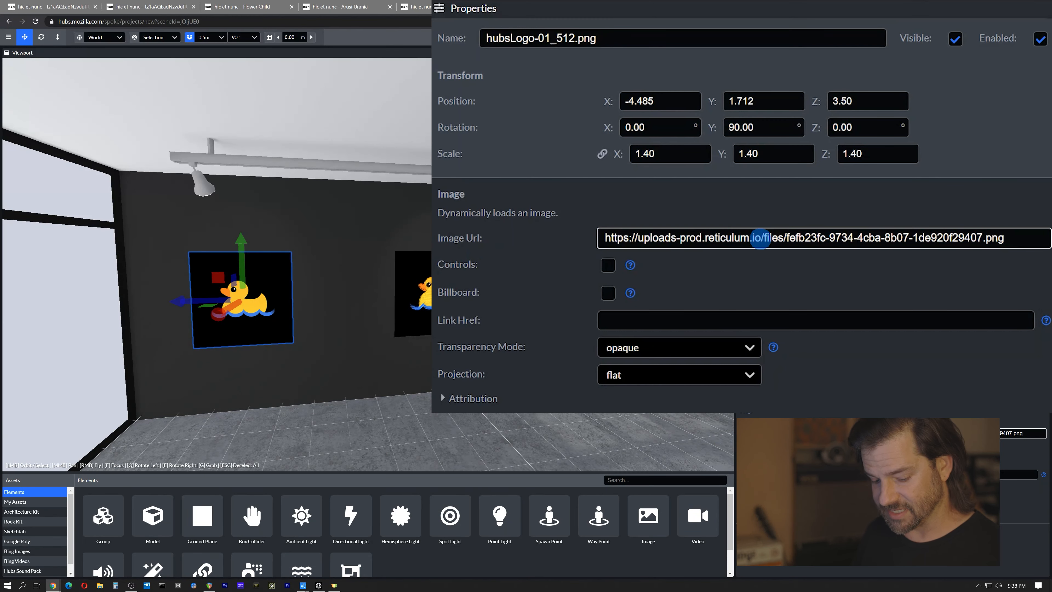
pyautogui.tripleClick(895, 436)
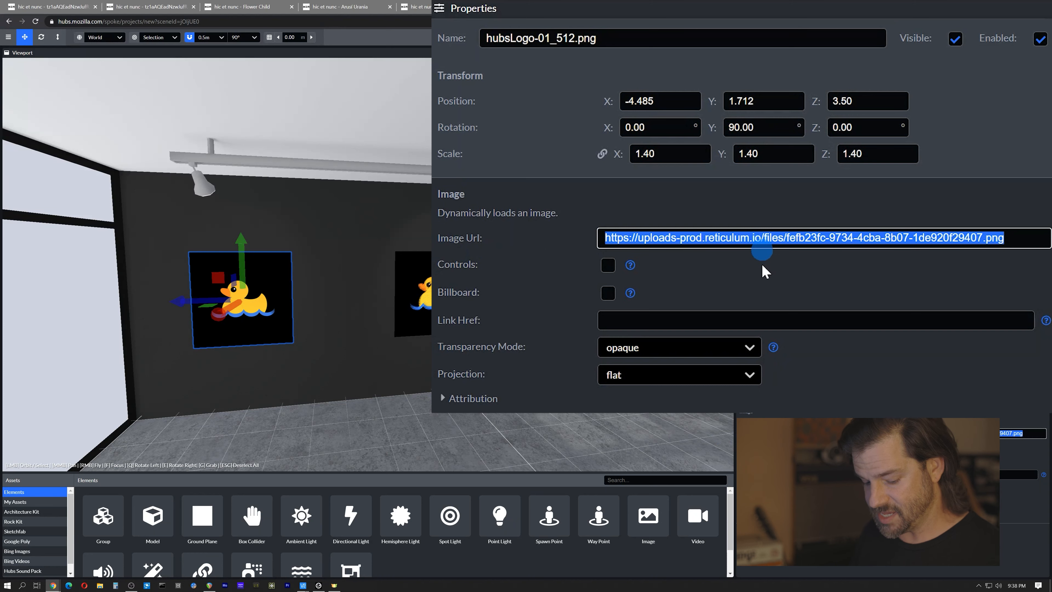
pyautogui.hotkey('ctrl', 'v')
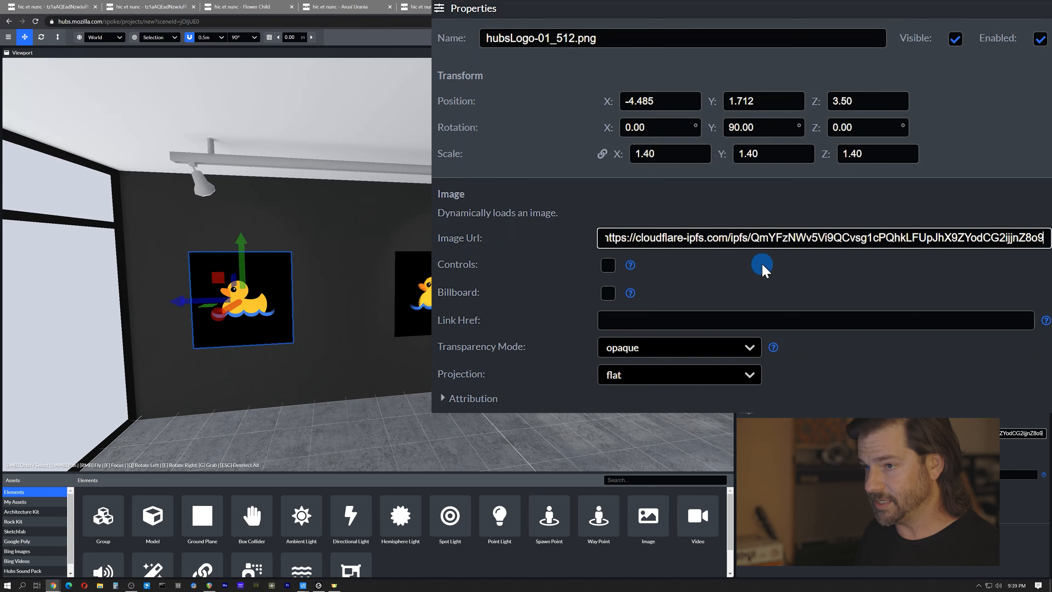
pyautogui.click(762, 268)
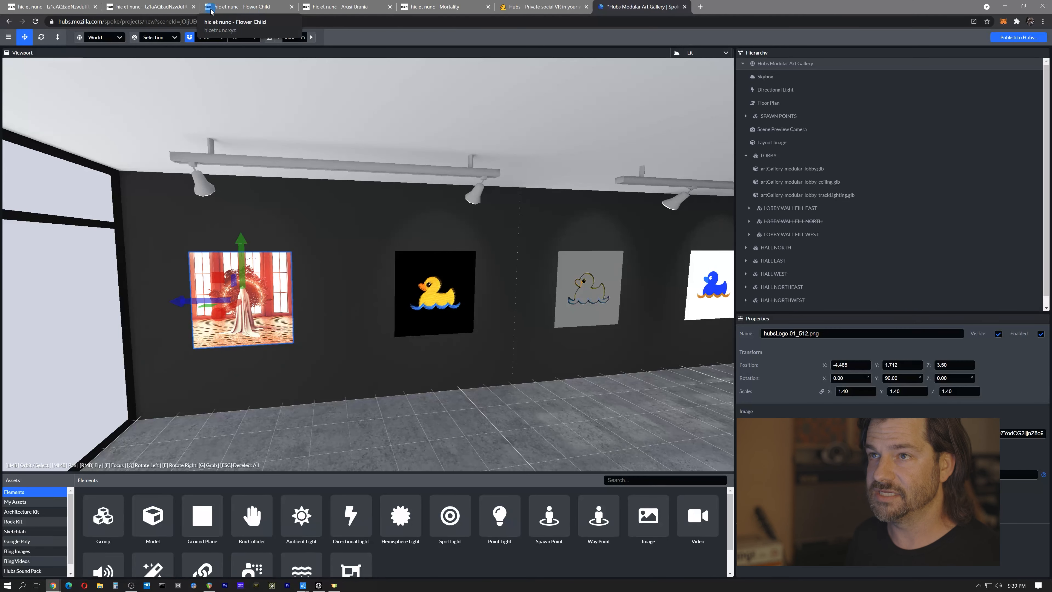
# Copy the Mortality page address, hicetnunc.xyz/objkt/38518, and set it as the Link Href of hubsLogo-01_512.png
pyautogui.click(445, 9)
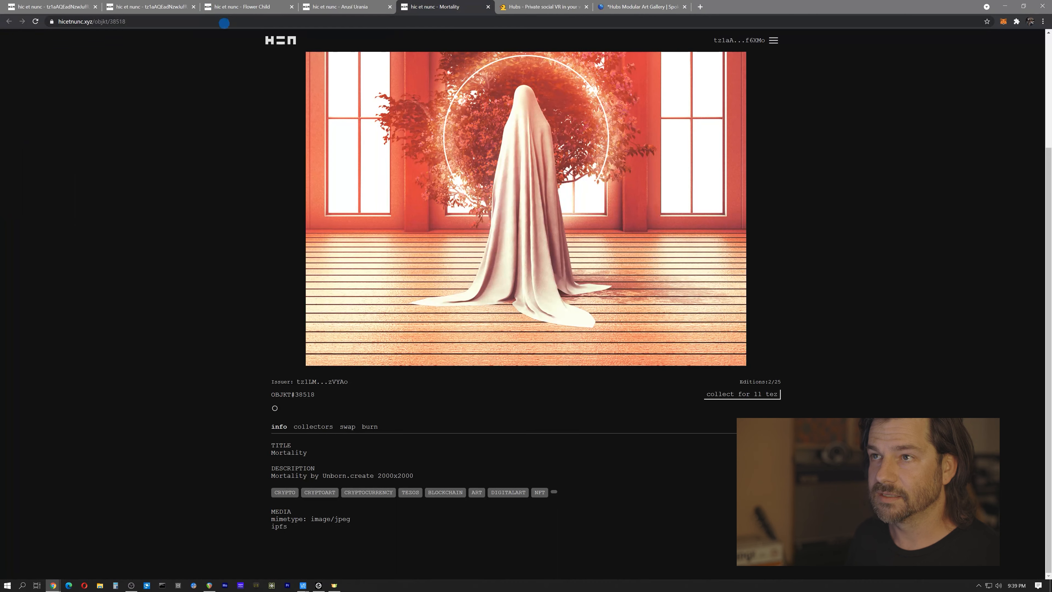
pyautogui.click(224, 24)
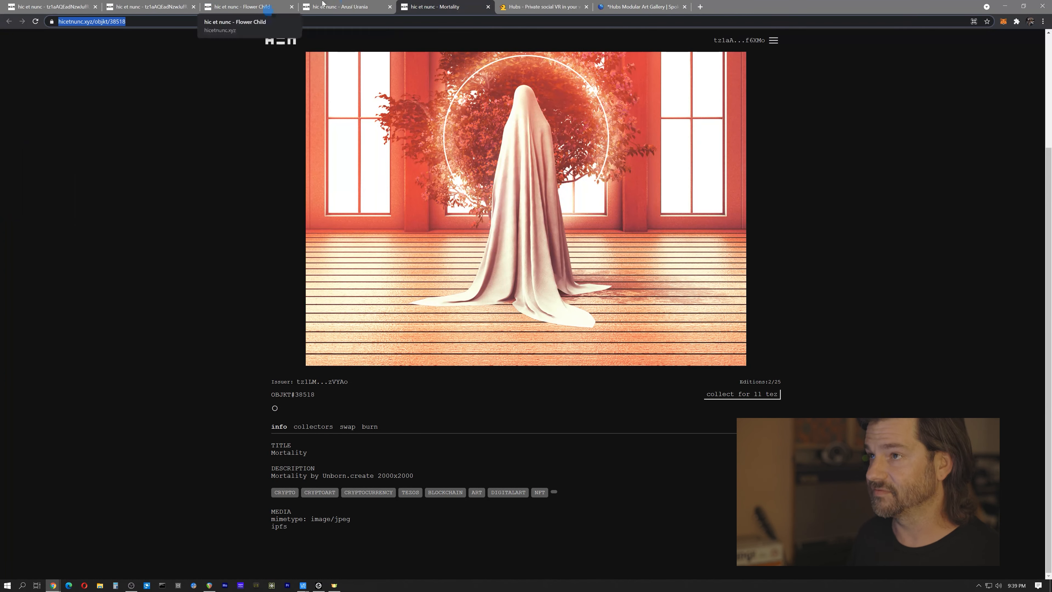
pyautogui.click(609, 5)
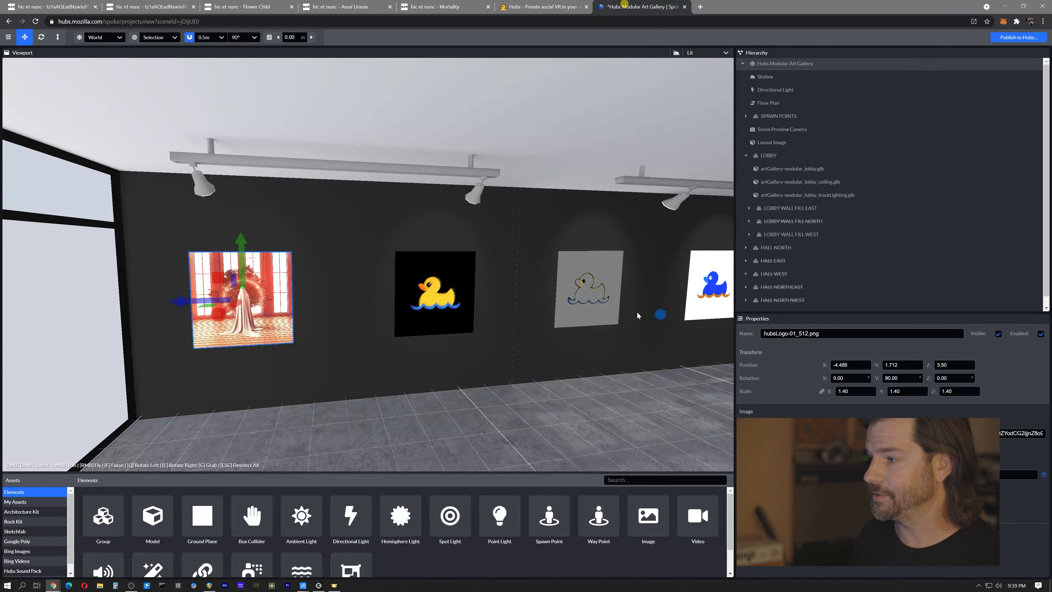
pyautogui.click(847, 474)
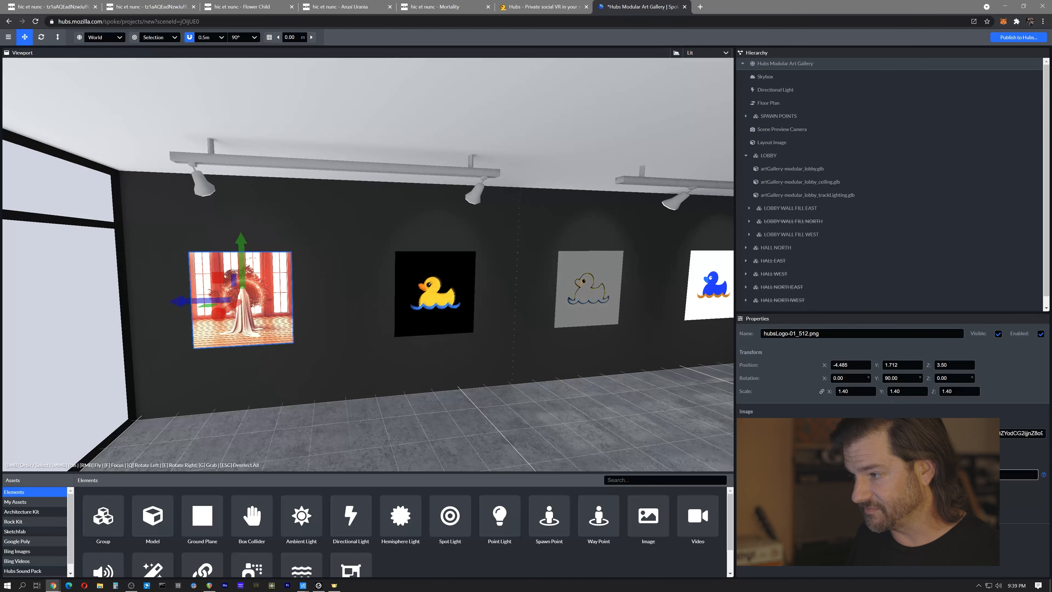
pyautogui.hotkey('ctrl', 'v')
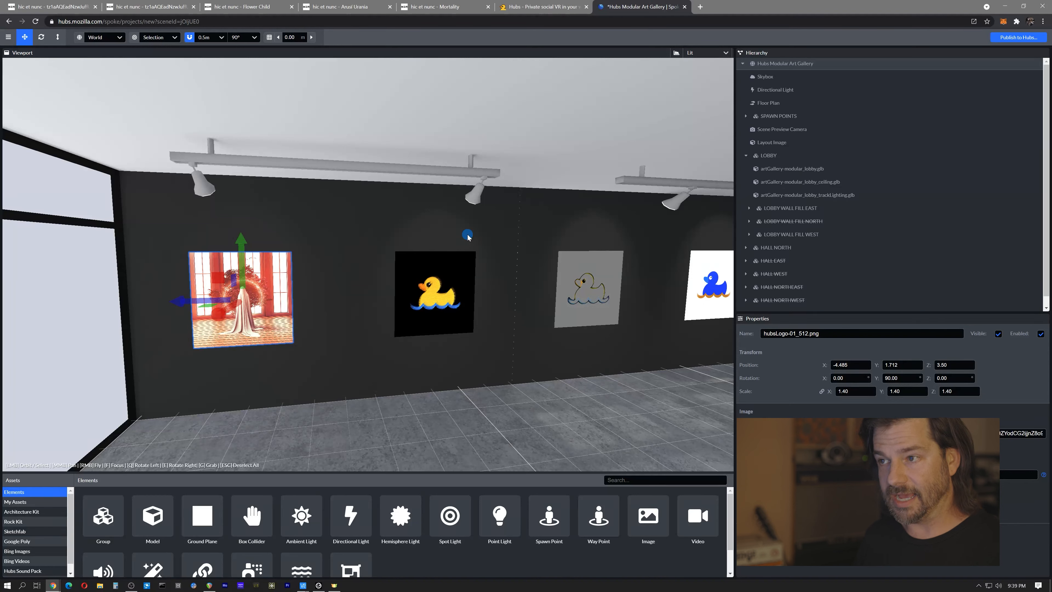
# Delete hubsLogo-02_512.png and place a Video element in its wall spot at -4.50, 1.50, 0.50, rotated 90° about Y
pyautogui.click(442, 292)
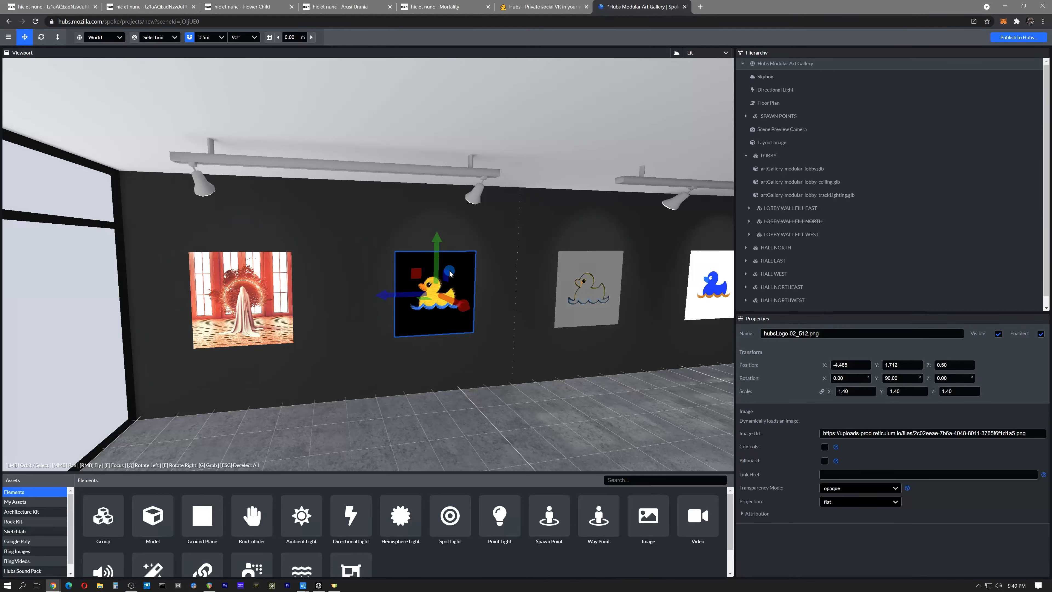
pyautogui.press('Delete')
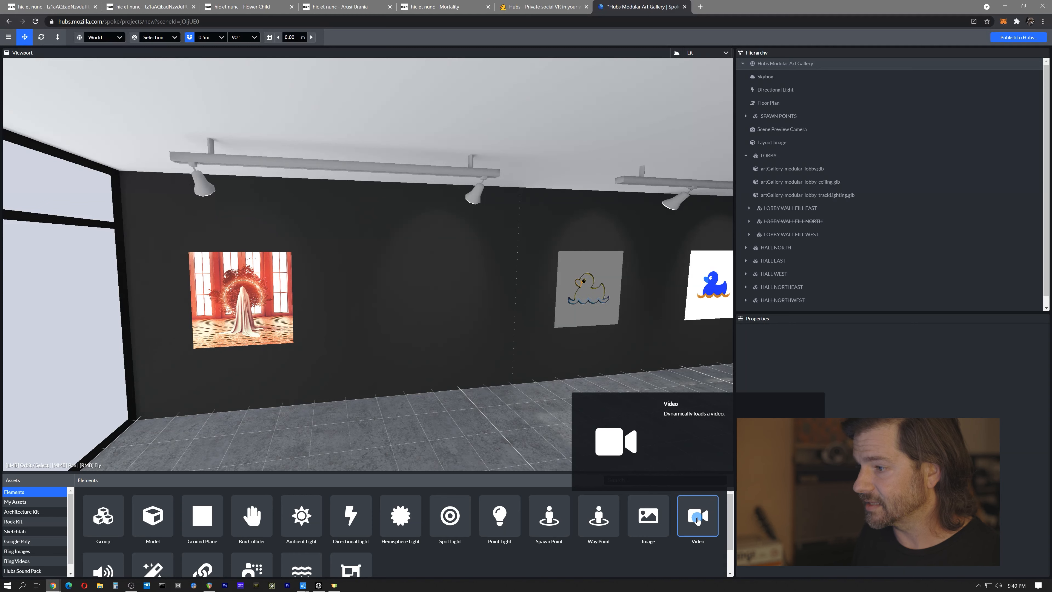
pyautogui.click(697, 520)
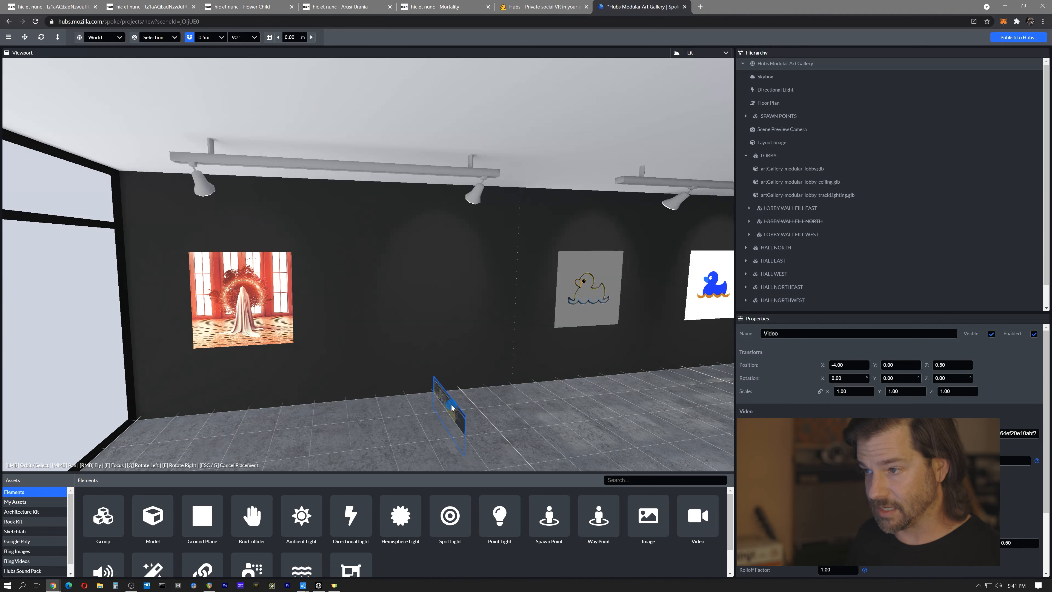
pyautogui.press('q')
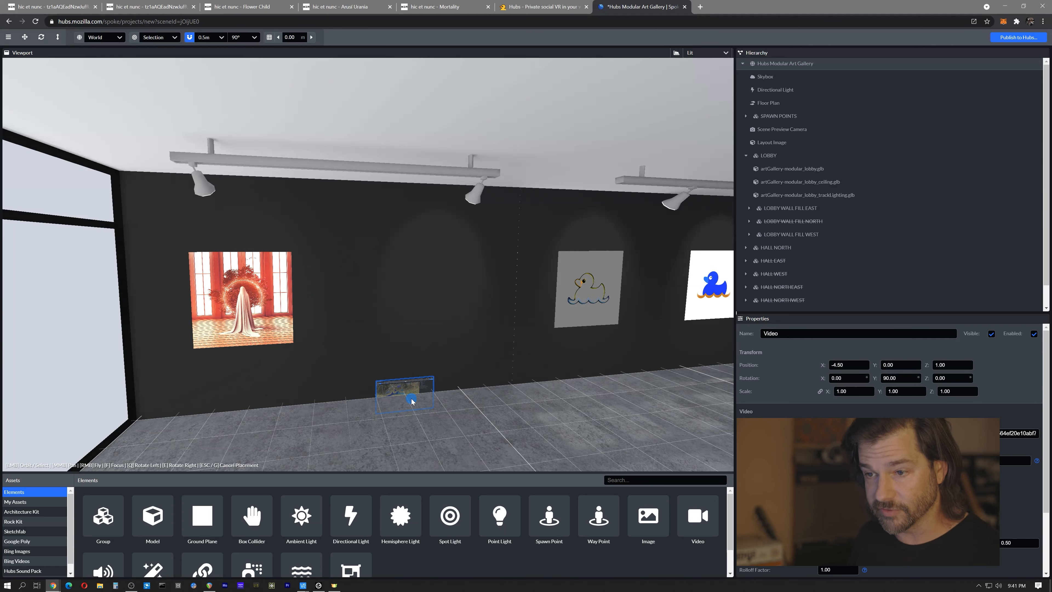
pyautogui.press('e')
pyautogui.press('e')
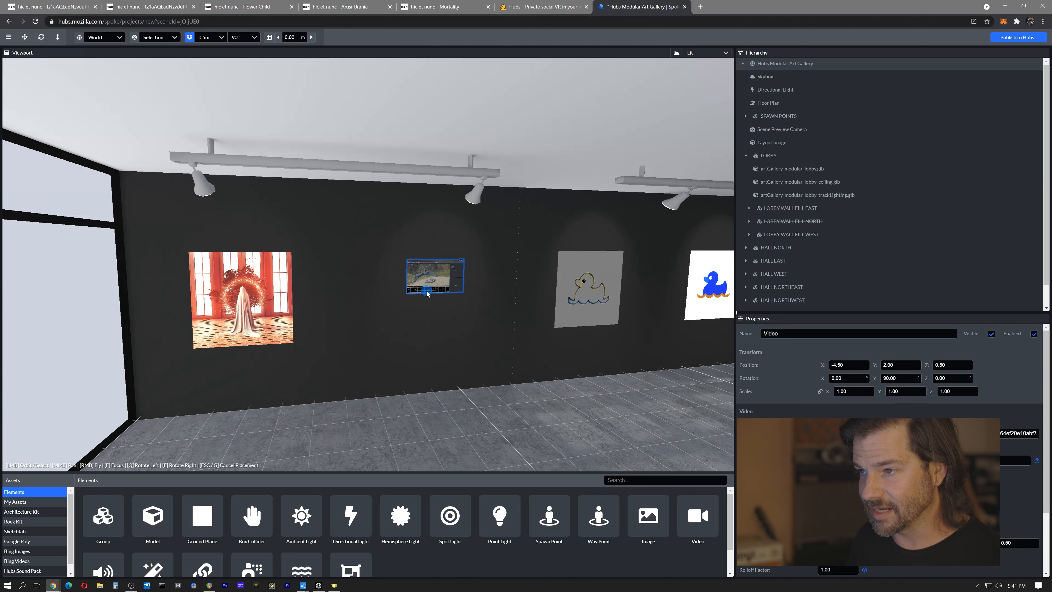
pyautogui.click(429, 299)
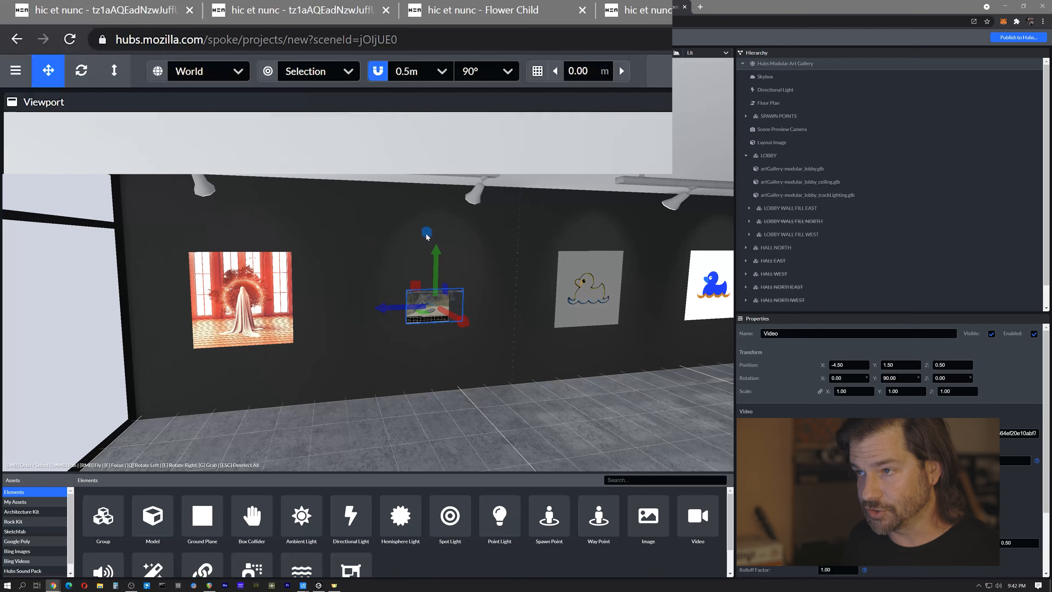
# Try 0.5 m snapped moves and 90° rotations on the video, returning it to its original wall position and facing
pyautogui.moveTo(437, 254)
pyautogui.mouseDown()
pyautogui.moveTo(438, 187)
pyautogui.moveTo(442, 266)
pyautogui.moveTo(441, 239)
pyautogui.mouseUp()
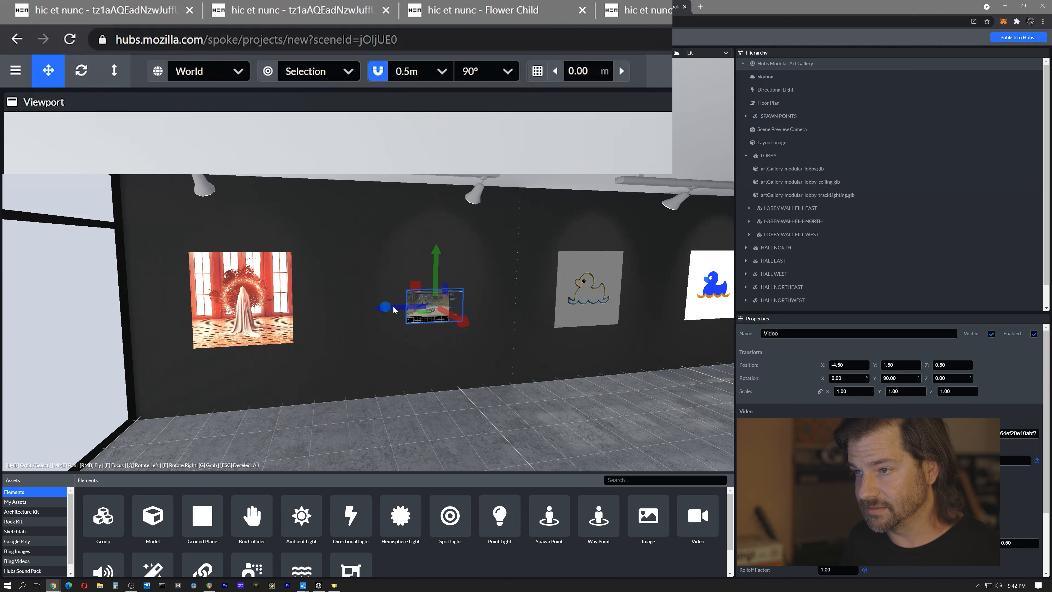
pyautogui.moveTo(382, 310)
pyautogui.mouseDown()
pyautogui.moveTo(323, 311)
pyautogui.moveTo(392, 308)
pyautogui.mouseUp()
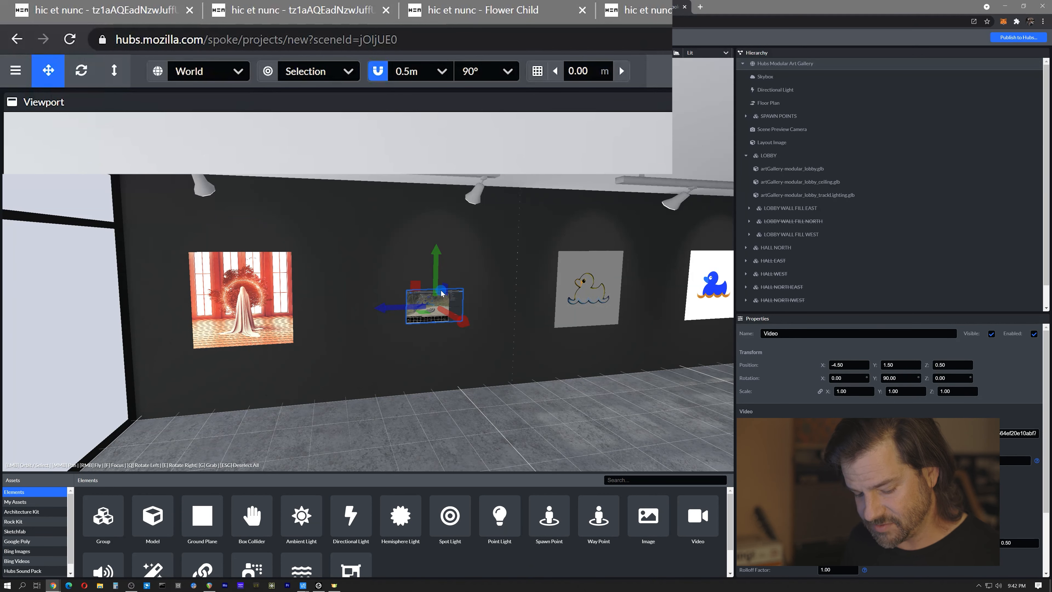
pyautogui.press('e')
pyautogui.press('e')
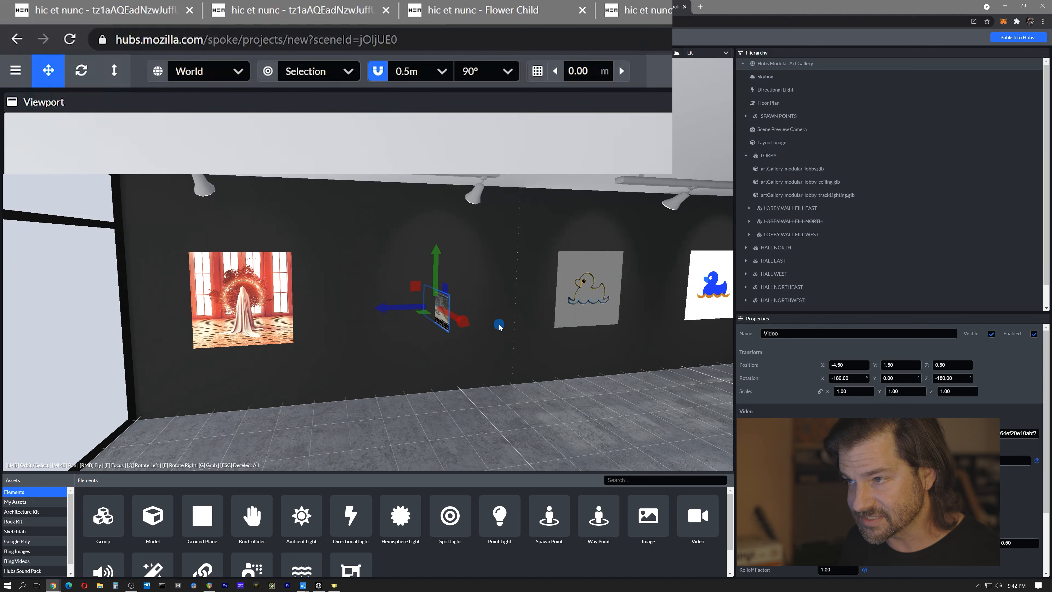
pyautogui.press('q')
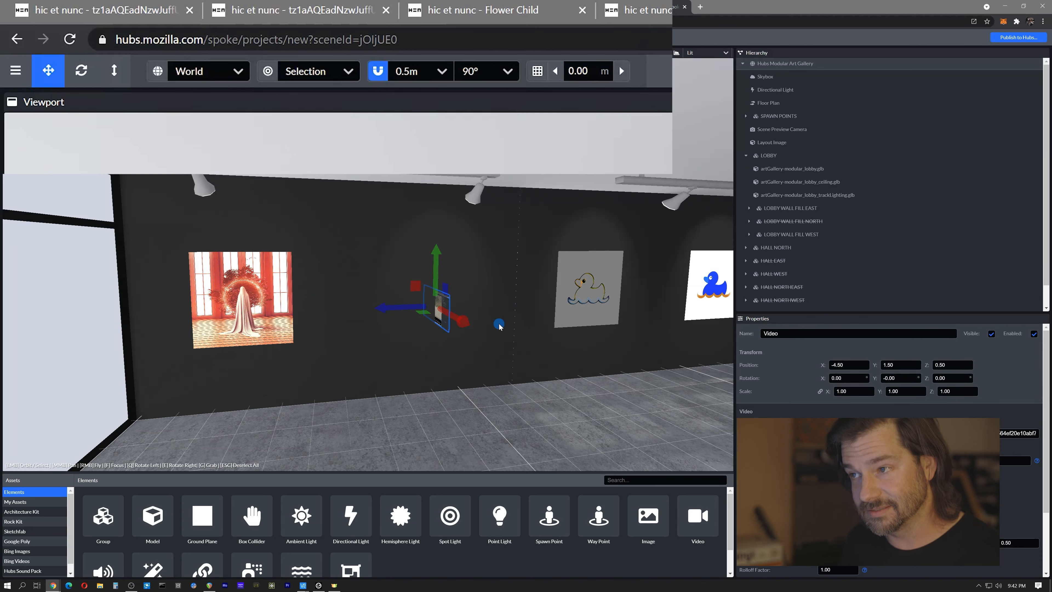
pyautogui.press('q')
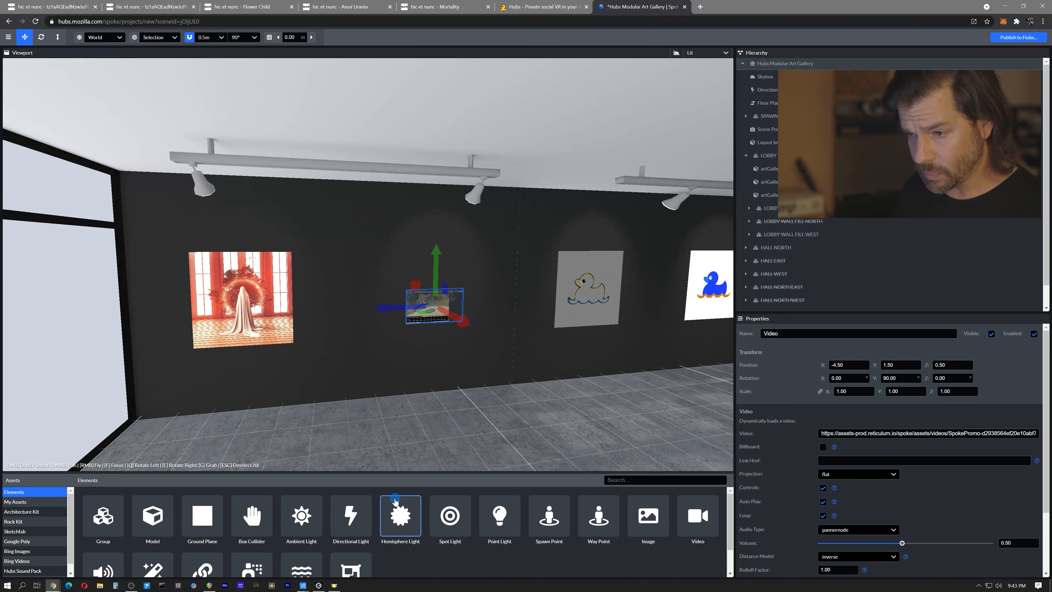
# Close the Mortality page, open the Flower Child artwork page, and copy the address of its IPFS media link
pyautogui.click(487, 7)
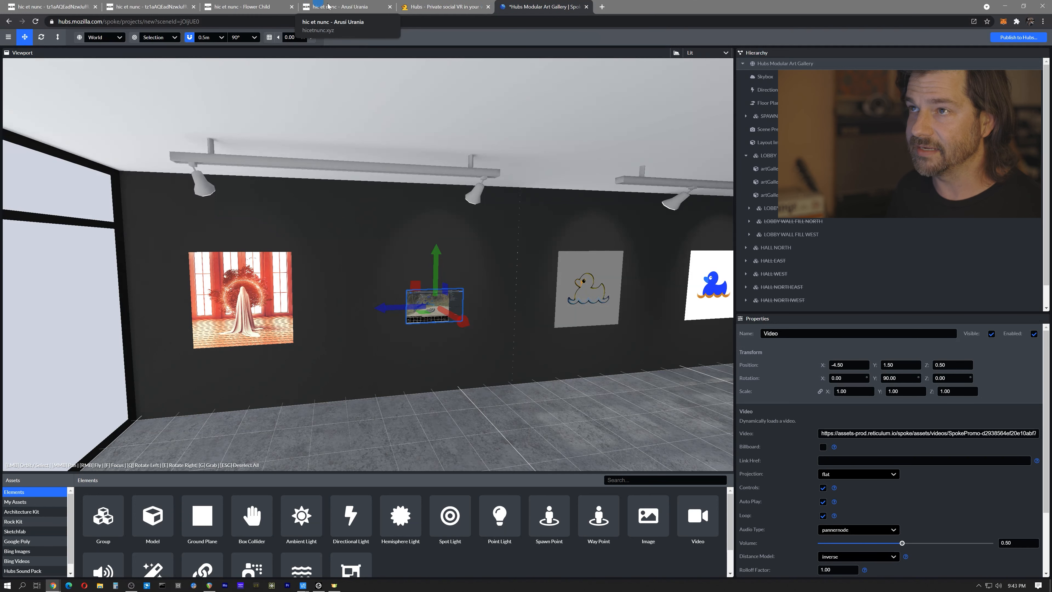
pyautogui.click(256, 6)
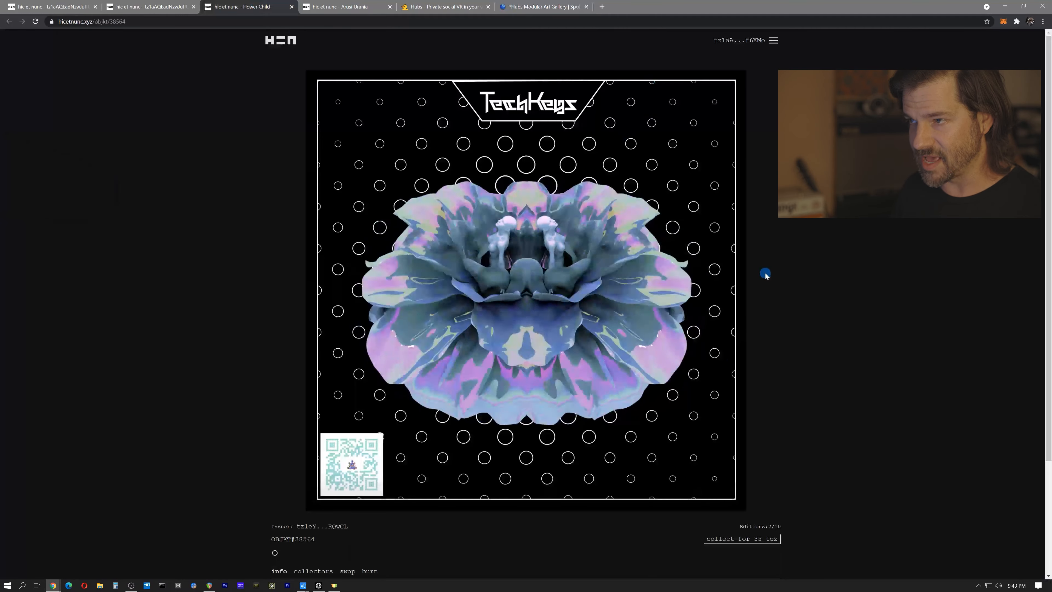
pyautogui.scroll(-2, 746, 414)
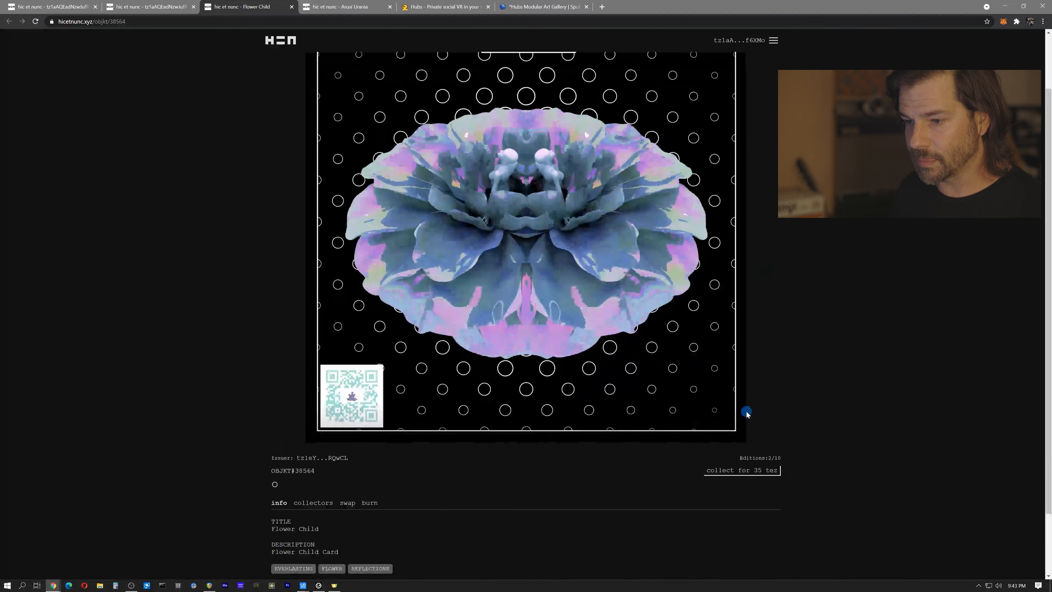
pyautogui.scroll(-2, 426, 456)
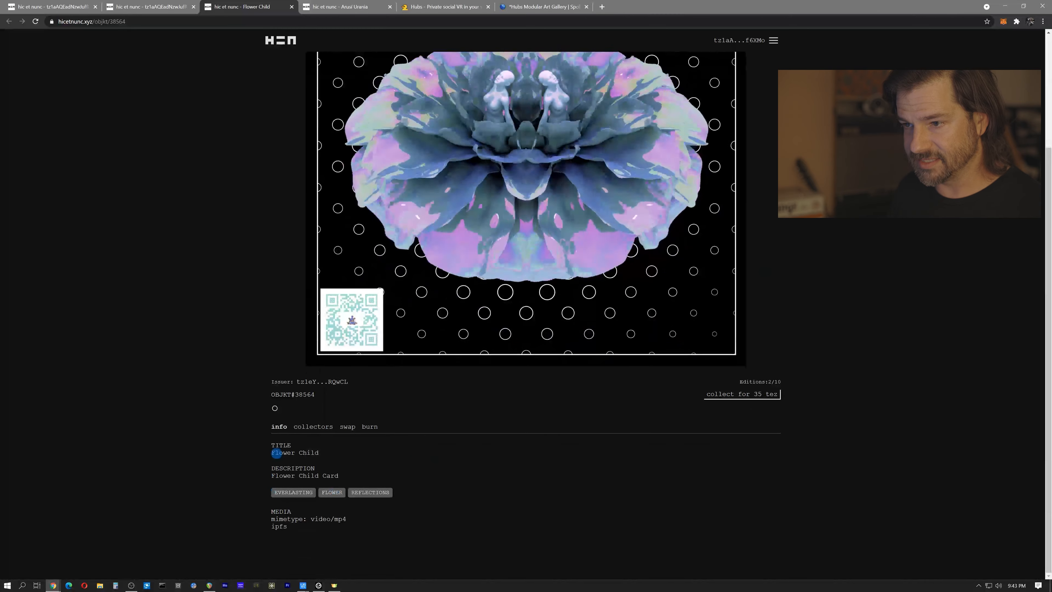
pyautogui.rightClick(277, 527)
pyautogui.click(298, 491)
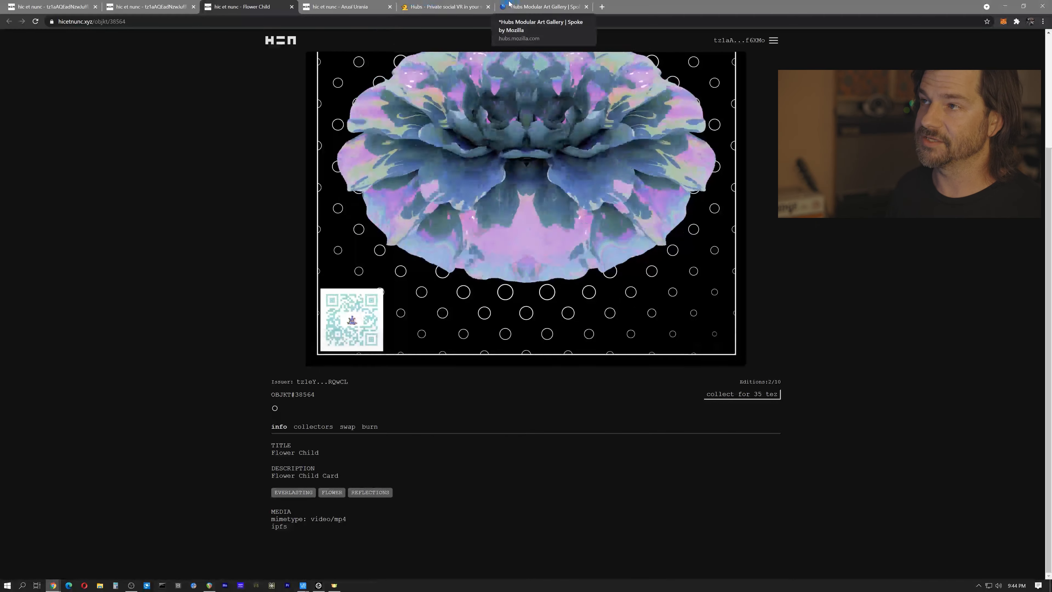
# Back in the Spoke scene, replace the Video element's source URL with the copied Flower Child IPFS address
pyautogui.click(534, 7)
pyautogui.click(847, 432)
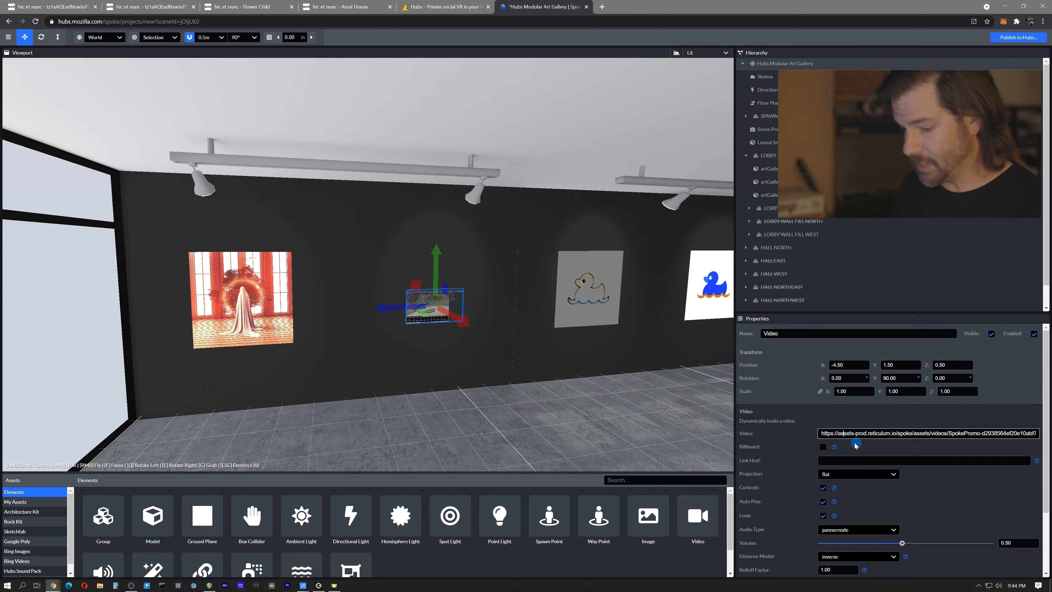
pyautogui.tripleClick(825, 434)
pyautogui.hotkey('ctrl', 'v')
pyautogui.press('Return')
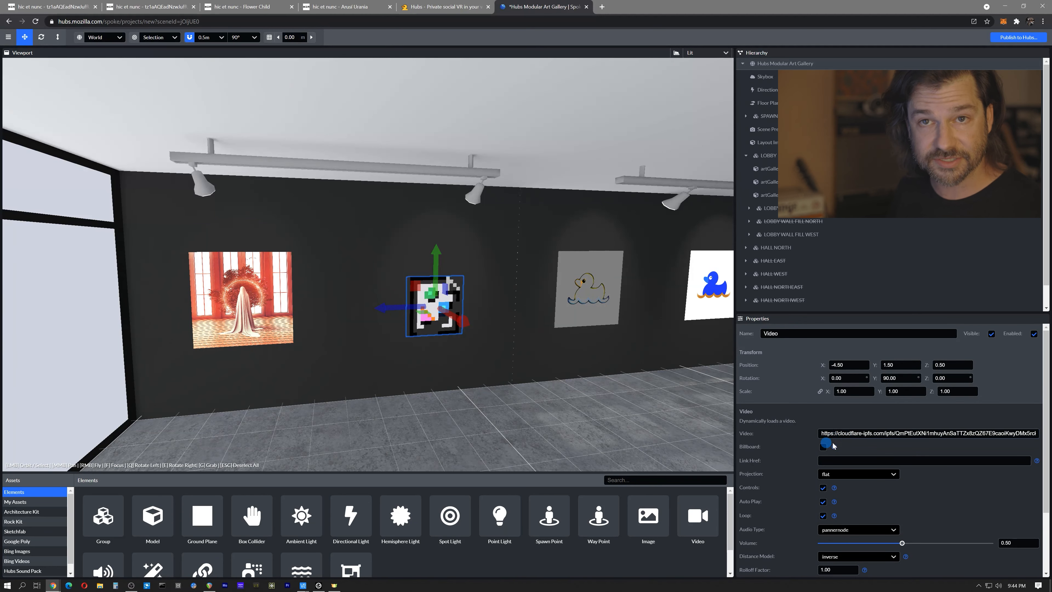
# Replace the cloudflare-ipfs.com domain in the Video element's source URL with ipfs.io, keeping the rest of the address
pyautogui.click(836, 433)
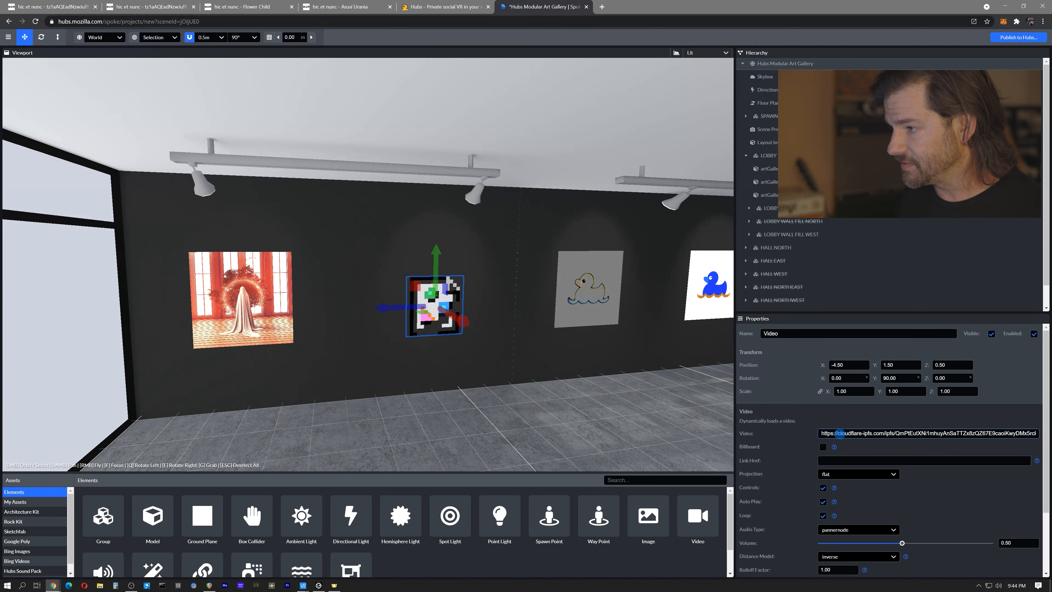
pyautogui.moveTo(837, 433); pyautogui.dragTo(878, 433)
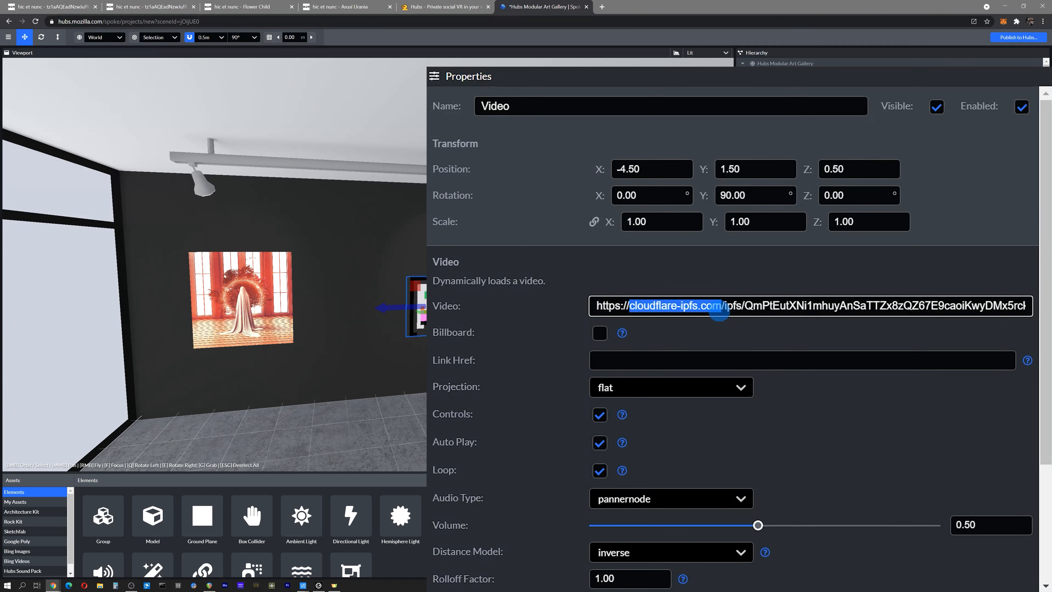
pyautogui.click(836, 170)
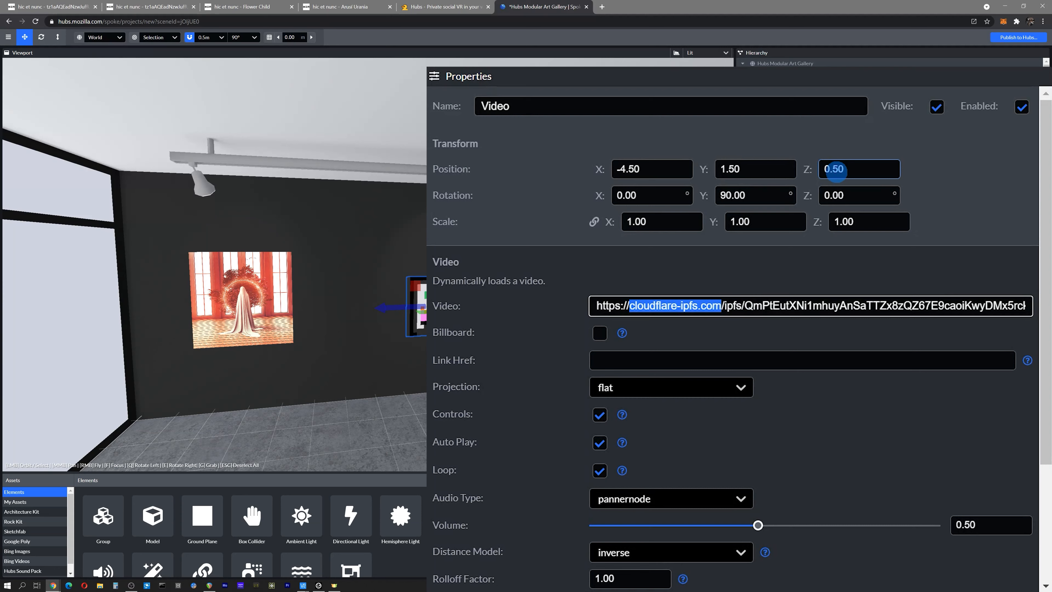
pyautogui.write('ipfs')
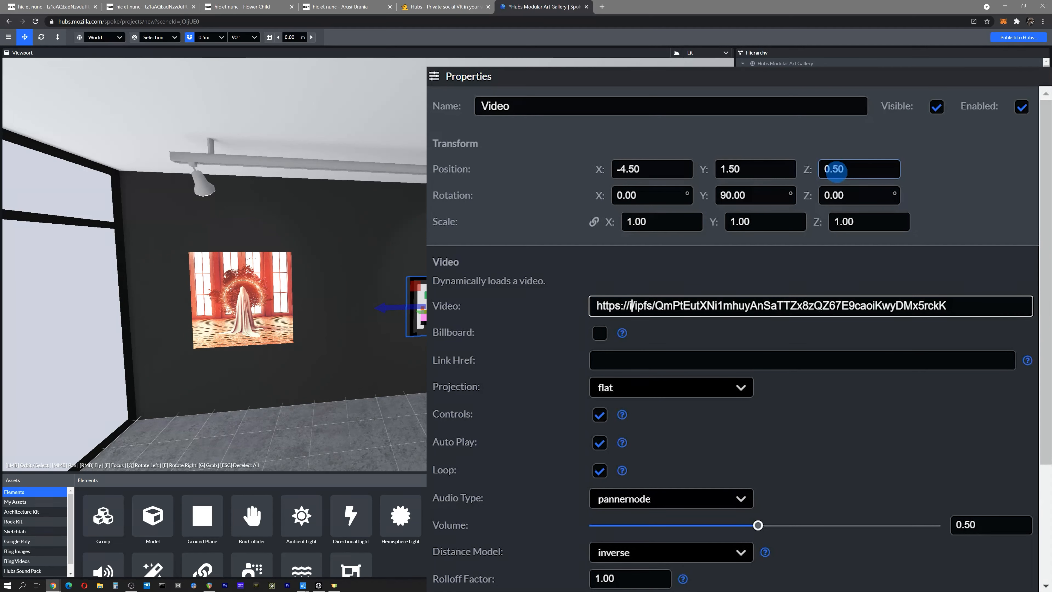
pyautogui.write('.io/')
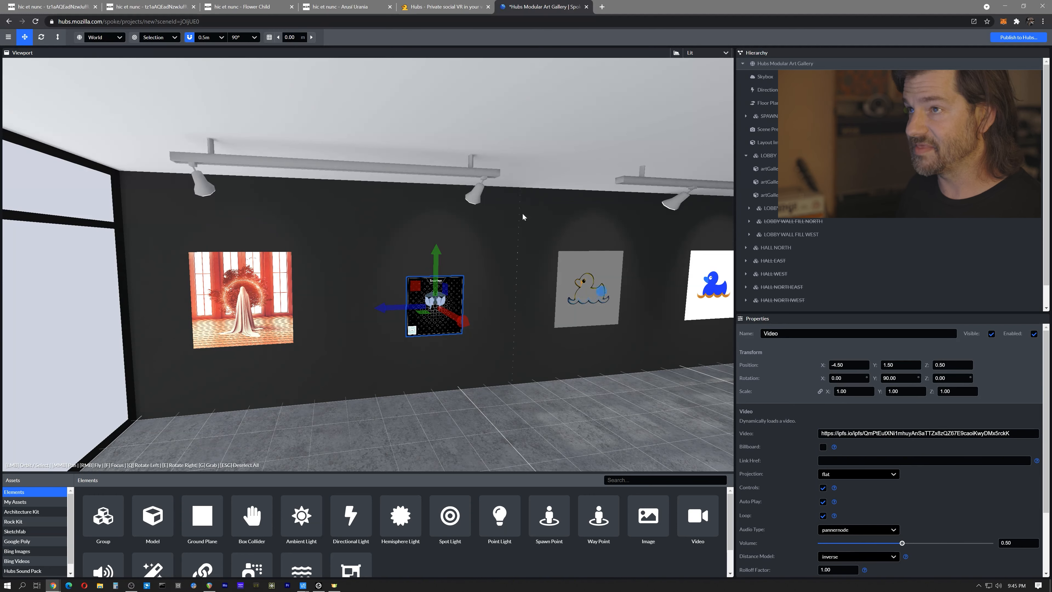
pyautogui.click(153, 6)
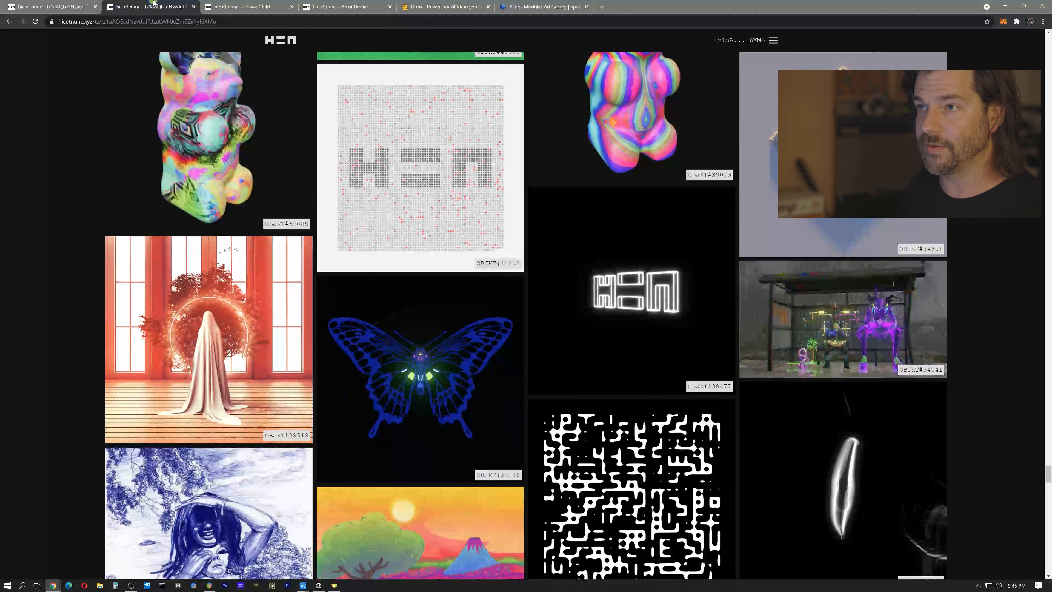
pyautogui.click(340, 7)
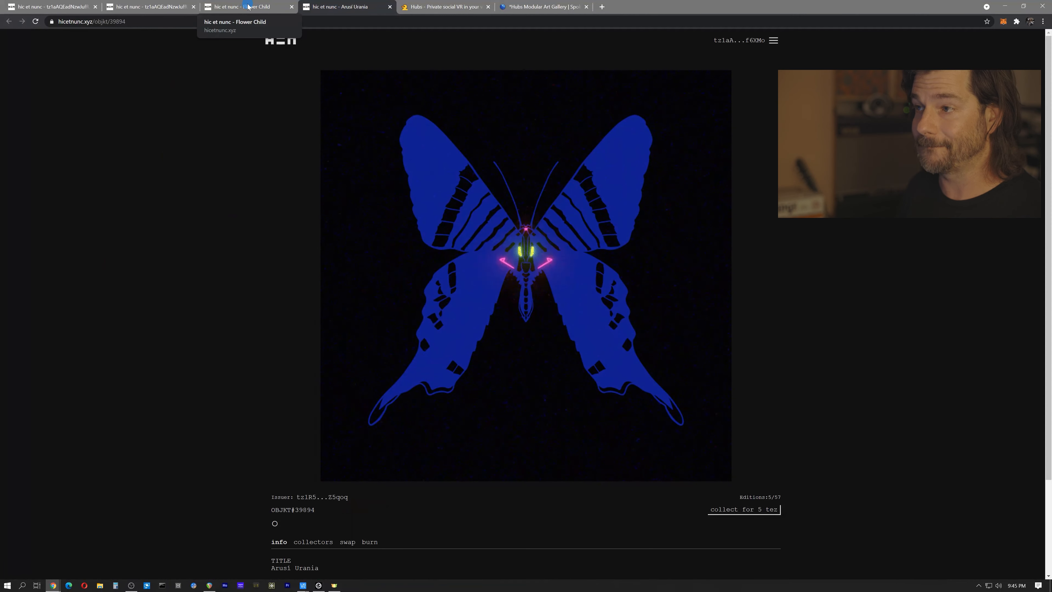
pyautogui.click(247, 6)
pyautogui.click(260, 21)
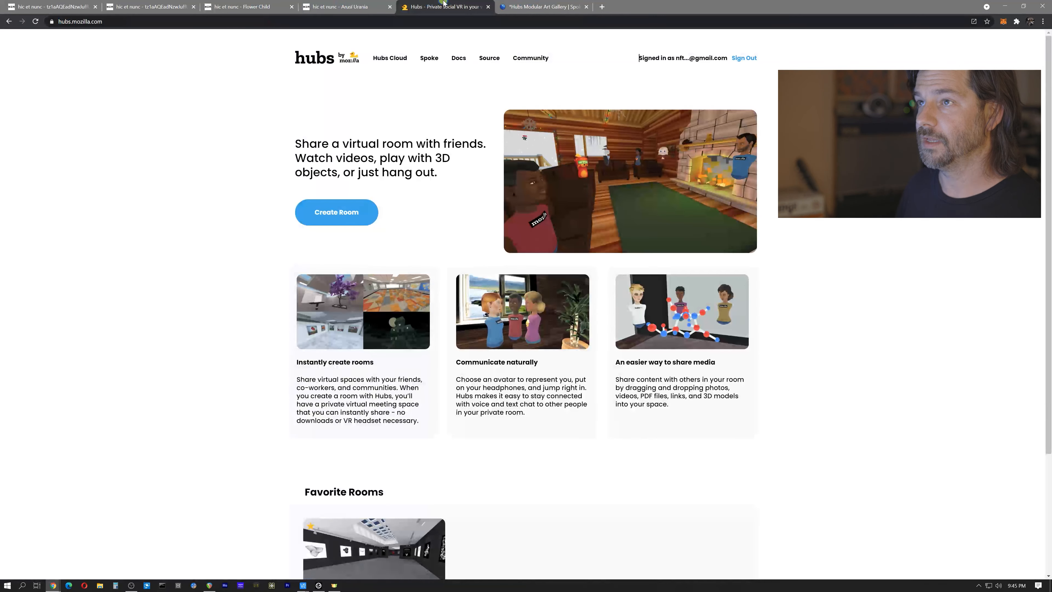
pyautogui.click(445, 6)
pyautogui.click(537, 4)
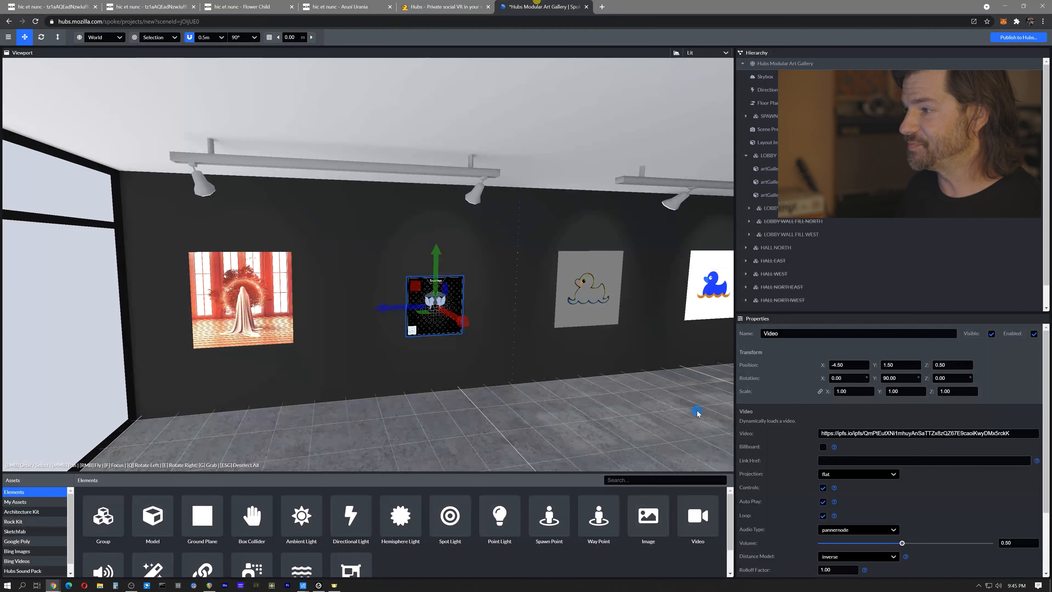
pyautogui.click(839, 461)
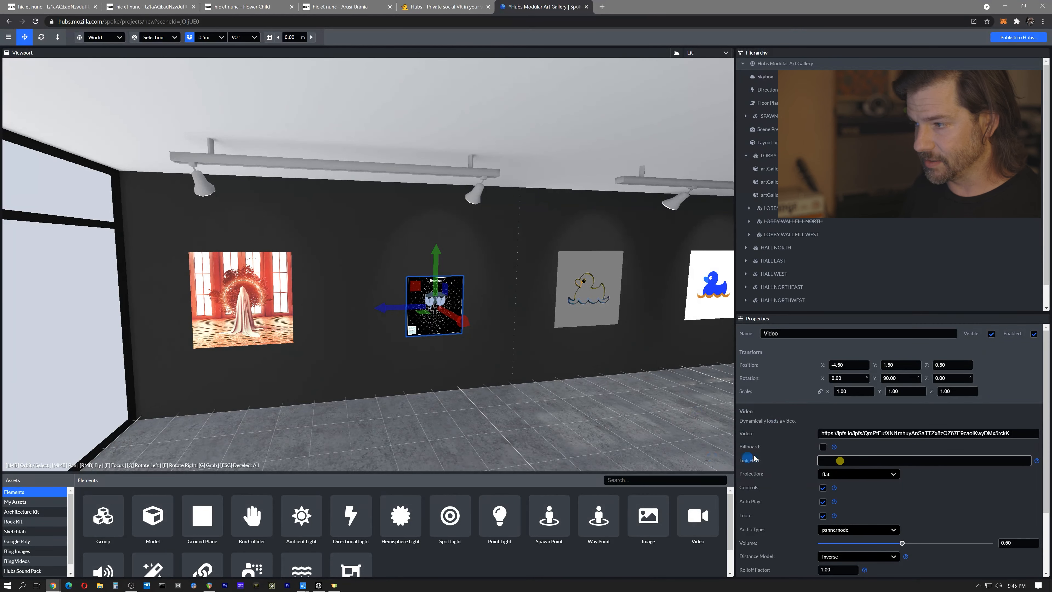
pyautogui.hotkey('ctrl', 'v')
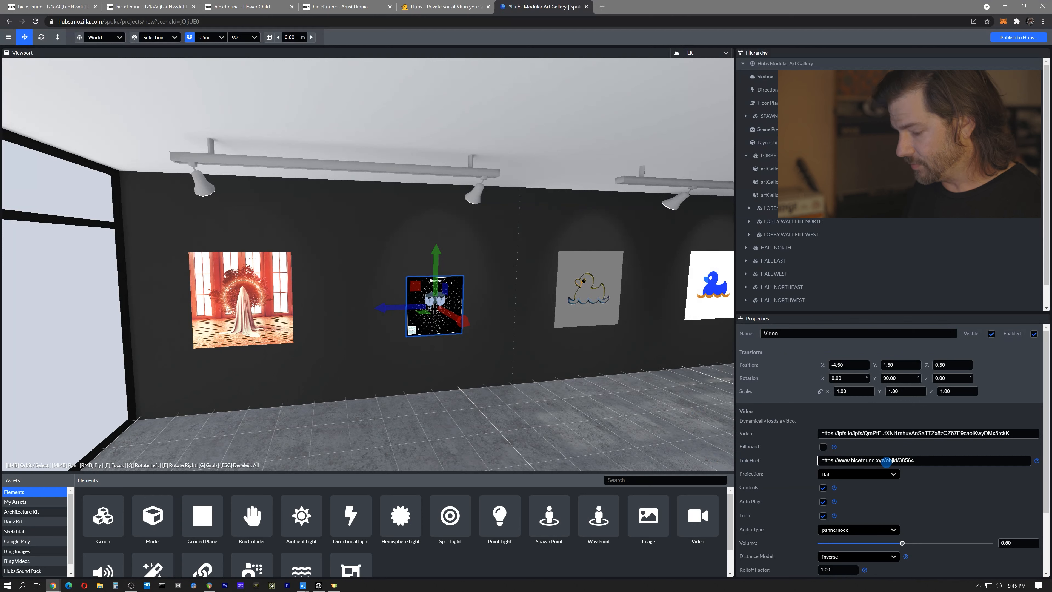
# Scale the Video element uniformly to 1.50 on all axes
pyautogui.click(792, 442)
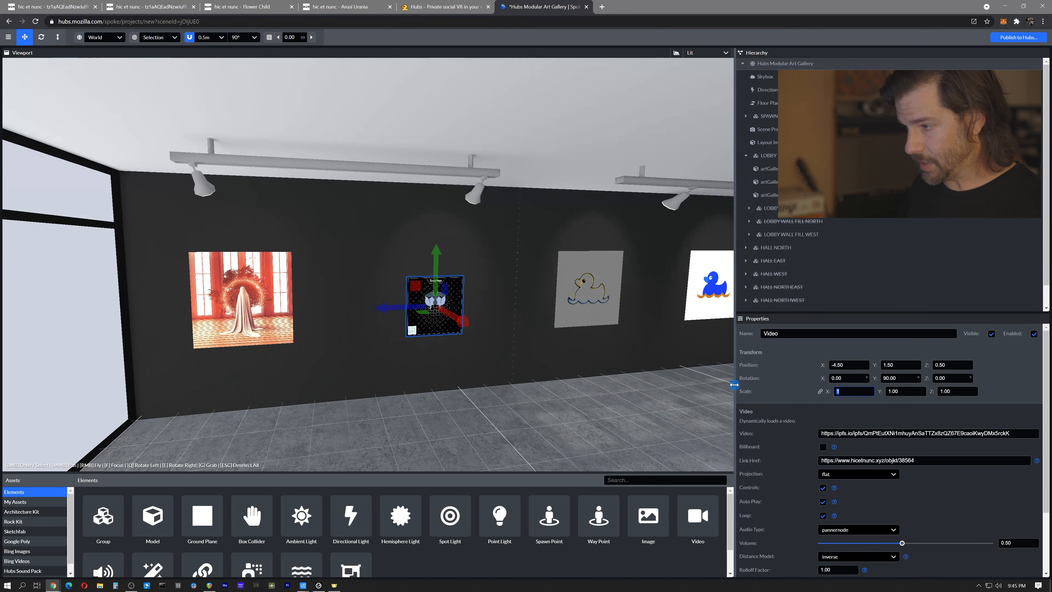
pyautogui.write('.5')
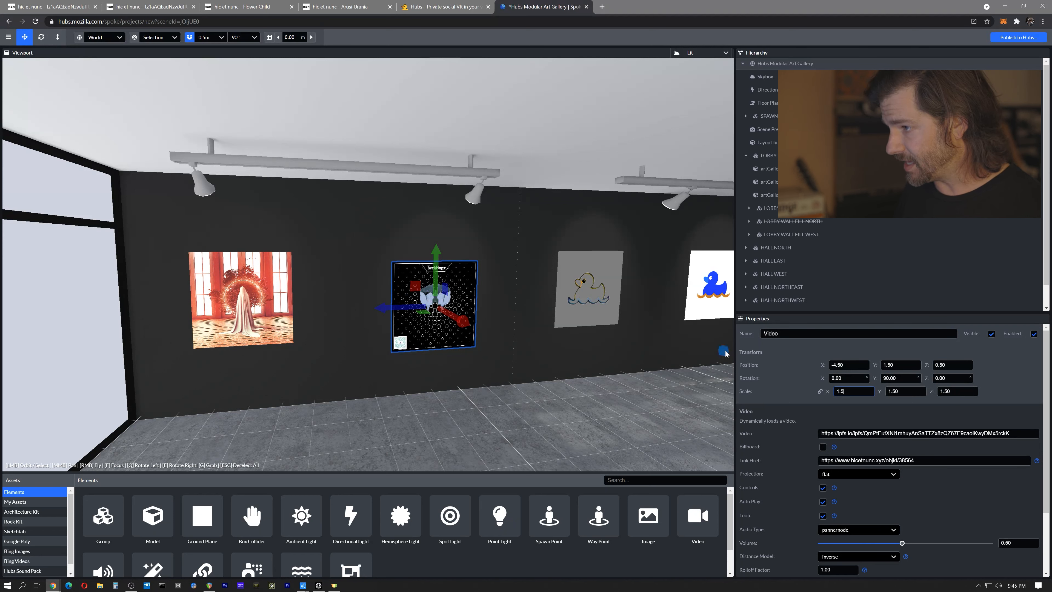
pyautogui.click(819, 391)
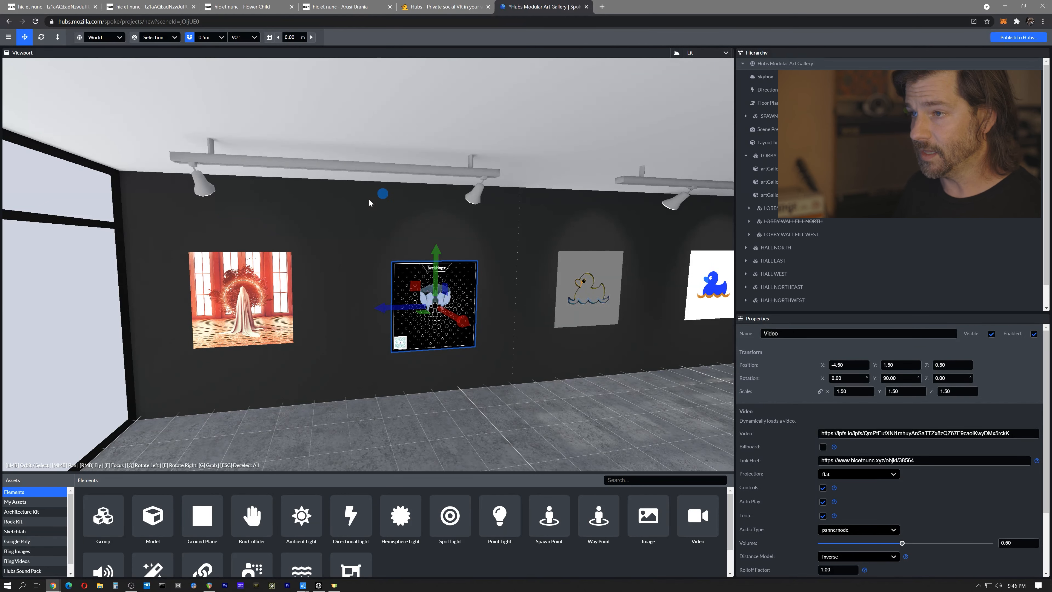
# Turn off snapping, raise the Video element to Y 1.68 and shift it along the wall to Z 0.414
pyautogui.scroll(2, 468, 245)
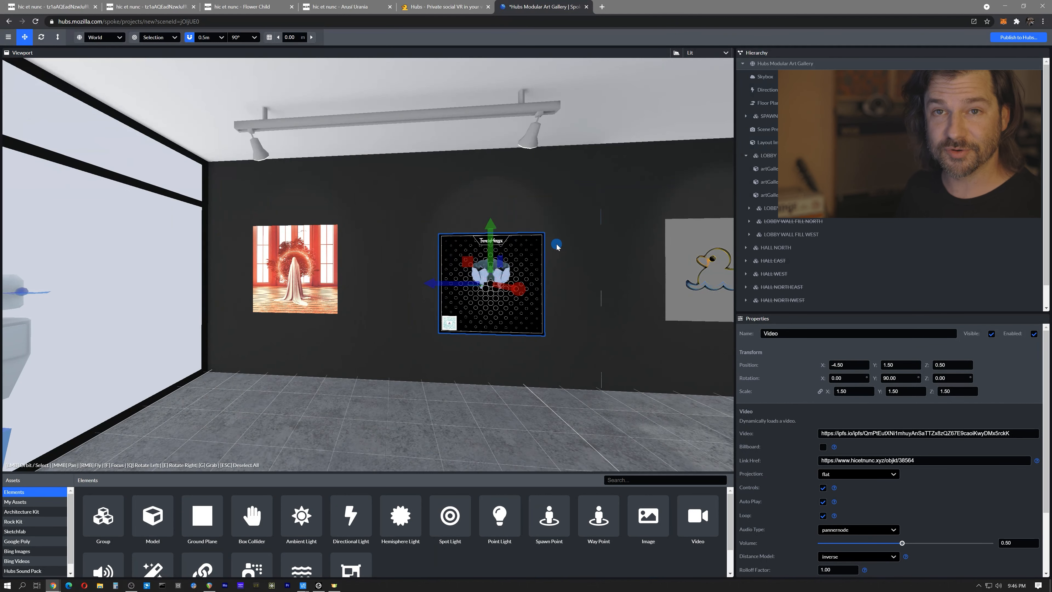
pyautogui.scroll(-3, 556, 246)
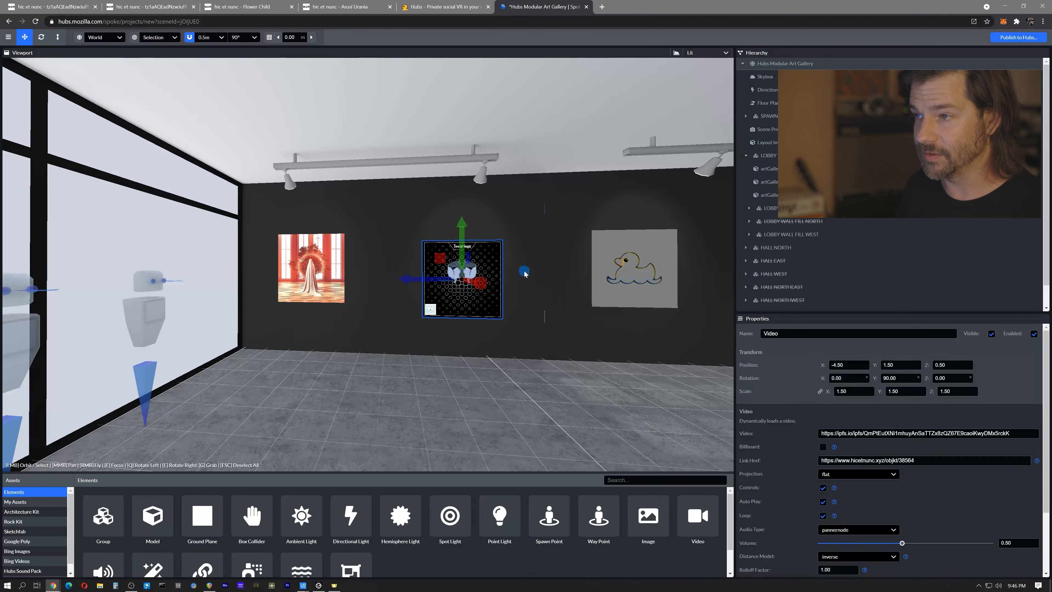
pyautogui.moveTo(531, 272); pyautogui.dragTo(359, 261, button='middle')
pyautogui.moveTo(368, 262); pyautogui.dragTo(506, 275)
pyautogui.moveTo(506, 275)
pyautogui.mouseDown(button='middle')
pyautogui.moveTo(481, 259)
pyautogui.moveTo(493, 264)
pyautogui.mouseUp(button='middle')
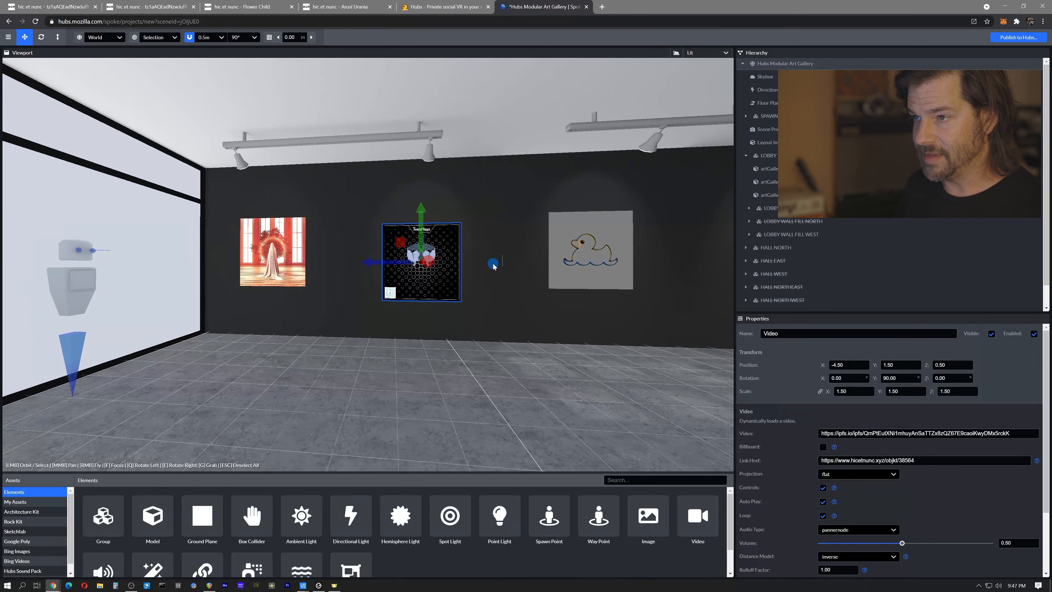
pyautogui.moveTo(502, 260)
pyautogui.mouseDown(button='right')
pyautogui.moveTo(504, 277)
pyautogui.moveTo(538, 275)
pyautogui.moveTo(499, 277)
pyautogui.mouseUp(button='right')
pyautogui.press('w')
pyautogui.press('w')
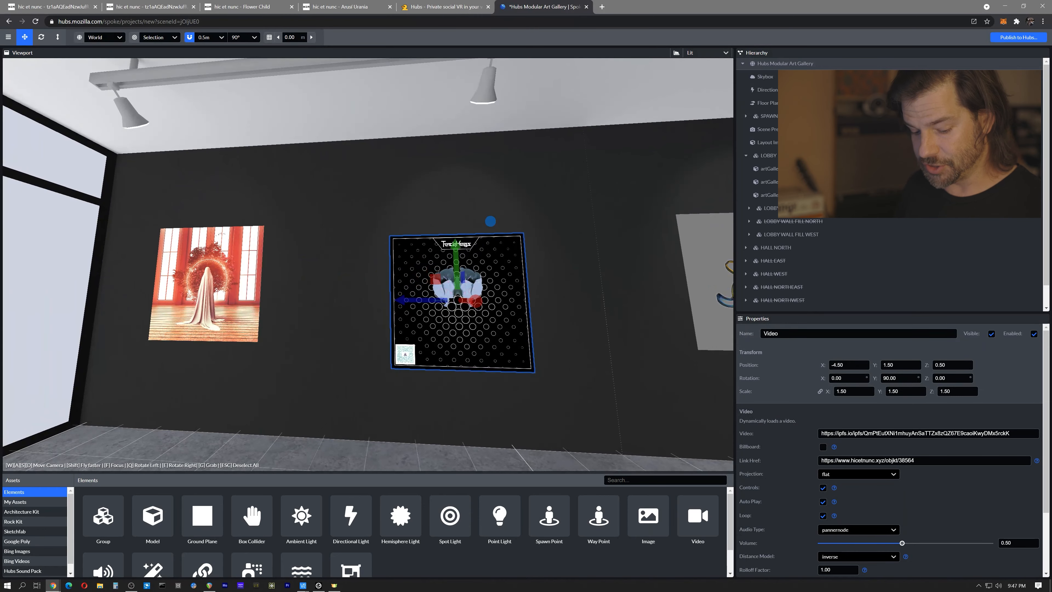
pyautogui.moveTo(490, 221); pyautogui.dragTo(490, 231, button='right')
pyautogui.press('w')
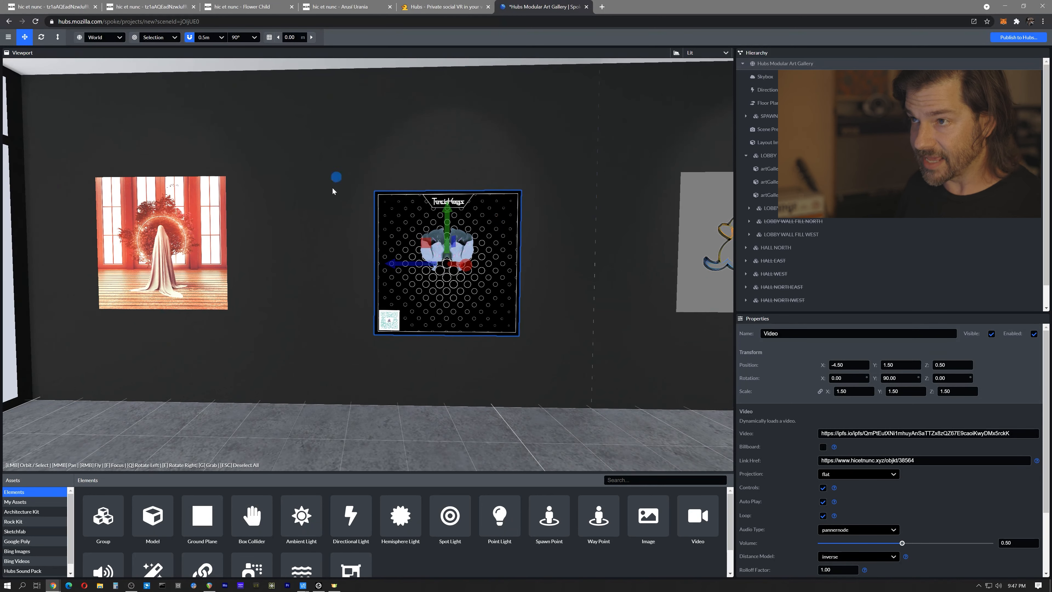
pyautogui.moveTo(538, 254)
pyautogui.mouseDown(button='right')
pyautogui.moveTo(551, 265)
pyautogui.moveTo(546, 242)
pyautogui.moveTo(551, 263)
pyautogui.mouseUp(button='right')
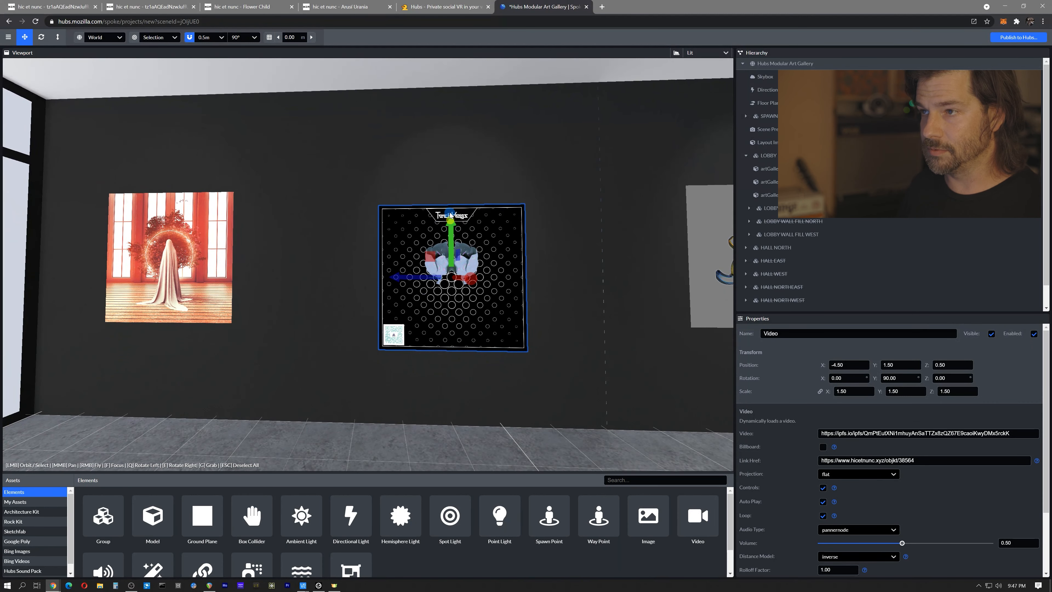
pyautogui.moveTo(449, 206)
pyautogui.mouseDown()
pyautogui.moveTo(451, 155)
pyautogui.moveTo(449, 209)
pyautogui.mouseUp()
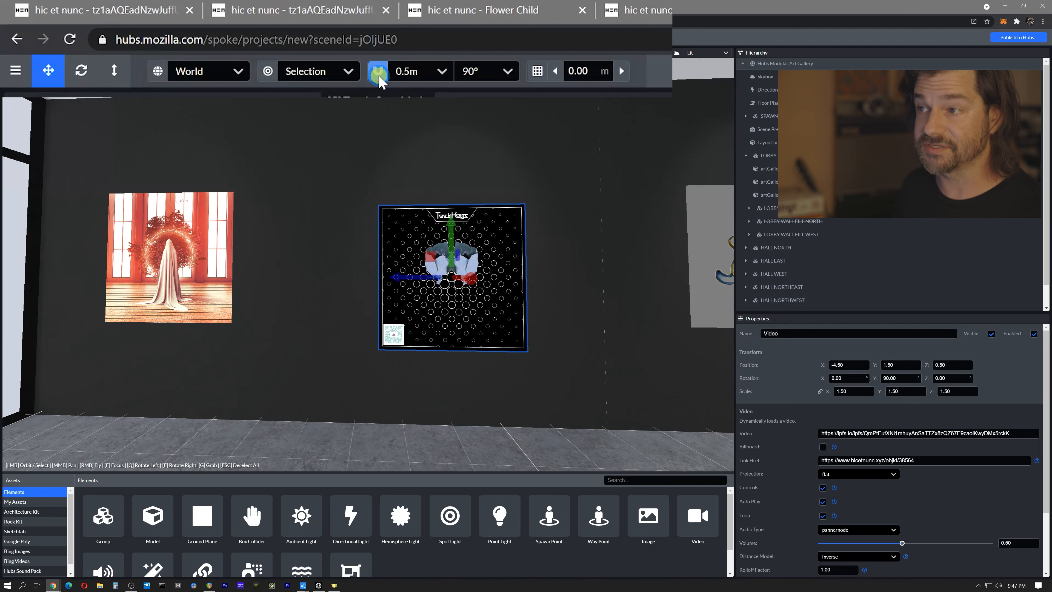
pyautogui.moveTo(451, 224); pyautogui.dragTo(452, 206)
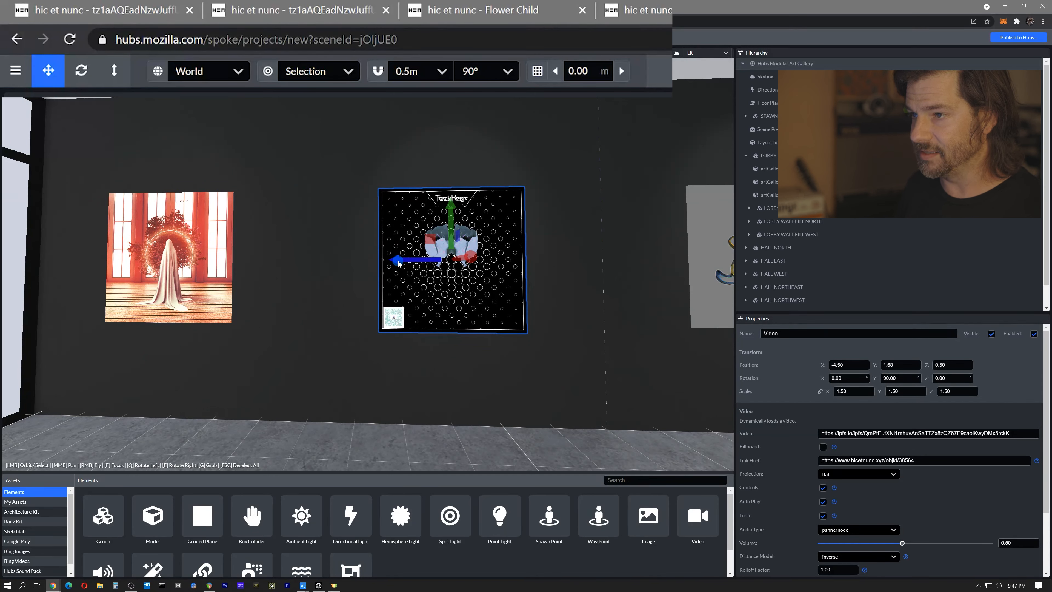
pyautogui.moveTo(396, 260); pyautogui.dragTo(428, 132)
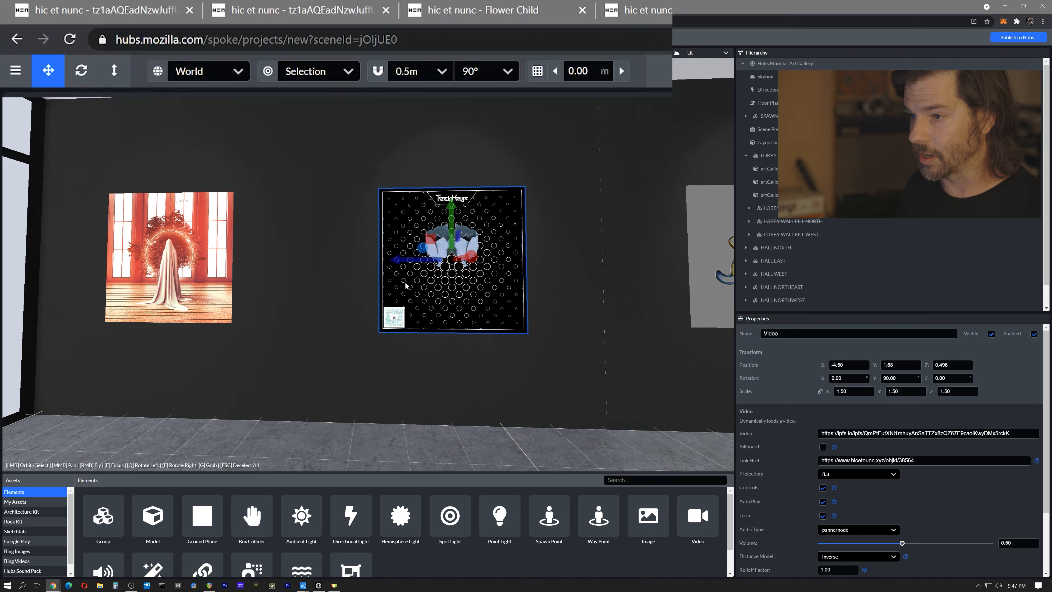
pyautogui.moveTo(397, 262); pyautogui.dragTo(401, 264)
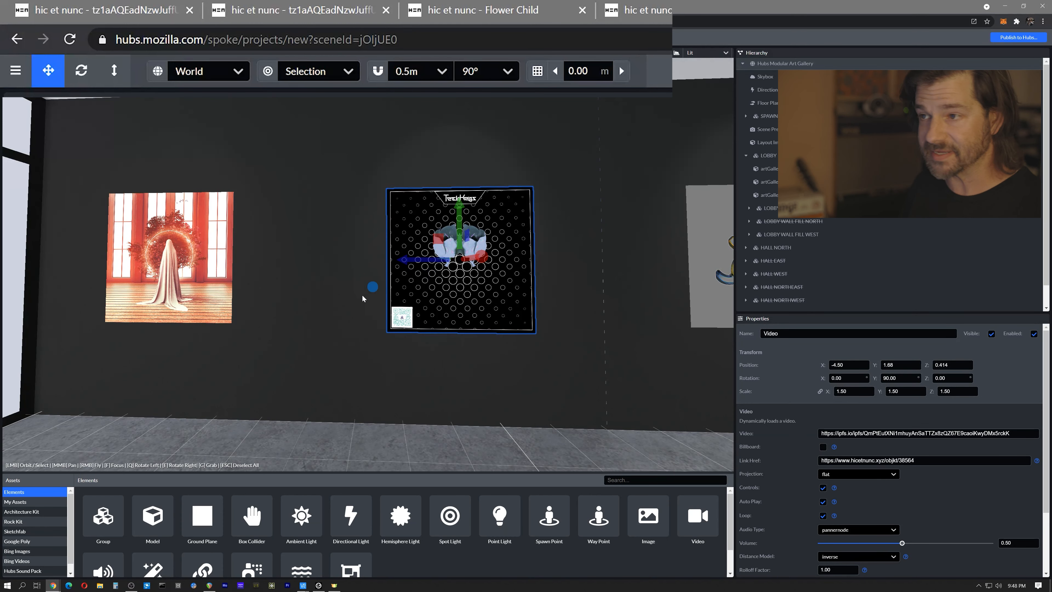
# Move the Video element out from the wall to X -4.322 and along it to Z 0.577
pyautogui.moveTo(354, 265); pyautogui.dragTo(224, 265, button='right')
pyautogui.press('d')
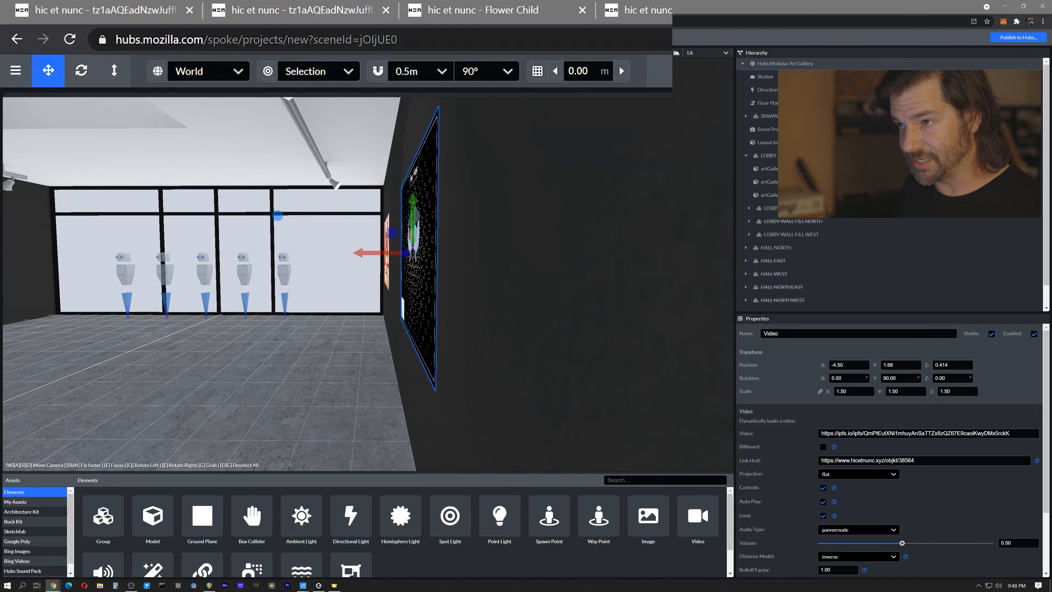
pyautogui.press('d')
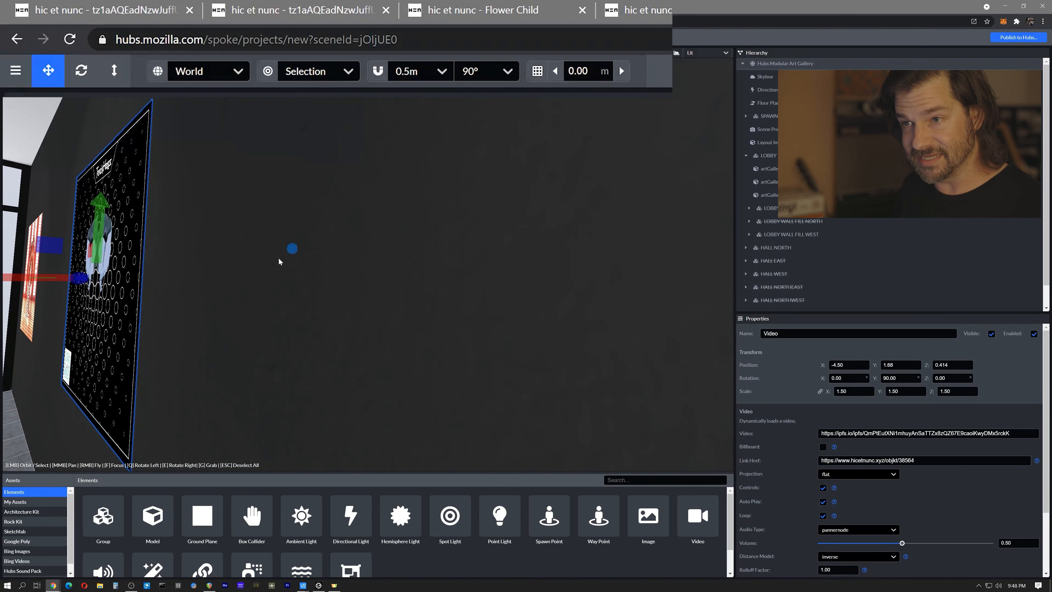
pyautogui.moveTo(184, 272); pyautogui.dragTo(112, 268, button='right')
pyautogui.moveTo(257, 330); pyautogui.dragTo(243, 330, button='right')
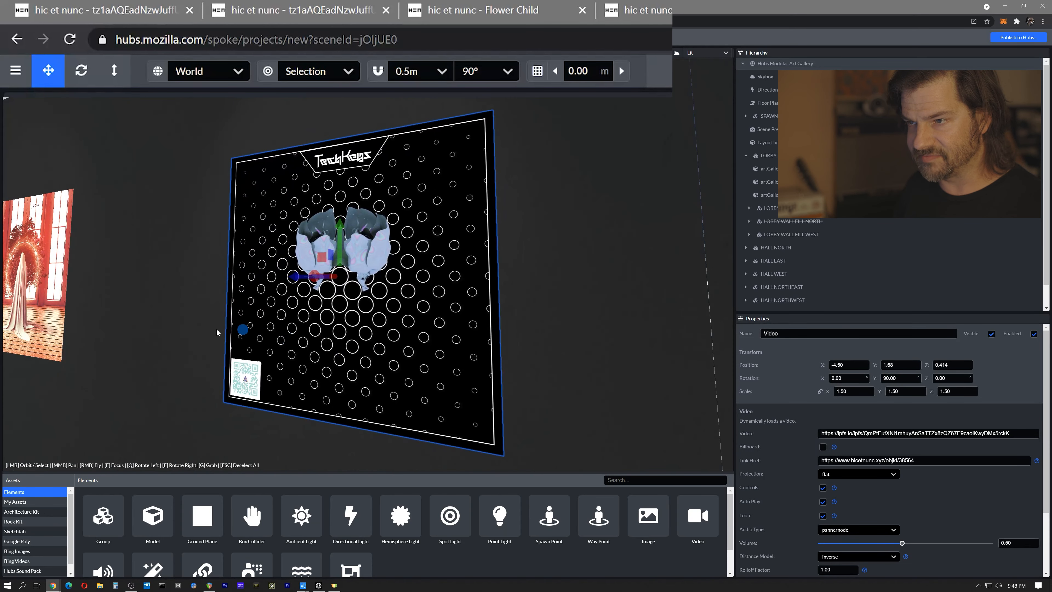
pyautogui.moveTo(296, 277); pyautogui.dragTo(303, 278)
pyautogui.moveTo(233, 304); pyautogui.dragTo(452, 253, button='right')
pyautogui.moveTo(459, 254); pyautogui.dragTo(321, 253)
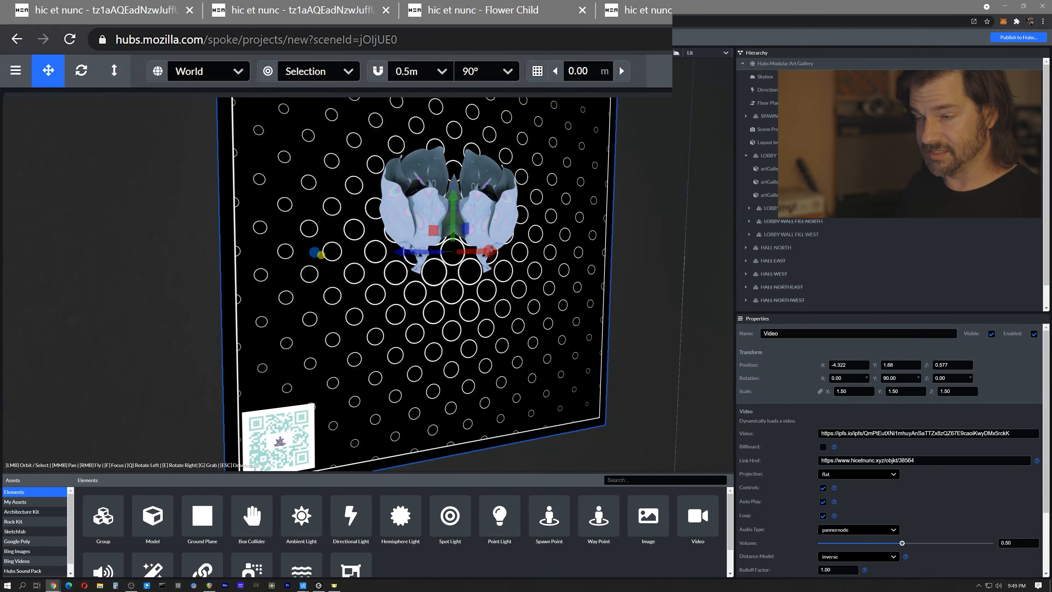
pyautogui.scroll(-5, 321, 254)
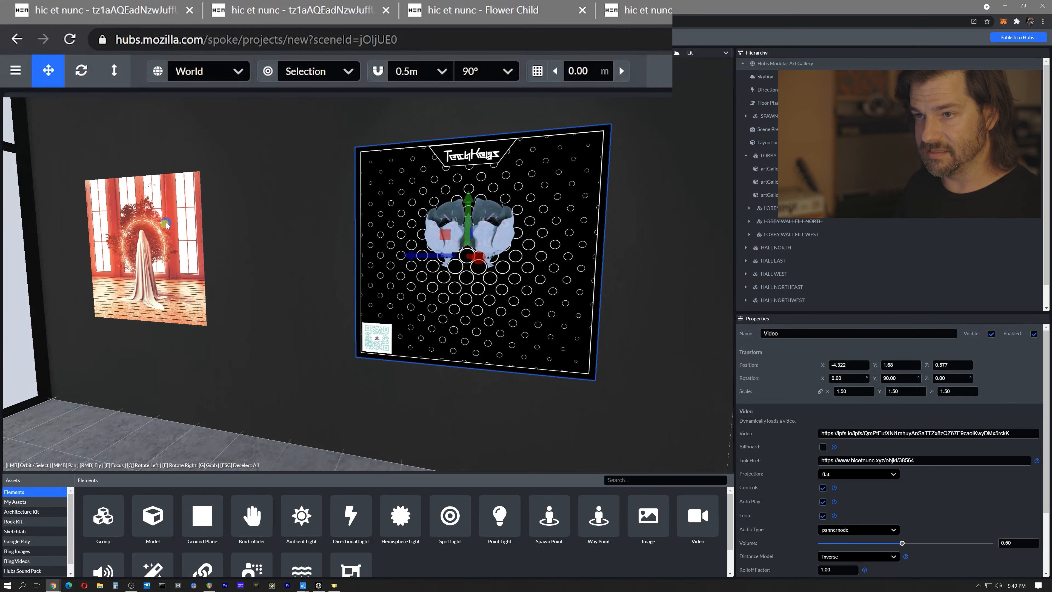
# Match the video's distance from the wall to hubsLogo-01_512.png by copying that image's X position, -4.485, into the Video element
pyautogui.click(166, 224)
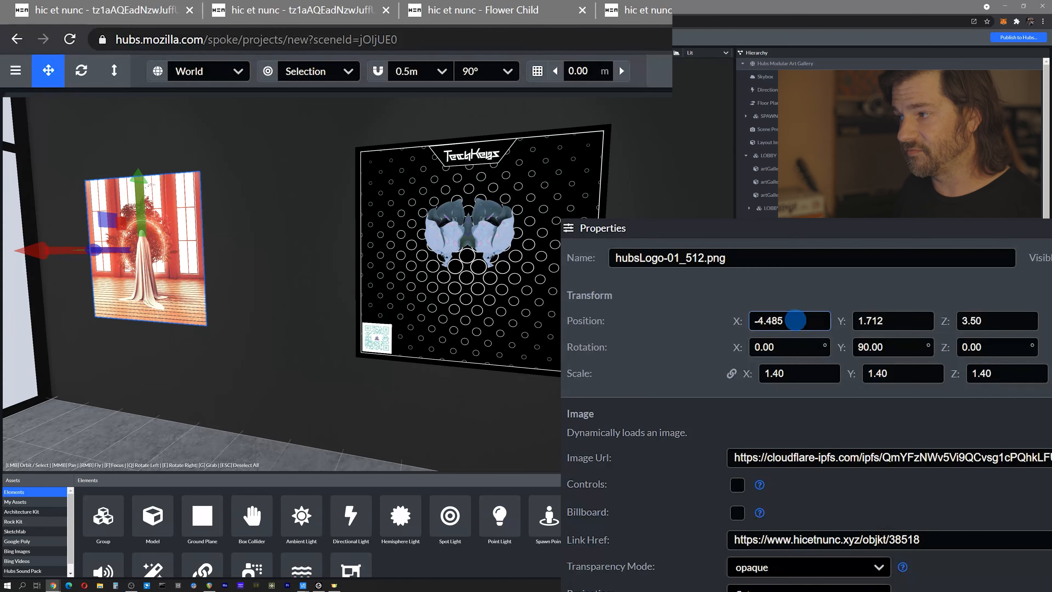
pyautogui.click(542, 224)
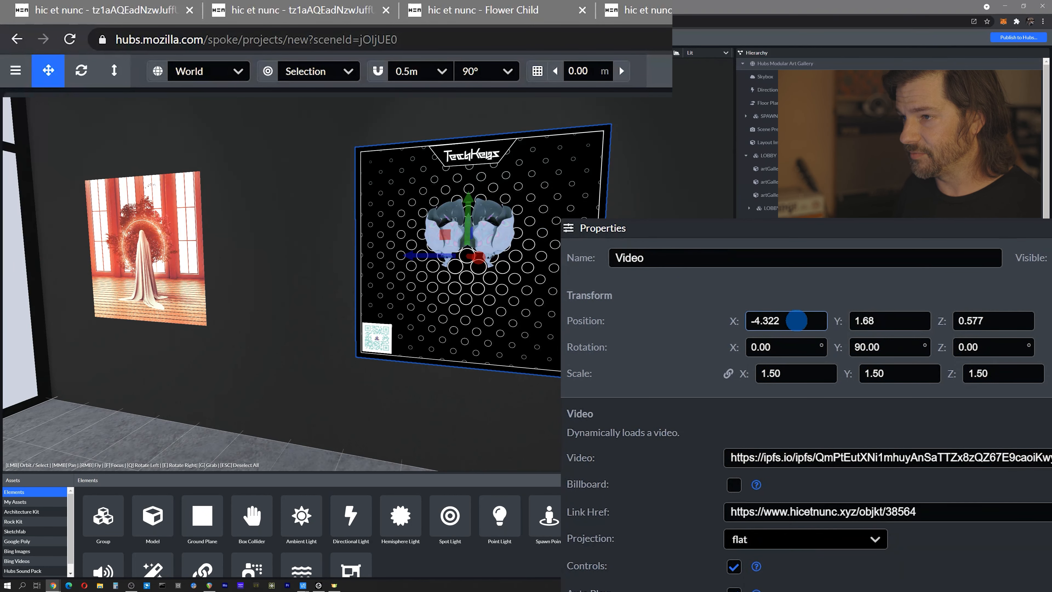
pyautogui.click(180, 235)
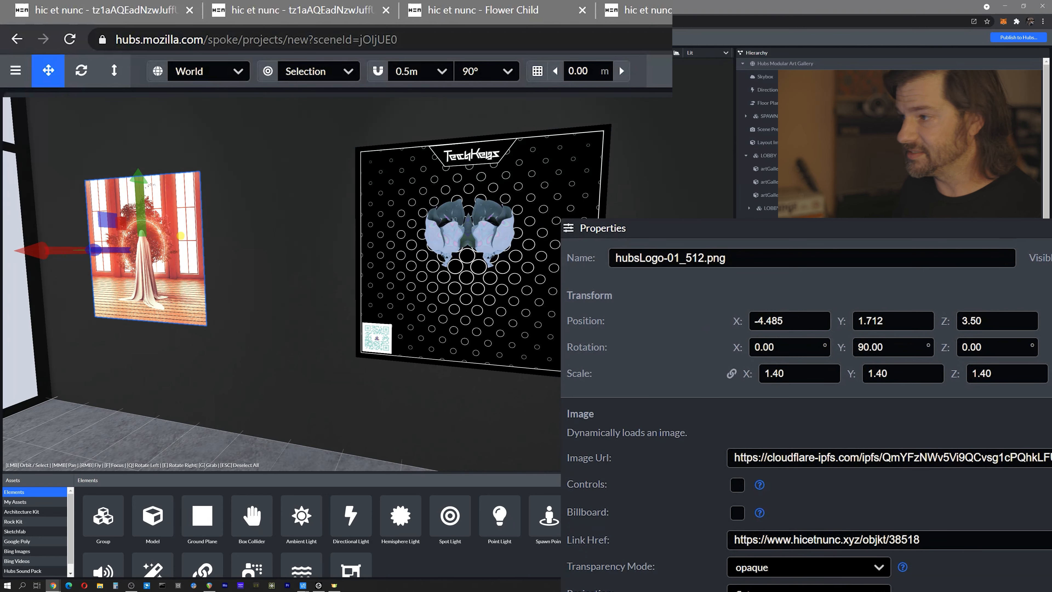
pyautogui.click(792, 320)
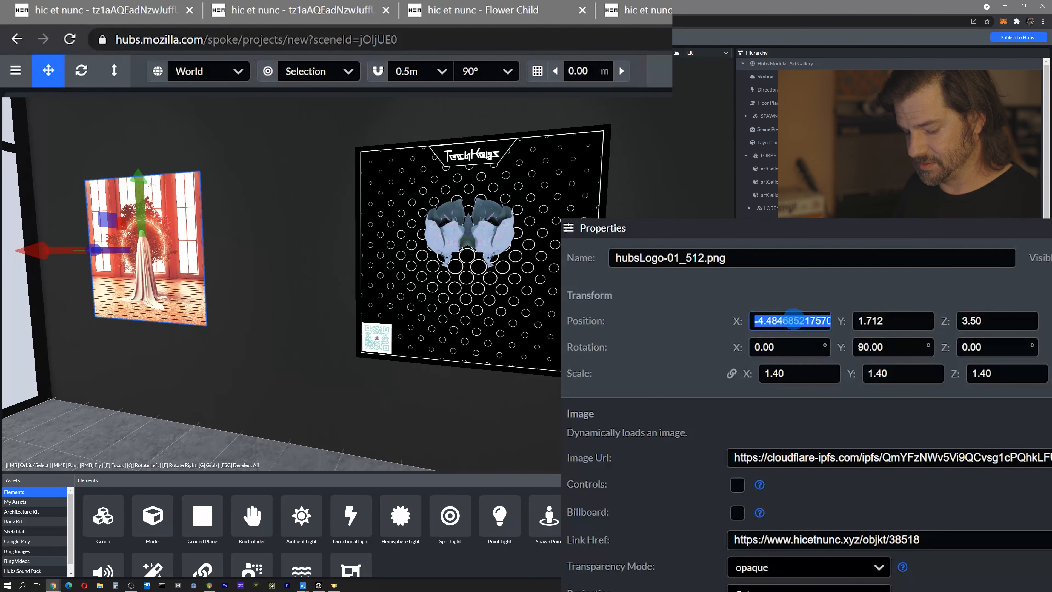
pyautogui.hotkey('ctrl', 'z')
pyautogui.click(789, 323)
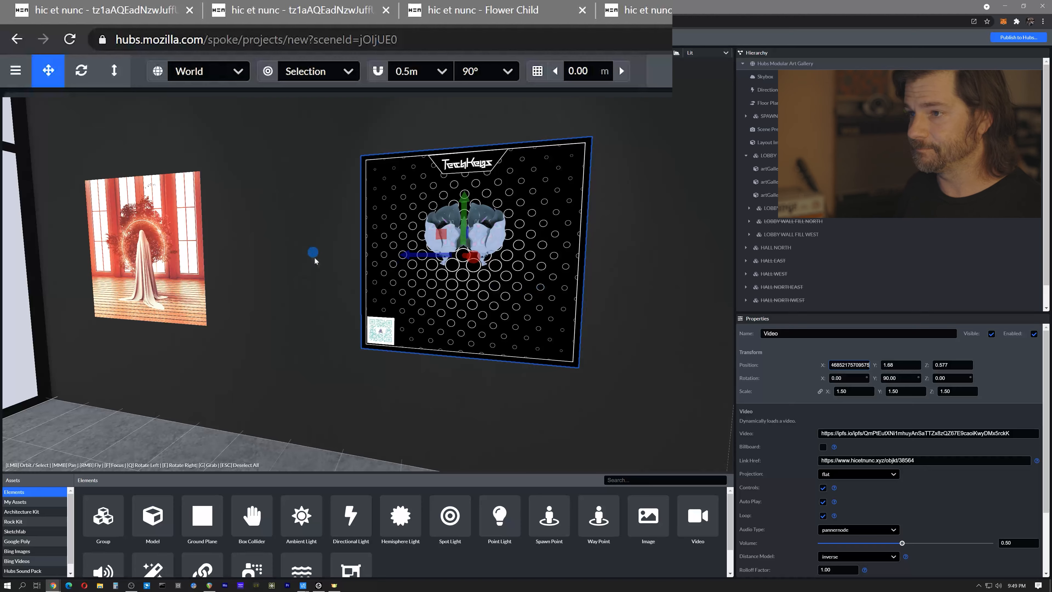
pyautogui.moveTo(317, 282)
pyautogui.mouseDown()
pyautogui.moveTo(354, 274)
pyautogui.moveTo(329, 281)
pyautogui.mouseUp()
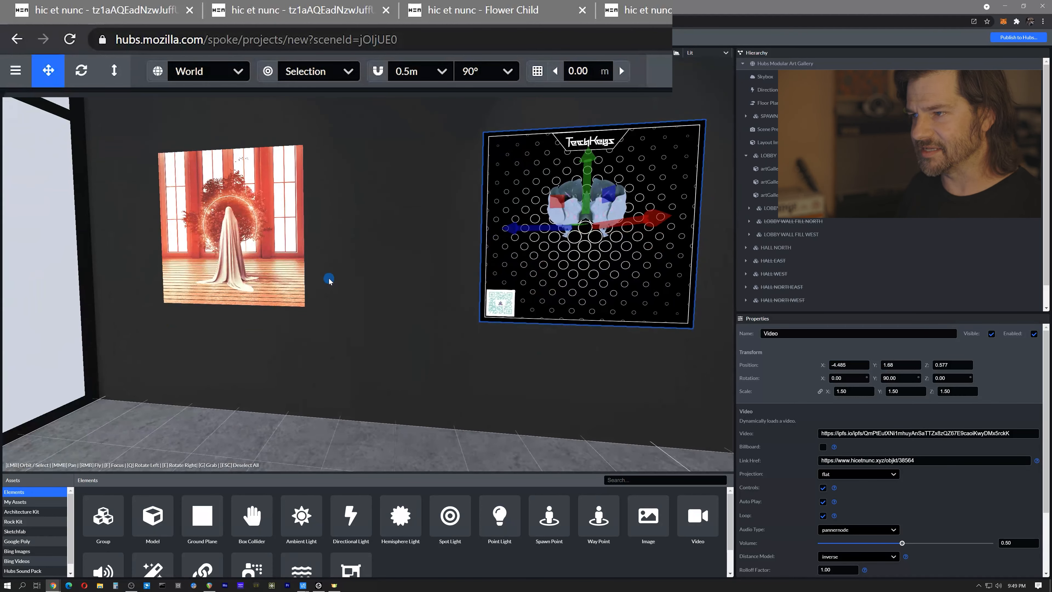
# Delete the welcome-sign easel, artGallery-modular_02_easel.glb, from the gallery lobby
pyautogui.moveTo(346, 277); pyautogui.dragTo(394, 280, button='right')
pyautogui.press('w')
pyautogui.press('s')
pyautogui.press('a')
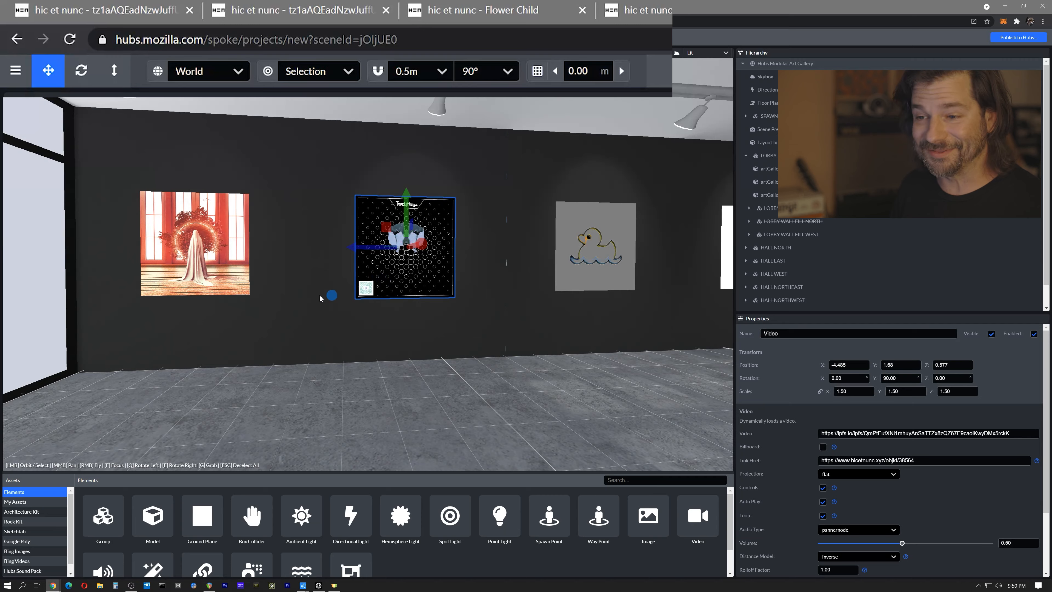
pyautogui.moveTo(322, 324)
pyautogui.mouseDown()
pyautogui.moveTo(351, 324)
pyautogui.moveTo(340, 329)
pyautogui.mouseUp()
pyautogui.moveTo(340, 330); pyautogui.dragTo(324, 254, button='right')
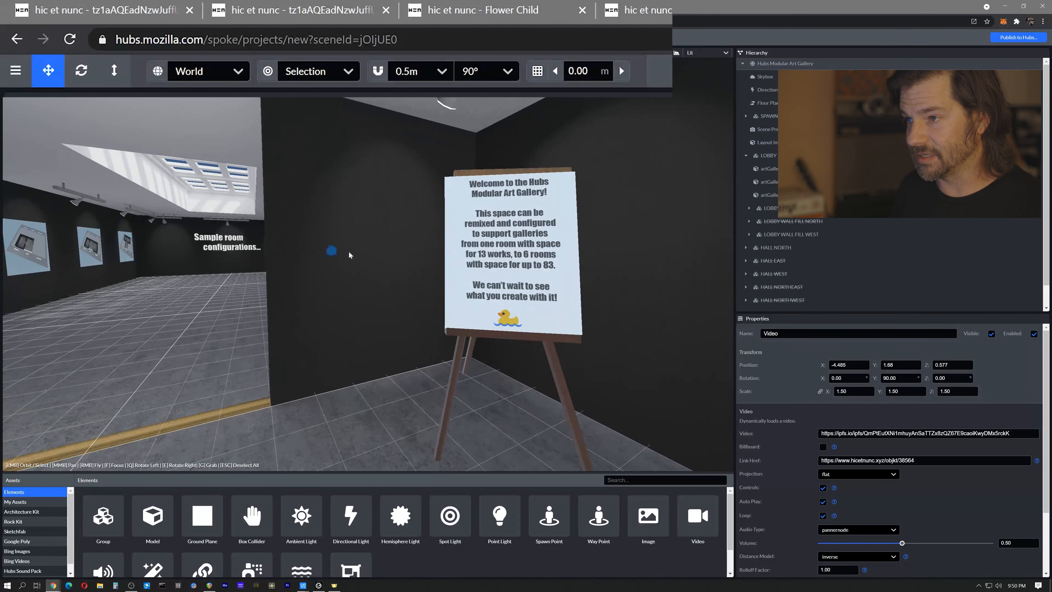
pyautogui.click(502, 253)
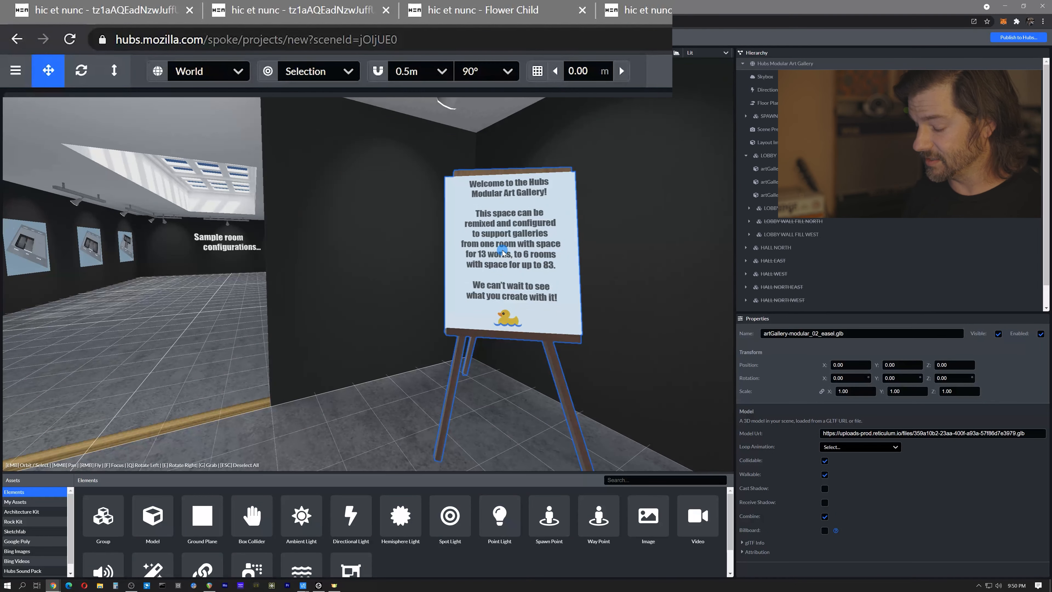
pyautogui.press('Delete')
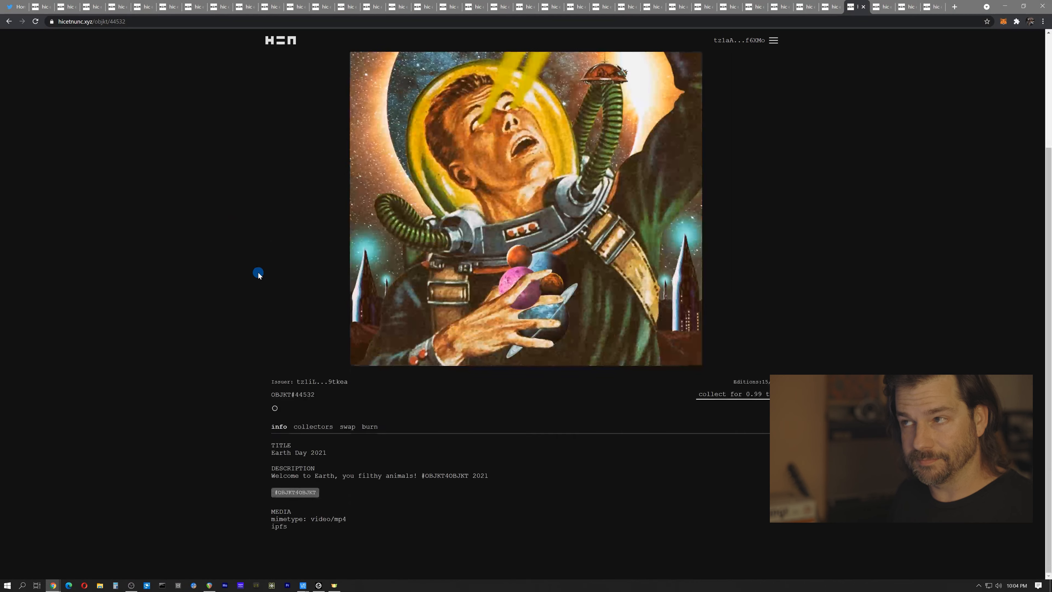
# On hic et nunc, browse the creations of the issuer of Earth Day 2021 and open the Lucky Strike artwork, OBJKT#41349
pyautogui.click(305, 381)
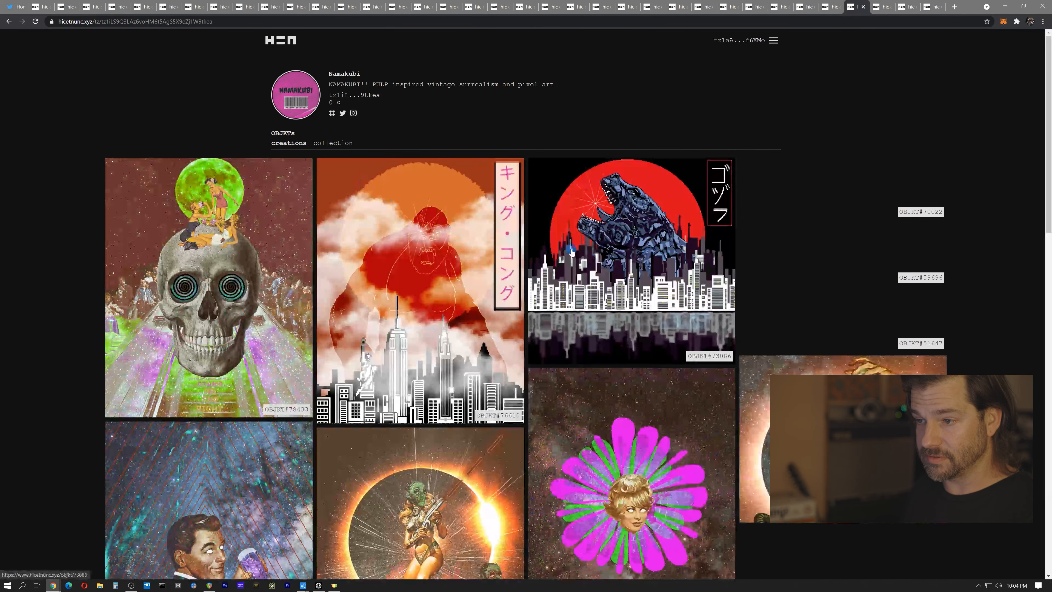
pyautogui.scroll(-3, 663, 251)
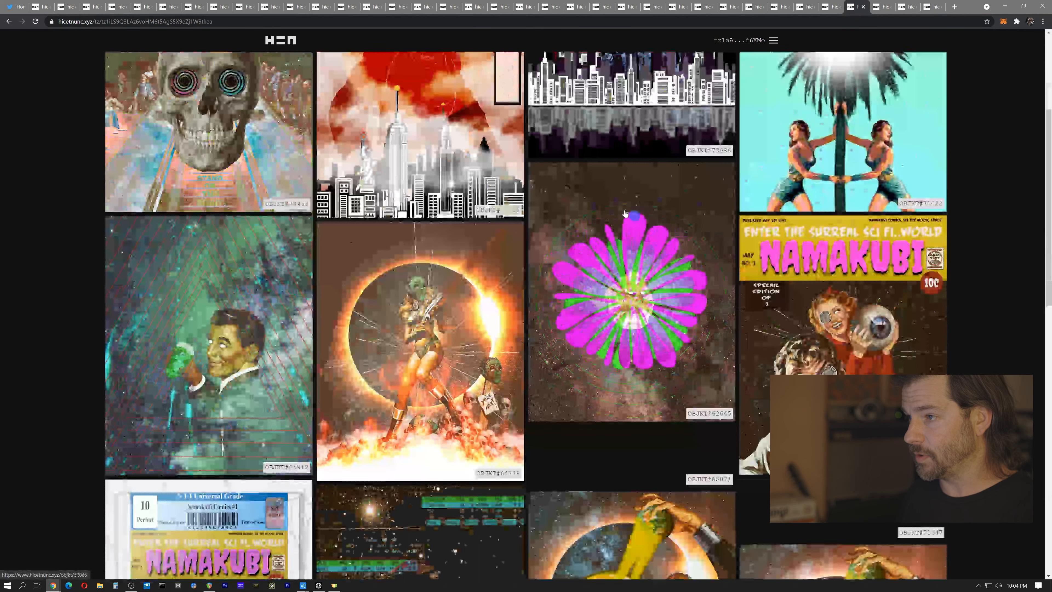
pyautogui.scroll(-3, 649, 290)
pyautogui.scroll(-6, 649, 290)
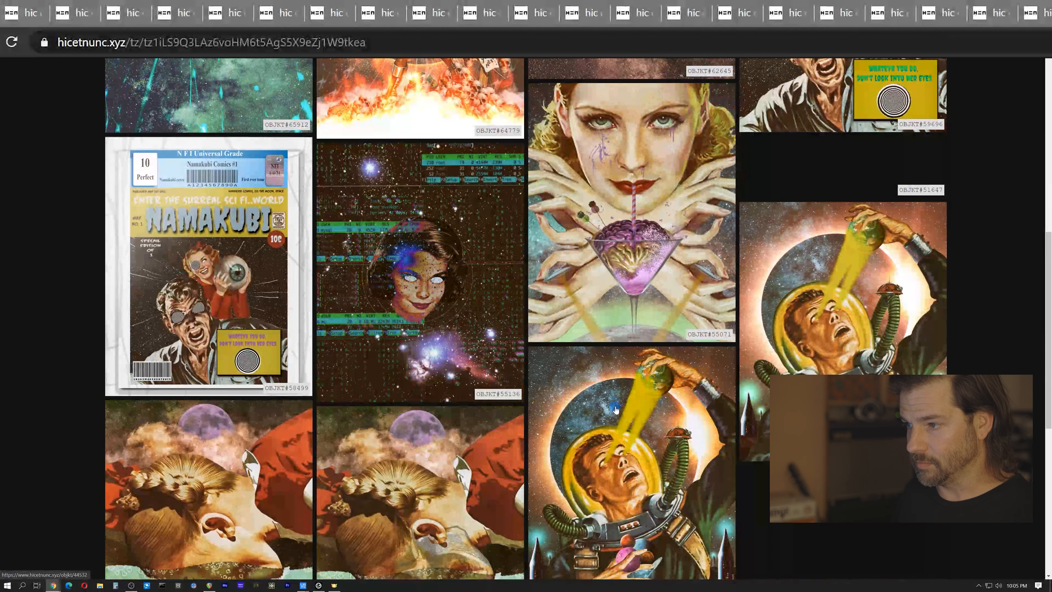
pyautogui.scroll(-9, 597, 389)
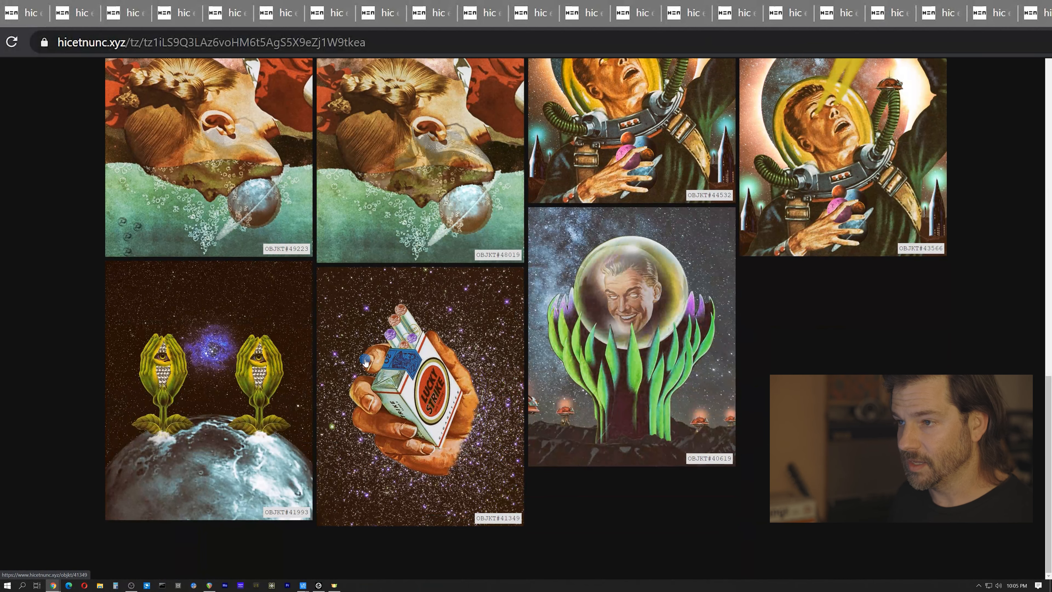
pyautogui.click(401, 325)
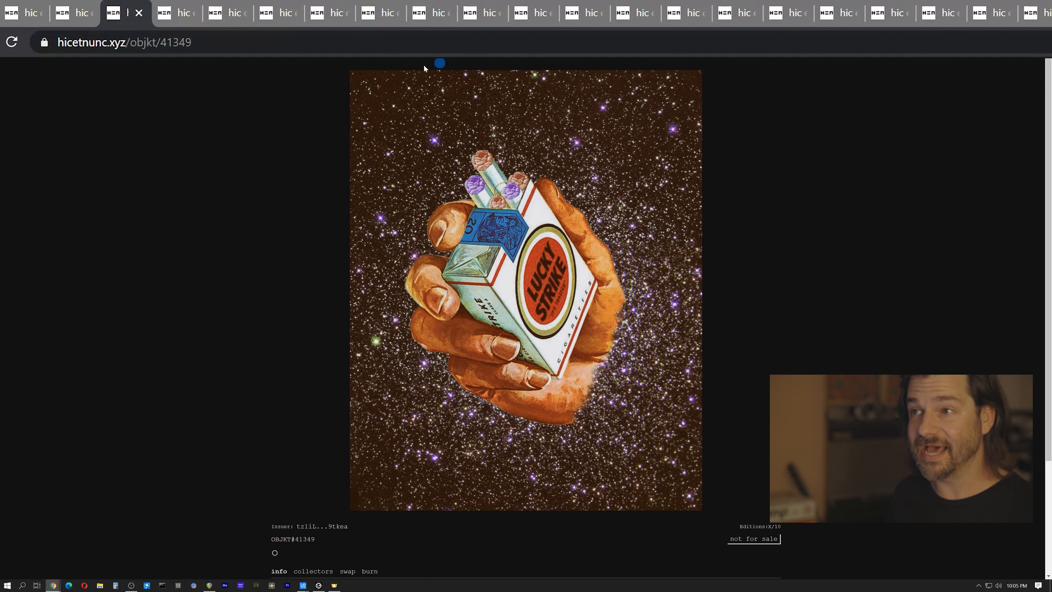
# Review the artworks in the open tabs from OBJKT#47953 through OBJKT#44532, including the issuer page of OBJKT#72090
pyautogui.click(71, 14)
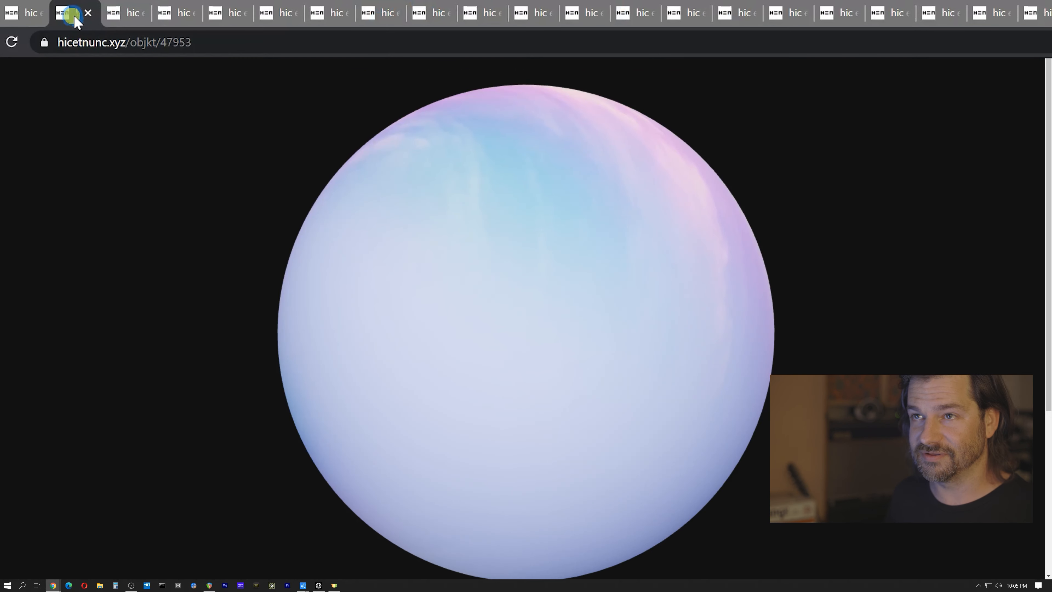
pyautogui.click(130, 13)
pyautogui.click(183, 13)
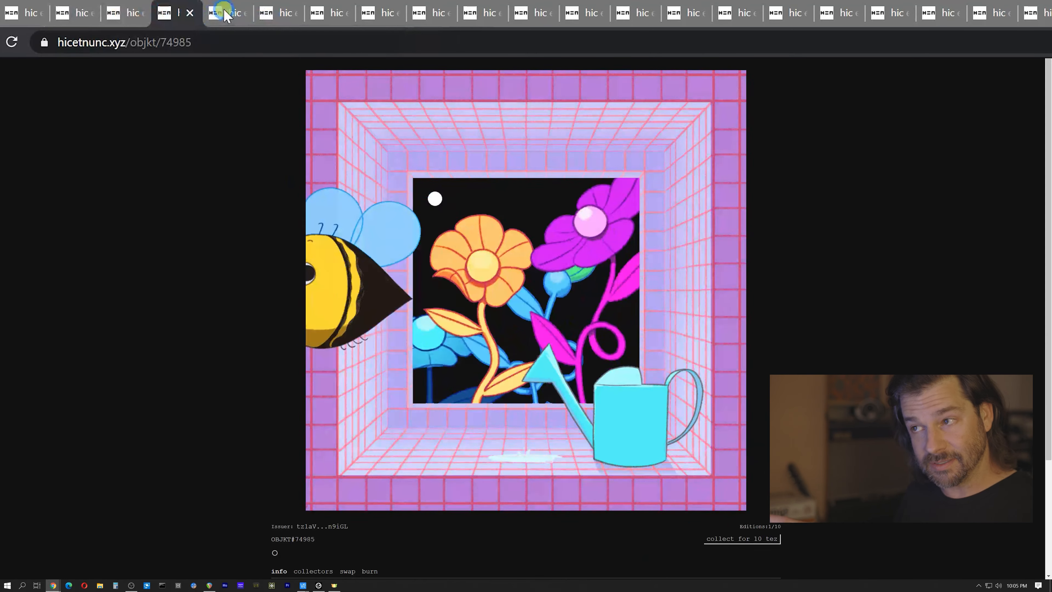
pyautogui.click(228, 18)
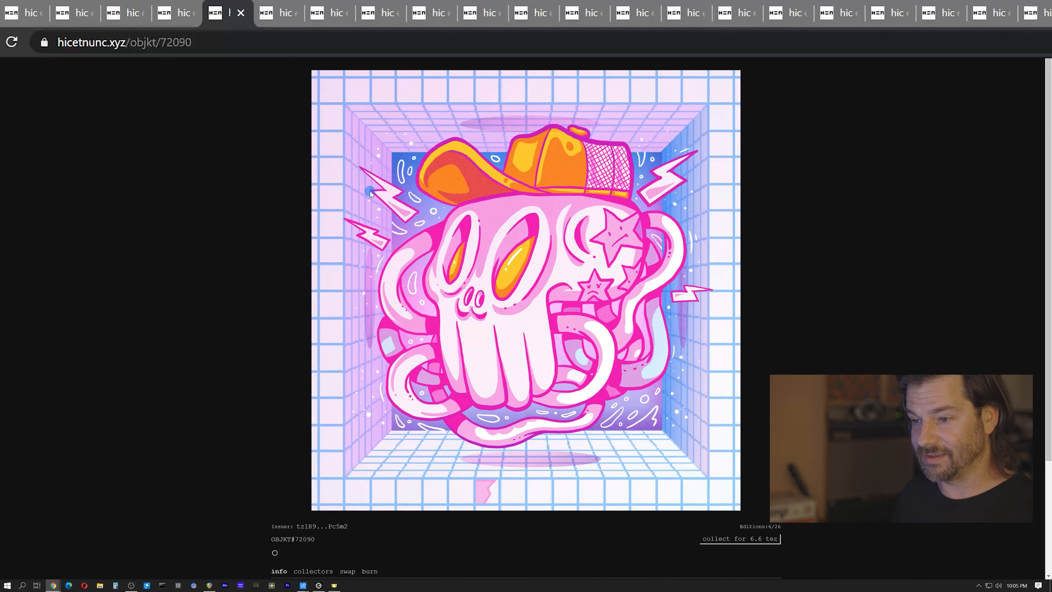
pyautogui.click(325, 526)
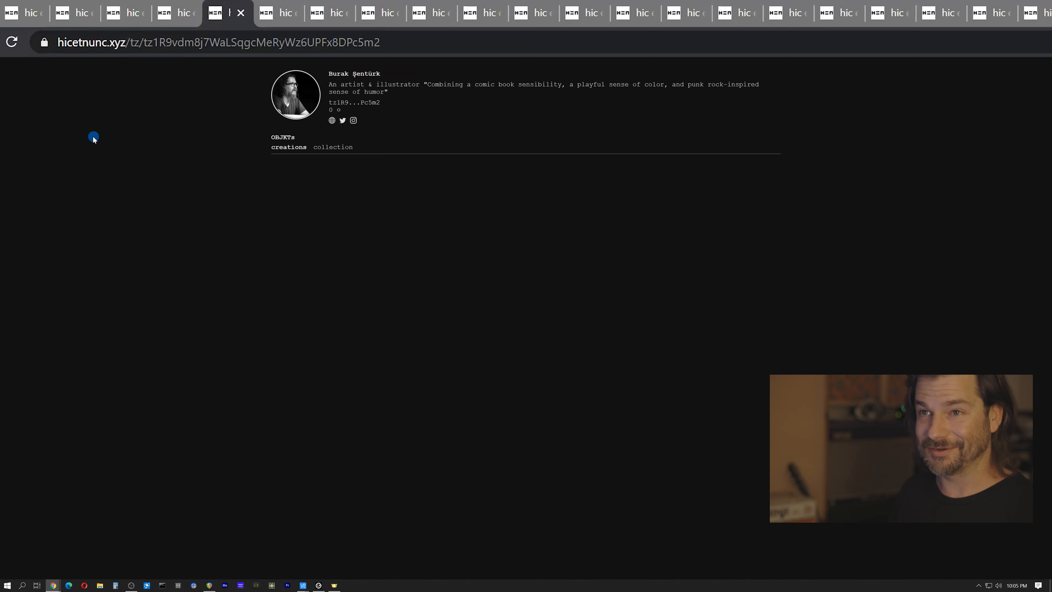
pyautogui.click(75, 119)
pyautogui.click(231, 236)
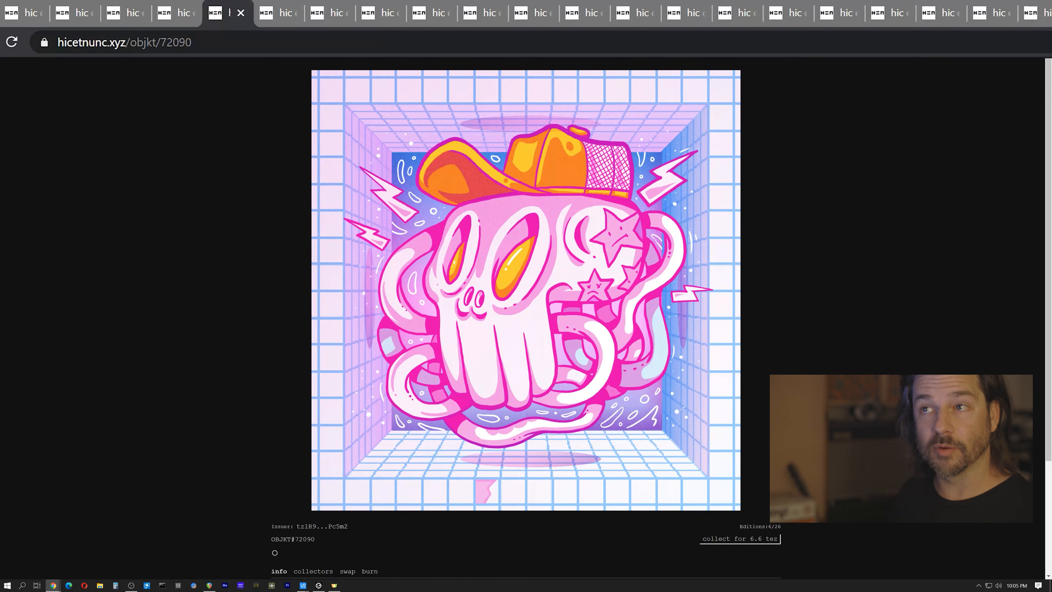
pyautogui.click(278, 19)
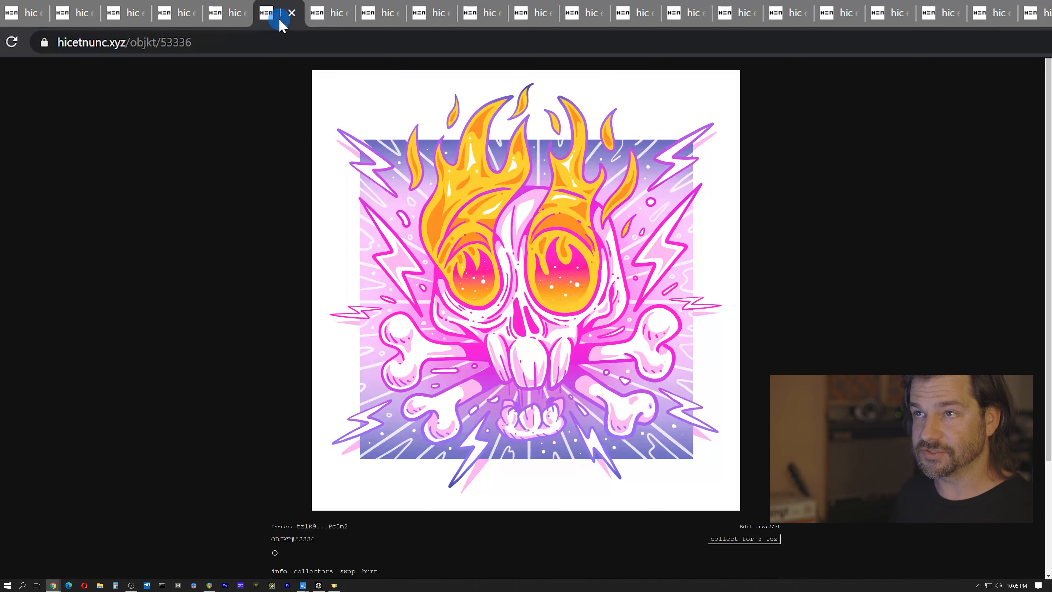
pyautogui.click(330, 13)
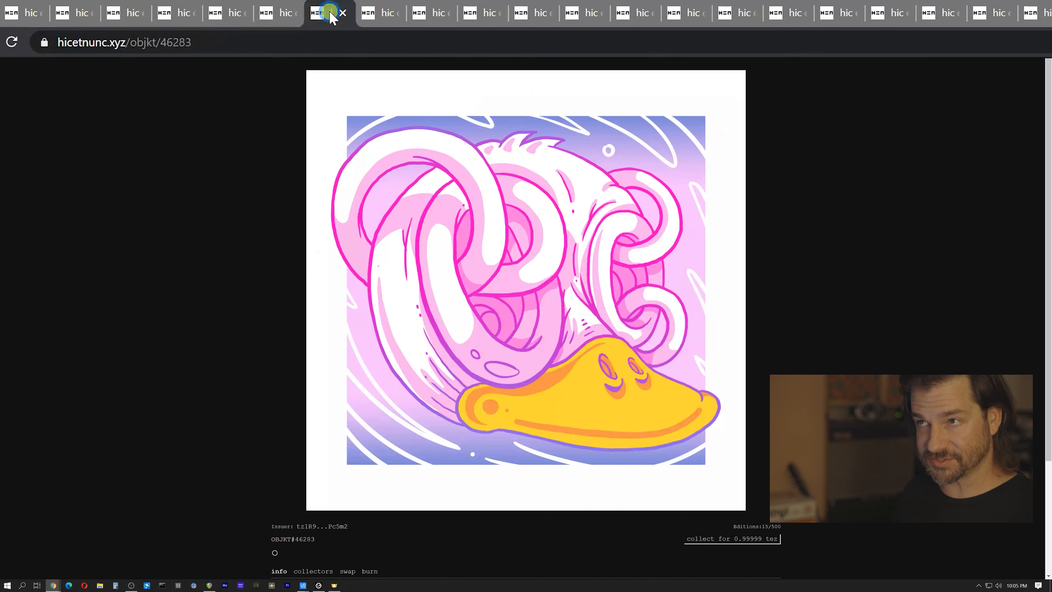
pyautogui.click(379, 14)
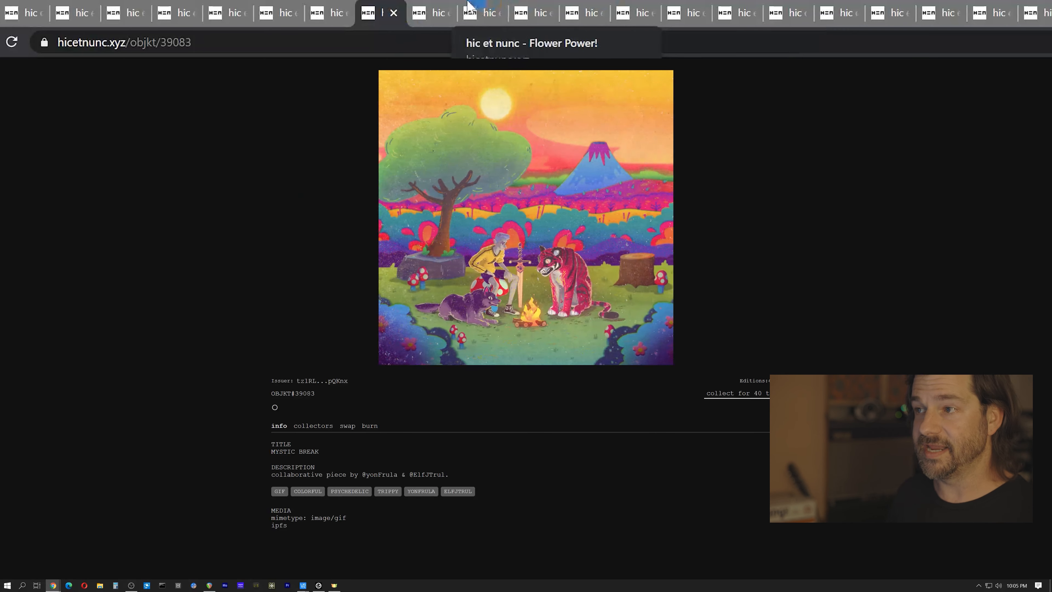
pyautogui.click(427, 16)
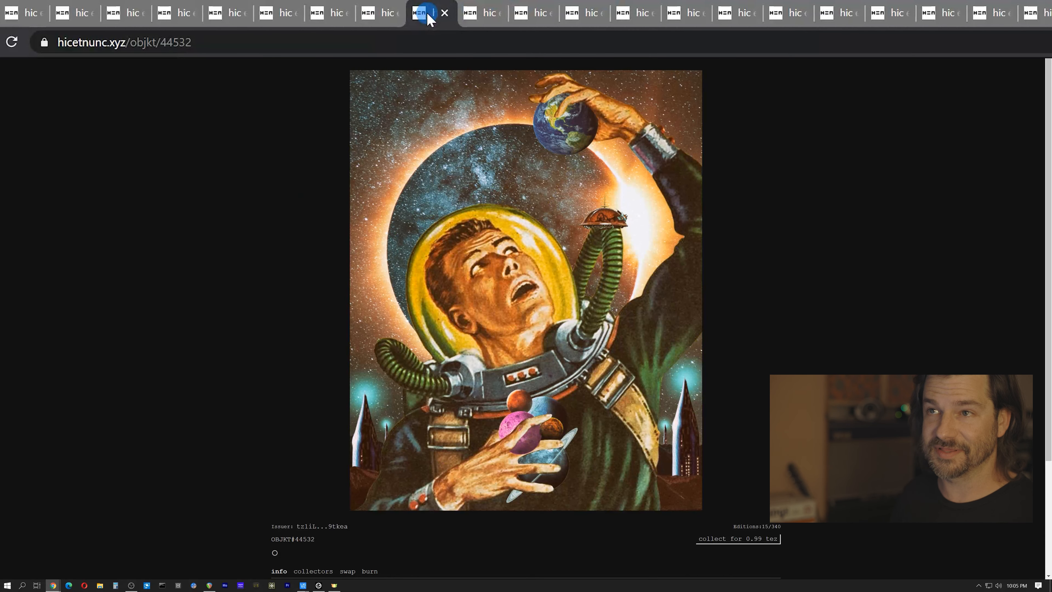
# Reorder the browser tabs so Earth Day 2021 and Flower Power! sit on either side of Strike It Lucky
pyautogui.moveTo(427, 19); pyautogui.dragTo(151, 23)
pyautogui.click(165, 17)
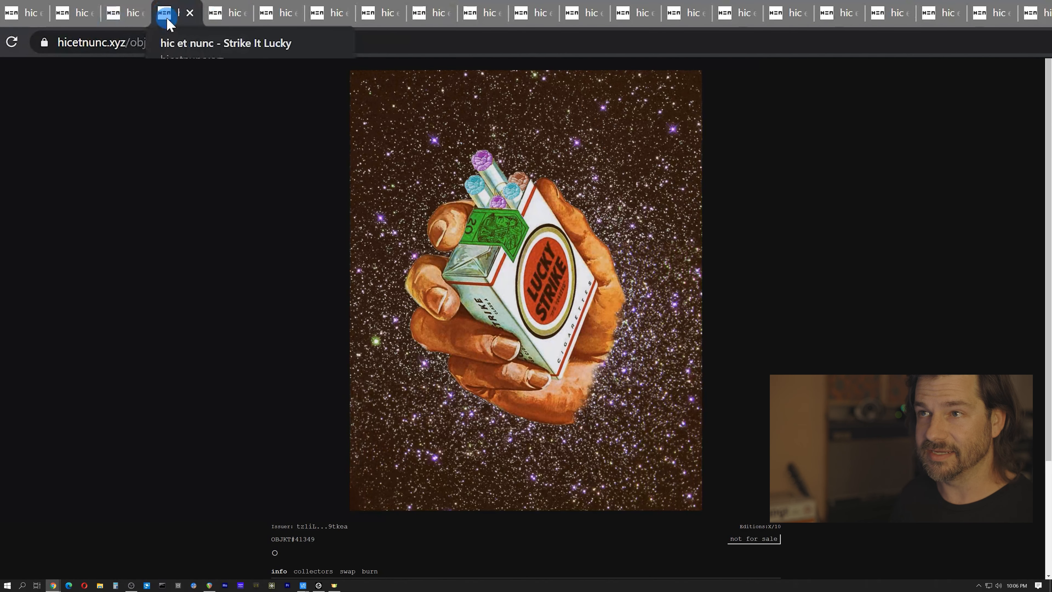
pyautogui.click(217, 17)
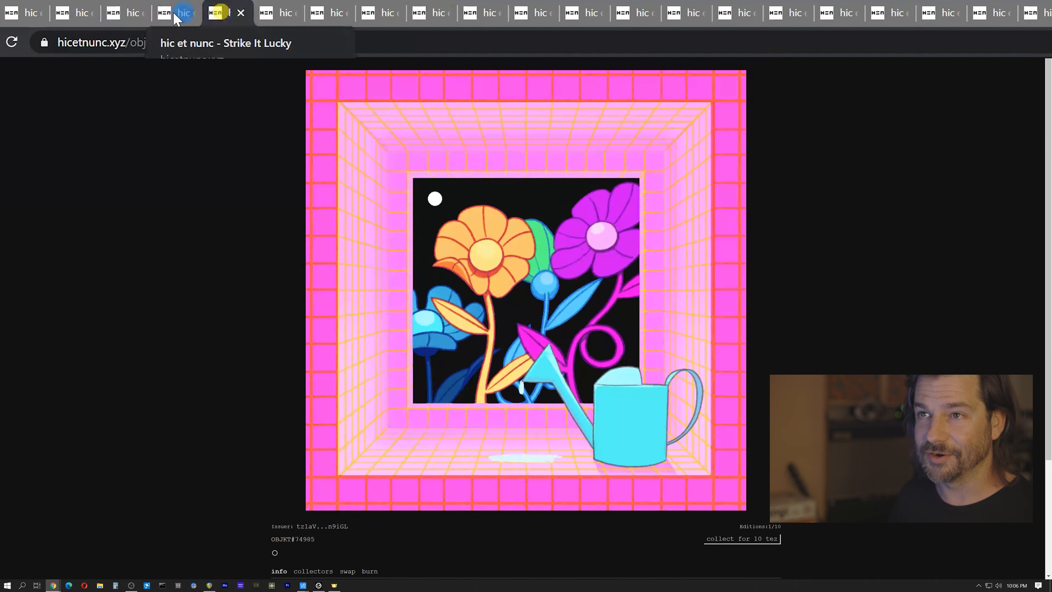
pyautogui.click(72, 19)
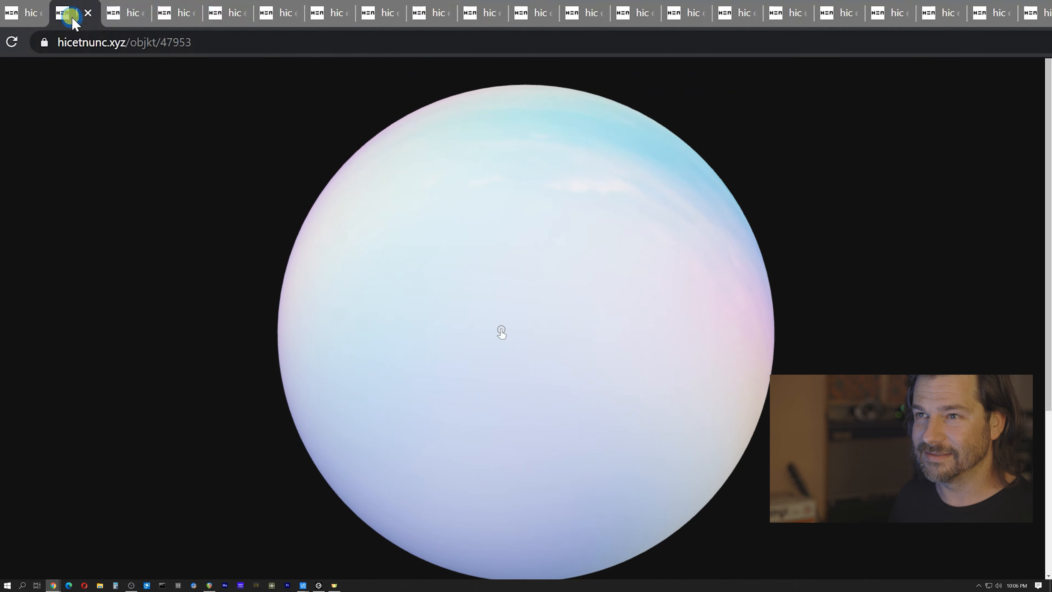
pyautogui.click(175, 10)
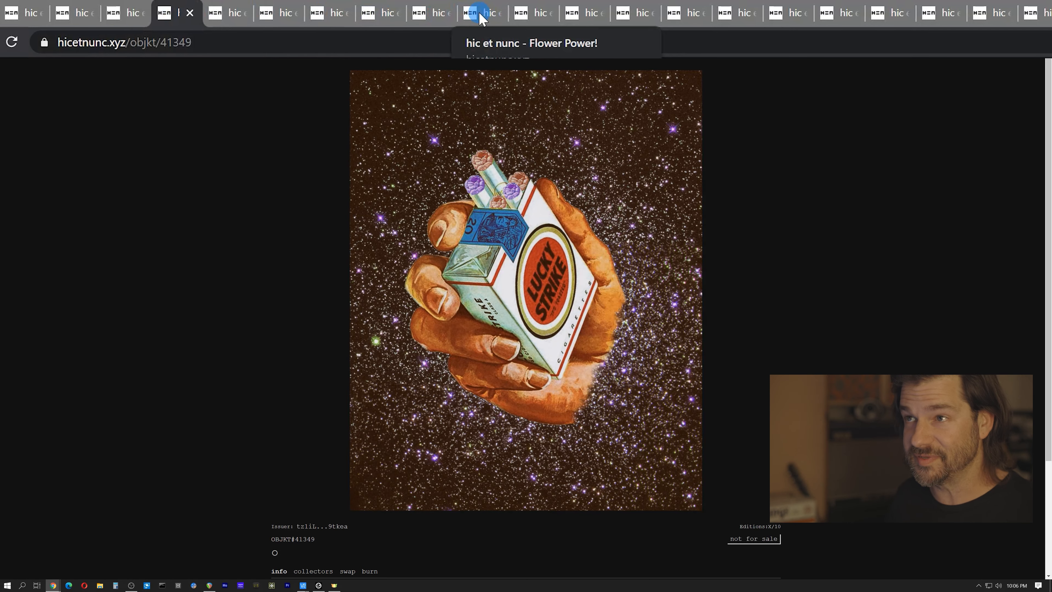
pyautogui.moveTo(481, 18); pyautogui.dragTo(218, 19)
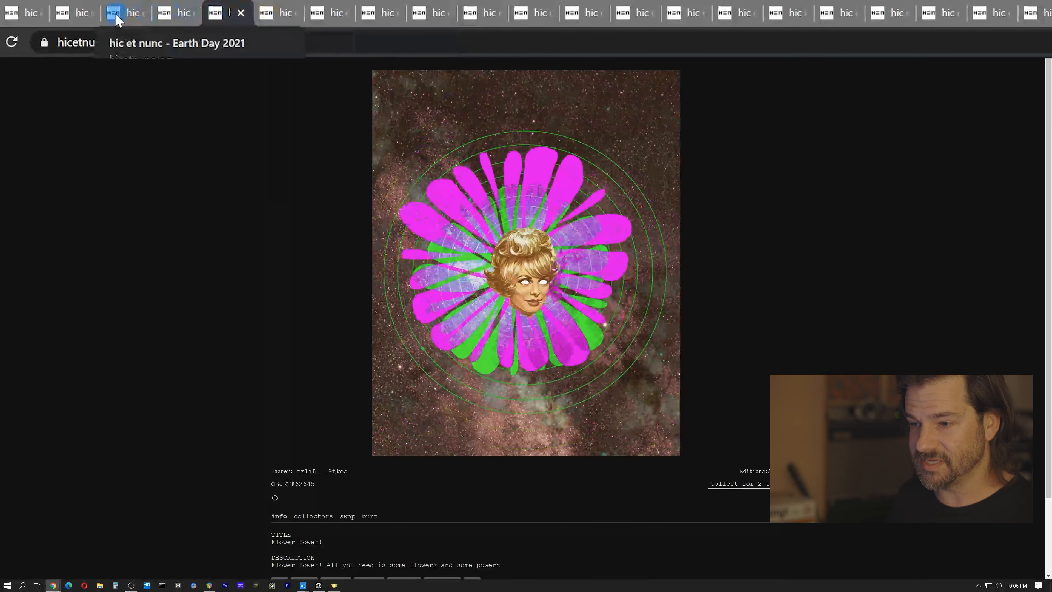
# Check the issuer page of Flower Power!, then compare Earth Day 2021, Strike It Lucky and Flower Power! in their tabs
pyautogui.click(318, 472)
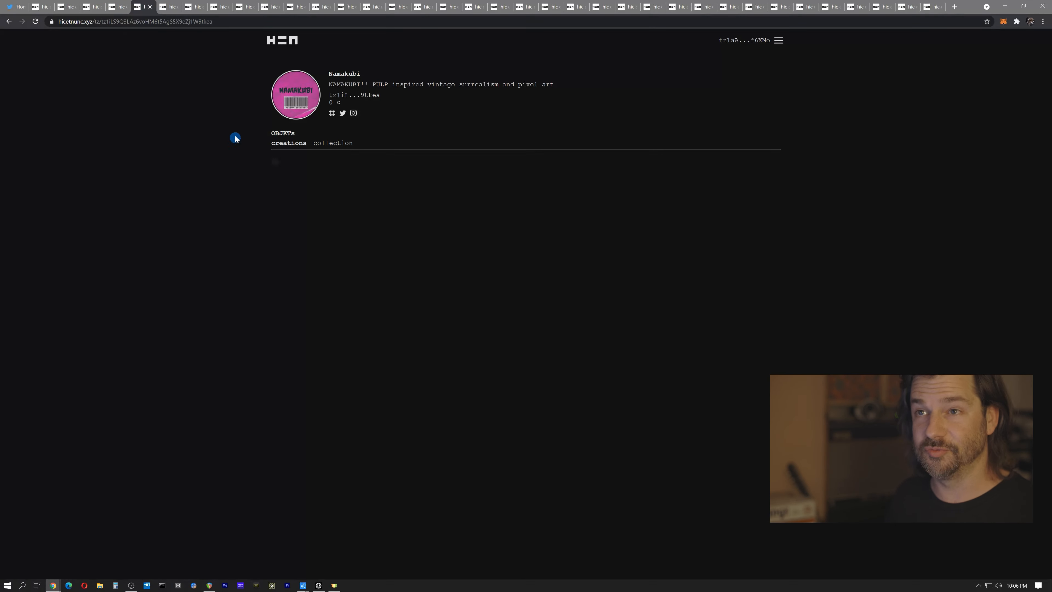
pyautogui.click(9, 21)
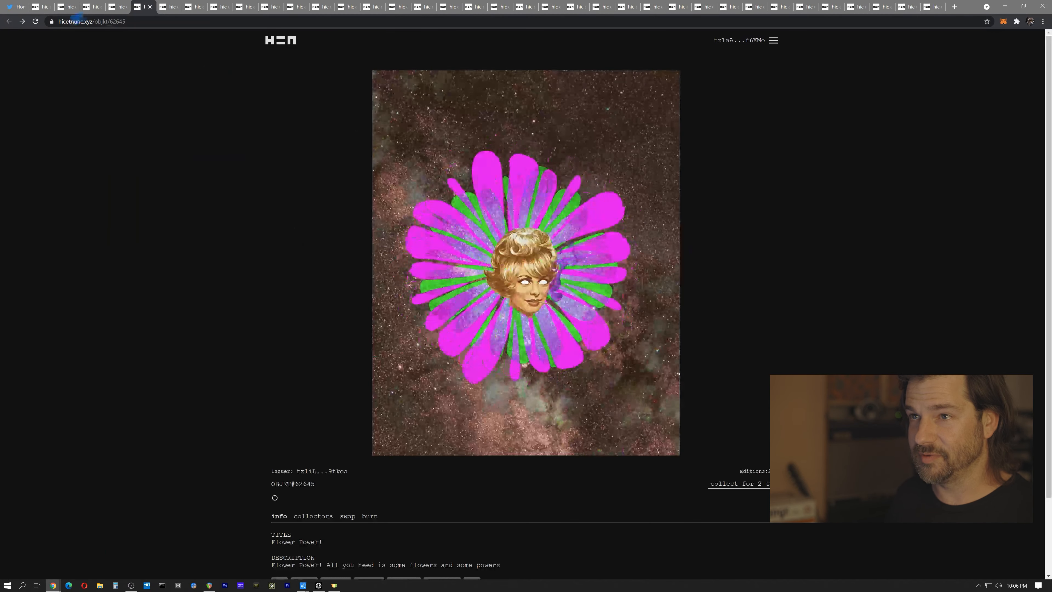
pyautogui.click(93, 7)
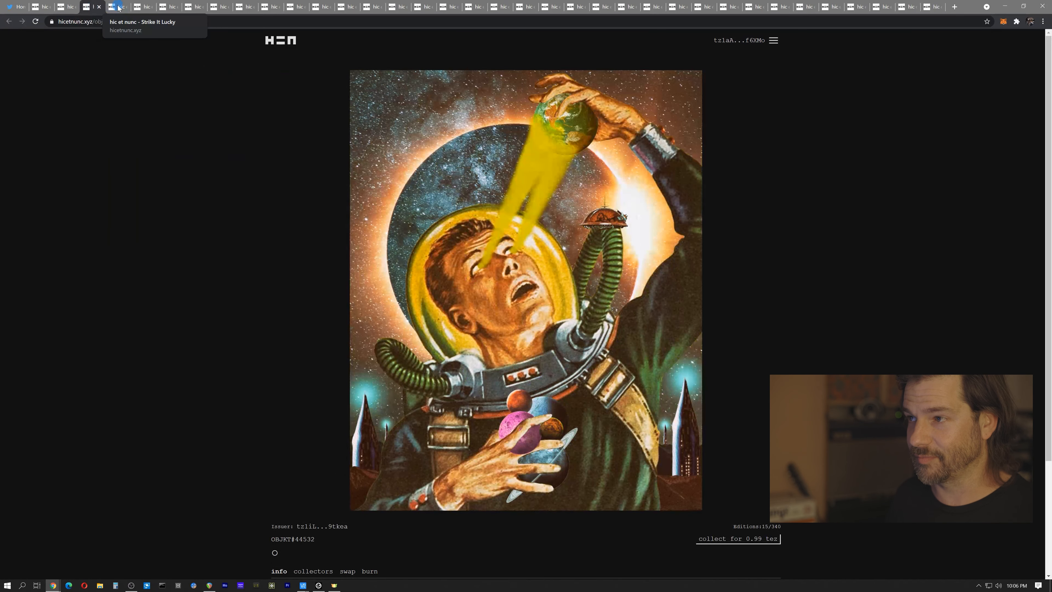
pyautogui.click(117, 7)
pyautogui.click(141, 7)
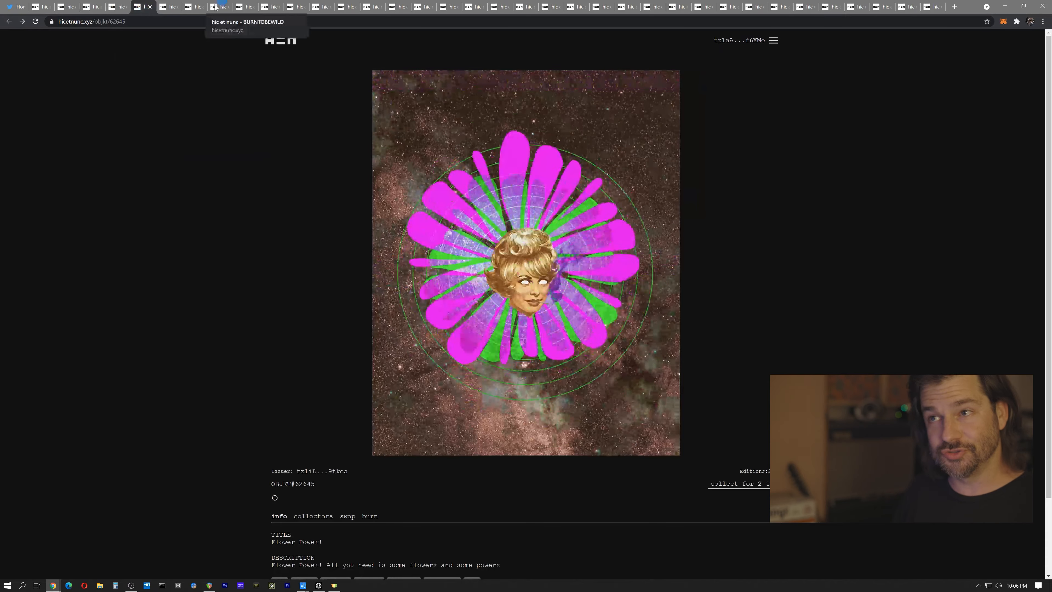
pyautogui.click(171, 8)
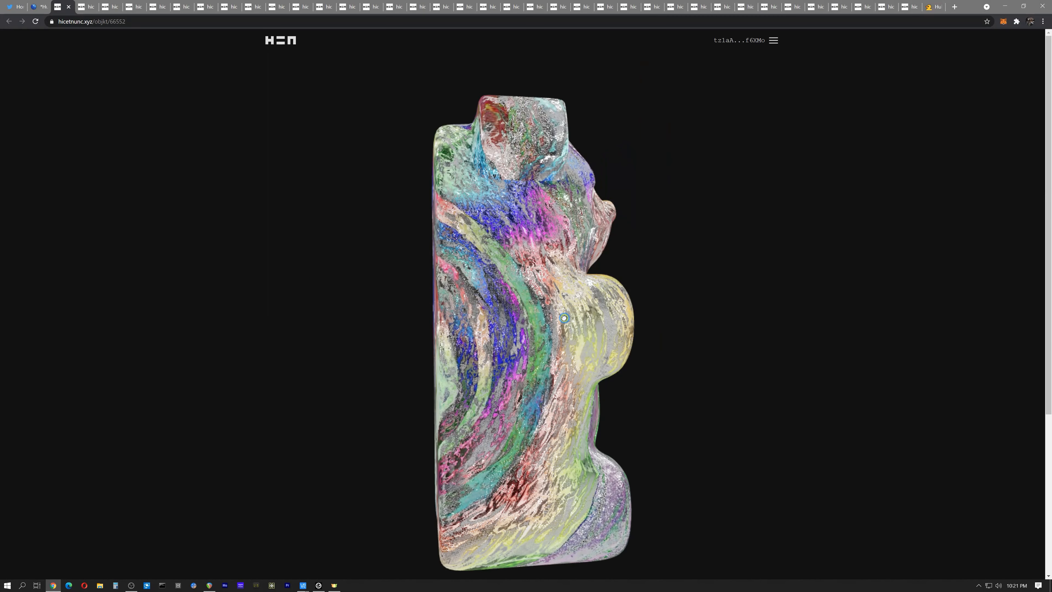
# Inspect the LSD Gummy Bear #023 model on its OBJKT#66552 page and copy the address of its ipfs link
pyautogui.moveTo(564, 317); pyautogui.dragTo(484, 310)
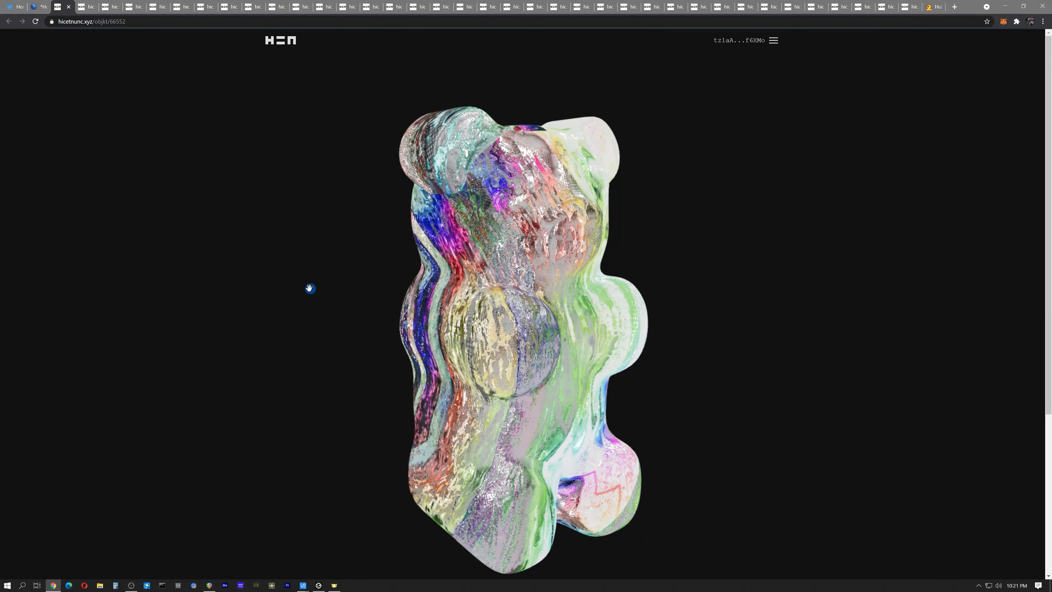
pyautogui.scroll(-5, 228, 281)
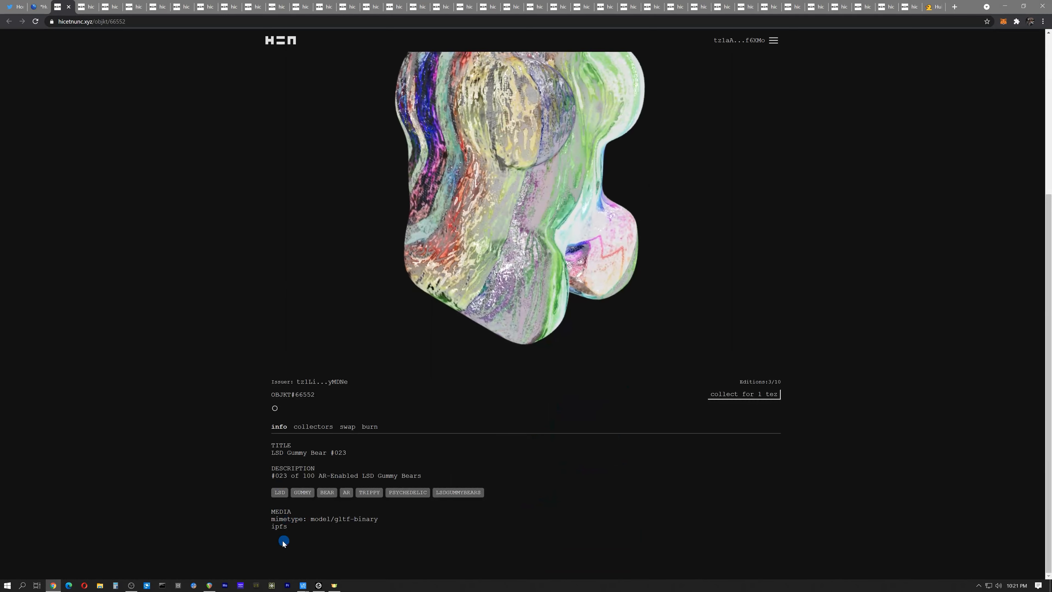
pyautogui.rightClick(277, 526)
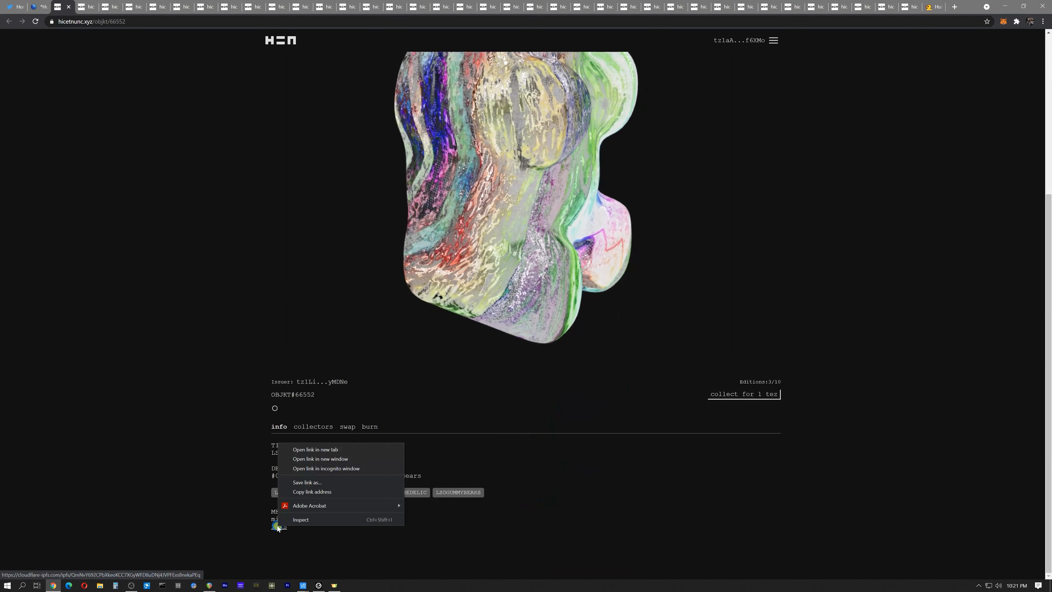
pyautogui.click(300, 496)
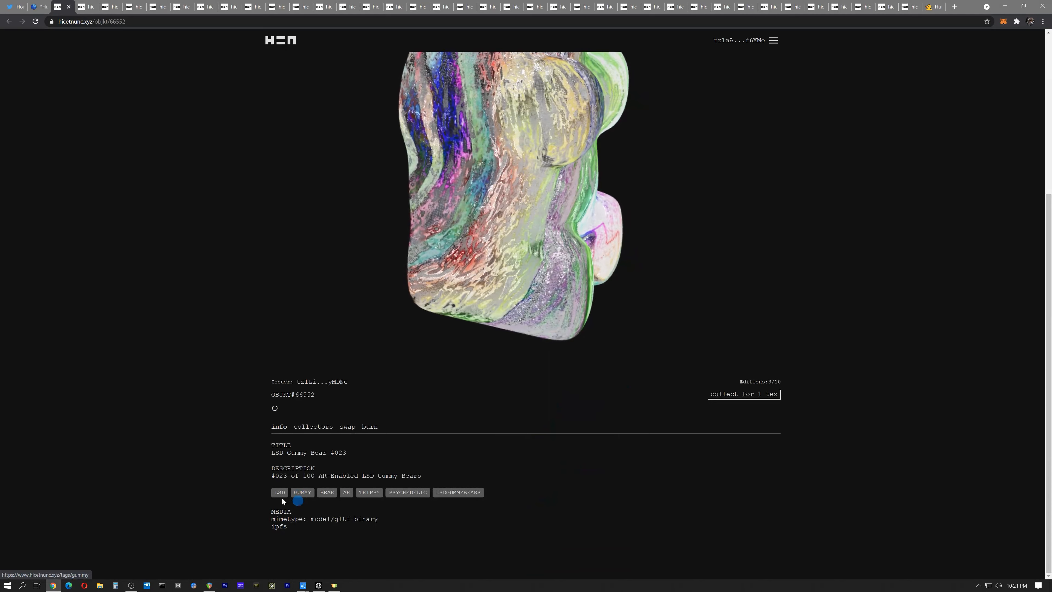
# Switch to Spoke and place a new Model element on the lobby floor at about X -0.282, Z -3.058
pyautogui.click(39, 7)
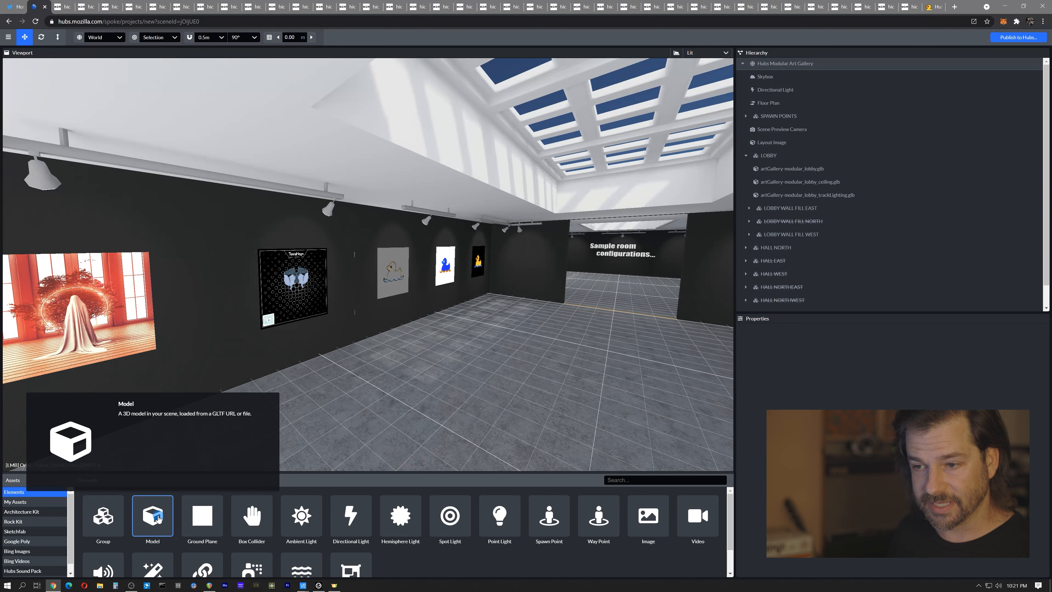
pyautogui.click(153, 515)
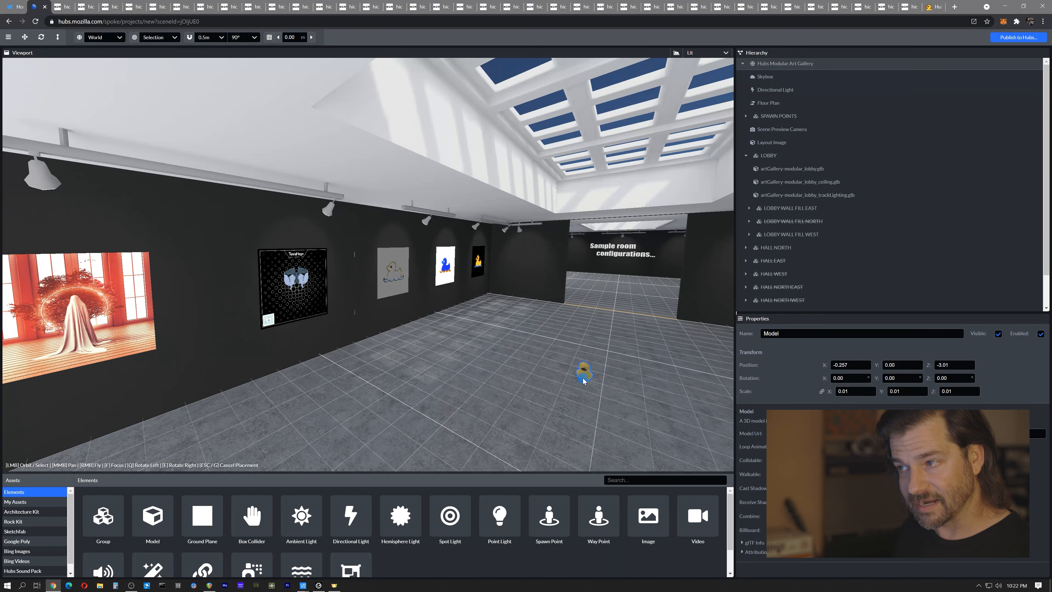
pyautogui.click(583, 380)
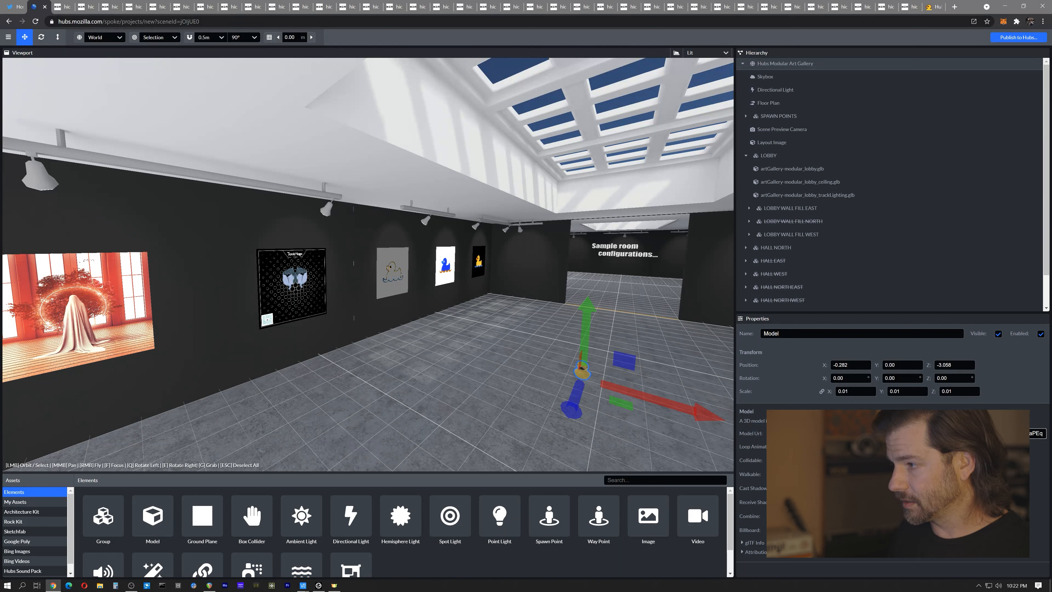
# Link the new model to the copied LSD Gummy Bear #023 address and enlarge it to a uniform scale of 10
pyautogui.hotkey('ctrl', 'v')
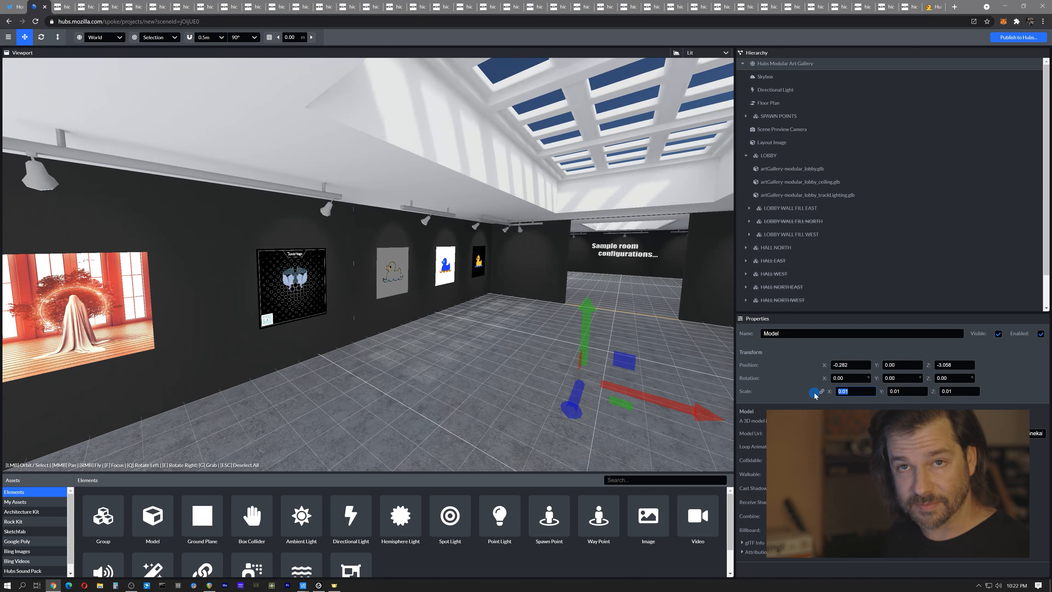
pyautogui.write('5')
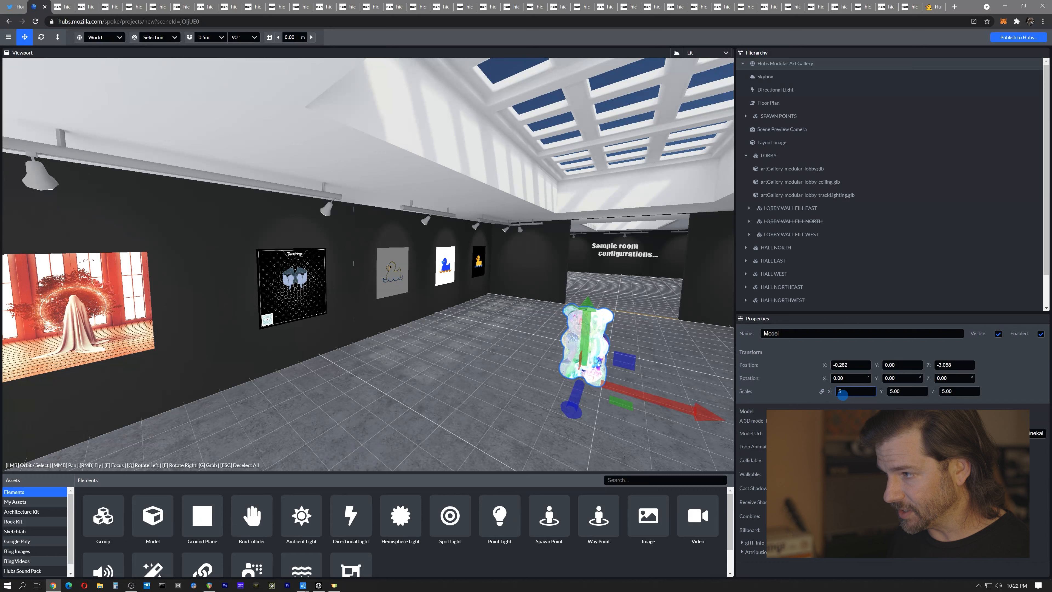
pyautogui.write('8')
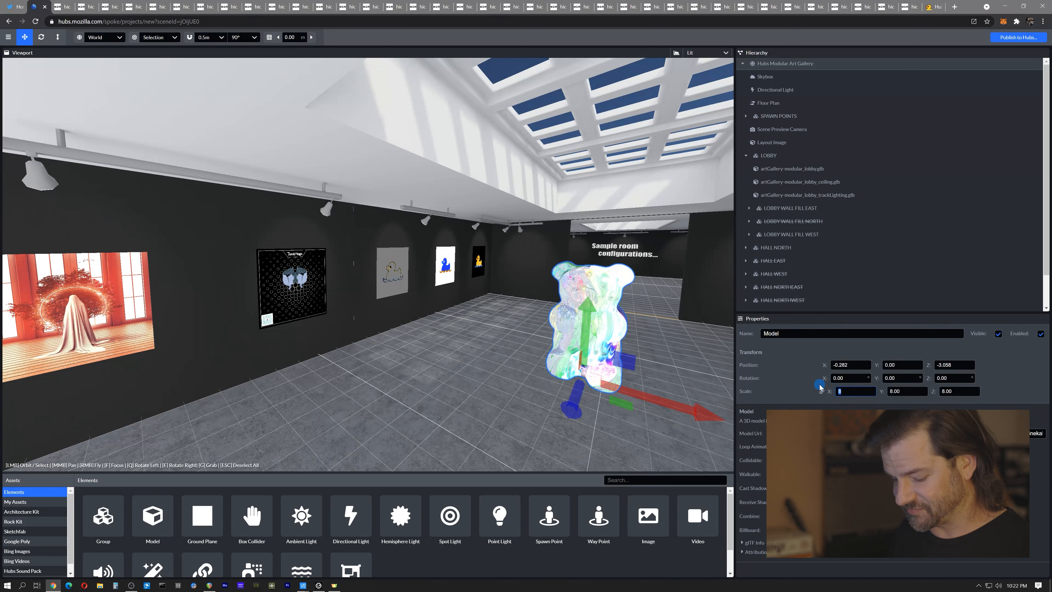
pyautogui.write('10')
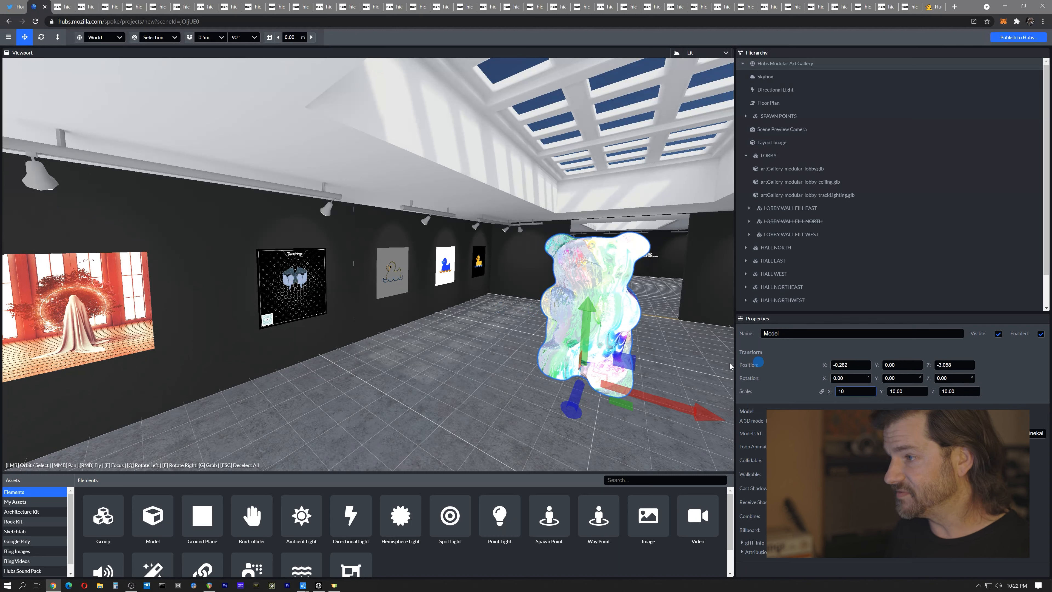
# Move the gummy bear model along Z to about -18.813, inspect it up close, and reselect it
pyautogui.moveTo(569, 414); pyautogui.dragTo(607, 291)
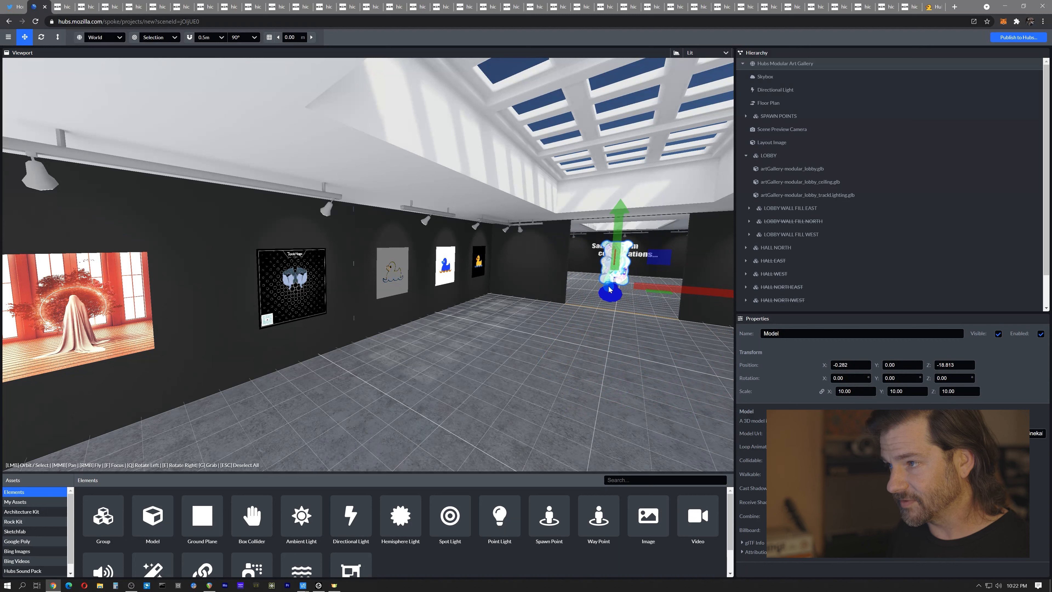
pyautogui.click(520, 330)
pyautogui.moveTo(532, 342); pyautogui.dragTo(624, 341, button='right')
pyautogui.press('w')
pyautogui.press('s')
pyautogui.moveTo(337, 274); pyautogui.dragTo(338, 274, button='right')
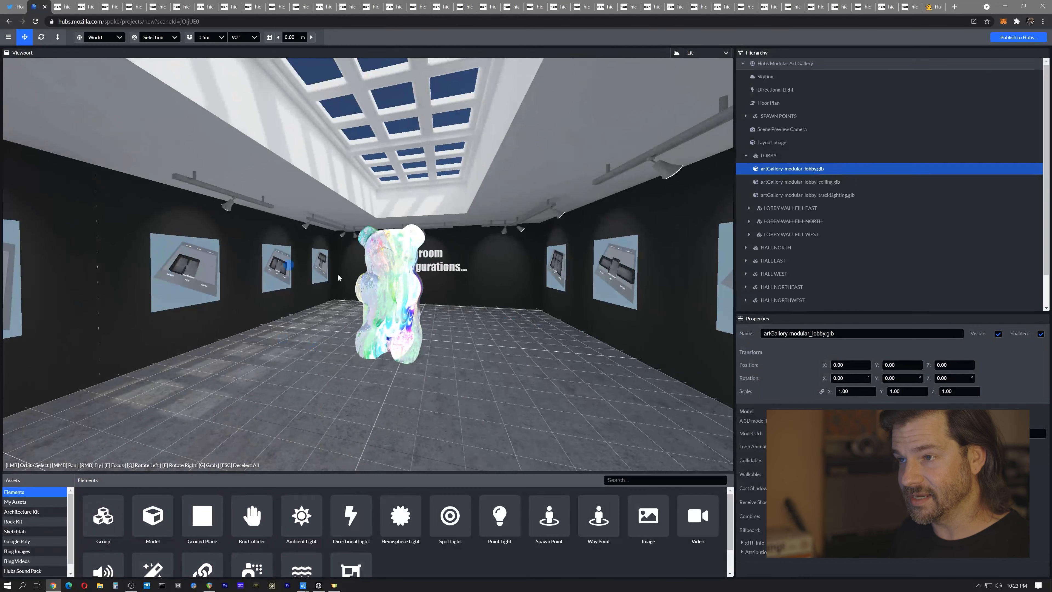
pyautogui.click(338, 274)
pyautogui.click(389, 270)
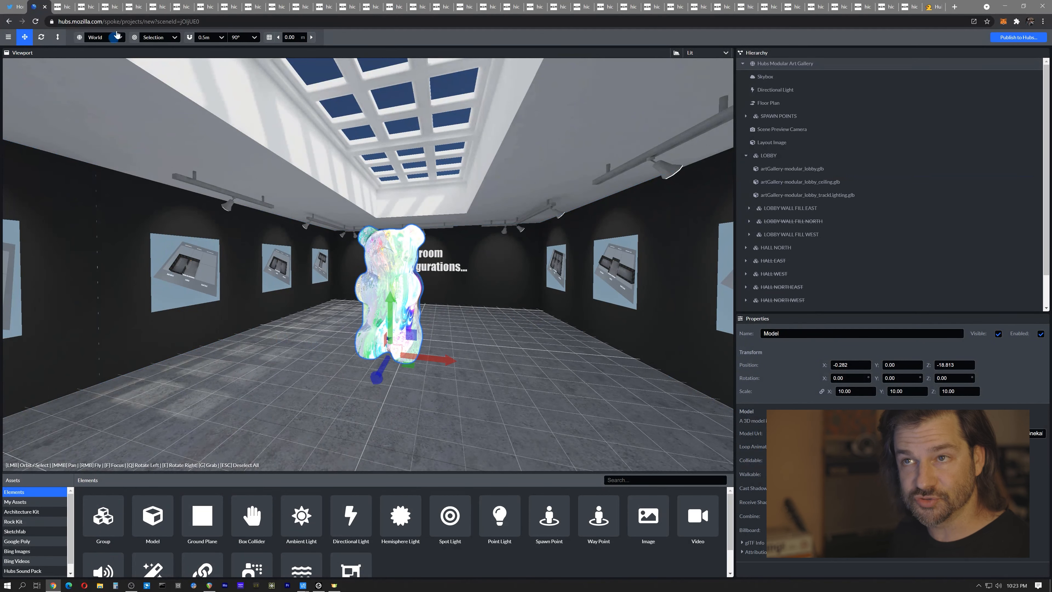
pyautogui.click(814, 355)
pyautogui.press('s')
pyautogui.moveTo(414, 329)
pyautogui.mouseDown(button='right')
pyautogui.moveTo(355, 327)
pyautogui.moveTo(408, 328)
pyautogui.mouseUp(button='right')
pyautogui.press('s')
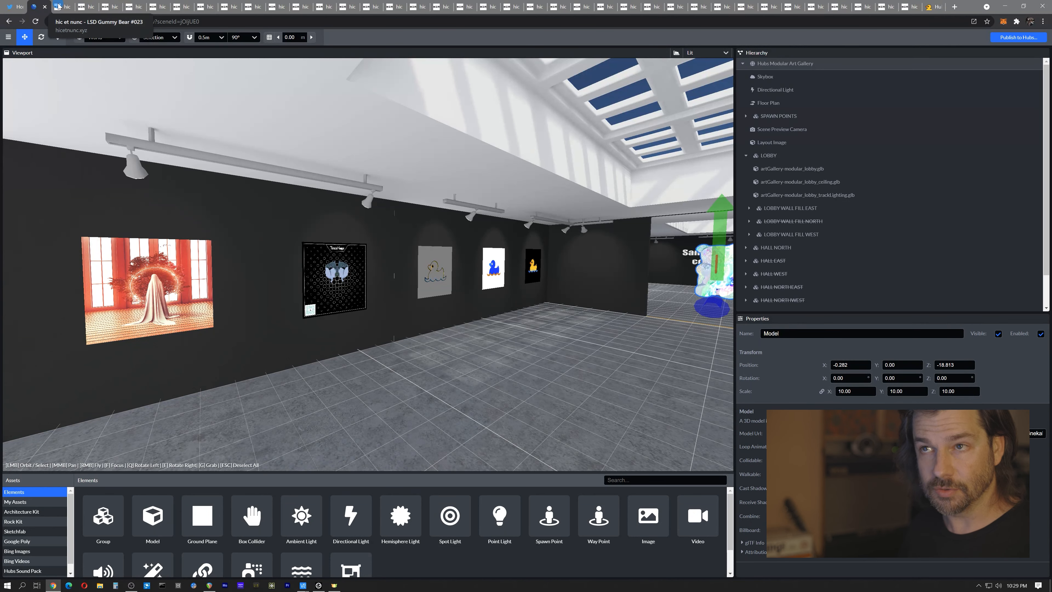
# Close the LSD Gummy Bear #023 page, check the issuer of laetitia 3 (OBJKT#47953), and copy the address of its ipfs link
pyautogui.click(70, 8)
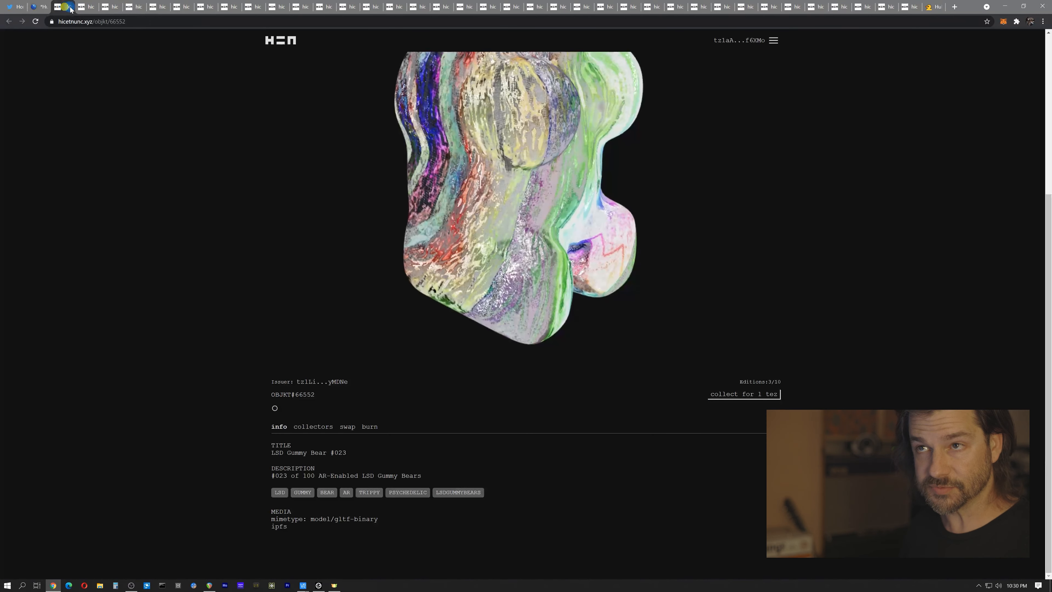
pyautogui.click(69, 8)
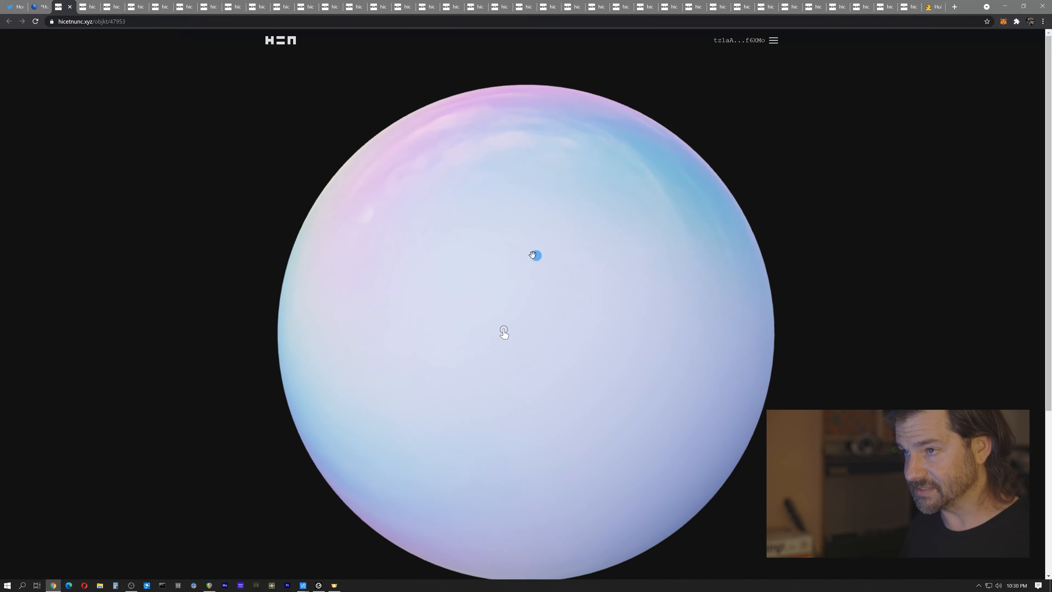
pyautogui.scroll(-5, 216, 357)
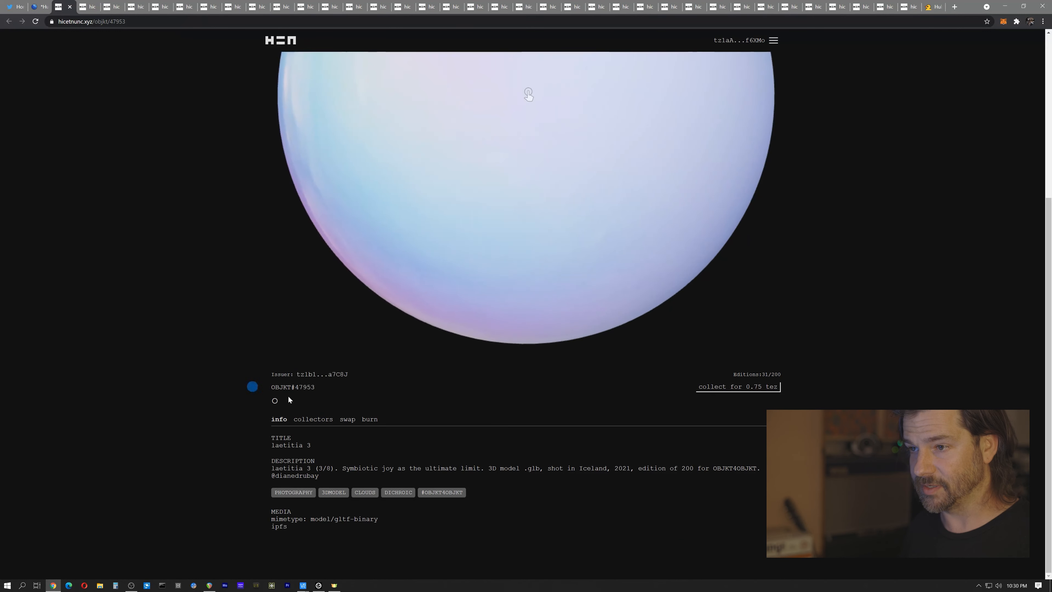
pyautogui.click(308, 375)
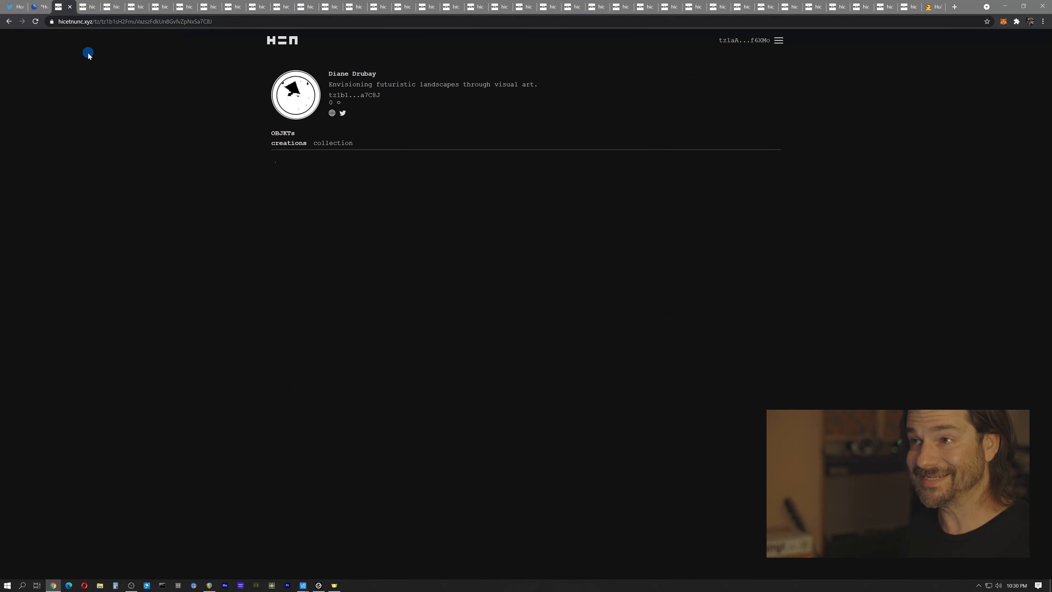
pyautogui.click(9, 23)
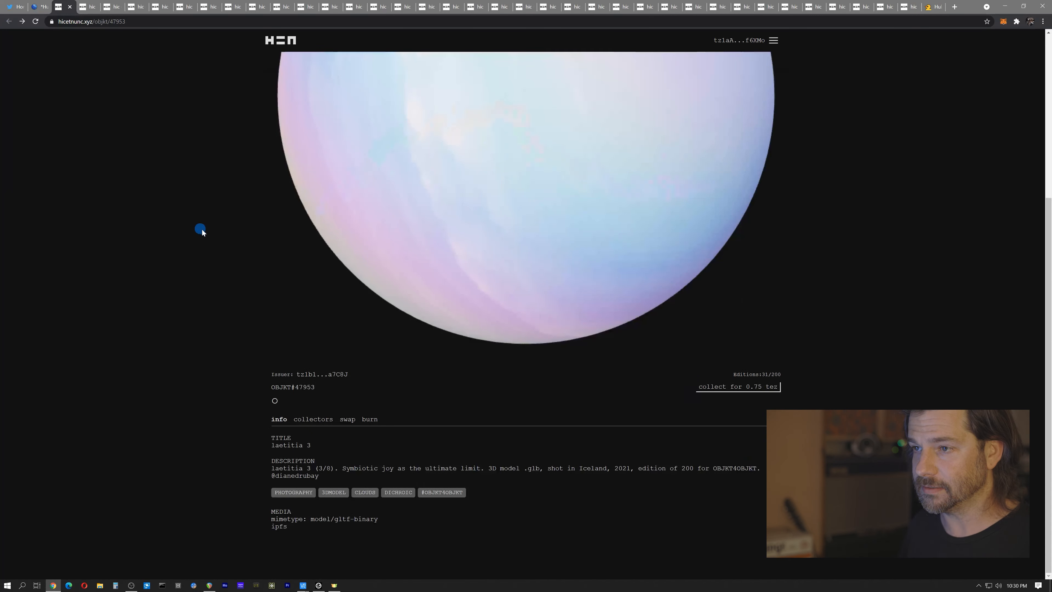
pyautogui.rightClick(278, 524)
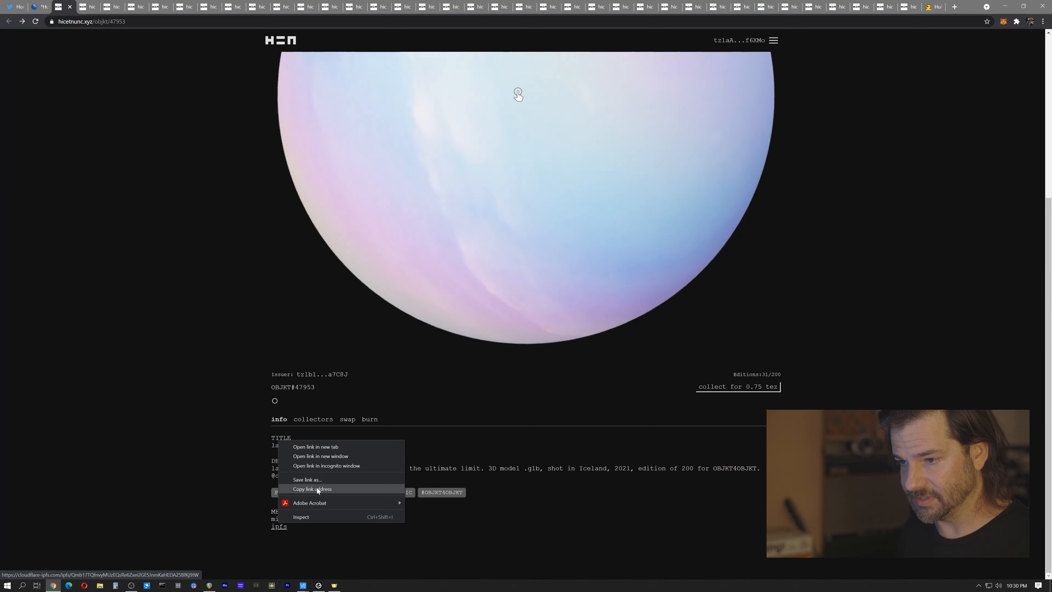
pyautogui.click(549, 94)
# Switch to Spoke and place a Model linked to laetitia 3 on the lobby floor at about X -0.016, Z -2.52, scaled to 10
pyautogui.click(39, 7)
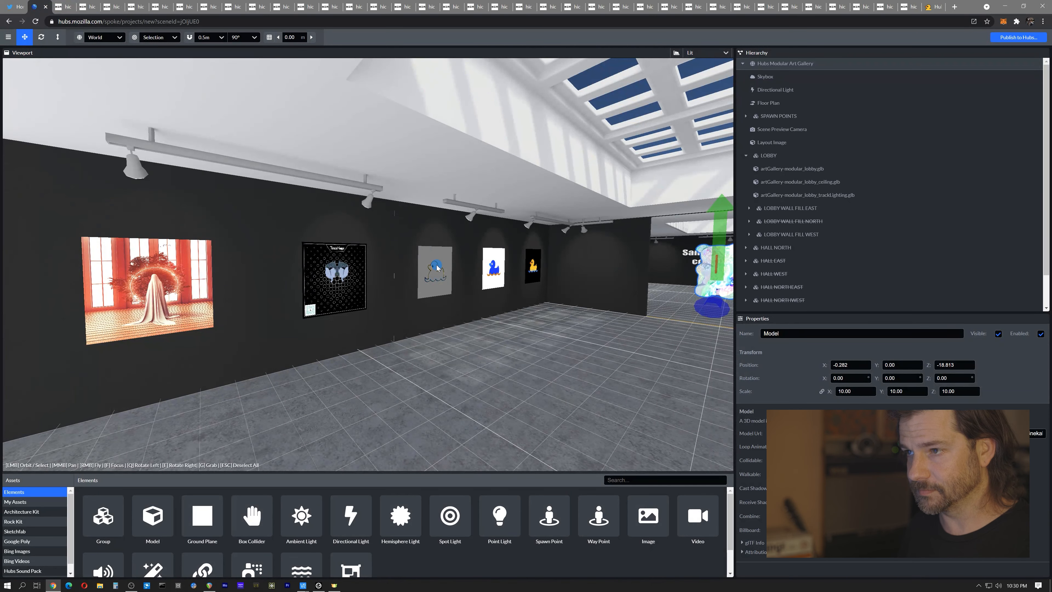
pyautogui.moveTo(514, 352); pyautogui.dragTo(575, 352, button='right')
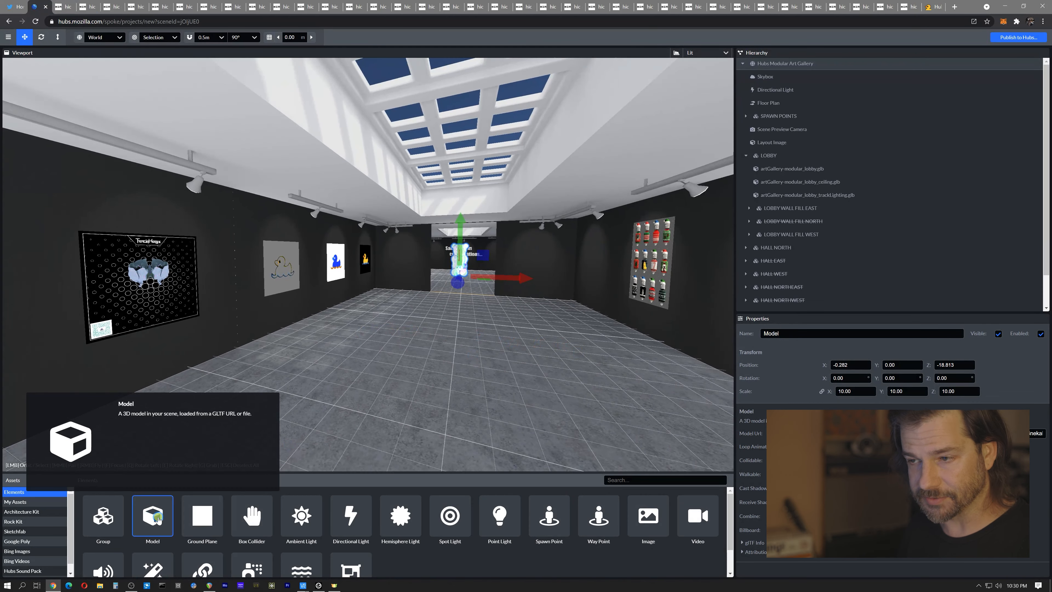
pyautogui.moveTo(158, 519); pyautogui.dragTo(455, 352)
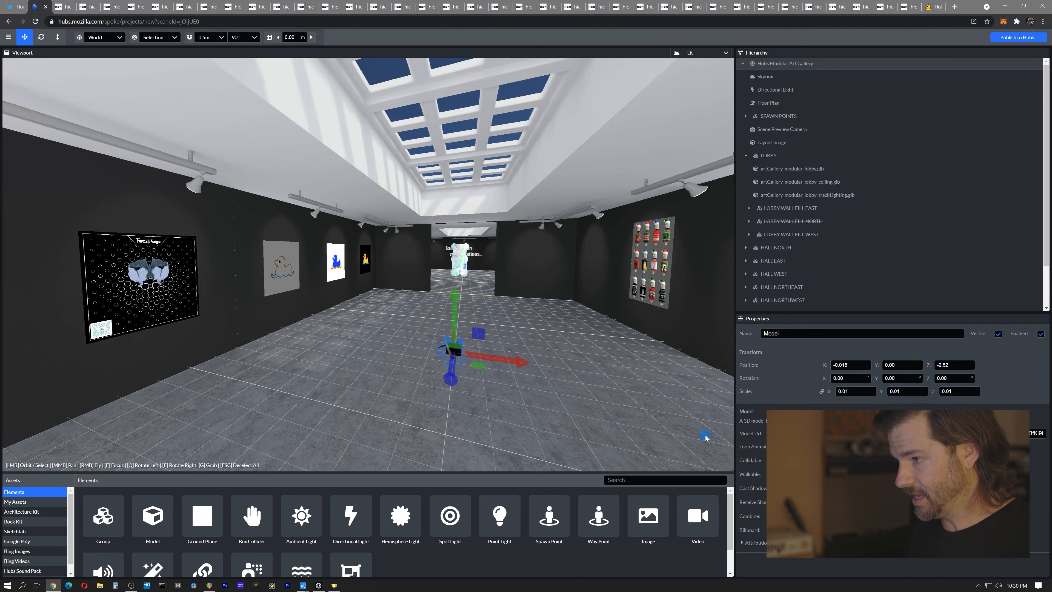
pyautogui.click(855, 388)
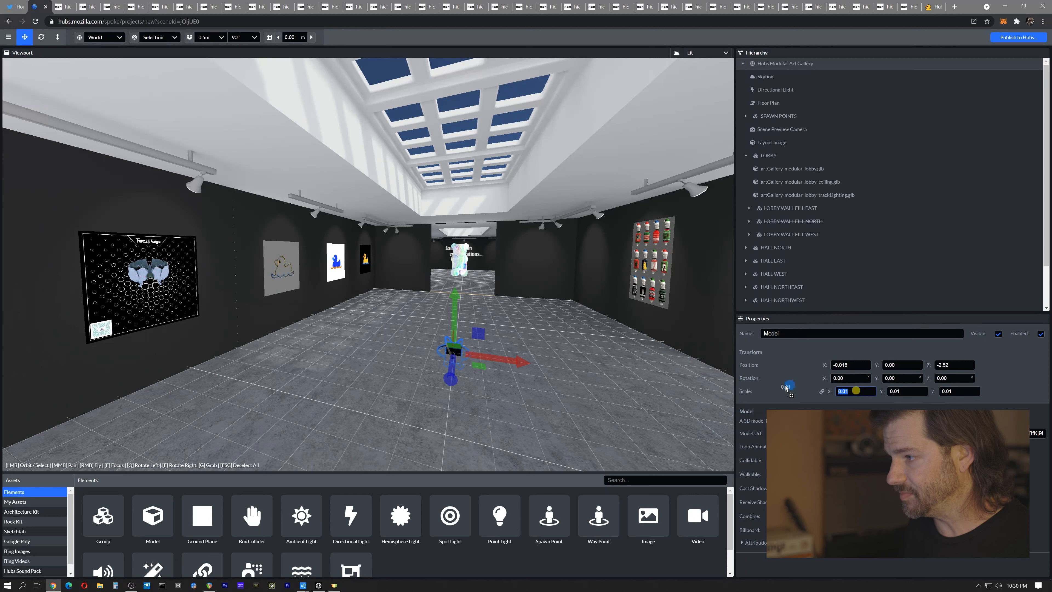
pyautogui.write('10')
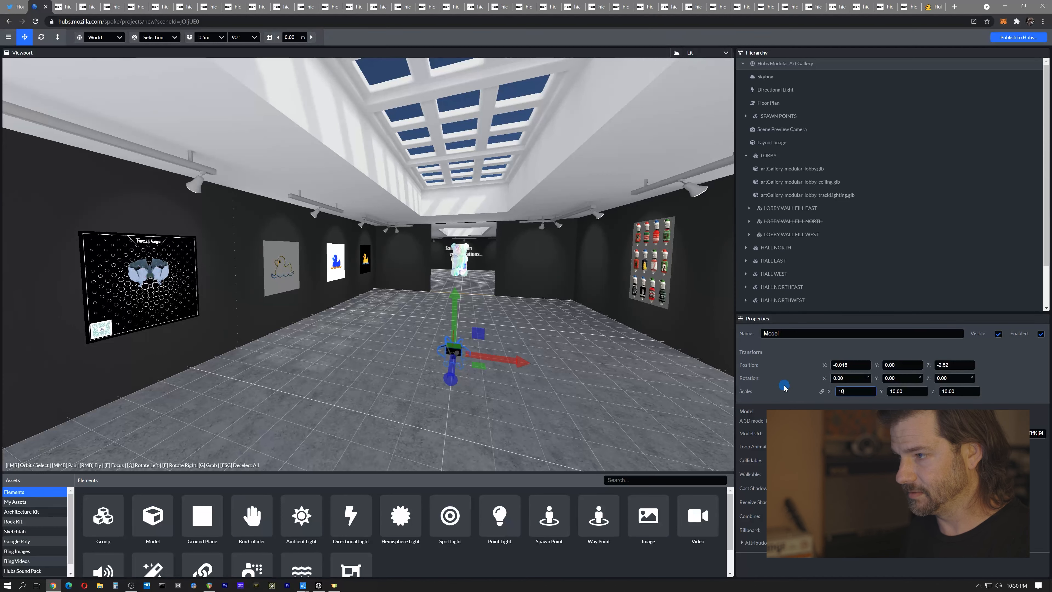
pyautogui.click(784, 387)
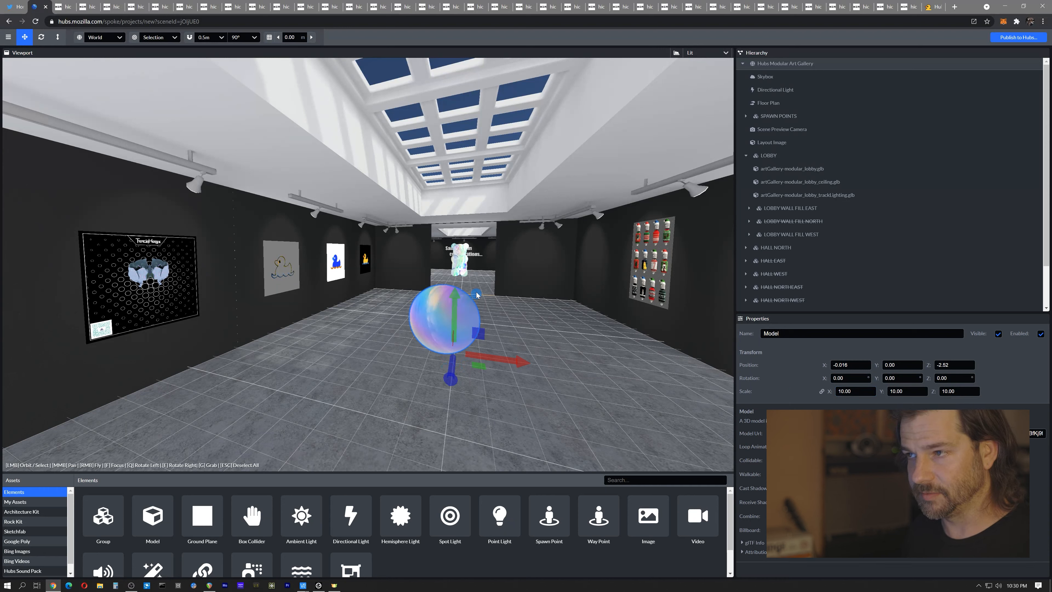
# Raise the laetitia 3 sphere to about Y 0.916 and shift it to about X 0.334, Z -3.117
pyautogui.moveTo(457, 299); pyautogui.dragTo(454, 254)
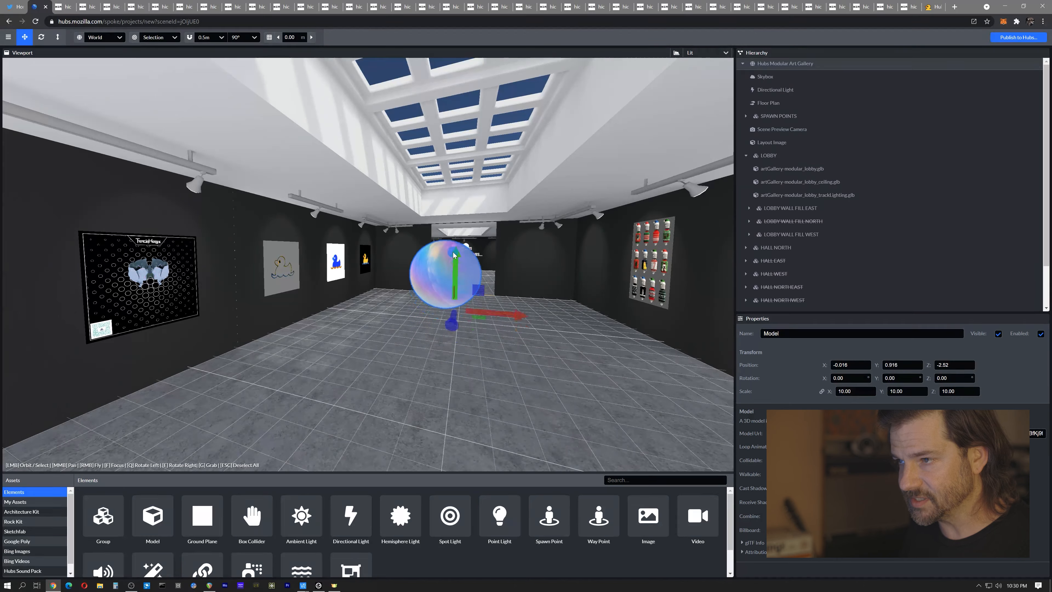
pyautogui.moveTo(387, 313); pyautogui.dragTo(386, 313, button='right')
pyautogui.moveTo(356, 337); pyautogui.dragTo(322, 344)
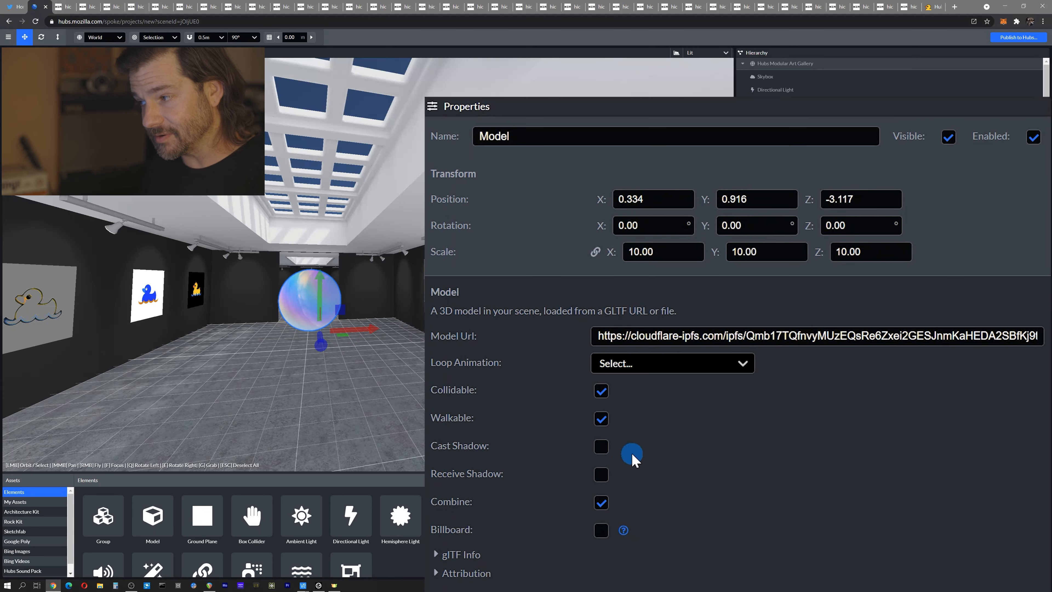
# Try Cast Shadow on the sphere model, turn it back off, and disable Collidable
pyautogui.click(604, 450)
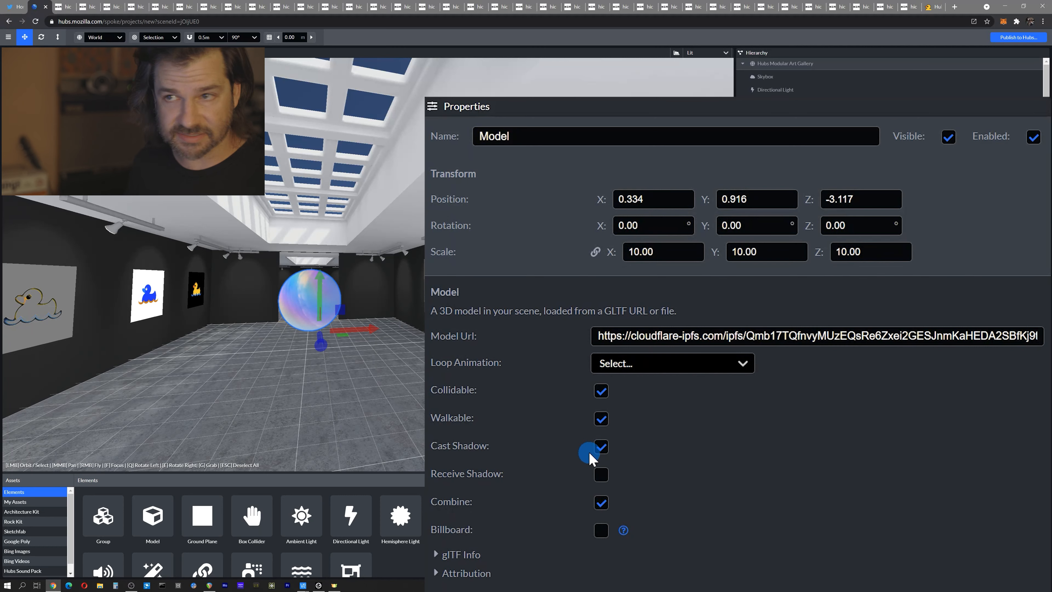
pyautogui.click(604, 451)
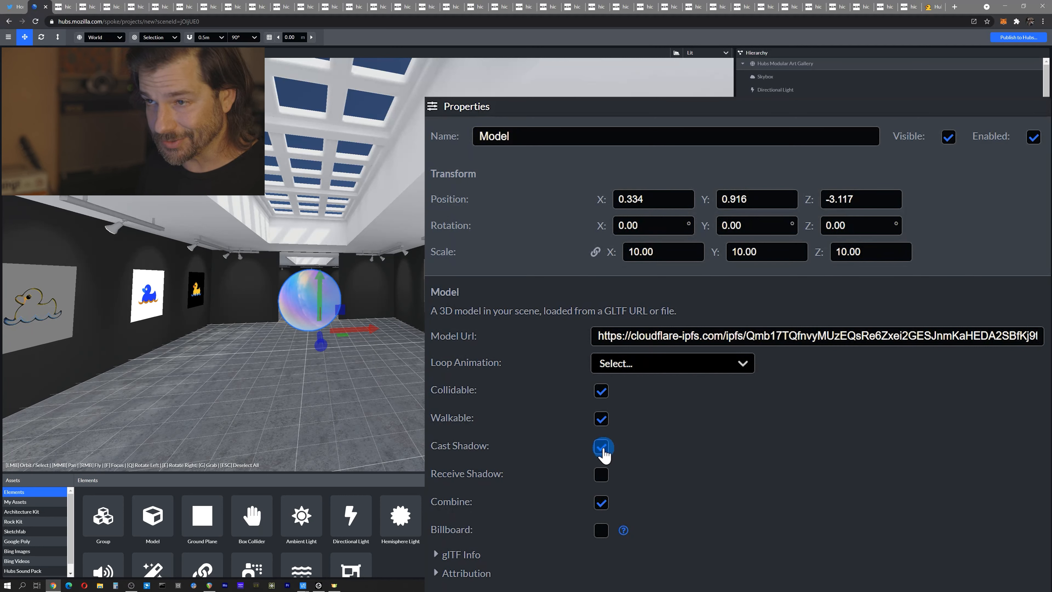
pyautogui.click(603, 448)
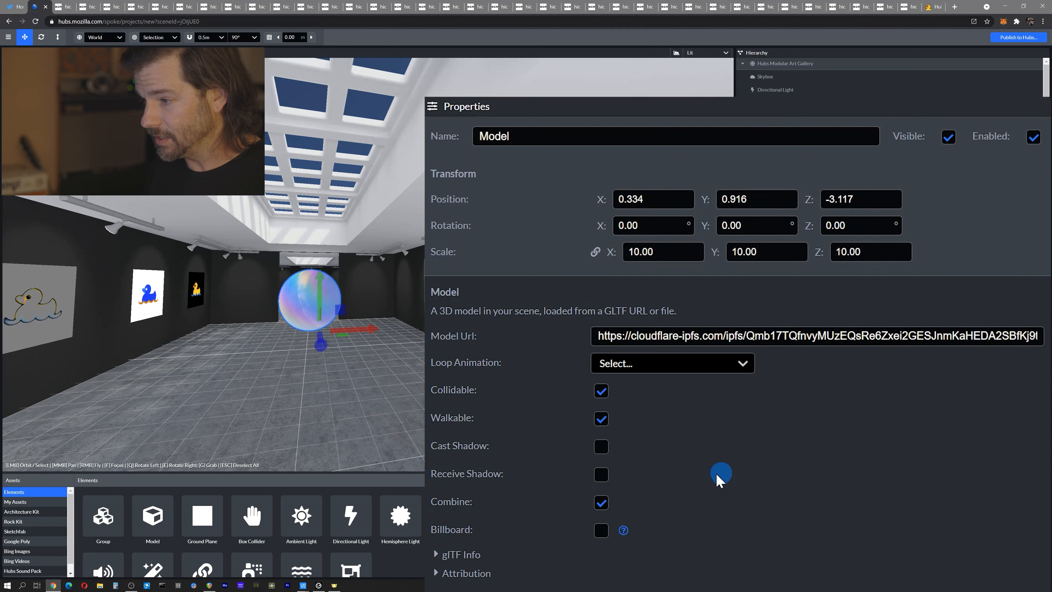
pyautogui.moveTo(623, 531)
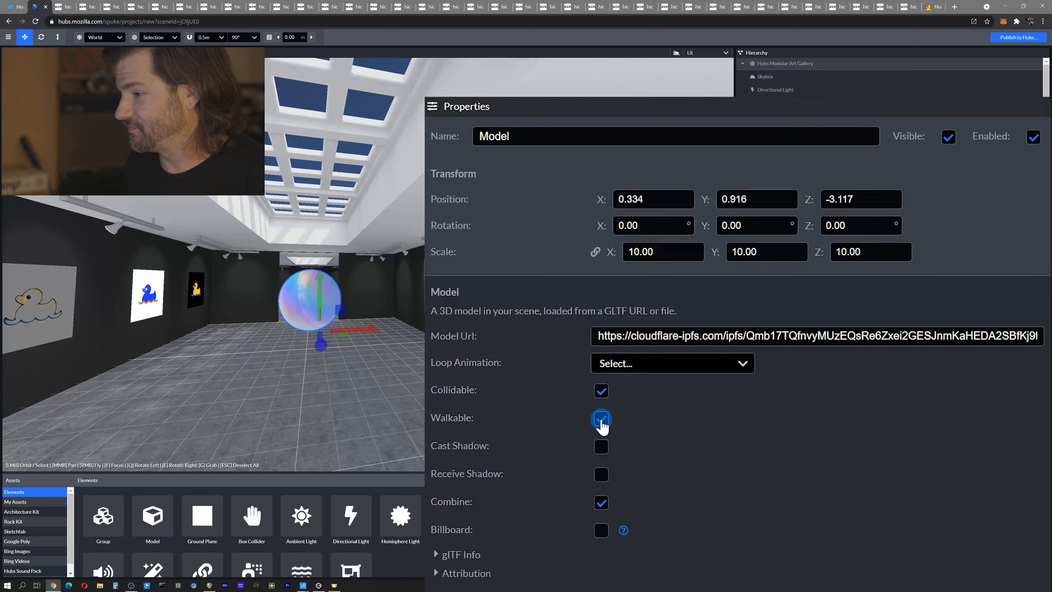
pyautogui.click(600, 391)
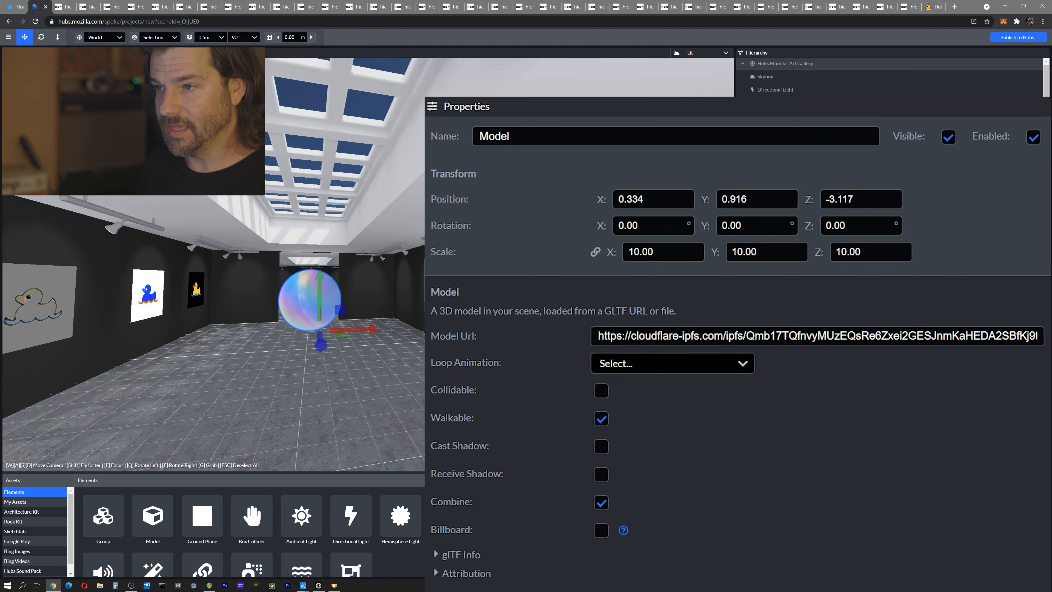
pyautogui.moveTo(343, 265); pyautogui.dragTo(249, 265, button='right')
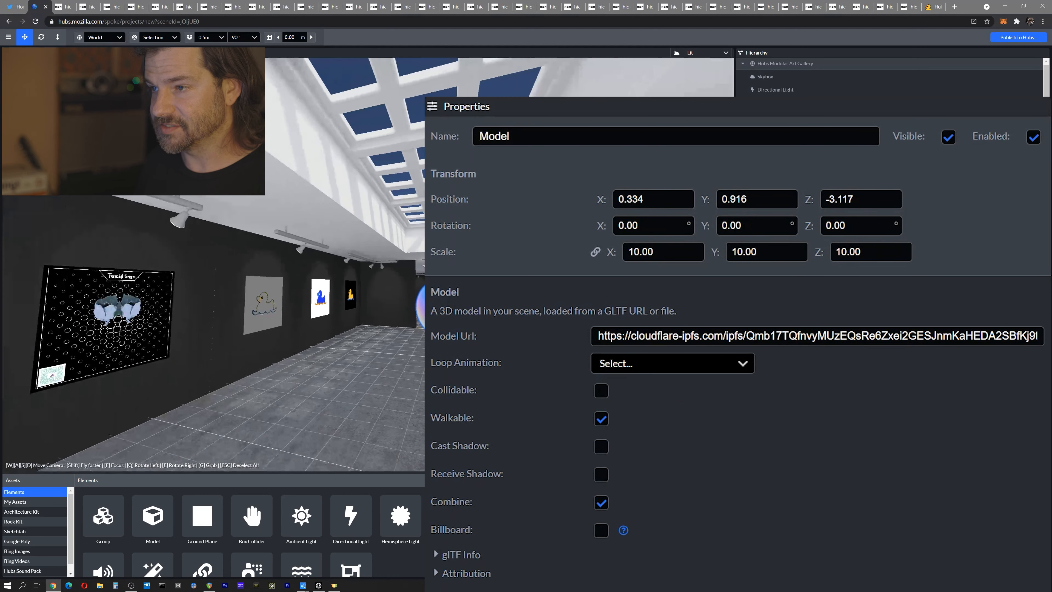
# Close the laetitia 3 page and look through the Earth Day 2021, Flower Power! and OBJKT#74985 pages
pyautogui.click(65, 9)
pyautogui.click(71, 8)
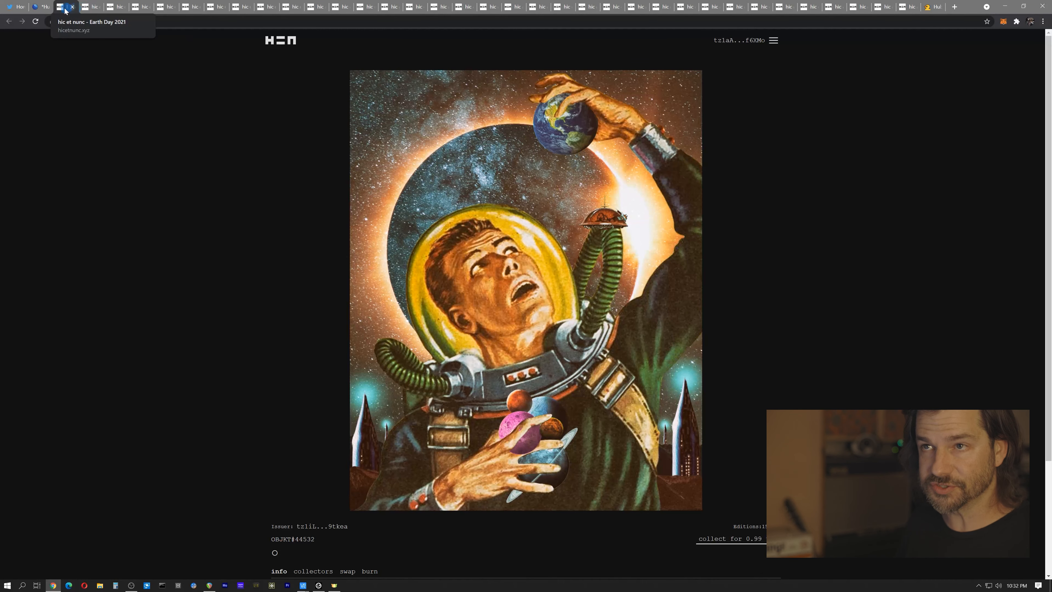
pyautogui.click(102, 9)
pyautogui.click(119, 7)
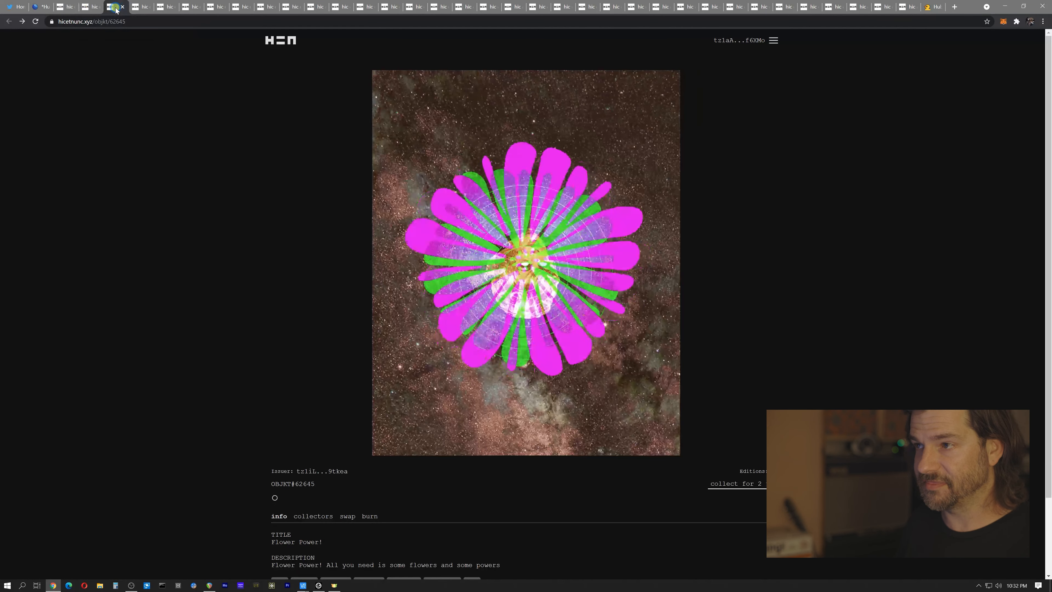
pyautogui.click(134, 8)
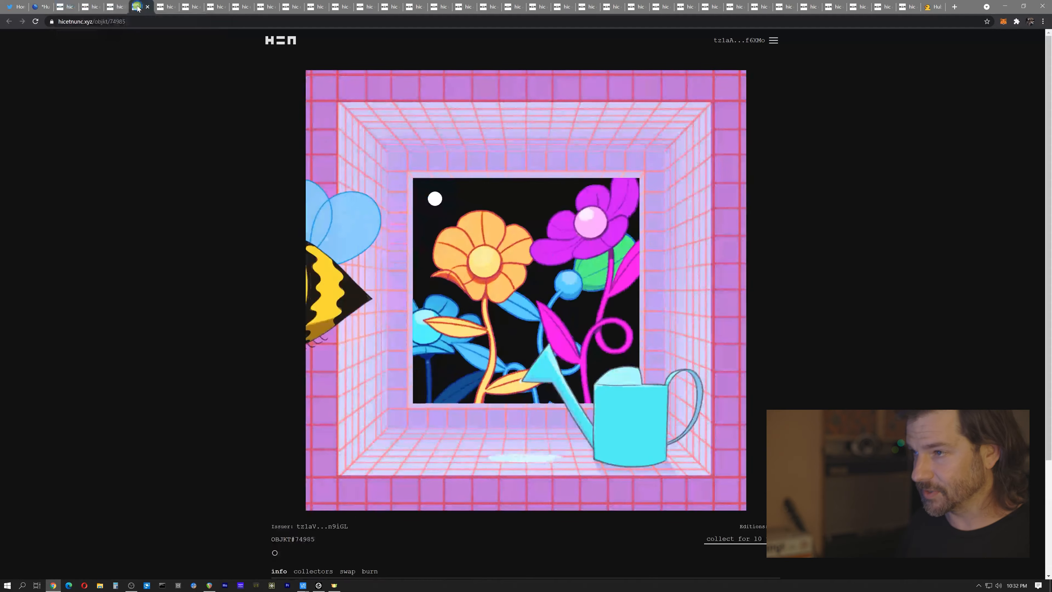
pyautogui.click(69, 7)
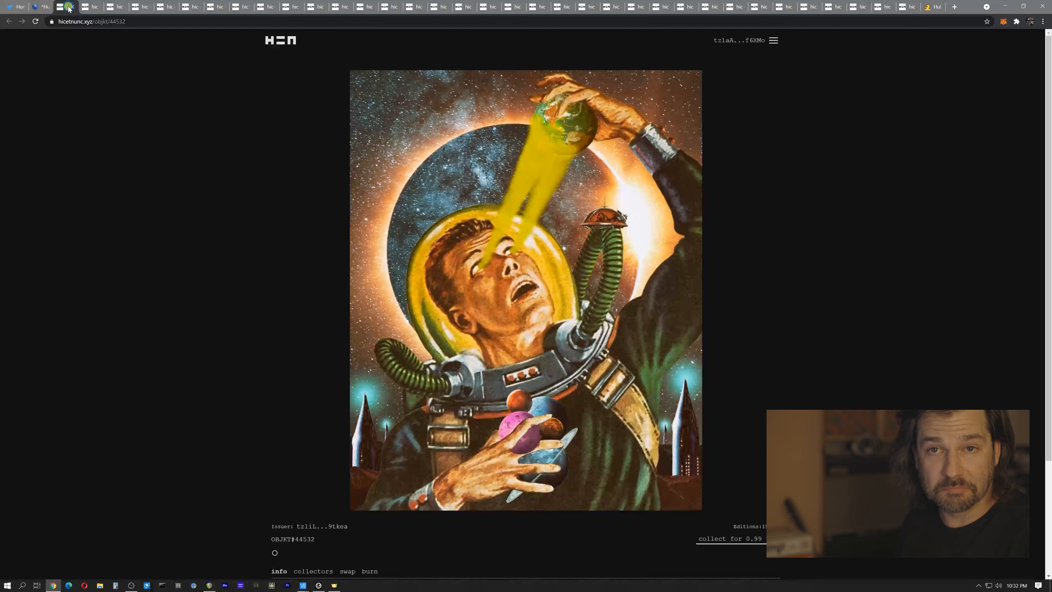
# Switch to Spoke and examine the lobby wall around the bottle collection and Spoké duck pictures
pyautogui.click(38, 7)
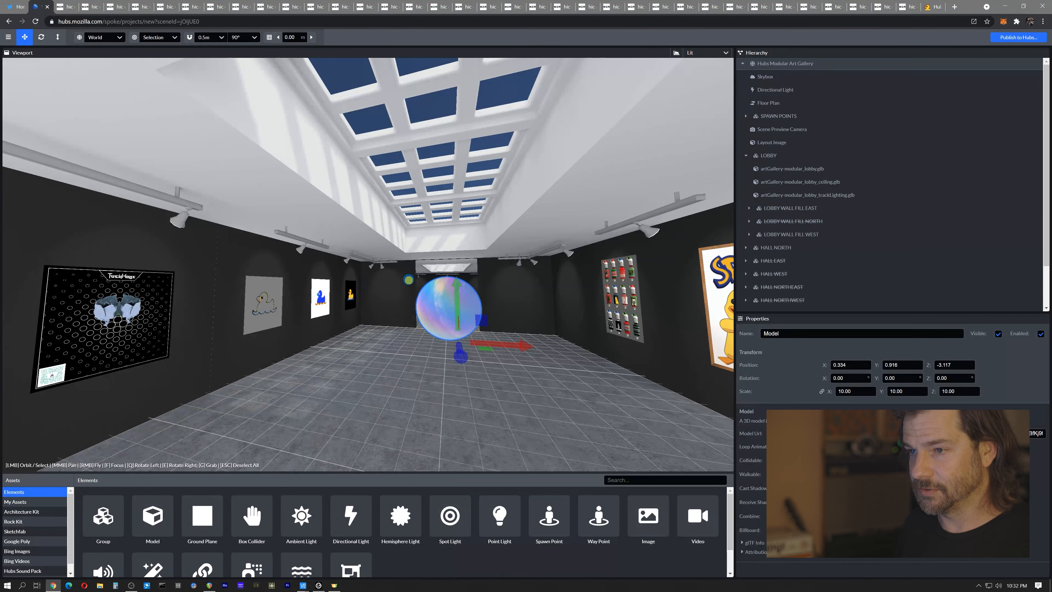
pyautogui.moveTo(454, 289); pyautogui.dragTo(454, 289, button='right')
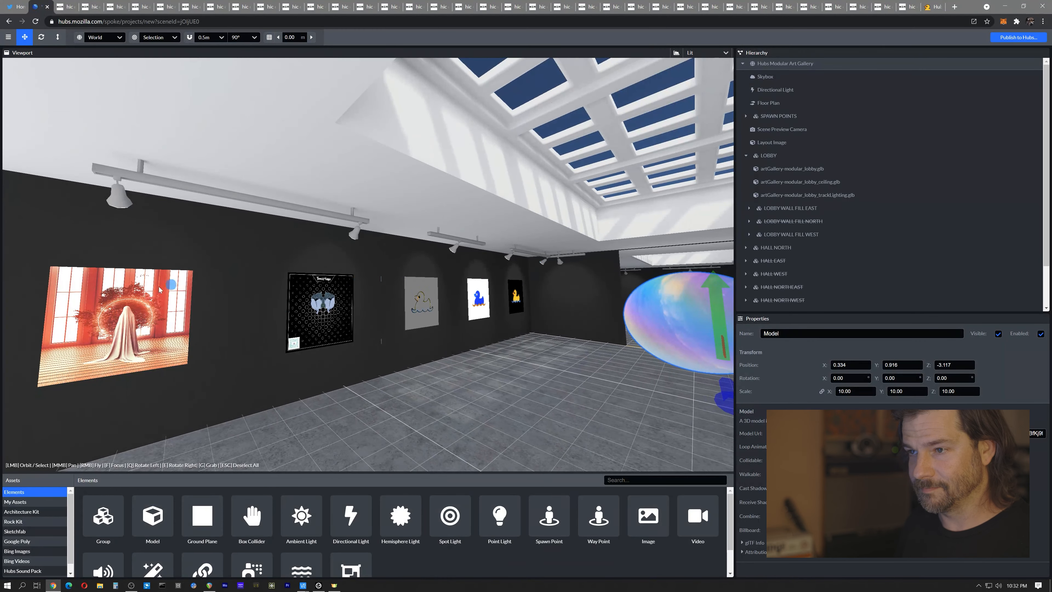
pyautogui.moveTo(454, 288); pyautogui.dragTo(24, 301, button='right')
pyautogui.press('w')
pyautogui.press('w')
pyautogui.press('w')
pyautogui.press('s')
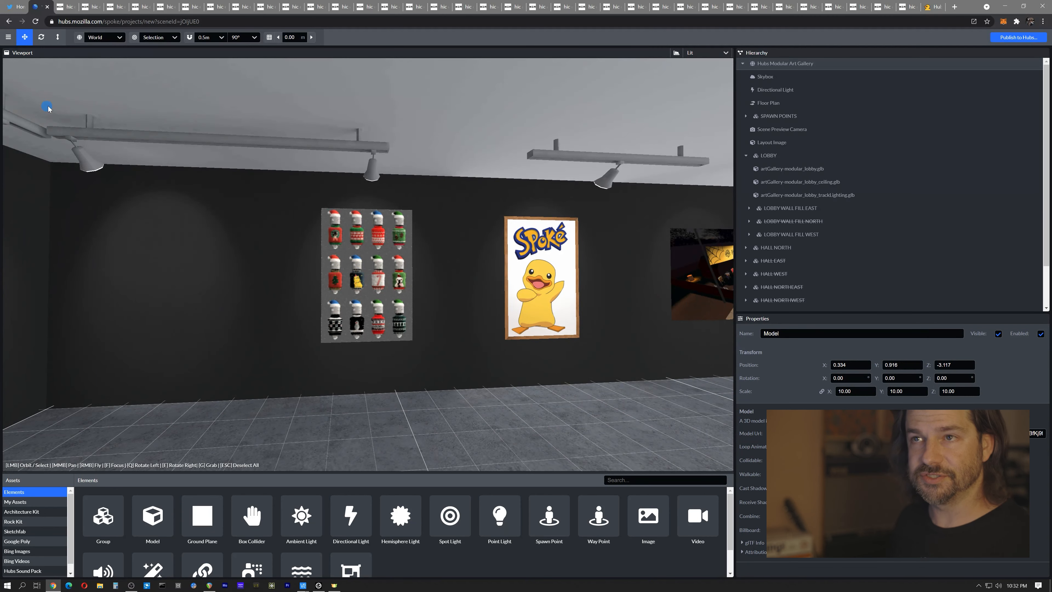
# Check the Earth Day 2021 page, then place a Video element by the empty lobby wall, rotated -90° on Y, at about X 4.254, Z -8.027
pyautogui.click(61, 7)
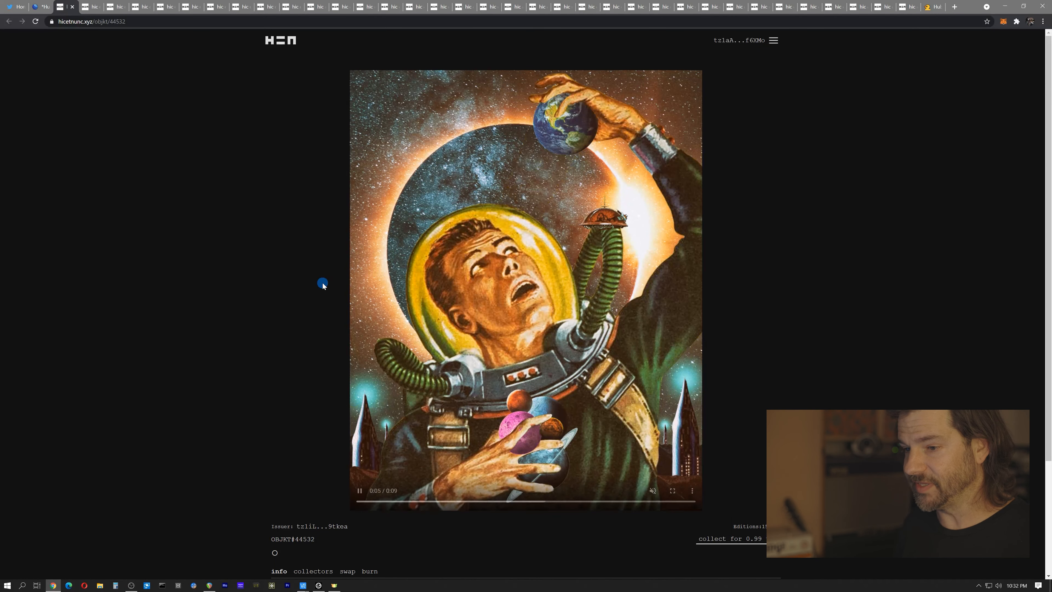
pyautogui.click(39, 7)
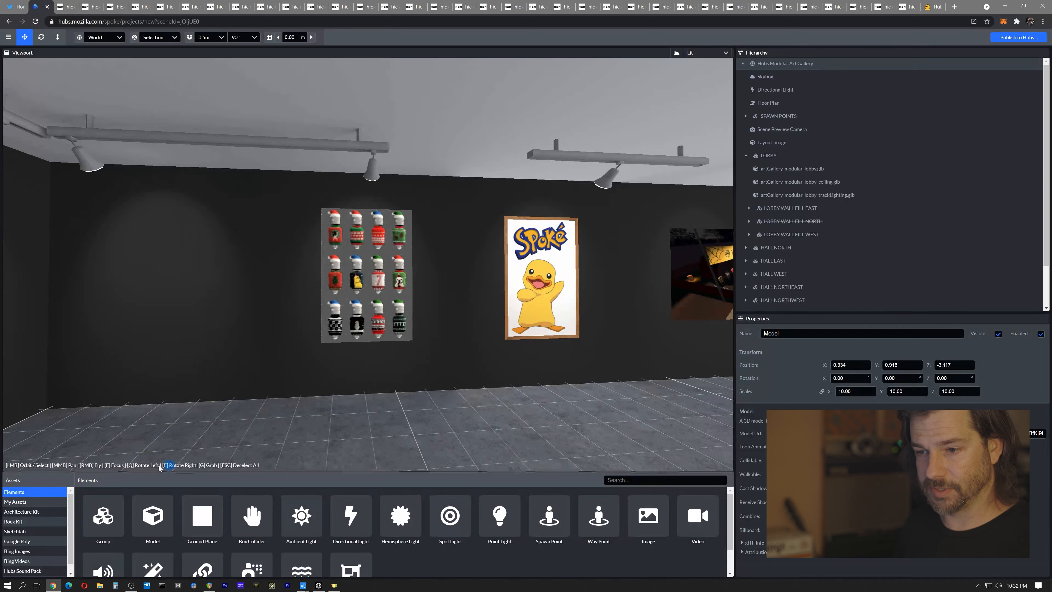
pyautogui.scroll(-2, 252, 537)
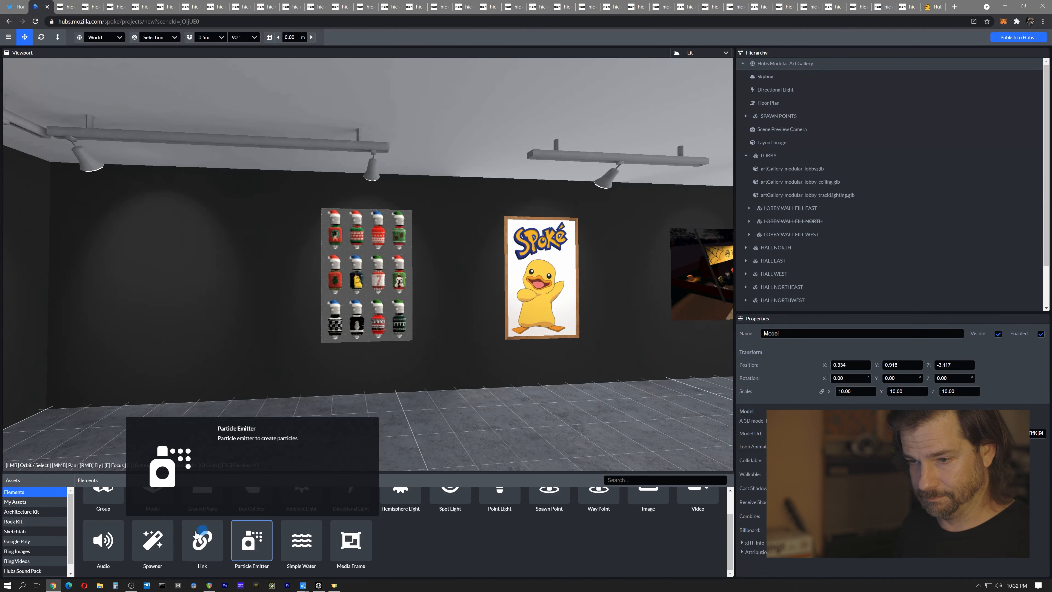
pyautogui.scroll(2, 632, 522)
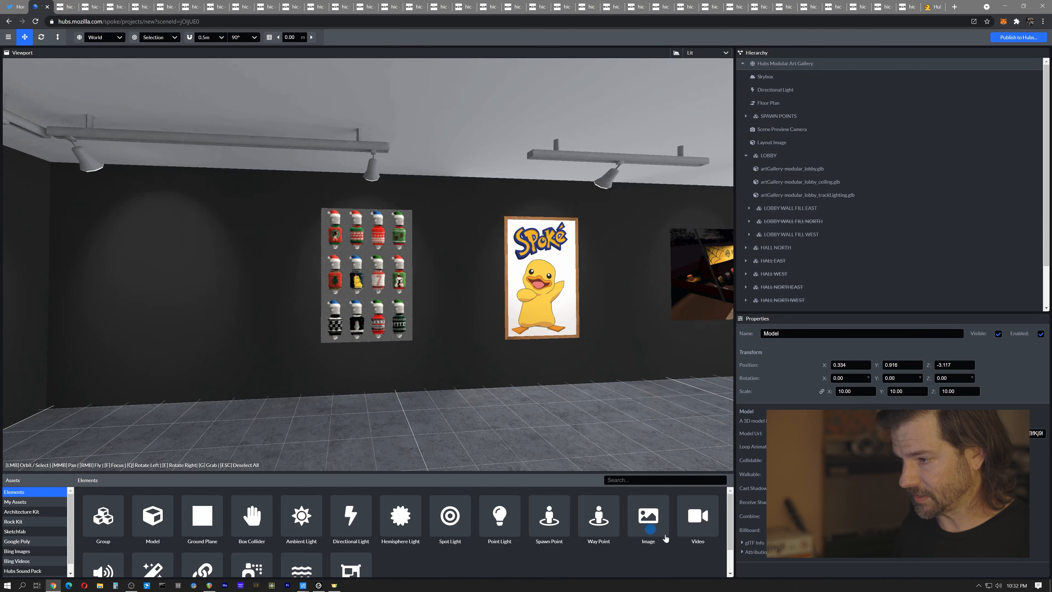
pyautogui.click(697, 515)
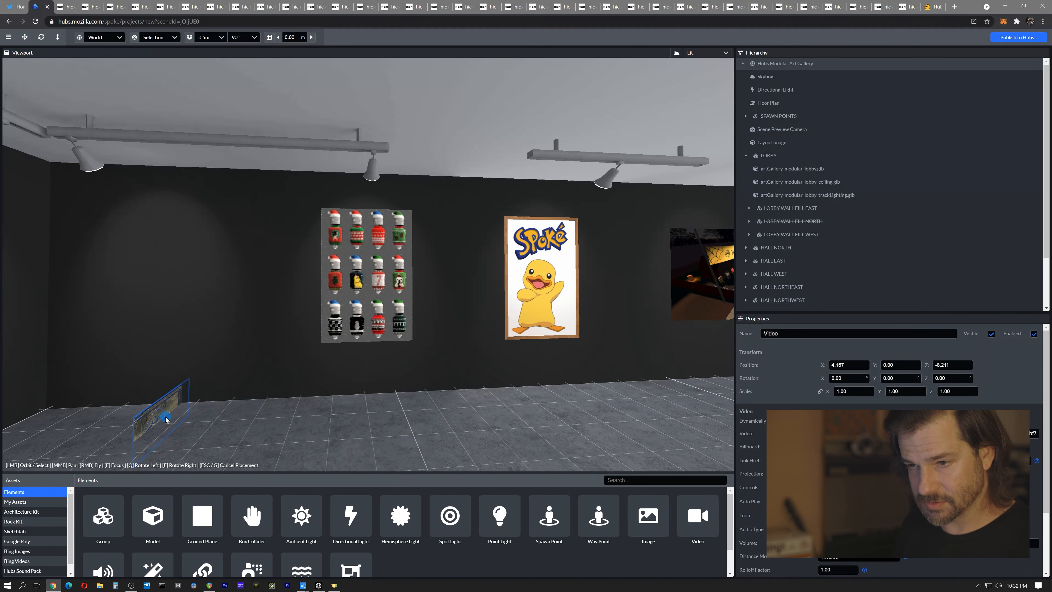
pyautogui.press('e')
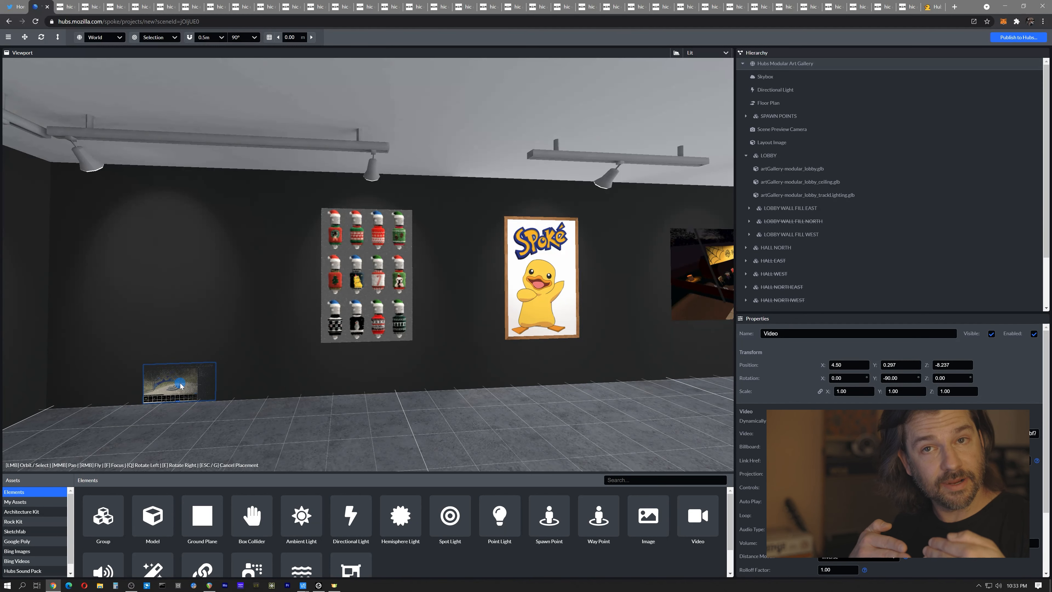
pyautogui.moveTo(181, 385); pyautogui.dragTo(184, 414)
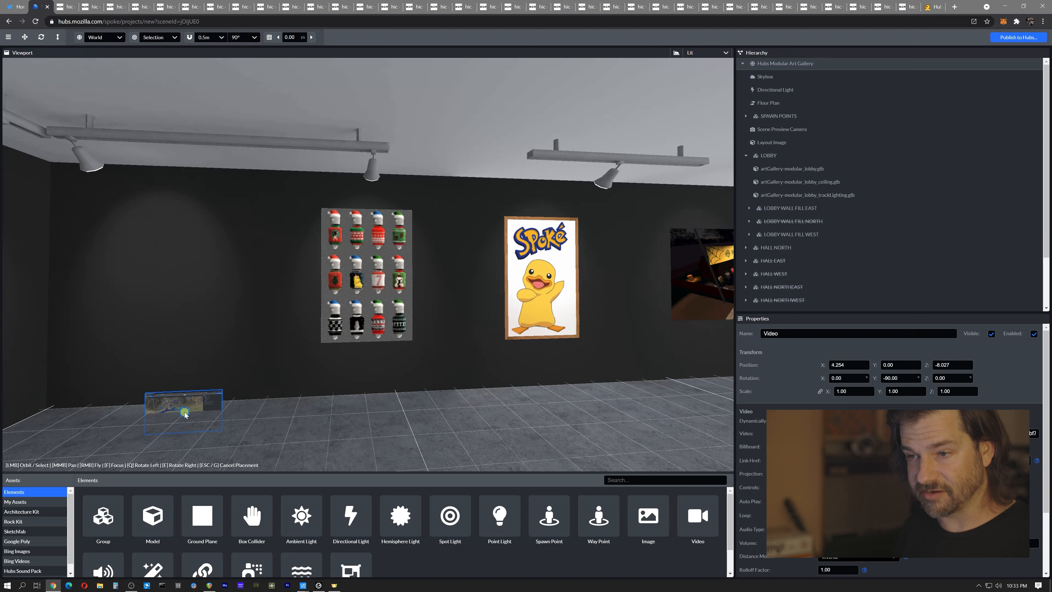
pyautogui.click(185, 414)
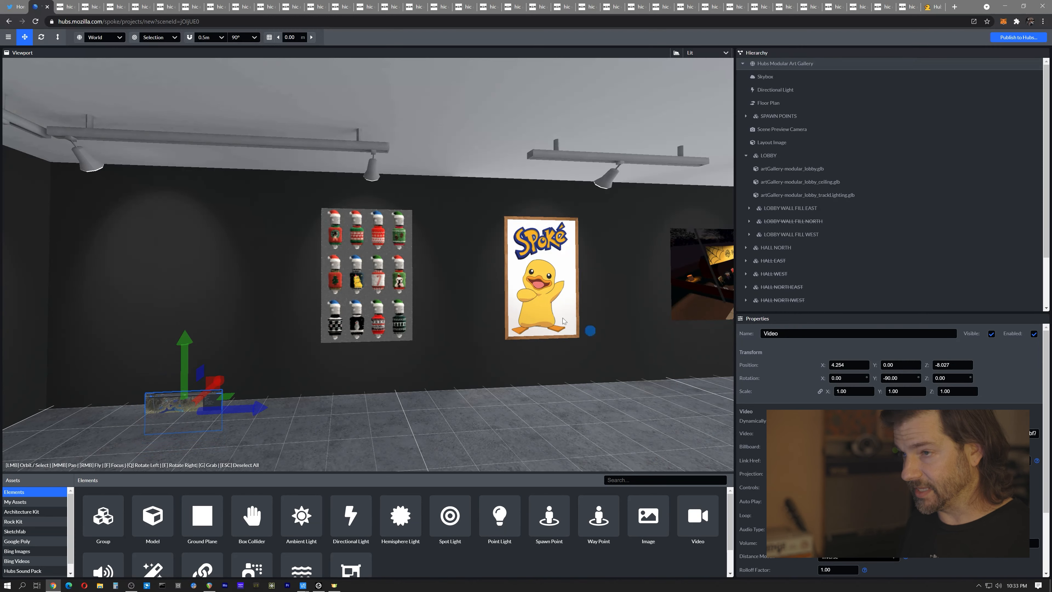
# Copy the ipfs media link from the Earth Day 2021 page and set it as the new video's source
pyautogui.click(66, 6)
pyautogui.scroll(-3, 294, 329)
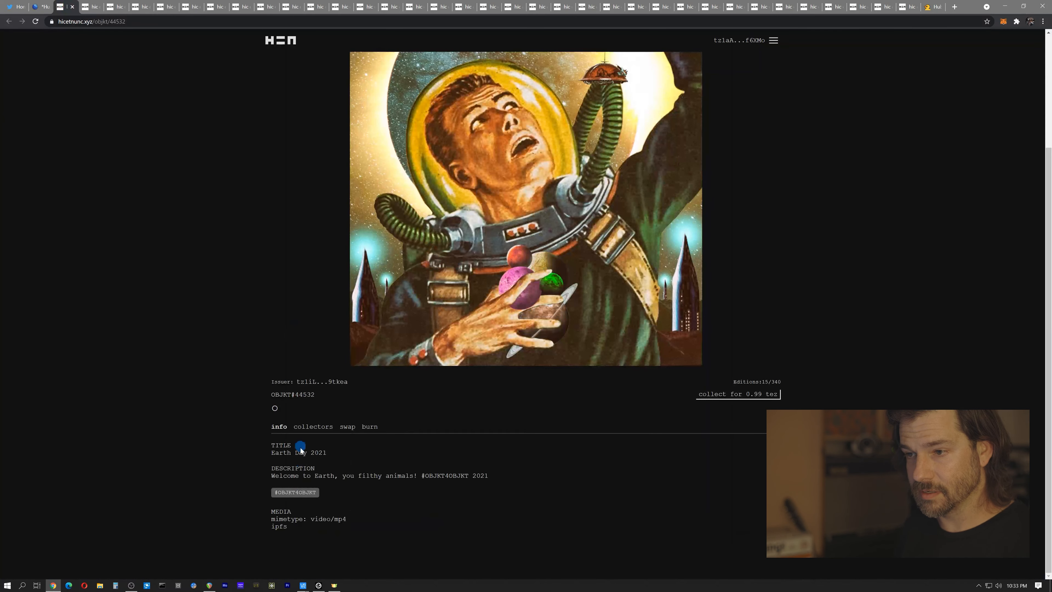
pyautogui.rightClick(277, 526)
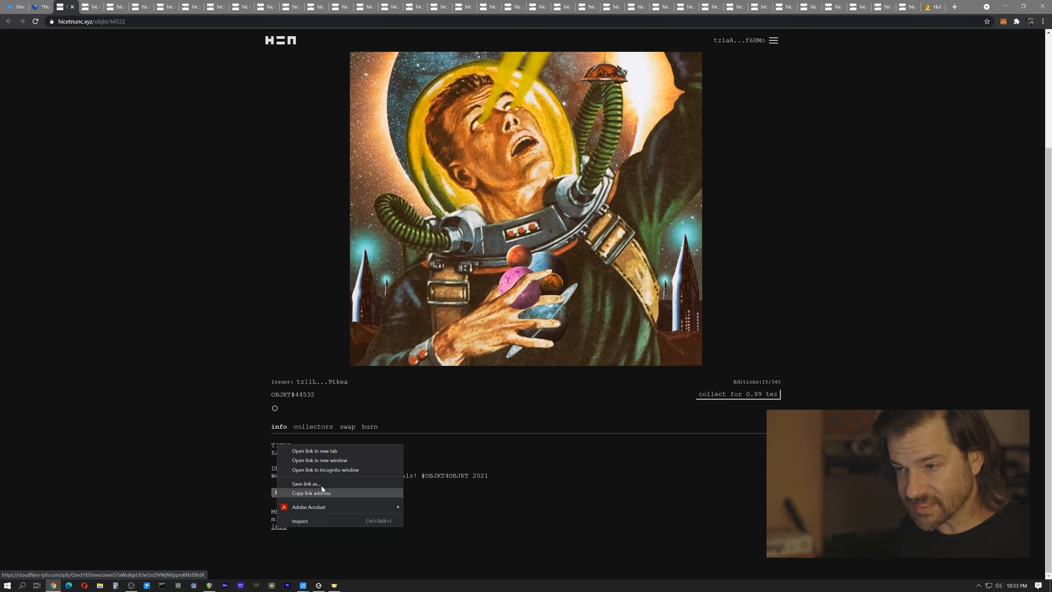
pyautogui.click(319, 493)
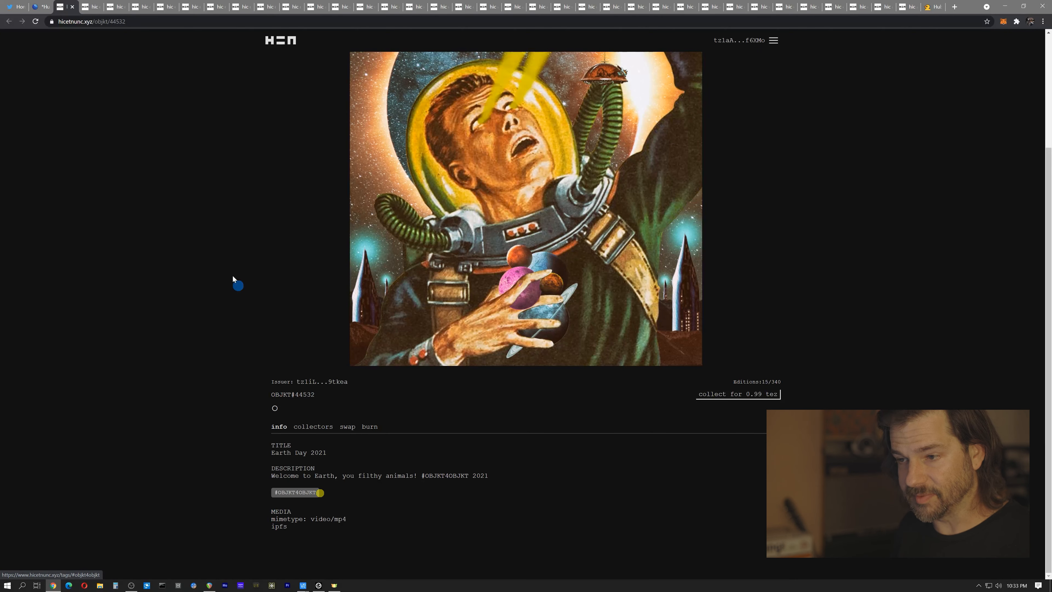
pyautogui.click(40, 6)
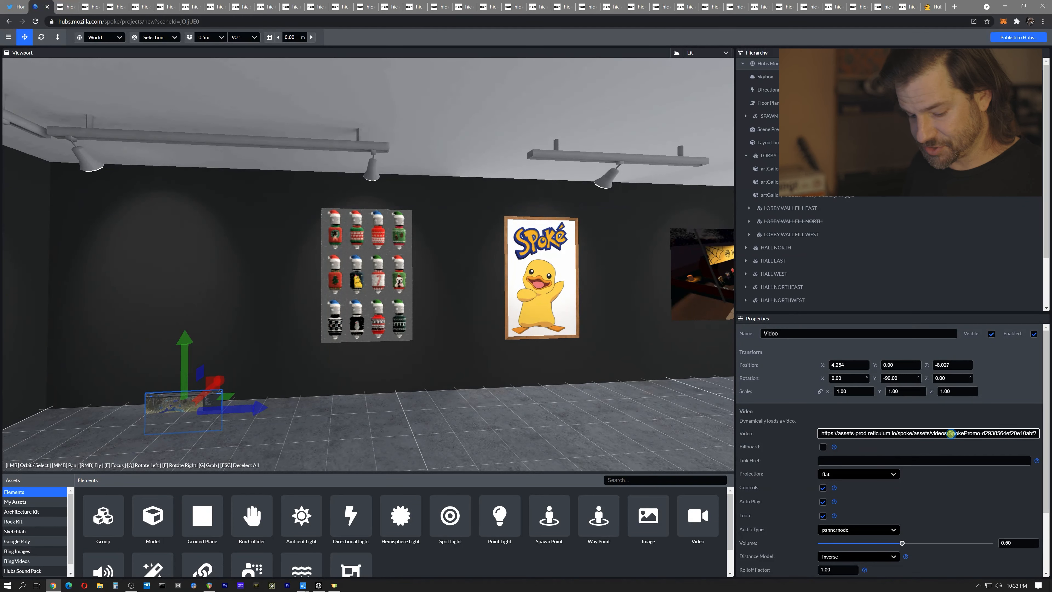
pyautogui.tripleClick(951, 432)
pyautogui.hotkey('ctrl', 'v')
pyautogui.press('Return')
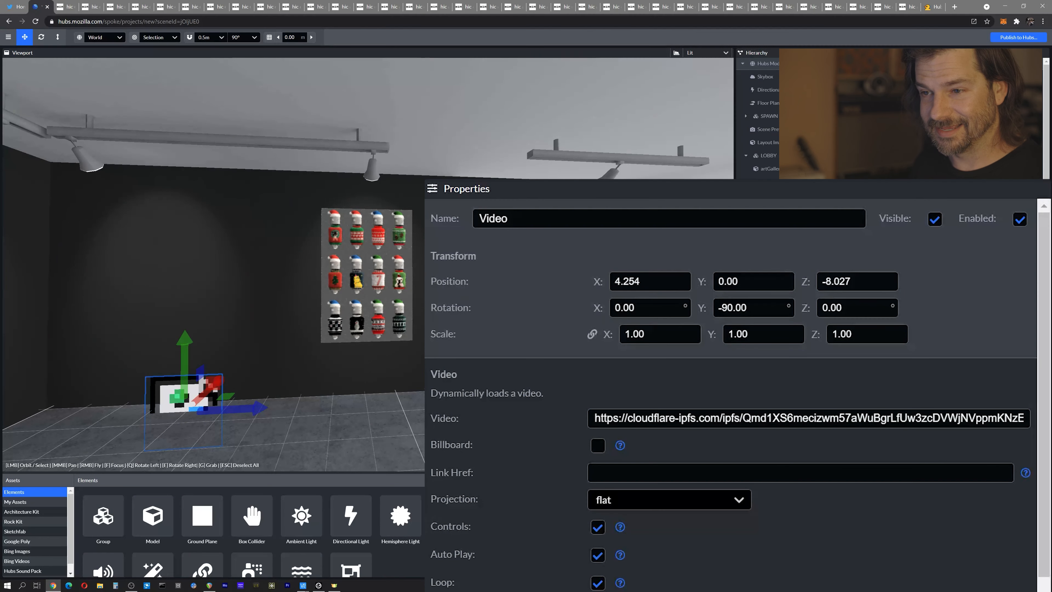
# Replace cloudflare-ipfs.com with ipfs.io in the video's source address
pyautogui.click(634, 418)
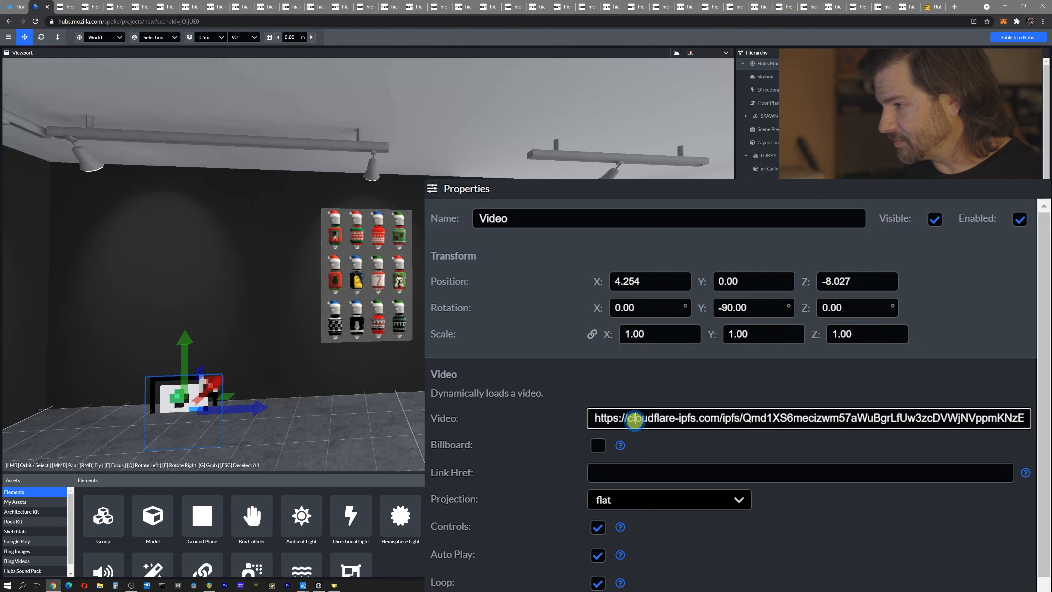
pyautogui.moveTo(630, 418); pyautogui.dragTo(719, 419)
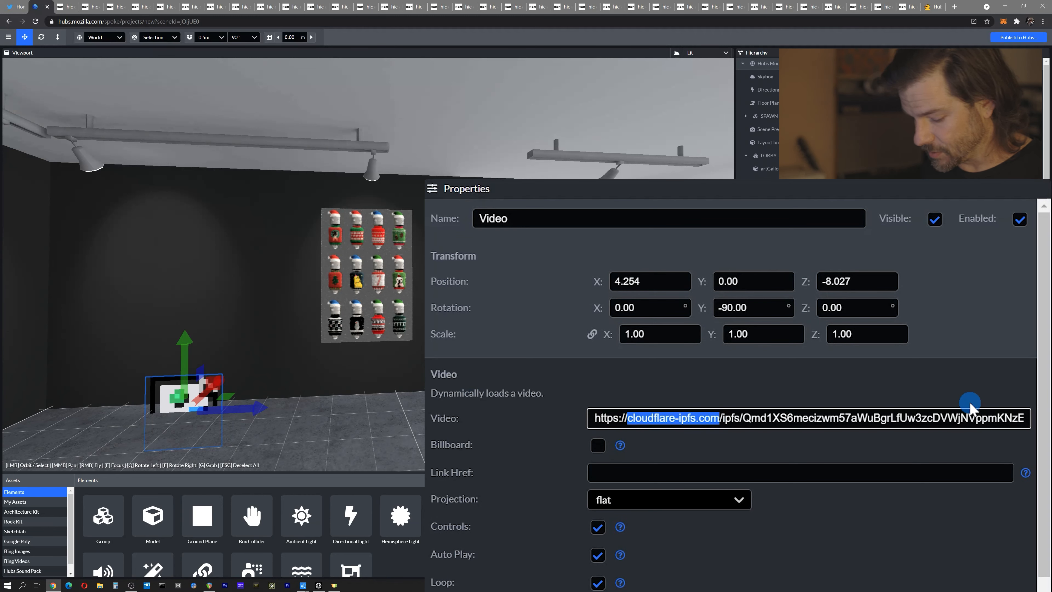
pyautogui.write('ipfs.io')
pyautogui.press('Return')
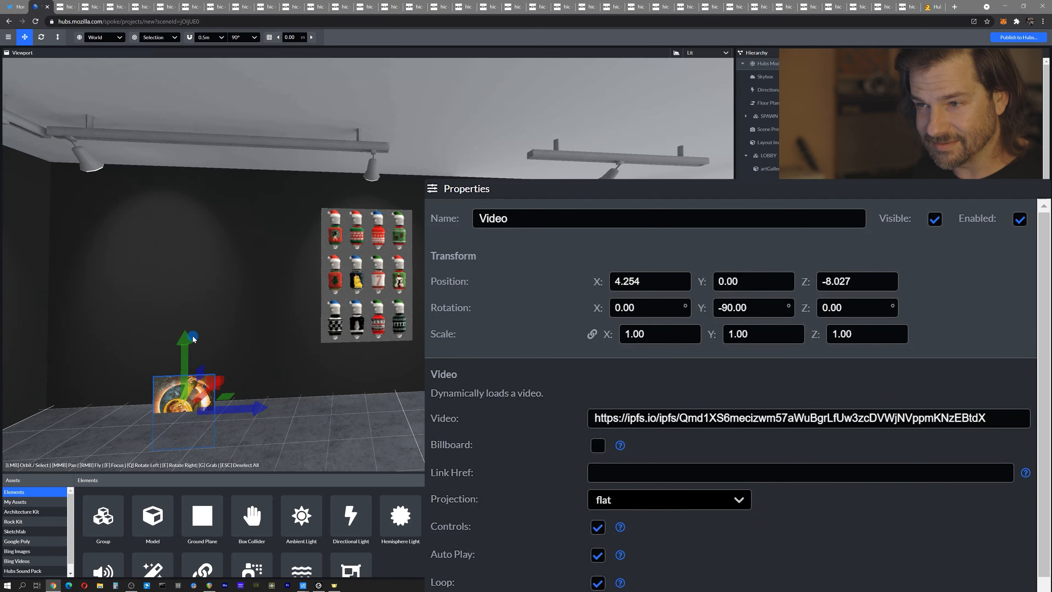
# Raise the Earth Day video to about Y 1.755 and scale it uniformly to 2
pyautogui.moveTo(193, 338); pyautogui.dragTo(193, 219)
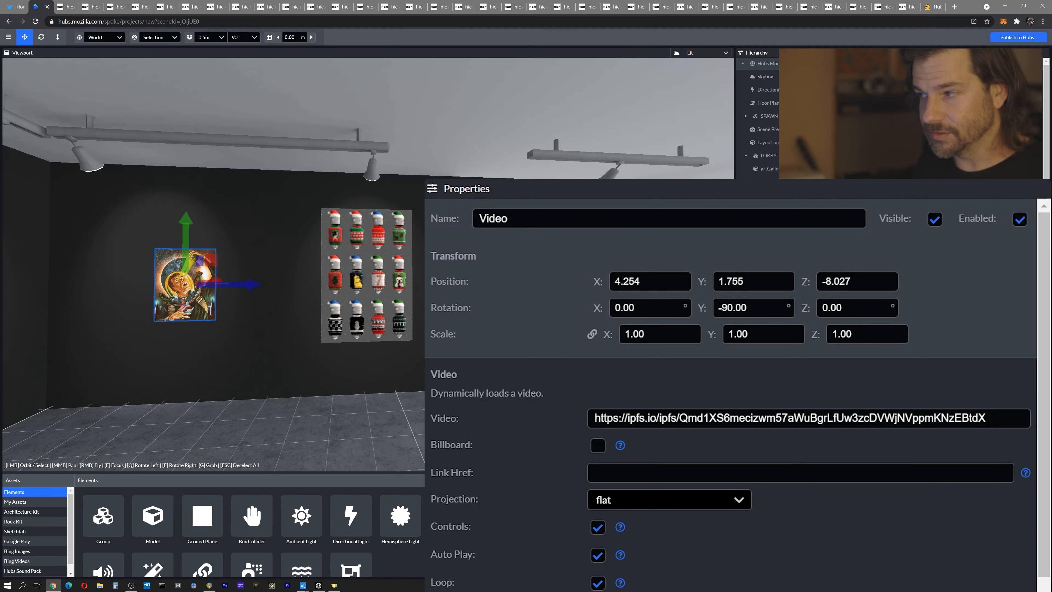
pyautogui.click(664, 334)
pyautogui.moveTo(664, 334); pyautogui.dragTo(534, 336)
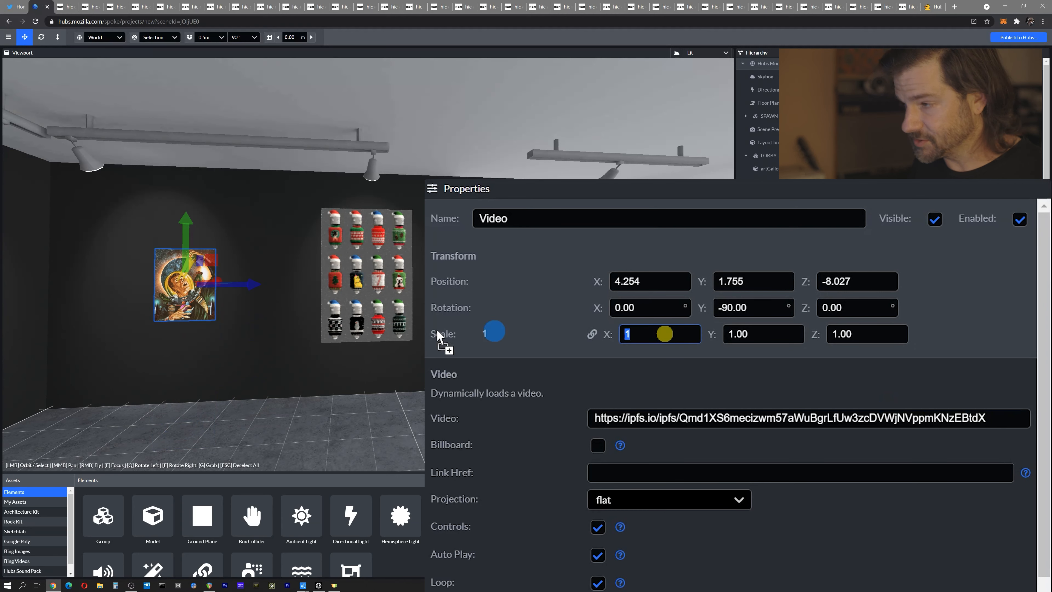
pyautogui.write('2')
pyautogui.click(560, 319)
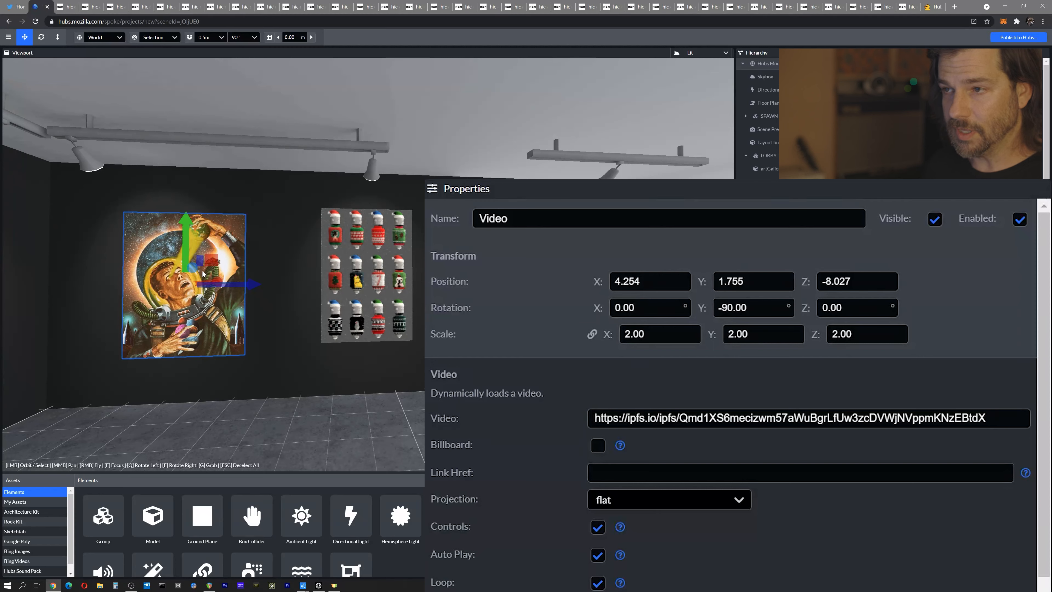
# Copy the bottle collection image's X position of about 4.488 to the Earth Day video so it sits against the wall
pyautogui.click(352, 272)
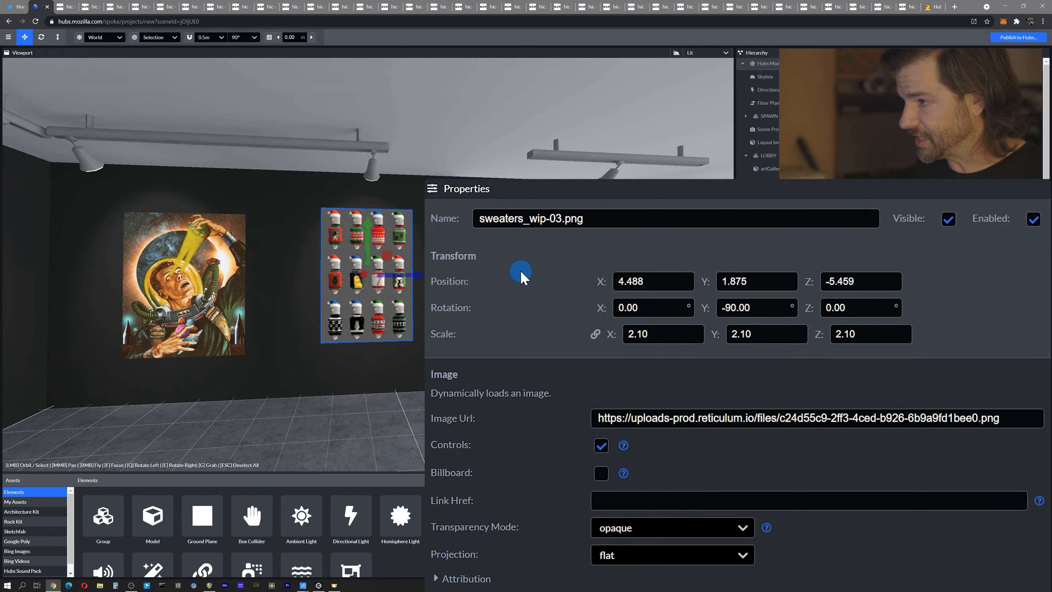
pyautogui.click(630, 281)
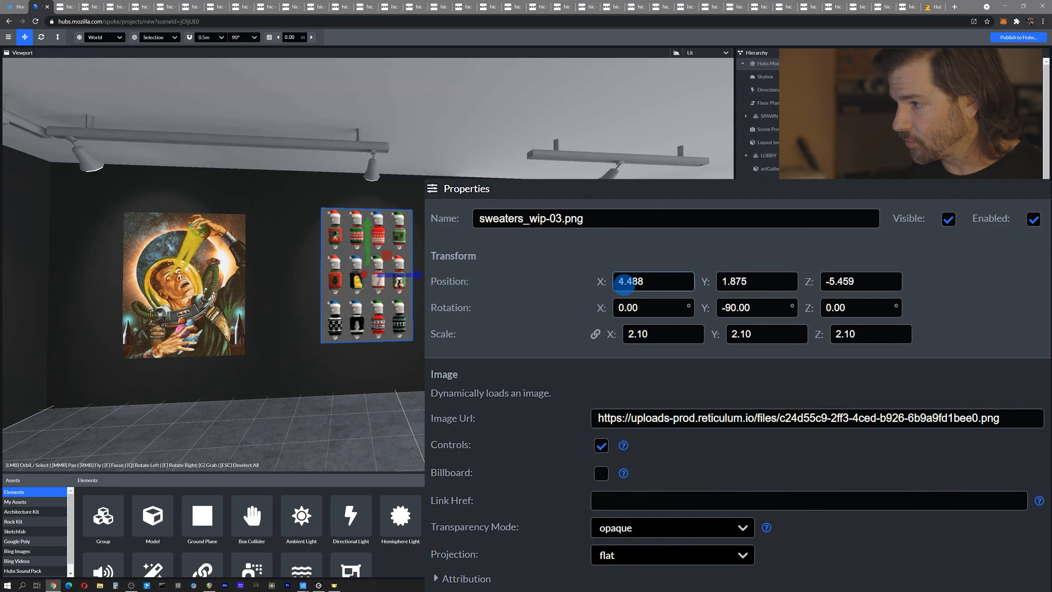
pyautogui.click(394, 265)
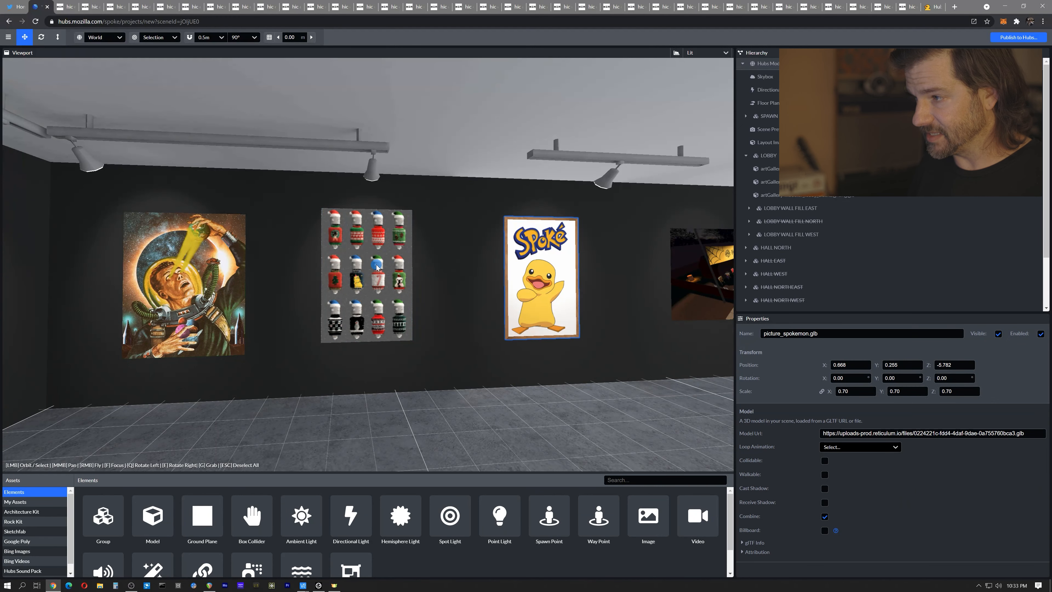
pyautogui.click(536, 258)
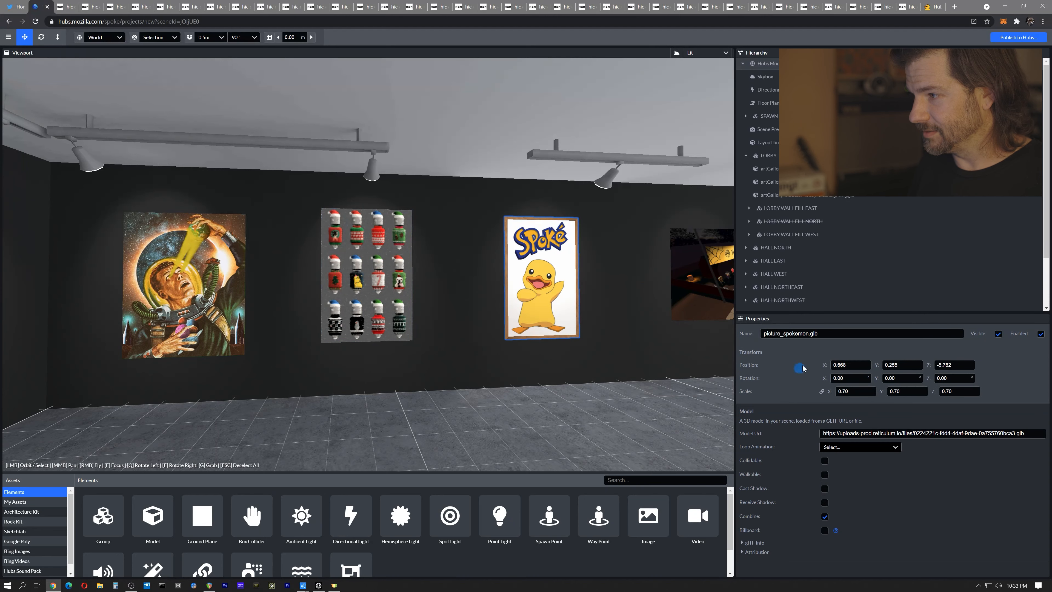
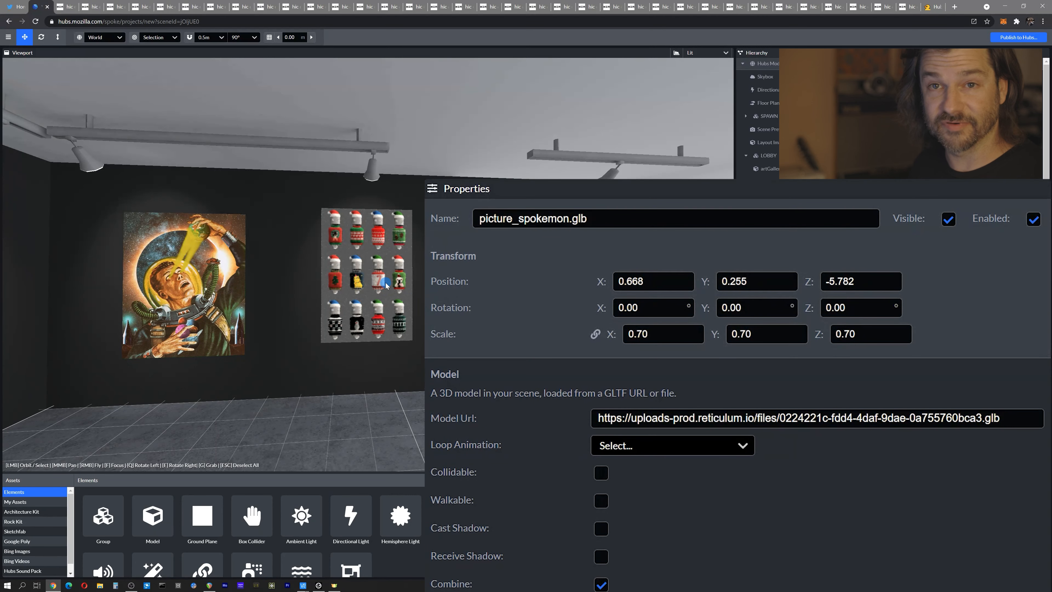
pyautogui.click(333, 252)
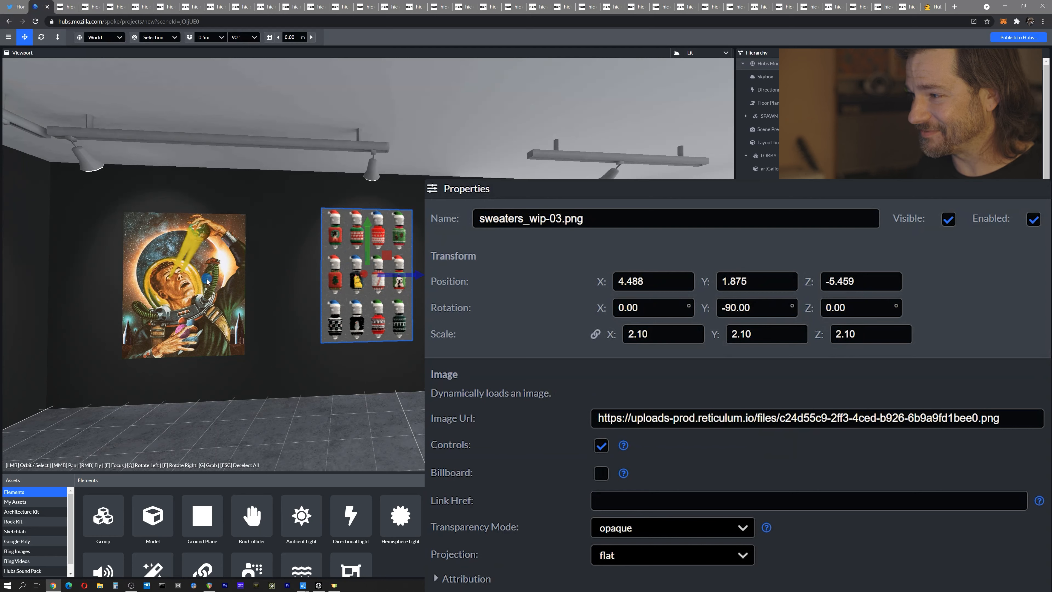
pyautogui.click(659, 276)
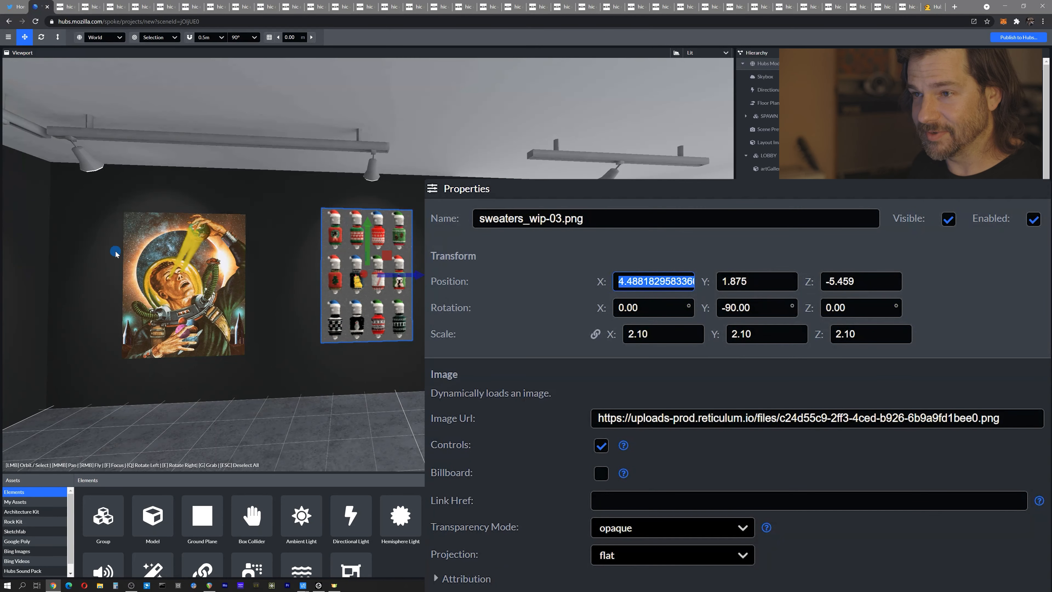
pyautogui.click(166, 254)
pyautogui.click(662, 277)
pyautogui.write('4.48818295833603')
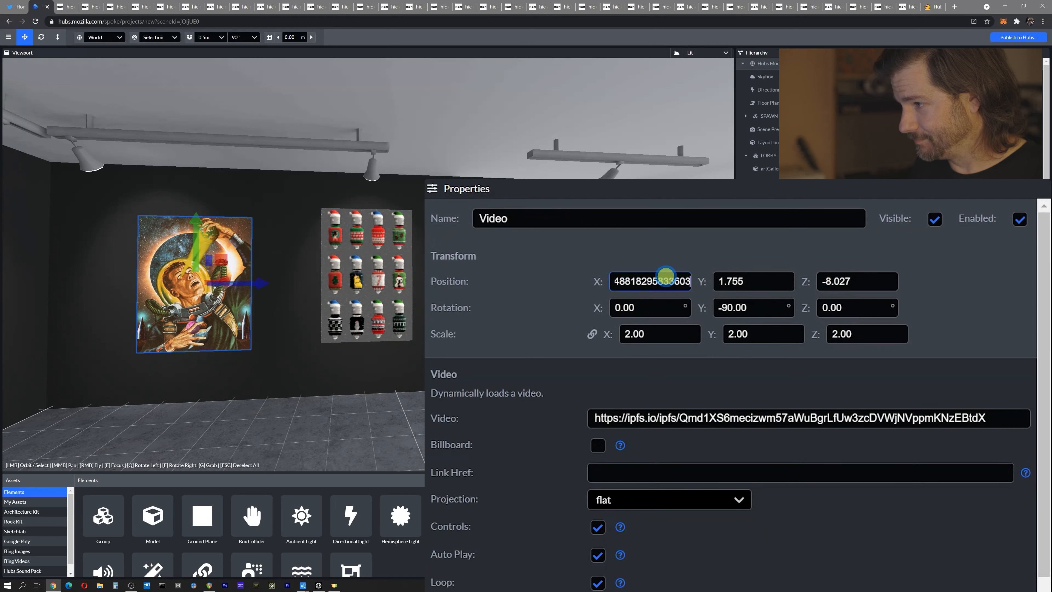
pyautogui.moveTo(371, 255)
pyautogui.mouseDown()
pyautogui.moveTo(521, 260)
pyautogui.moveTo(385, 270)
pyautogui.moveTo(378, 250)
pyautogui.mouseUp()
pyautogui.moveTo(308, 245); pyautogui.dragTo(407, 253, button='right')
pyautogui.press('w')
pyautogui.press('s')
pyautogui.hotkey('ctrl', '4')
pyautogui.scroll(-3, 291, 477)
pyautogui.click(135, 22)
pyautogui.hotkey('ctrl', 'c')
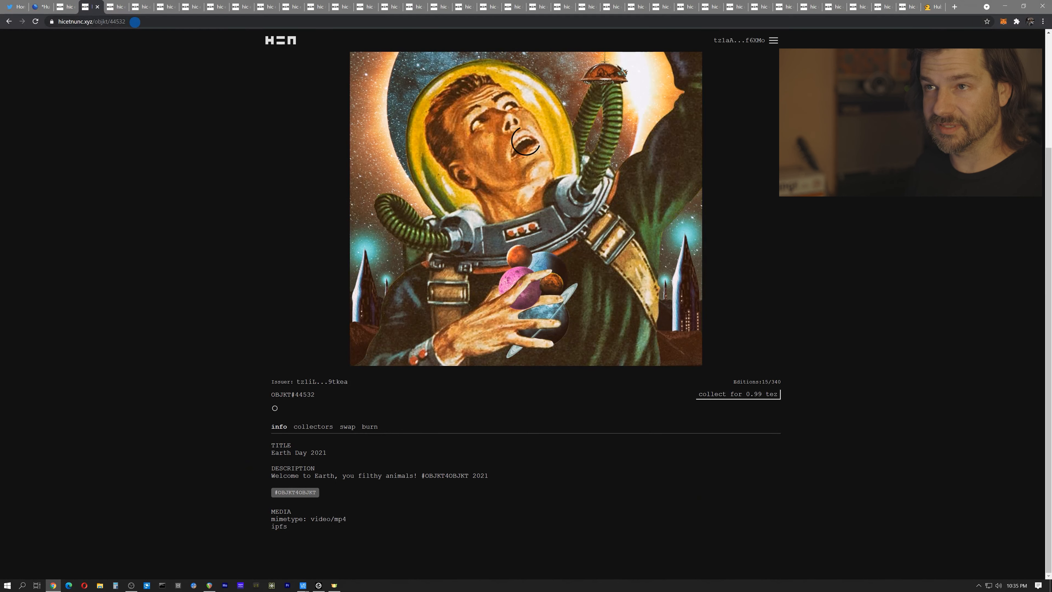
pyautogui.click(96, 7)
pyautogui.click(39, 7)
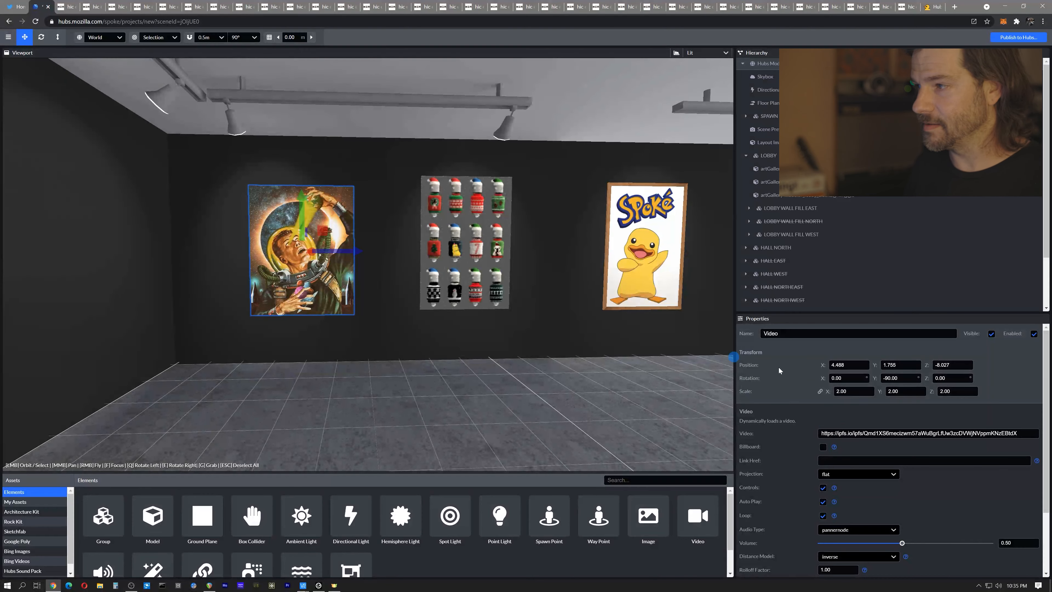
pyautogui.hotkey('ctrl', 'v')
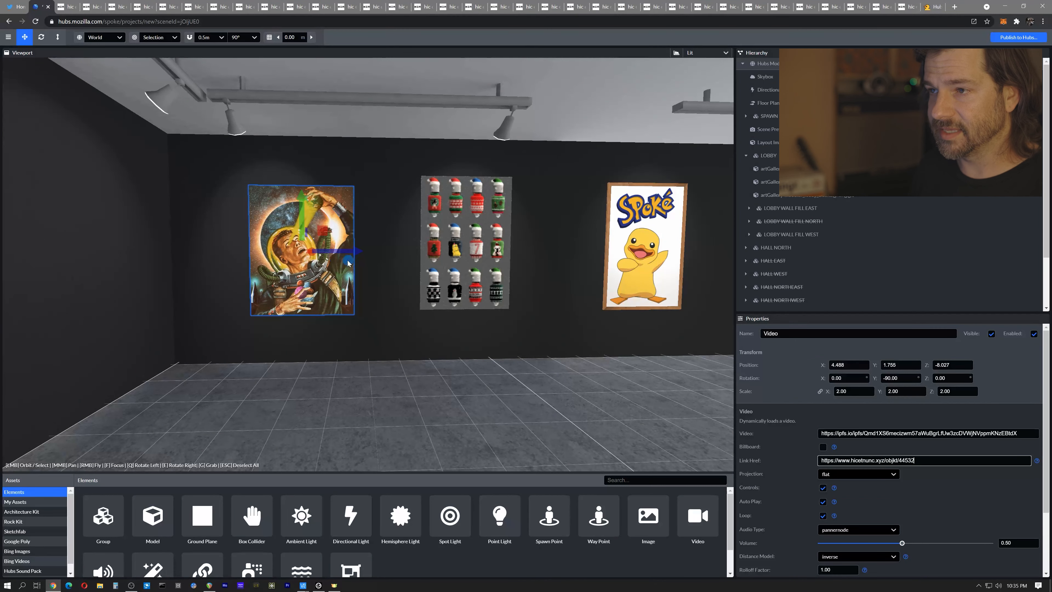
pyautogui.moveTo(356, 253)
pyautogui.mouseDown()
pyautogui.moveTo(323, 254)
pyautogui.moveTo(342, 255)
pyautogui.mouseUp()
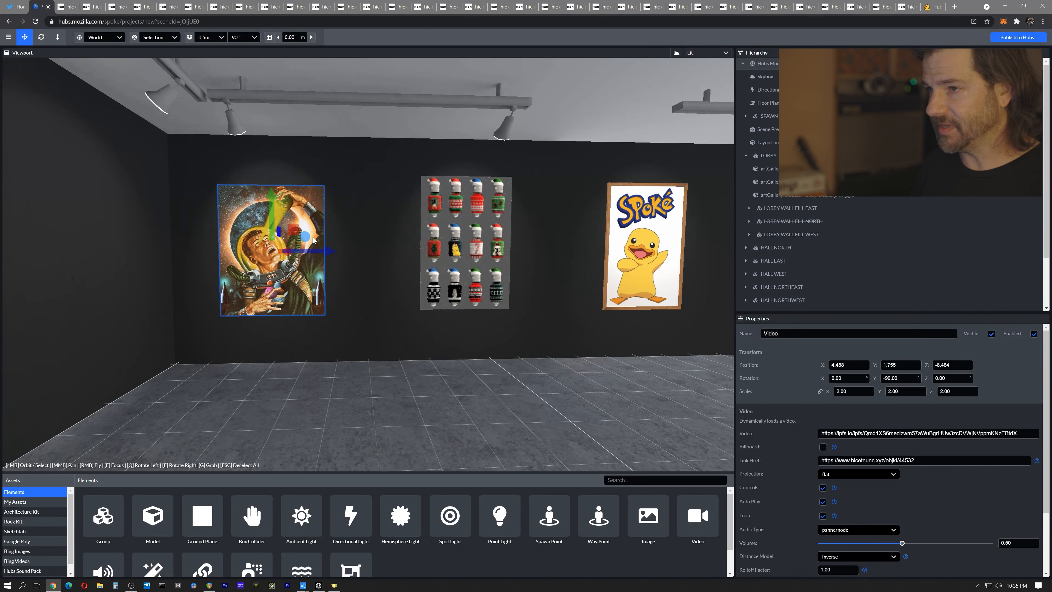
# Examine the position values of the bottle collection image and of the first and last duck logo pictures on the opposite wall
pyautogui.click(472, 227)
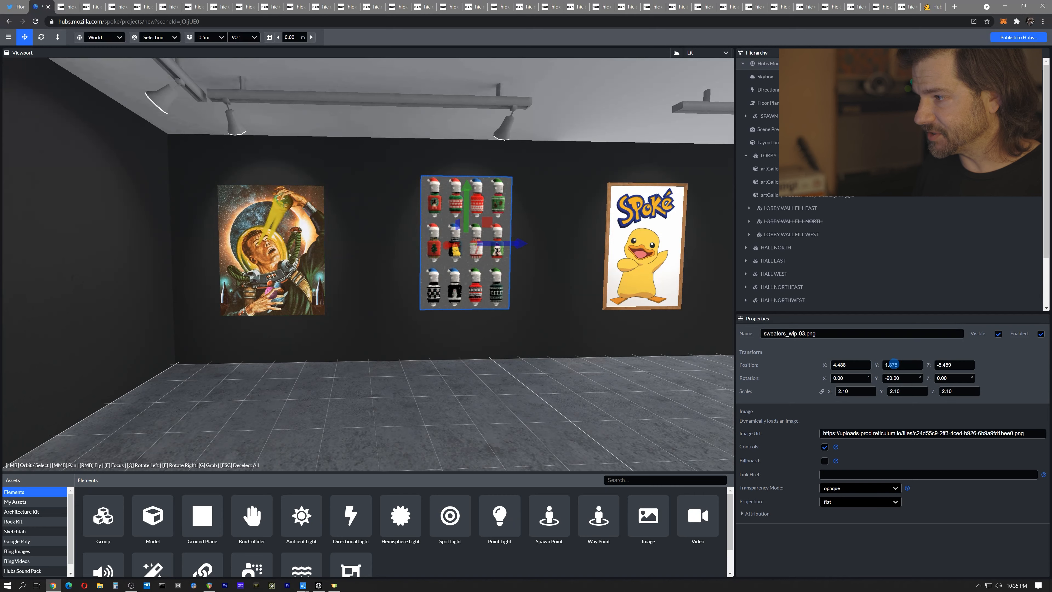
pyautogui.moveTo(393, 305); pyautogui.dragTo(41, 235, button='right')
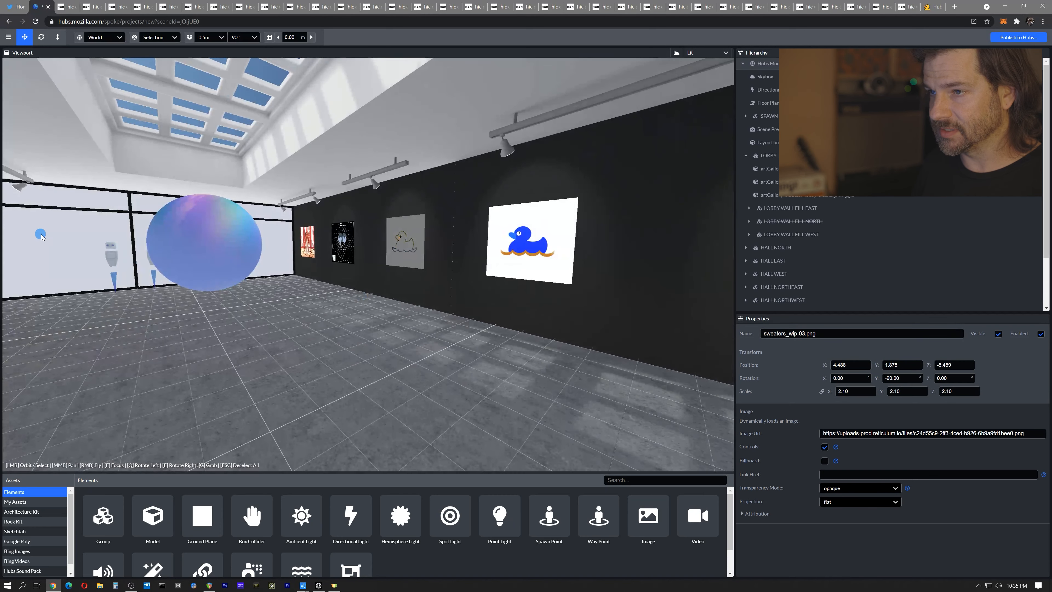
pyautogui.click(308, 246)
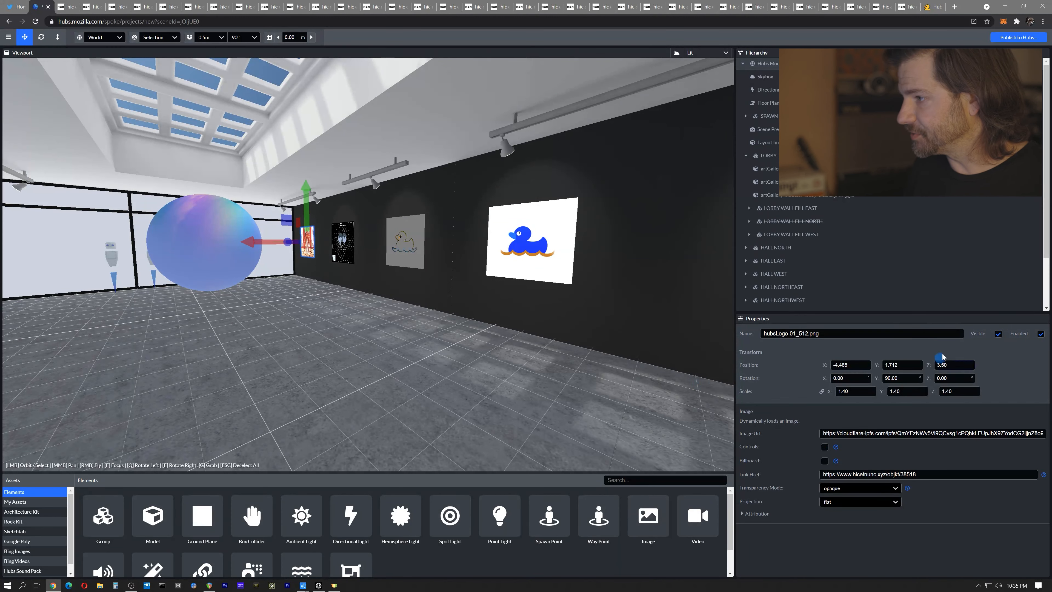
pyautogui.moveTo(606, 212); pyautogui.dragTo(661, 260)
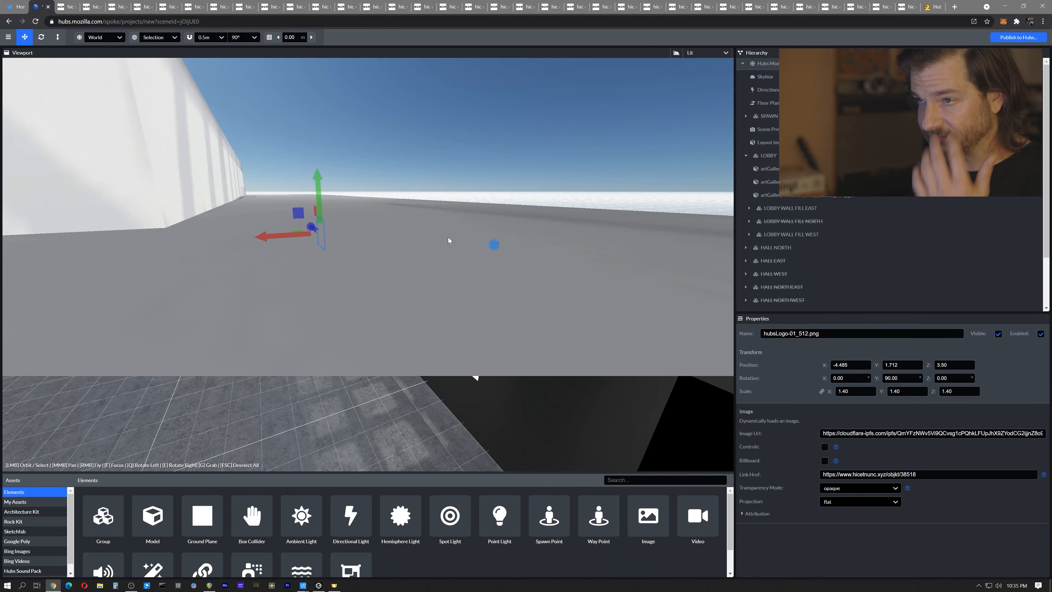
pyautogui.moveTo(319, 199); pyautogui.dragTo(318, 188)
pyautogui.moveTo(389, 280); pyautogui.dragTo(421, 252)
pyautogui.hotkey('ctrl', 'z')
pyautogui.moveTo(355, 255); pyautogui.dragTo(297, 227)
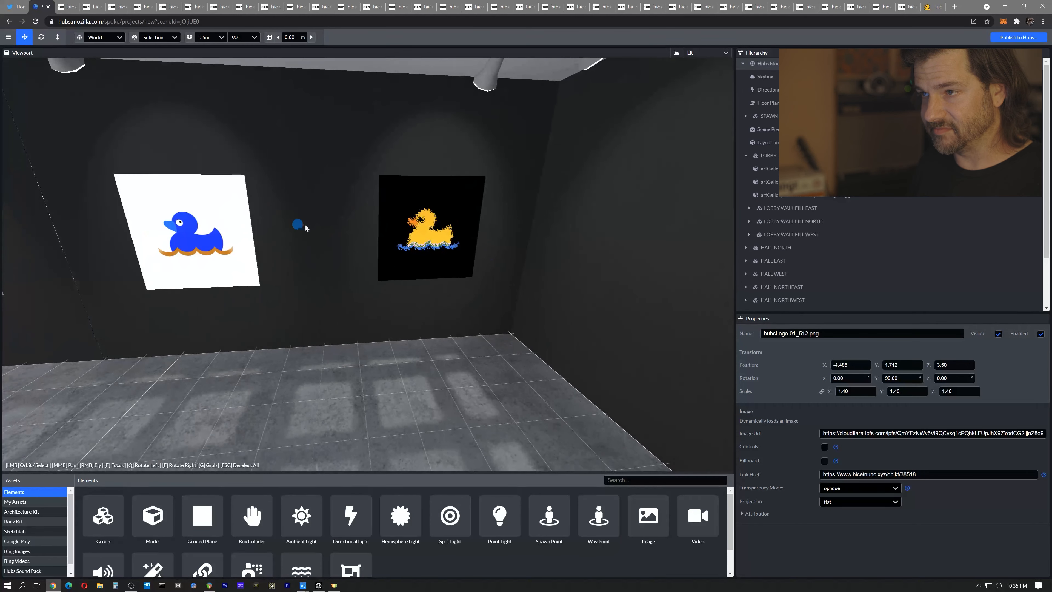
pyautogui.click(419, 220)
pyautogui.moveTo(331, 277); pyautogui.dragTo(335, 287, button='right')
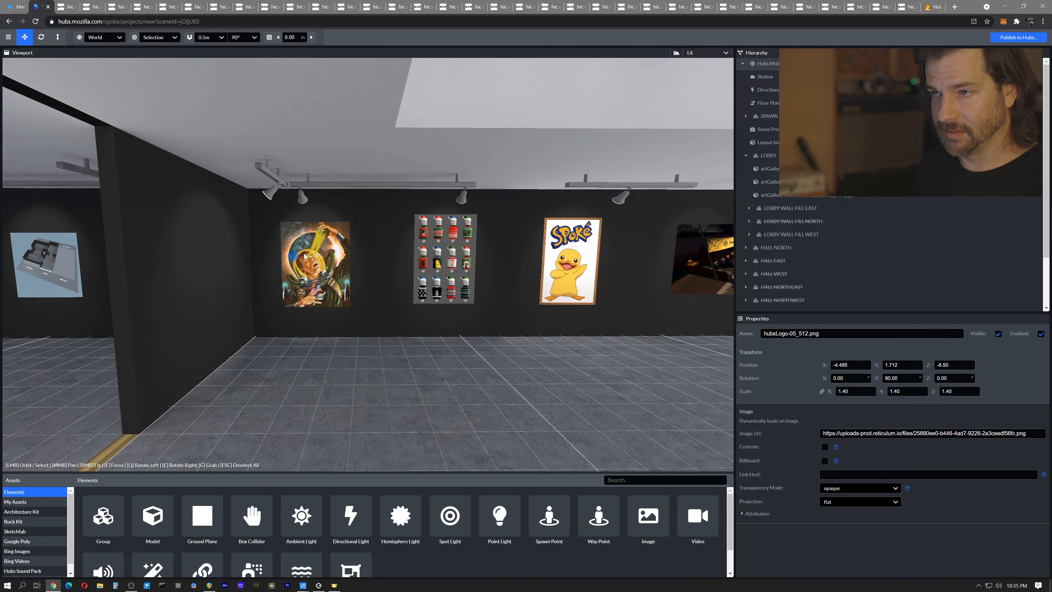
# Select the Earth Day video and go to its transform values
pyautogui.click(324, 258)
pyautogui.click(863, 377)
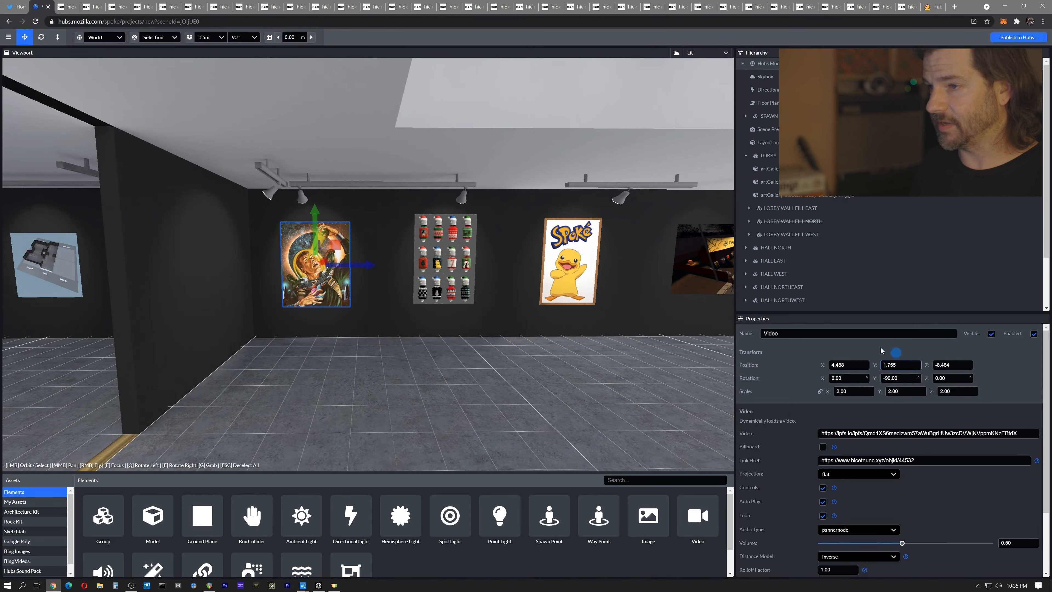
# Delete the sweaters picture from the gallery's back wall
pyautogui.click(364, 286)
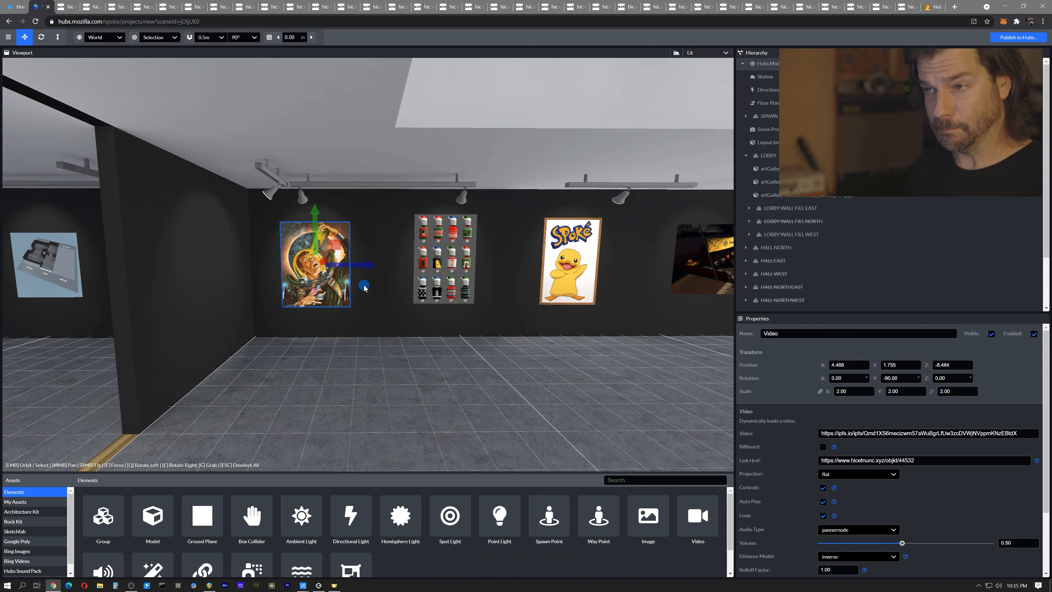
pyautogui.click(450, 259)
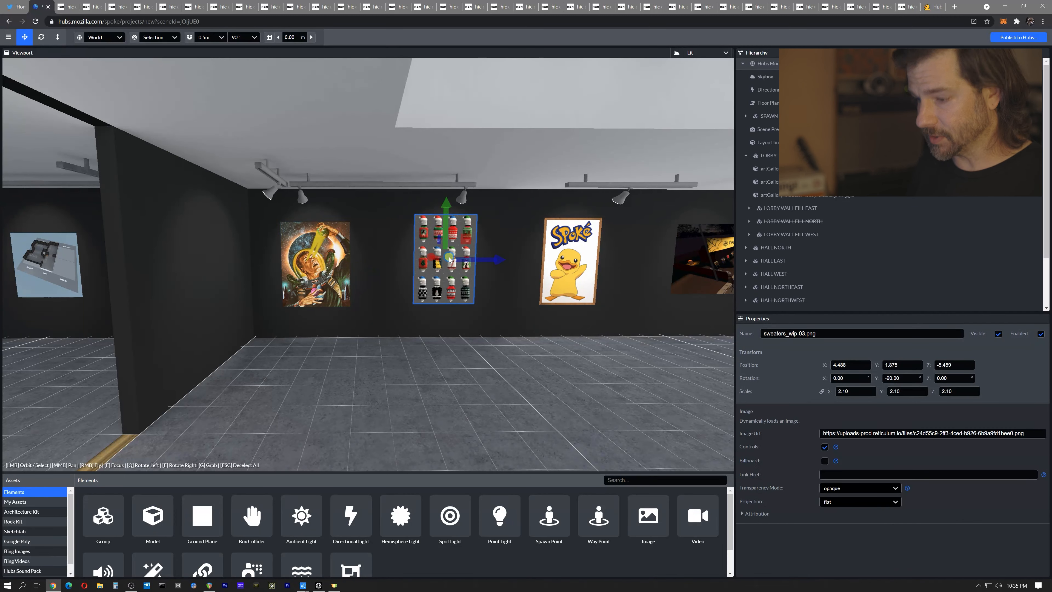
pyautogui.click(506, 254)
# Switch to the "Strike It Lucky" artwork page (OBJKT#41349) and copy its IPFS media link address
pyautogui.click(66, 8)
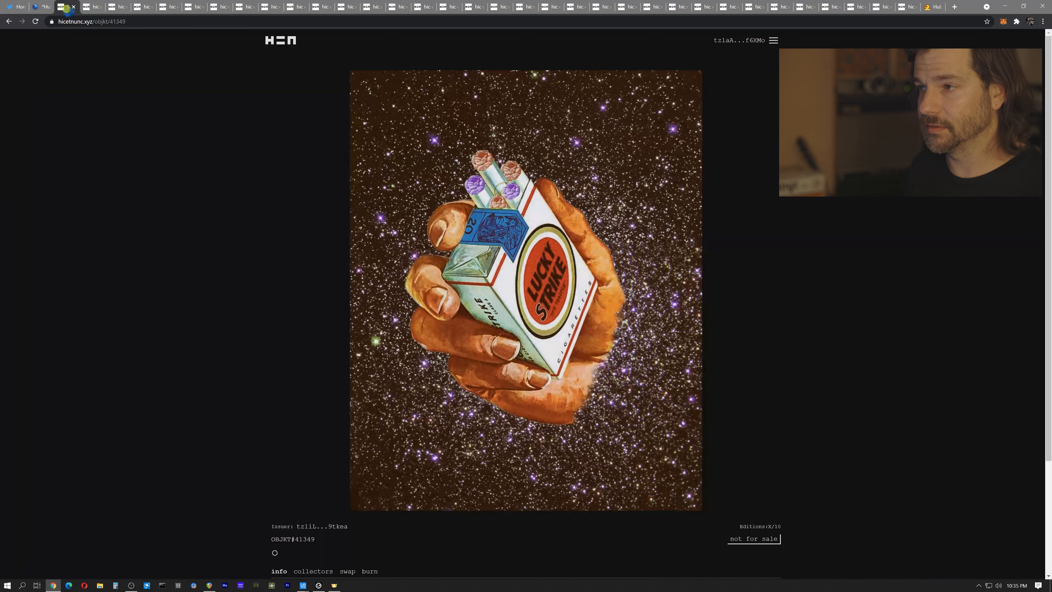
pyautogui.scroll(-3, 231, 317)
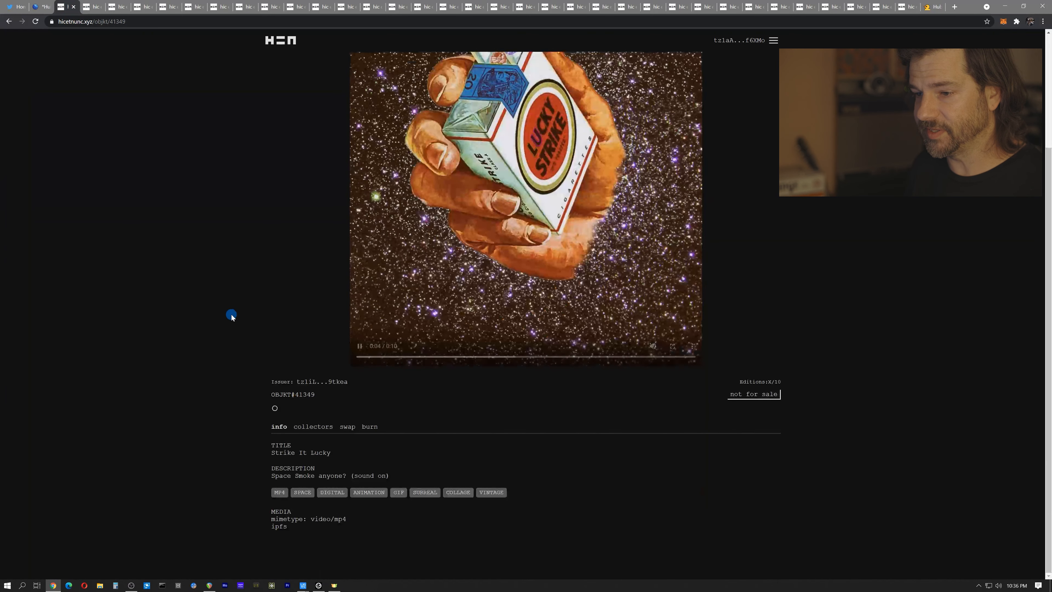
pyautogui.rightClick(277, 527)
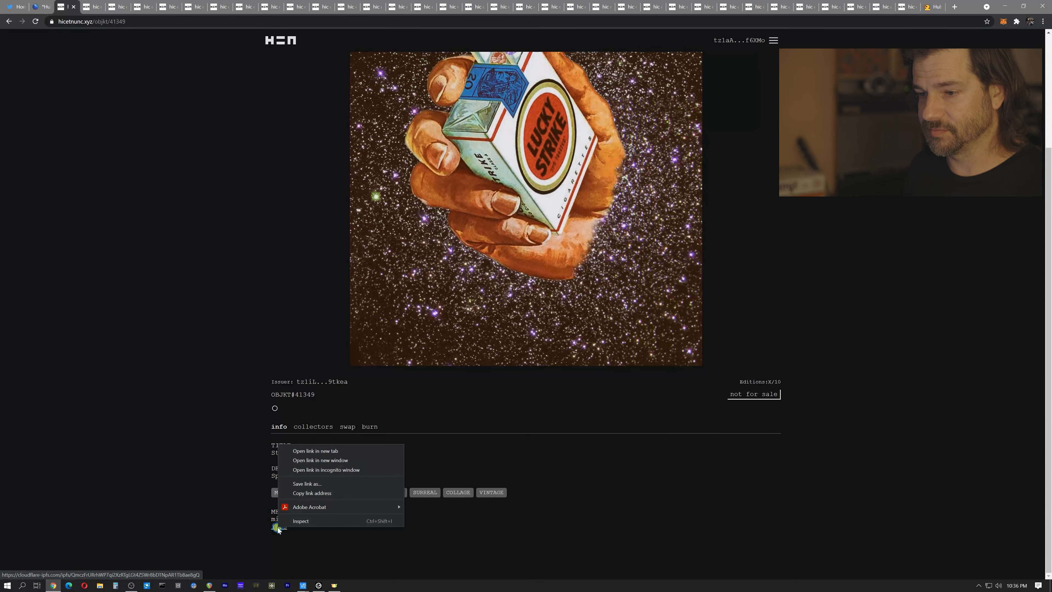
pyautogui.click(312, 492)
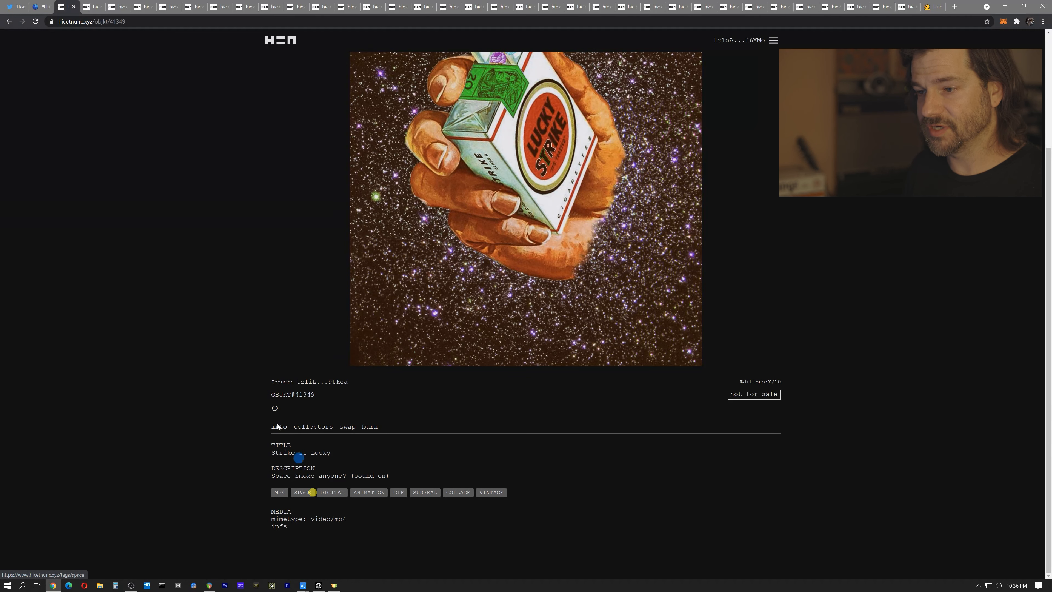
# Return to the Spoke scene, place a Video element in the gap on the back wall and raise it to Y about 1.756
pyautogui.click(42, 6)
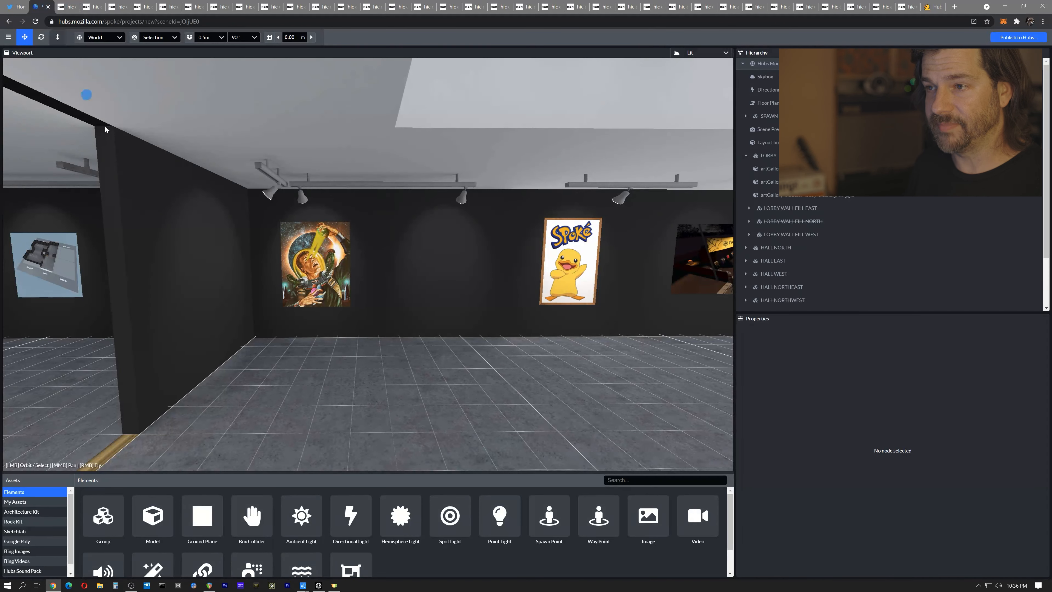
pyautogui.click(698, 514)
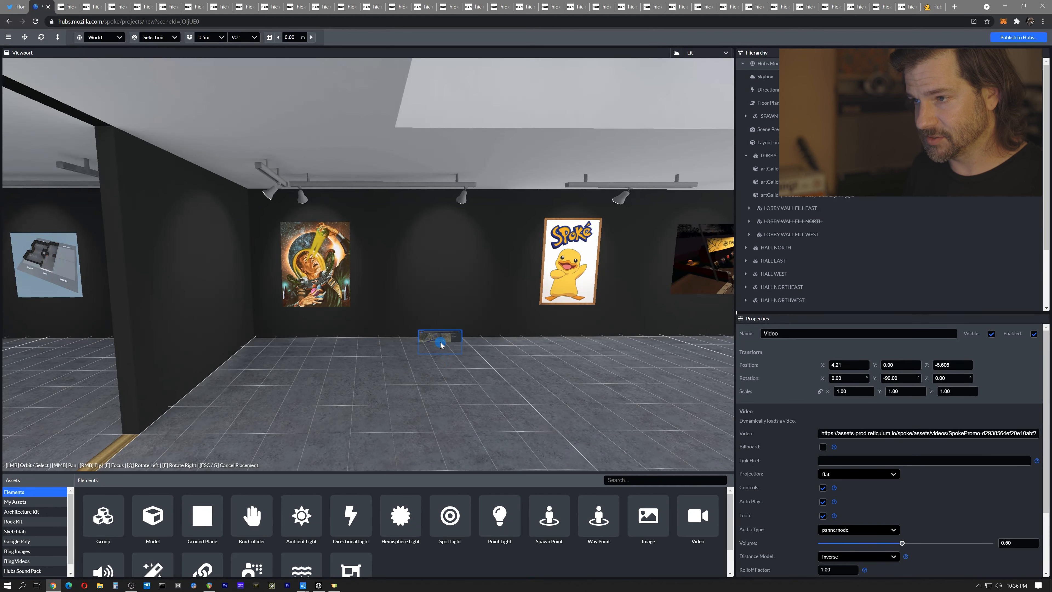
pyautogui.click(439, 343)
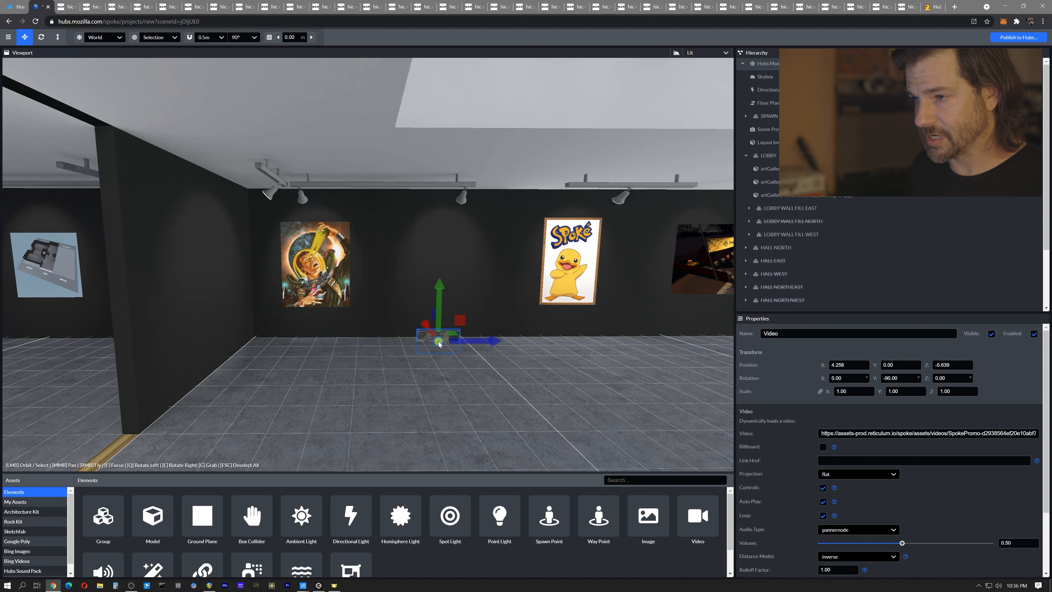
pyautogui.moveTo(440, 279); pyautogui.dragTo(440, 206)
pyautogui.click(863, 431)
pyautogui.hotkey('ctrl', 'a')
pyautogui.write('https://cloudflare-ipfs.com/ipfs/QmczFrURrhWP7qi2XzRTgLGt4ZSWr8bDTNpAR1TbBae8gQ')
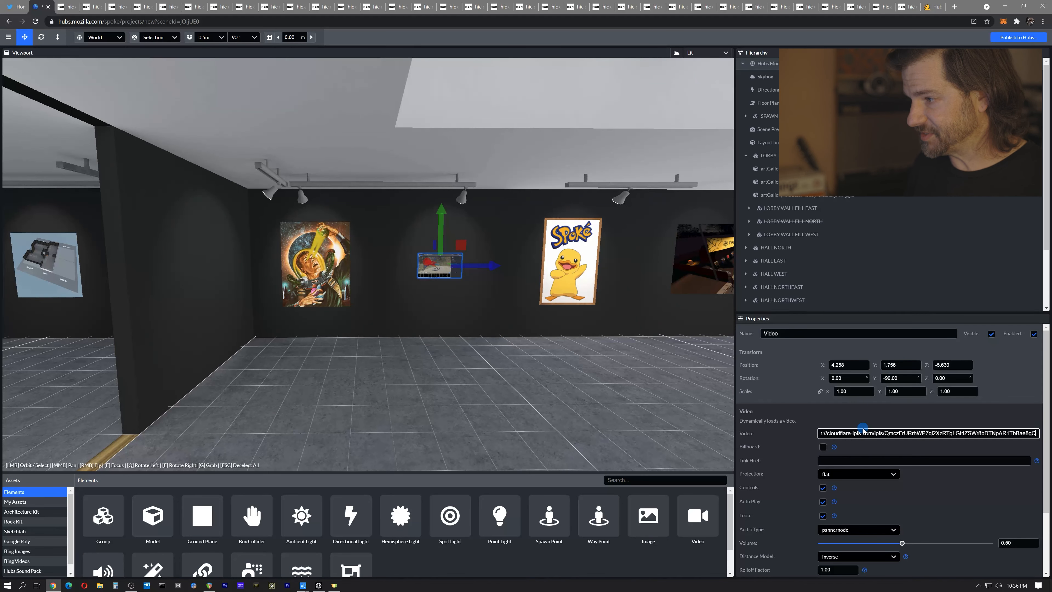
pyautogui.moveTo(837, 433); pyautogui.dragTo(879, 434)
pyautogui.click(838, 433)
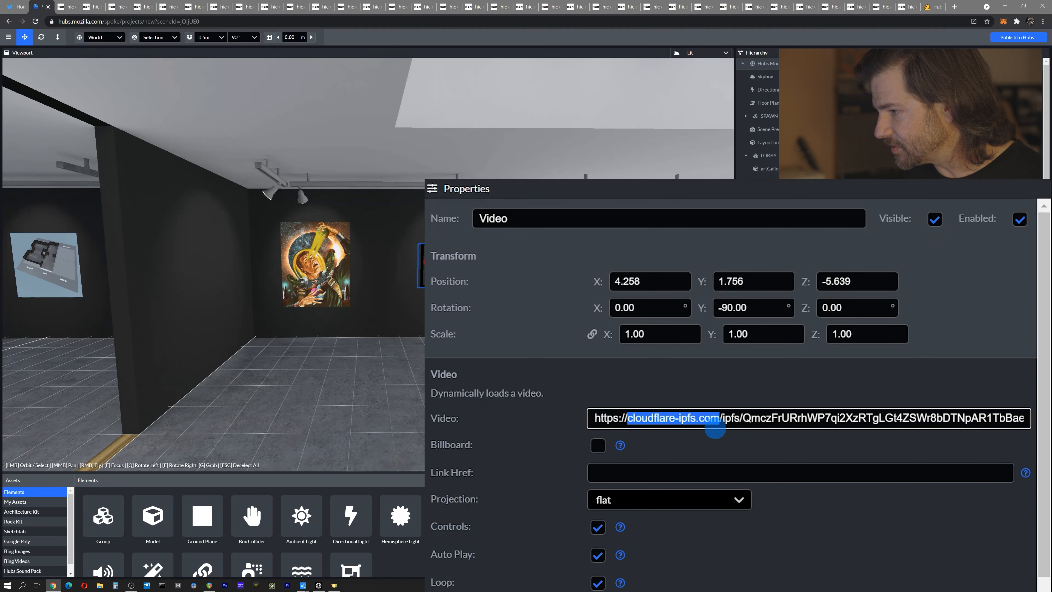
pyautogui.write('ipfs.io')
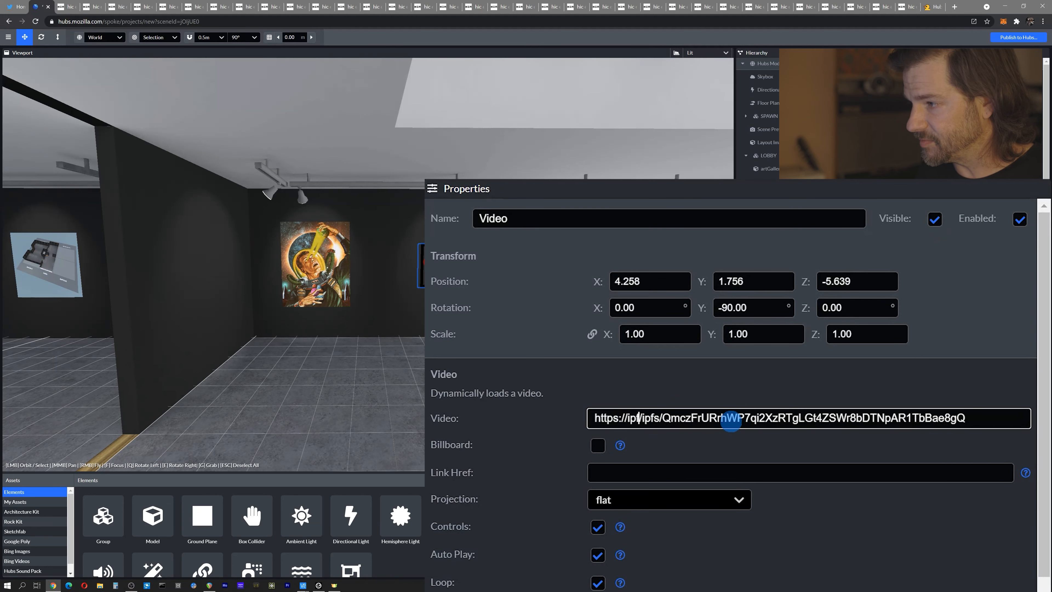
pyautogui.click(745, 371)
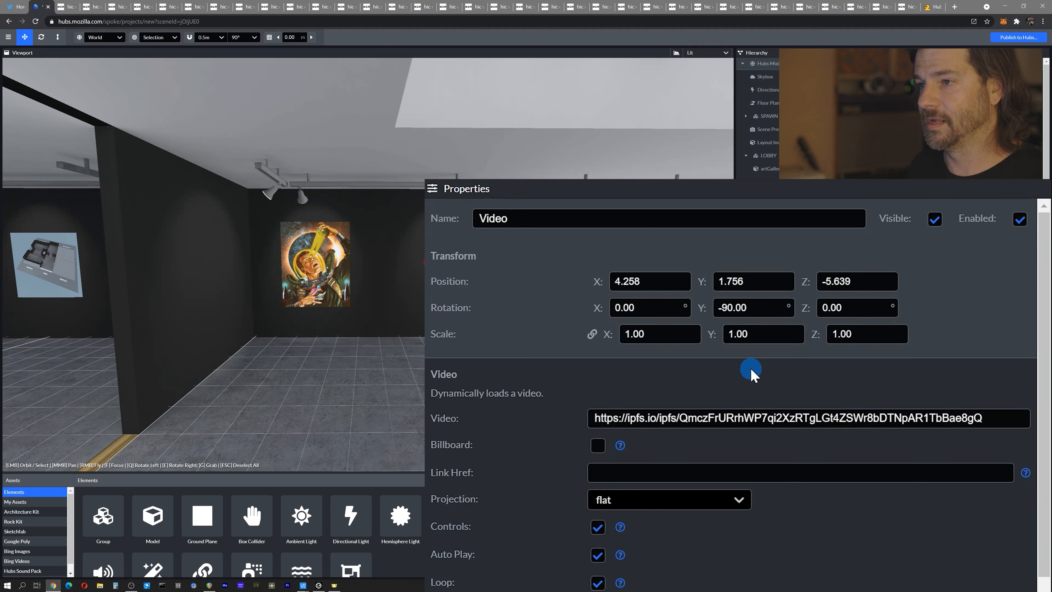
# Set the new video's scale to 2 on all axes
pyautogui.click(579, 220)
pyautogui.click(681, 334)
pyautogui.write('2')
pyautogui.click(187, 290)
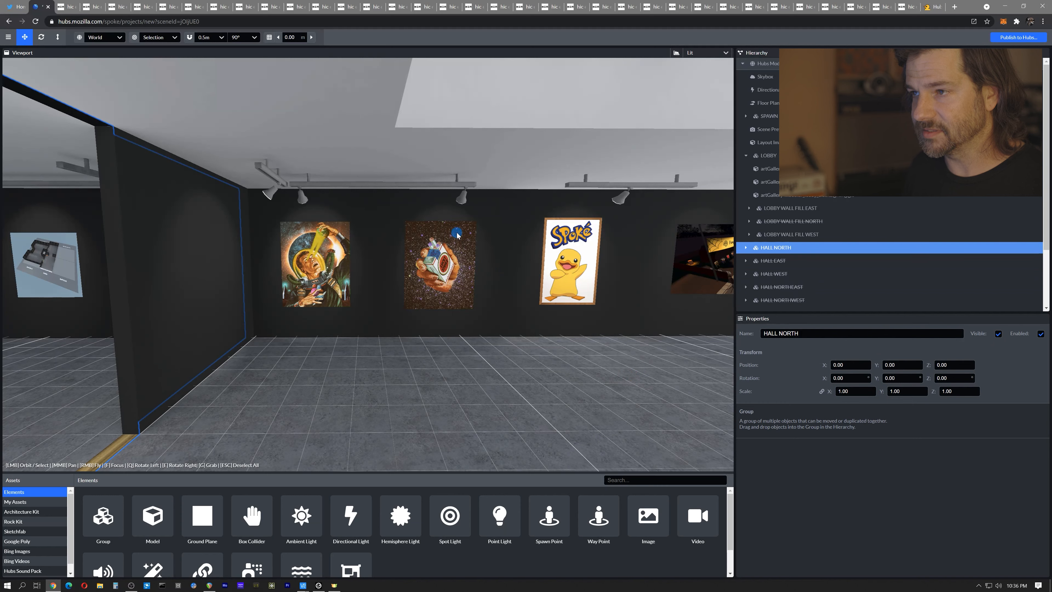
# Copy the neighbouring video's X position, 4.488, to the Lucky Strike video so both sit at the same depth
pyautogui.click(439, 265)
pyautogui.click(322, 268)
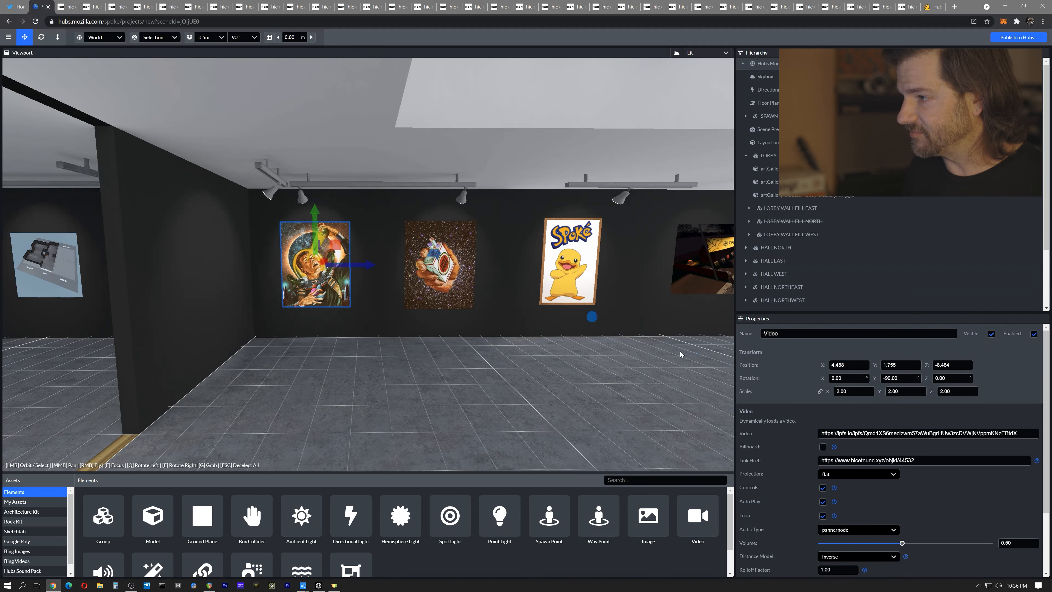
pyautogui.click(855, 365)
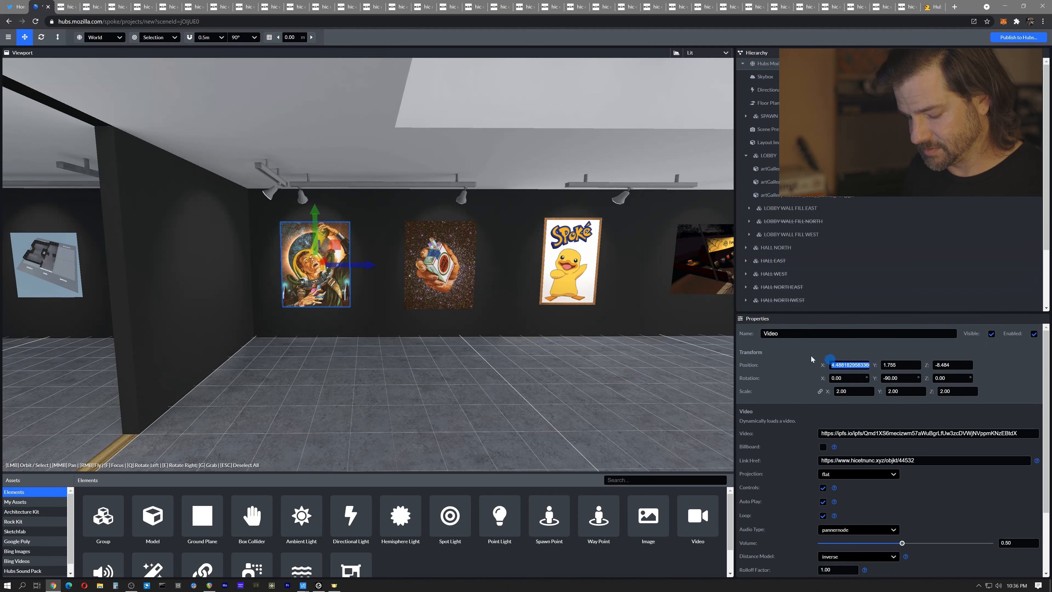
pyautogui.click(433, 257)
pyautogui.click(852, 365)
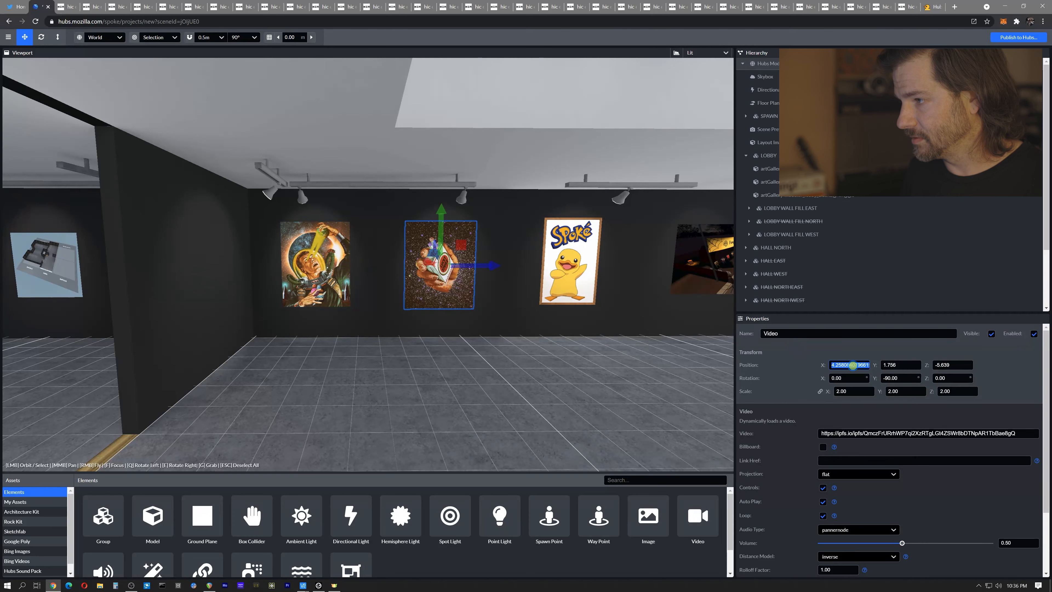
pyautogui.write('4.4881829583603')
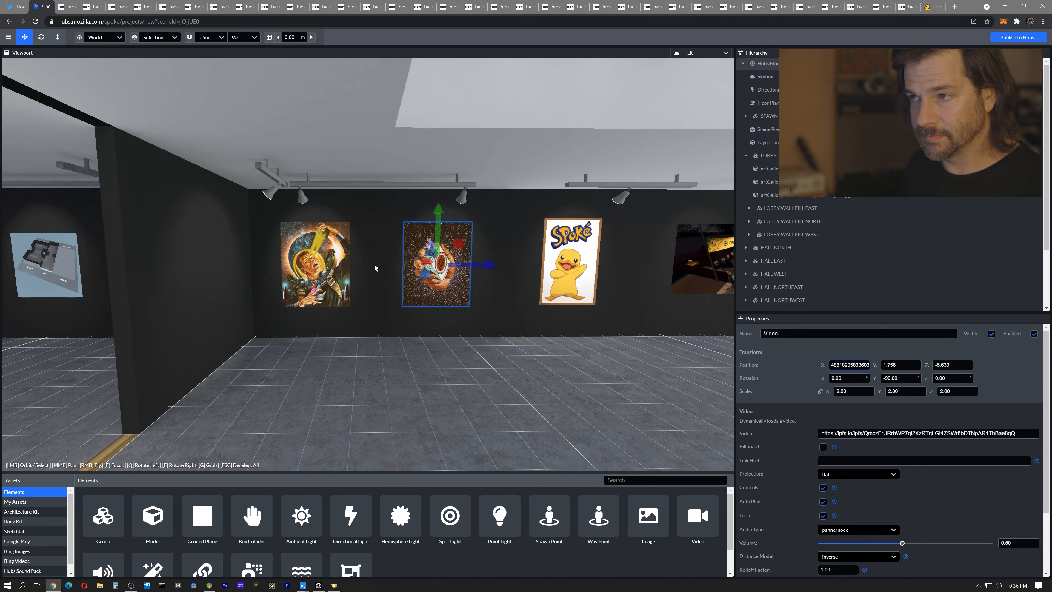
# Delete the Spoke duck picture from the back wall
pyautogui.click(565, 258)
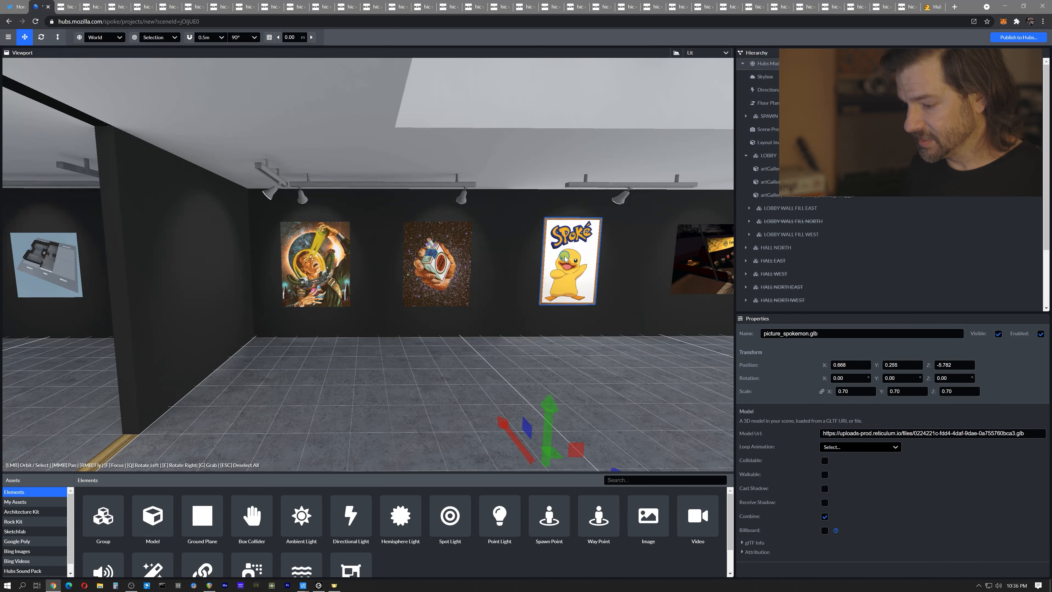
pyautogui.press('Delete')
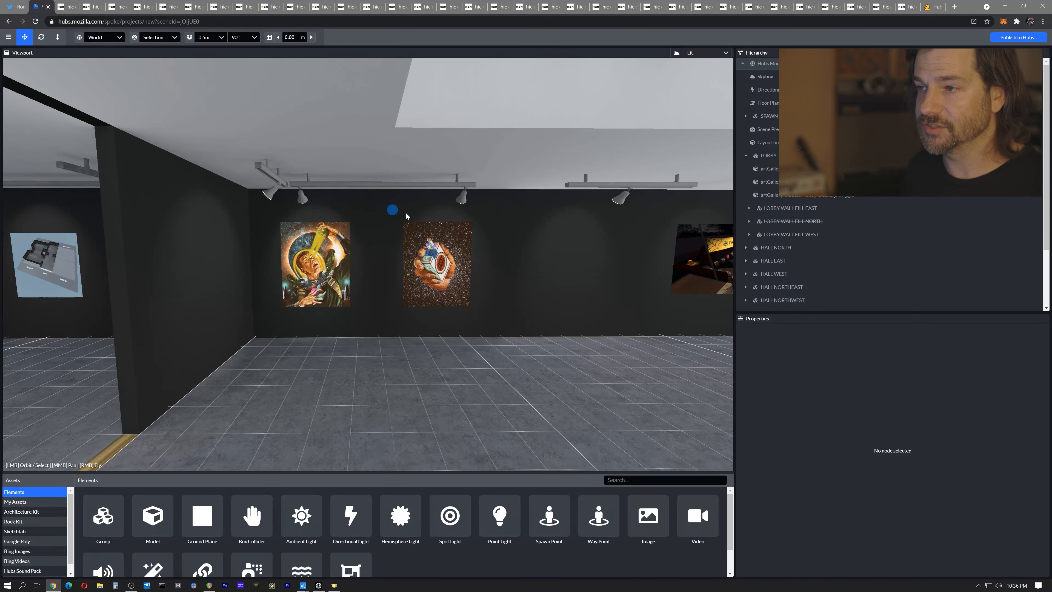
# Copy the web address of the "Strike It Lucky" artwork page and close that page
pyautogui.click(67, 7)
pyautogui.click(82, 21)
pyautogui.hotkey('ctrl', 'c')
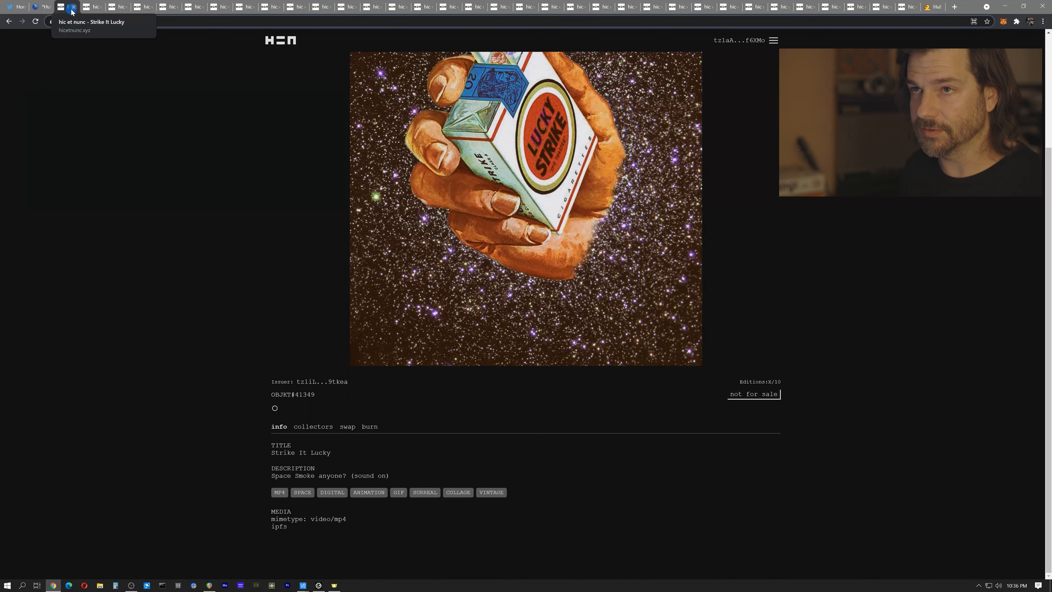
pyautogui.click(72, 7)
pyautogui.click(43, 6)
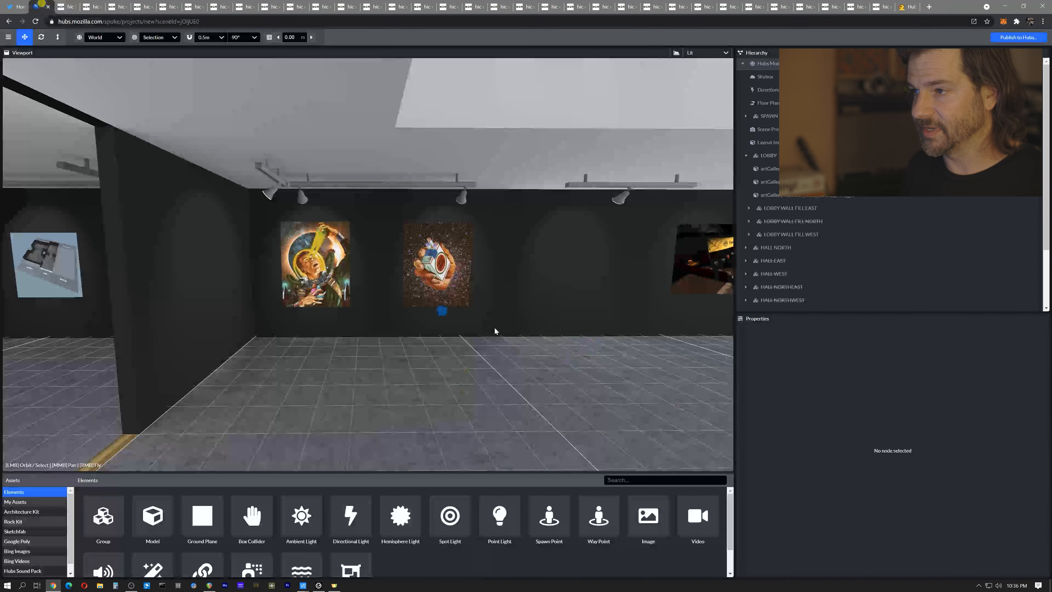
pyautogui.click(836, 458)
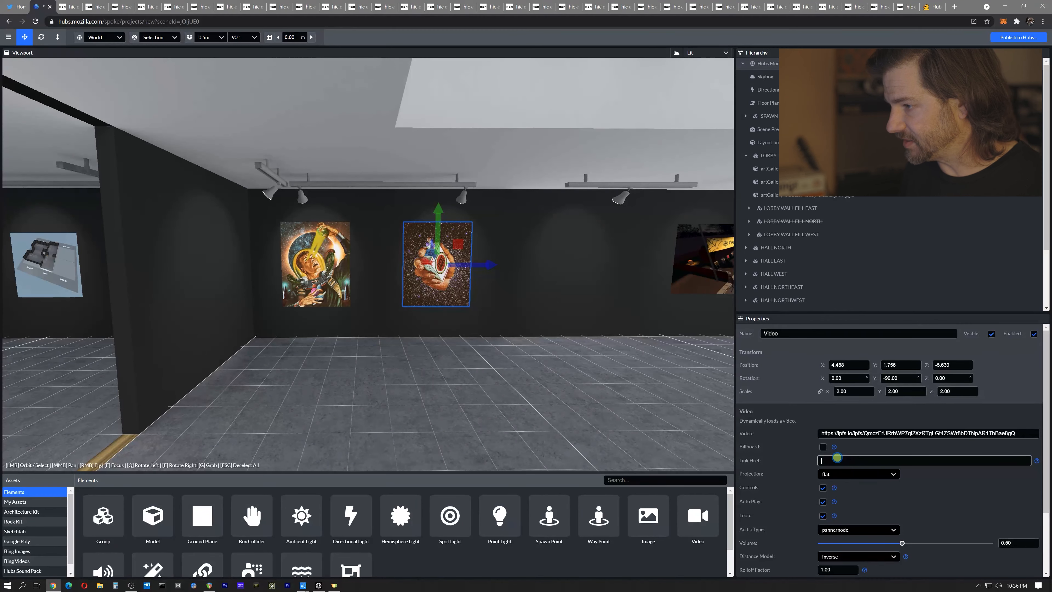
pyautogui.hotkey('ctrl', 'v')
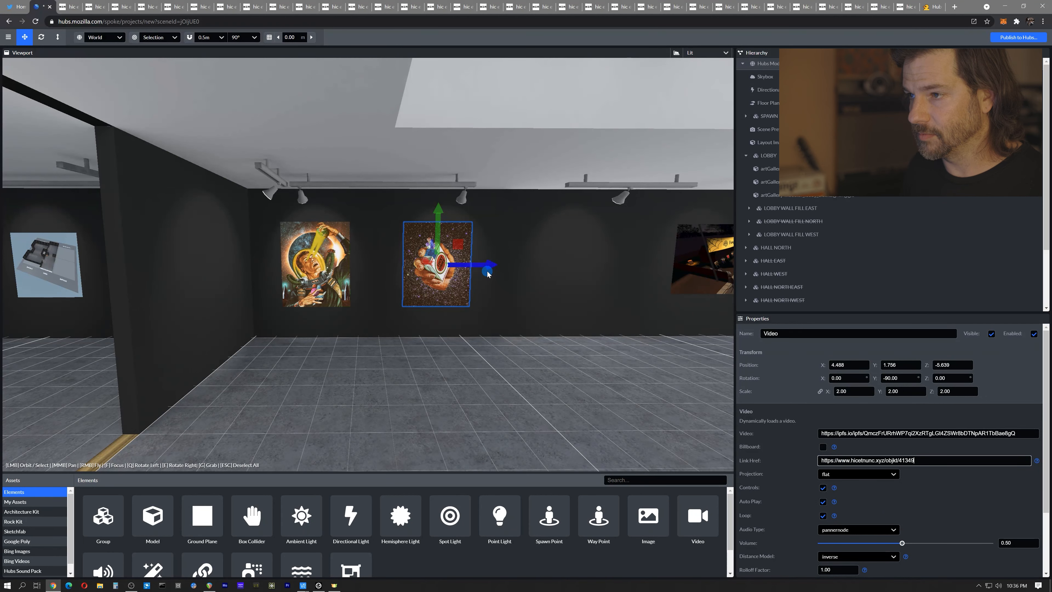
pyautogui.moveTo(489, 269); pyautogui.dragTo(493, 268)
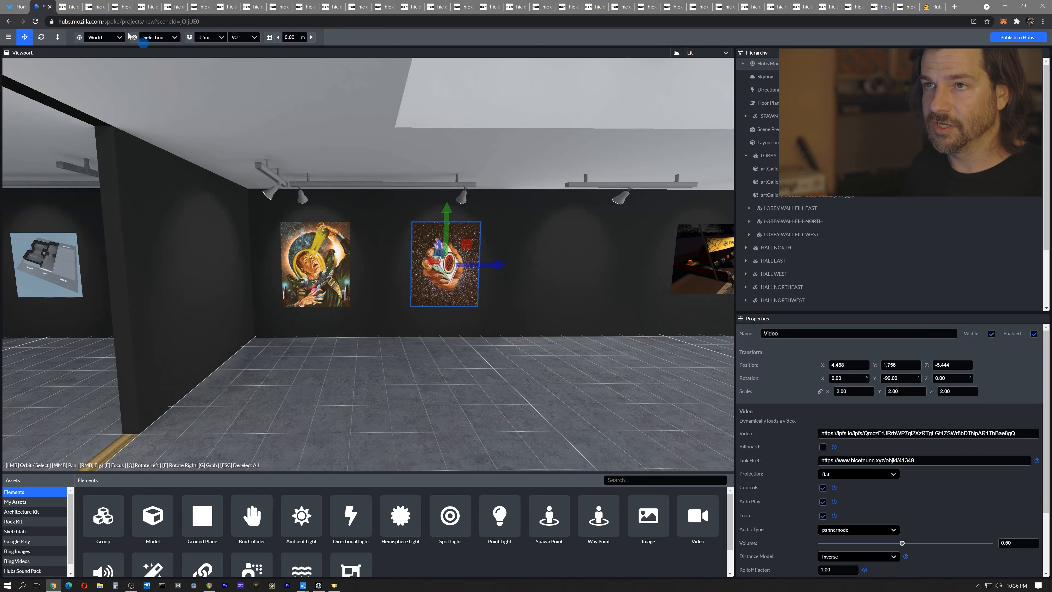
# Switch to the "Flower Power!" artwork page (OBJKT#62645) and copy its IPFS media link address
pyautogui.hotkey('ctrl', 'Tab')
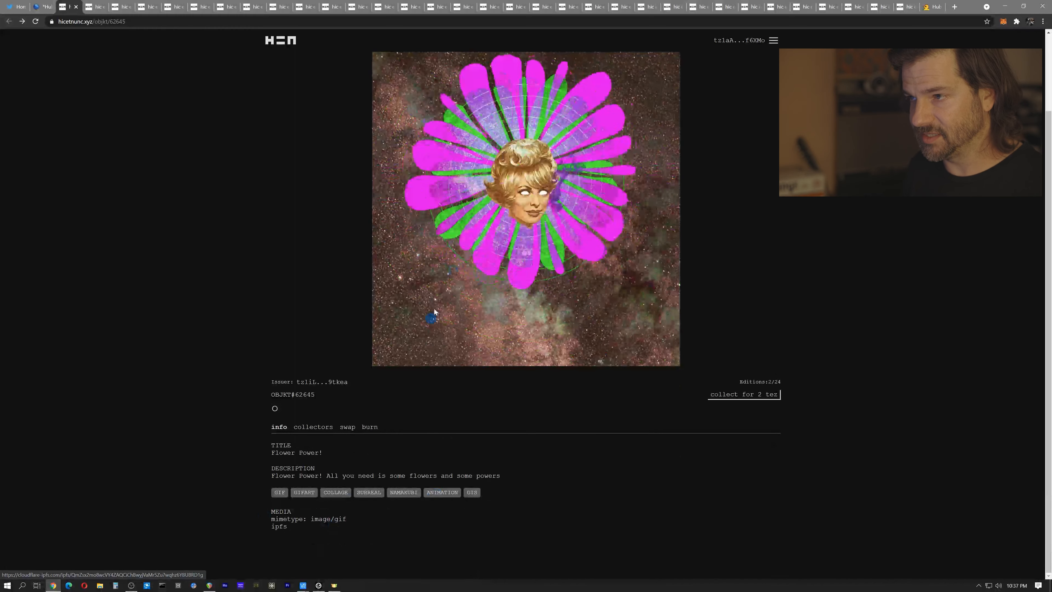
pyautogui.click(112, 25)
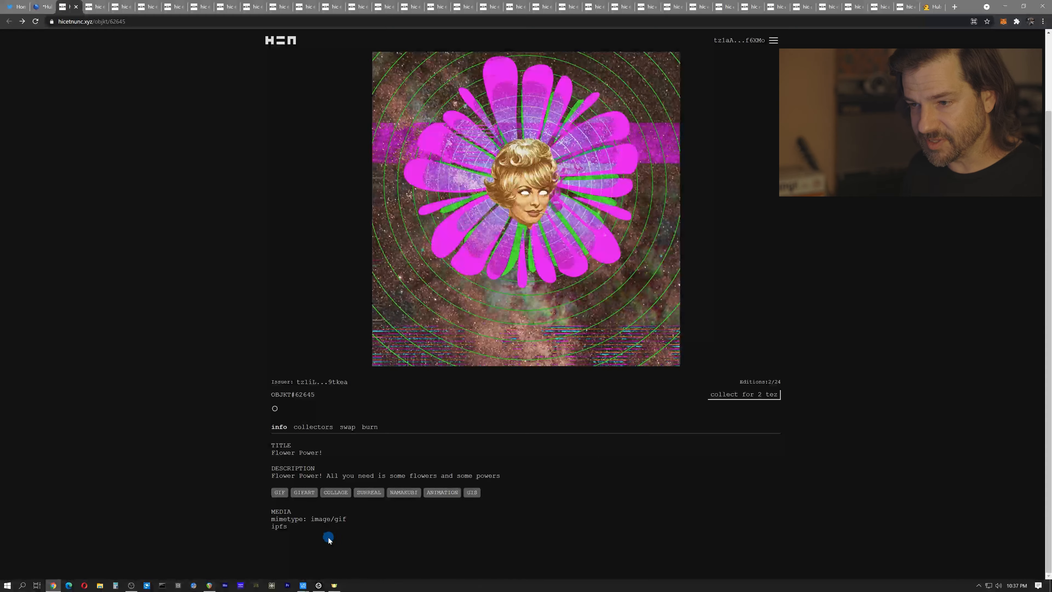
pyautogui.rightClick(279, 526)
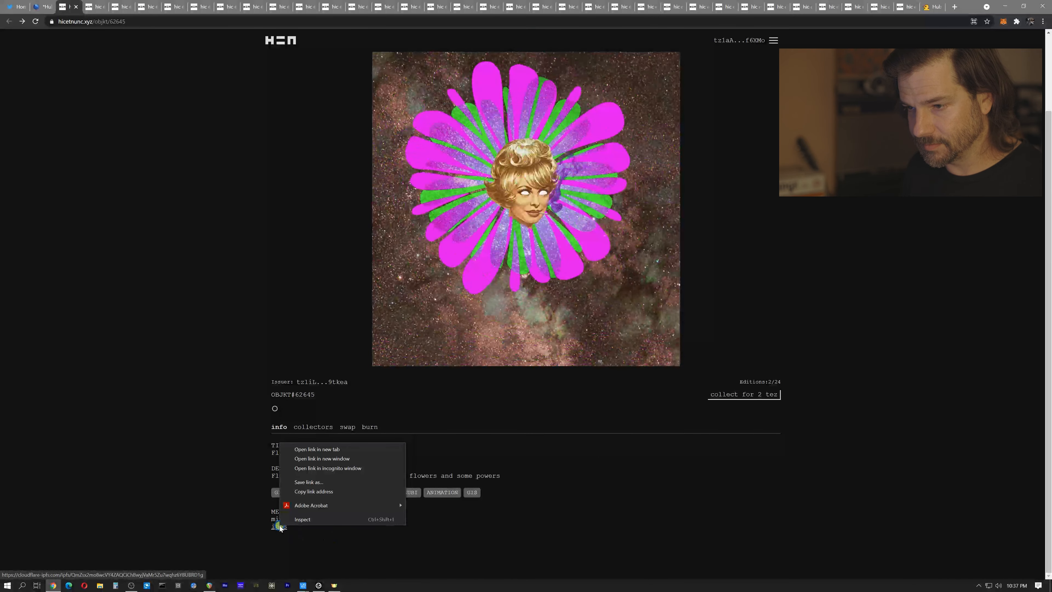
pyautogui.click(313, 491)
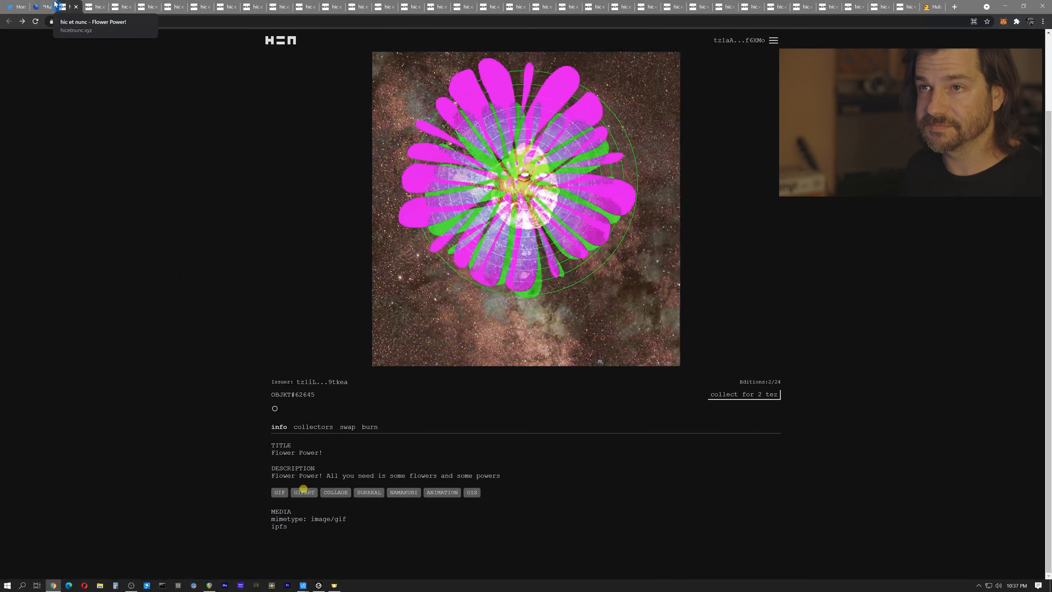
# Return to the Spoke scene and place an Image element on the floor below the empty wall spot, at about X 4.401, Z -2.466
pyautogui.click(41, 6)
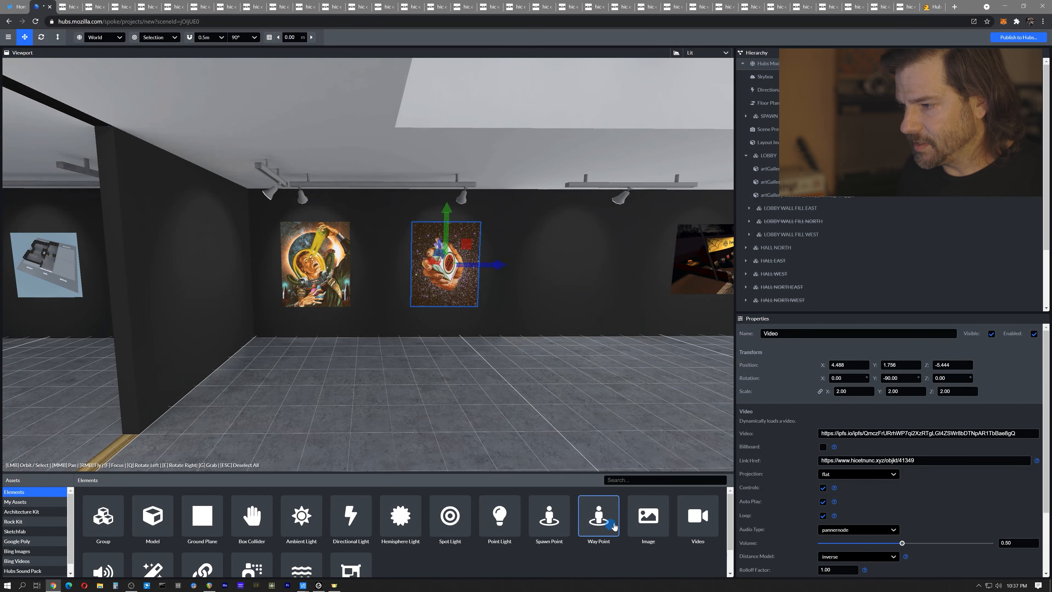
pyautogui.click(649, 516)
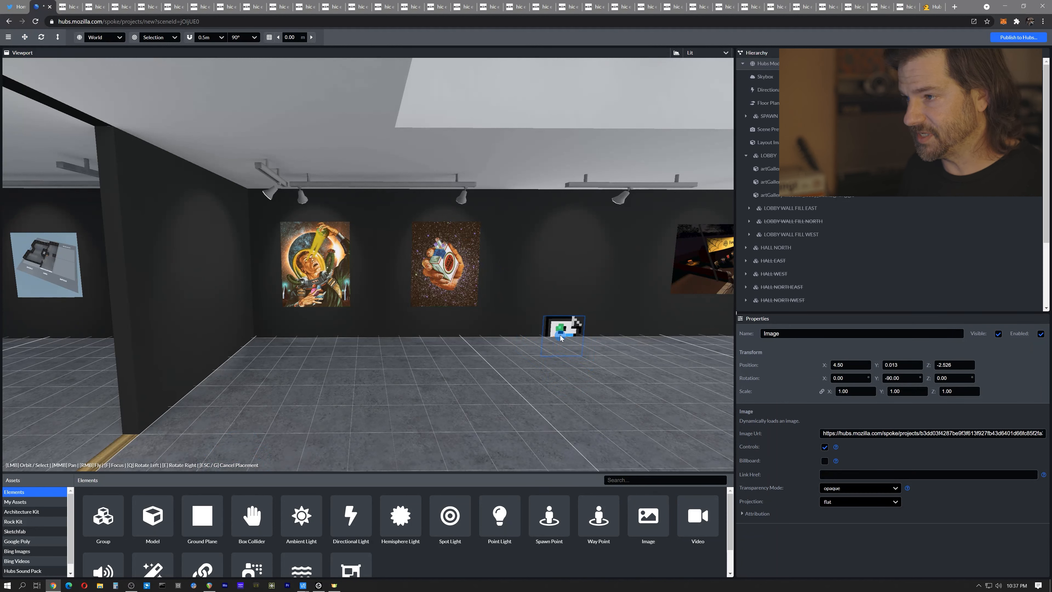
pyautogui.click(569, 341)
# Set the new image's URL to the copied "Flower Power!" cloudflare-ipfs.com link and its scale to 2
pyautogui.click(881, 432)
pyautogui.hotkey('ctrl', 'a')
pyautogui.hotkey('ctrl', 'v')
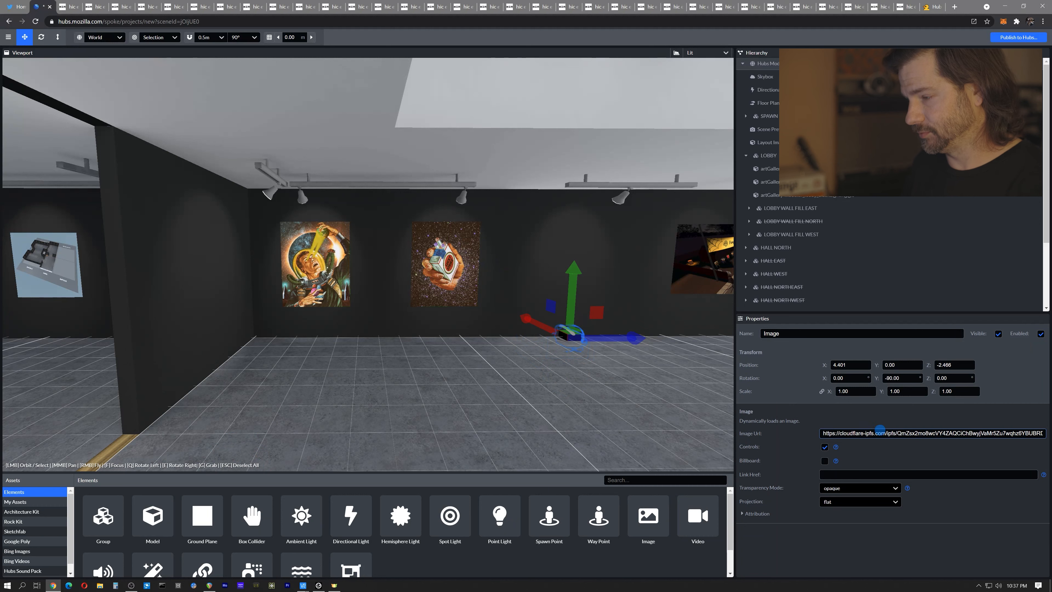
pyautogui.click(753, 375)
pyautogui.click(788, 338)
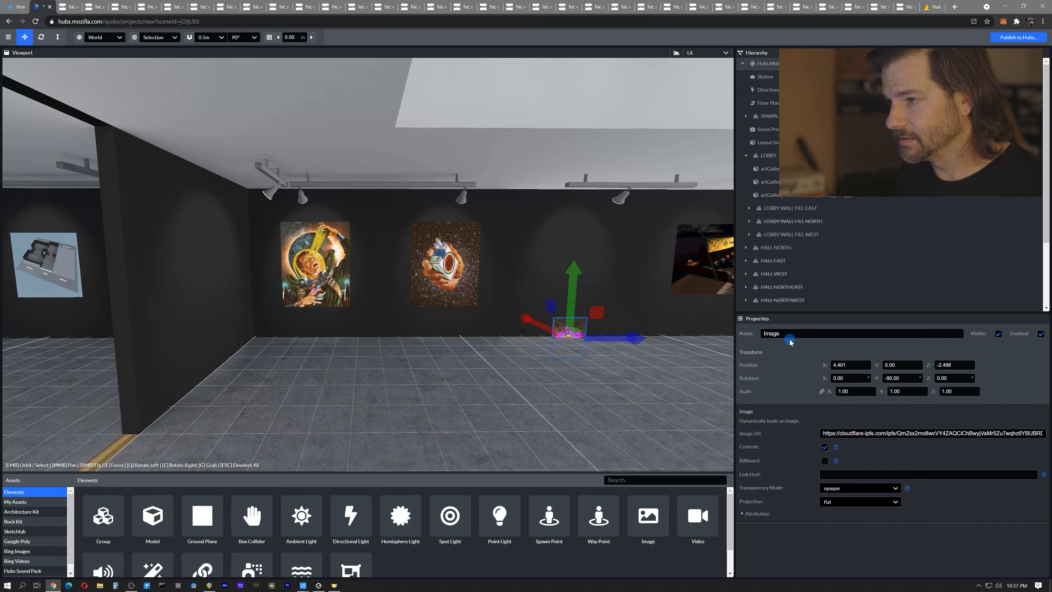
pyautogui.click(852, 378)
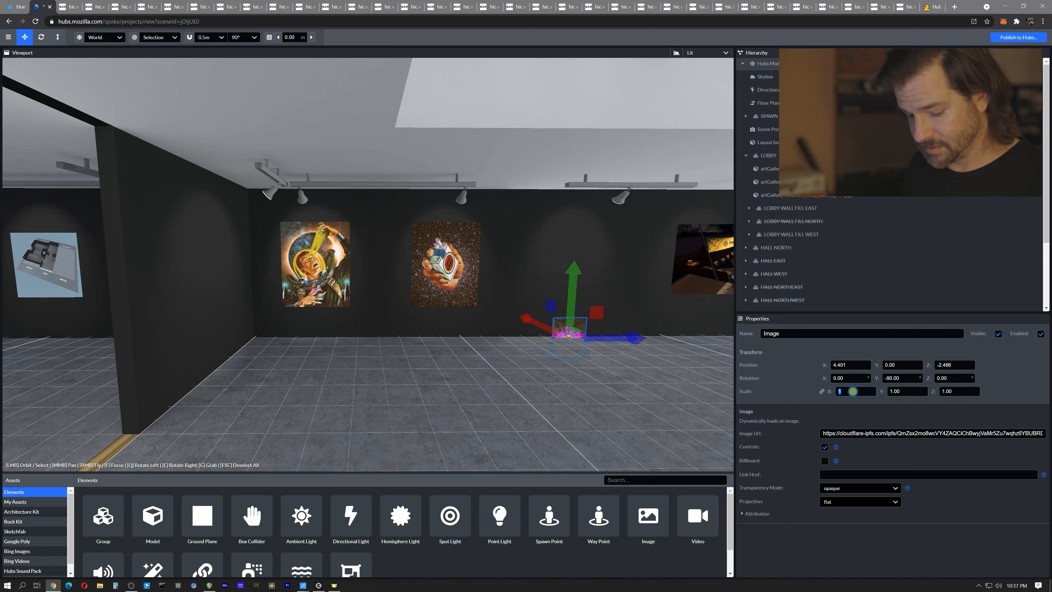
pyautogui.write('2')
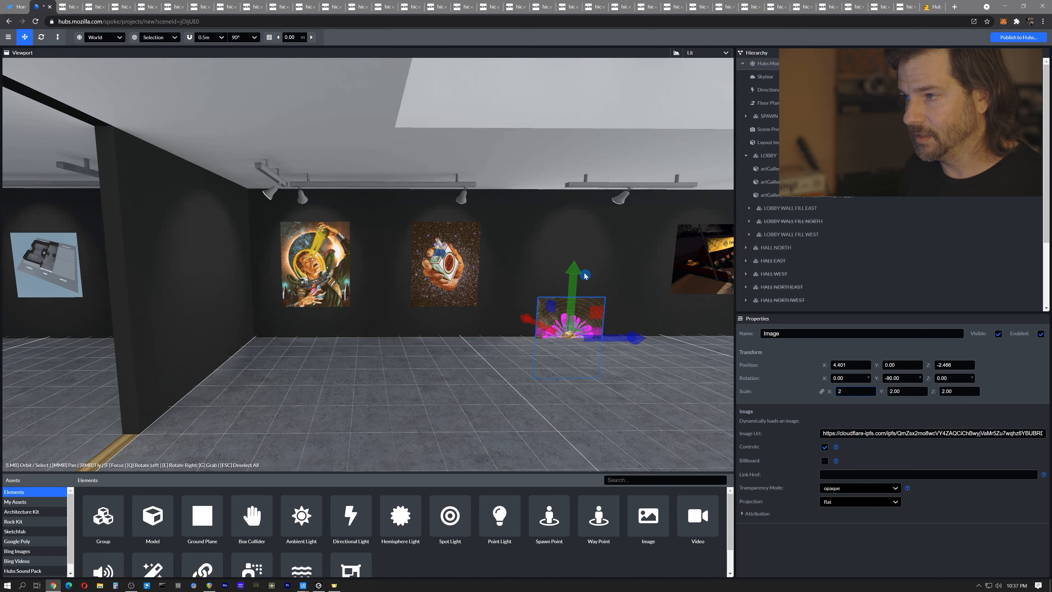
# Raise the "Flower Power!" image to Y 1.75 and set its X position to the Lucky Strike video's value, 4.488
pyautogui.click(895, 365)
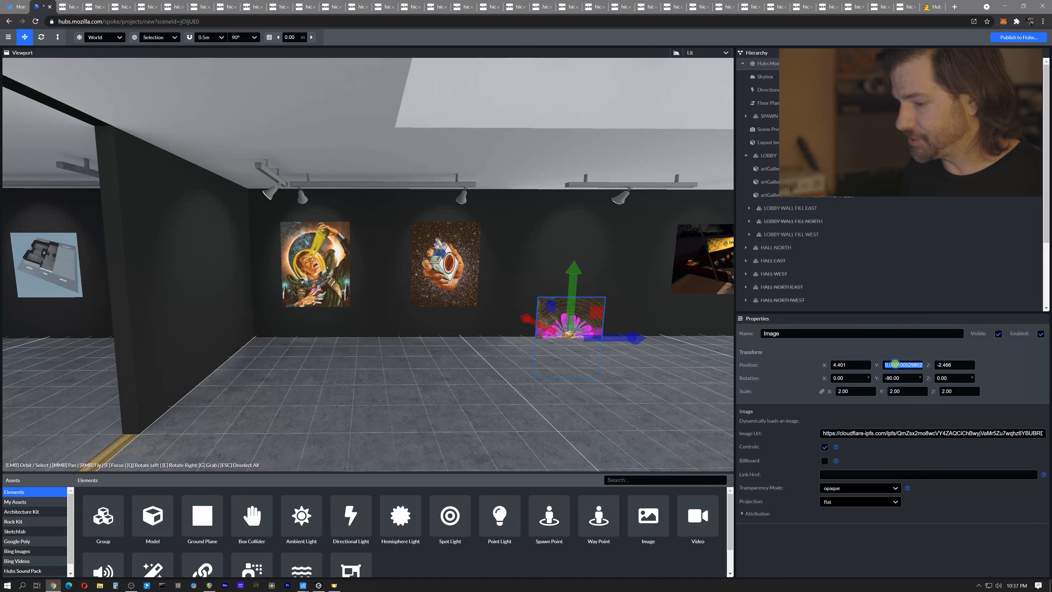
pyautogui.write('1.75')
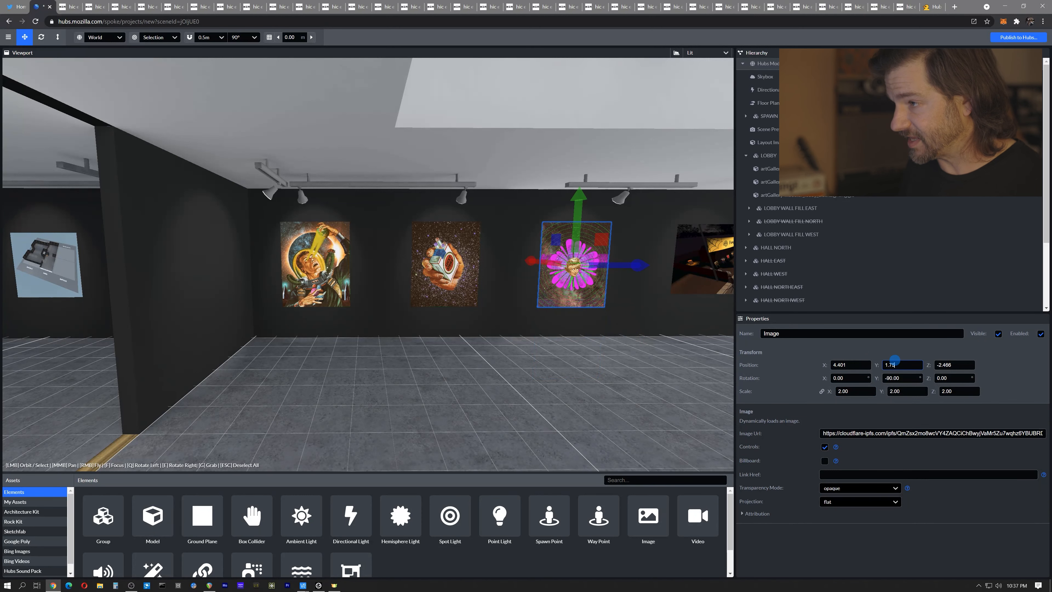
pyautogui.click(446, 259)
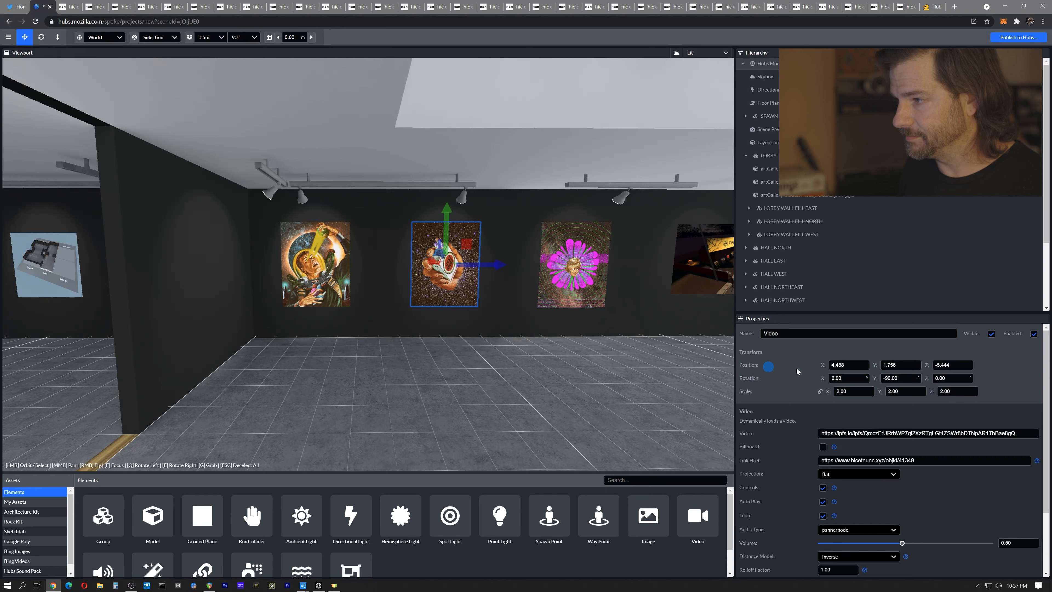
pyautogui.click(849, 366)
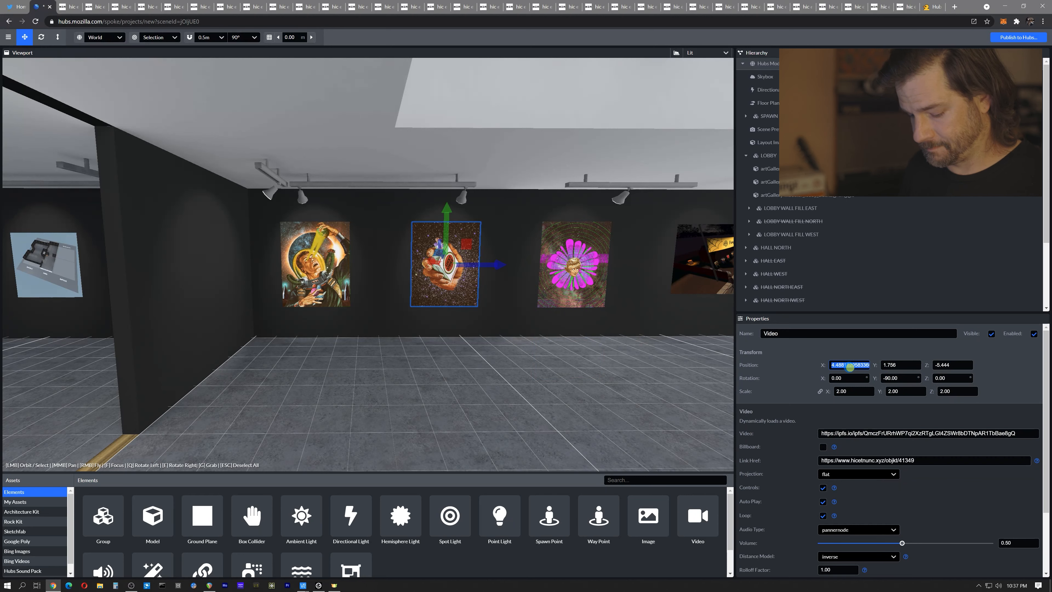
pyautogui.click(579, 271)
pyautogui.click(847, 364)
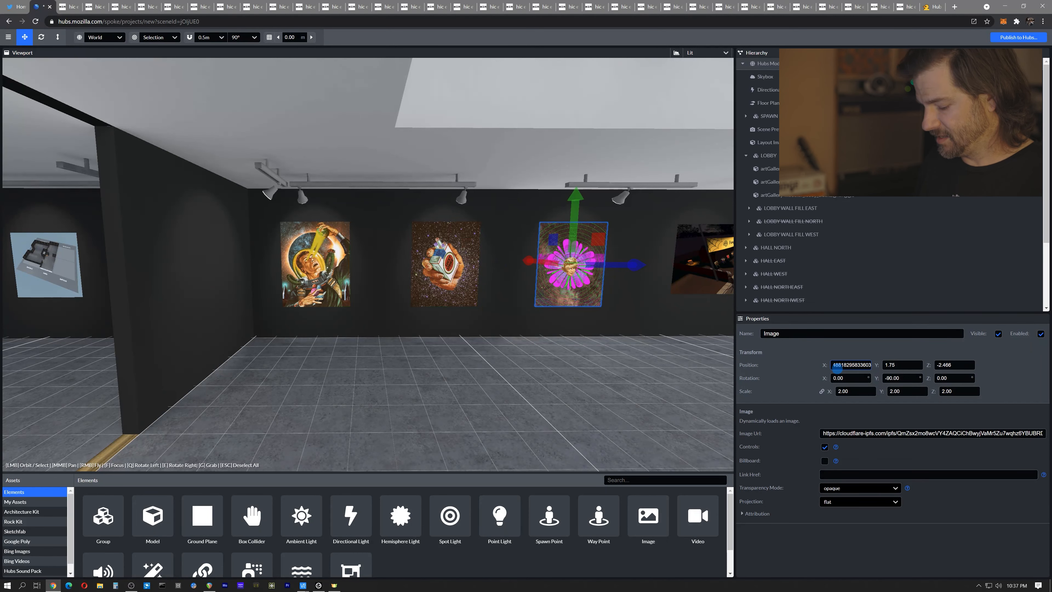
pyautogui.moveTo(510, 282); pyautogui.dragTo(405, 283, button='right')
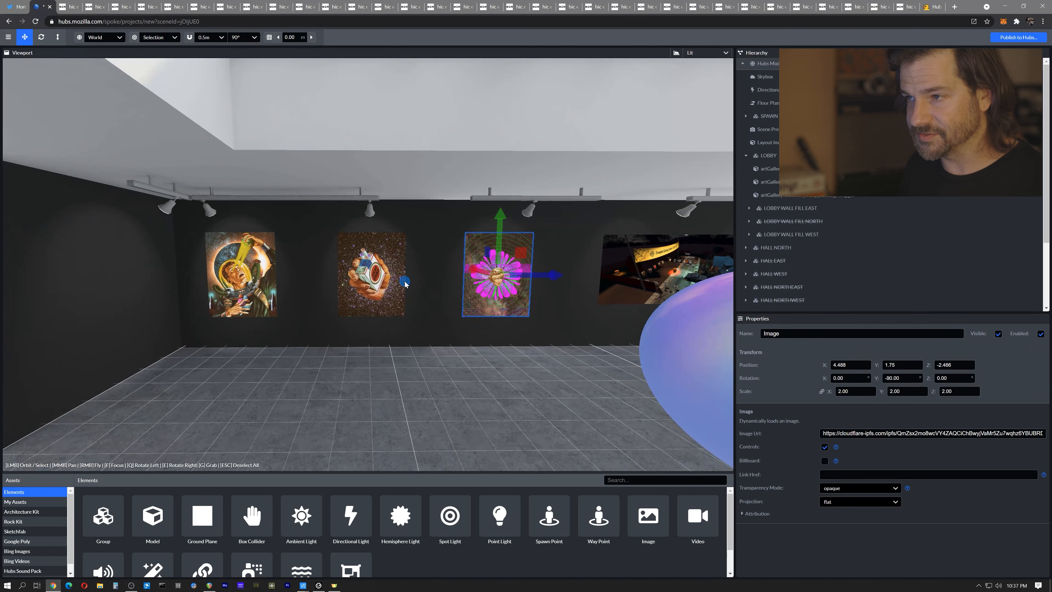
pyautogui.press('e')
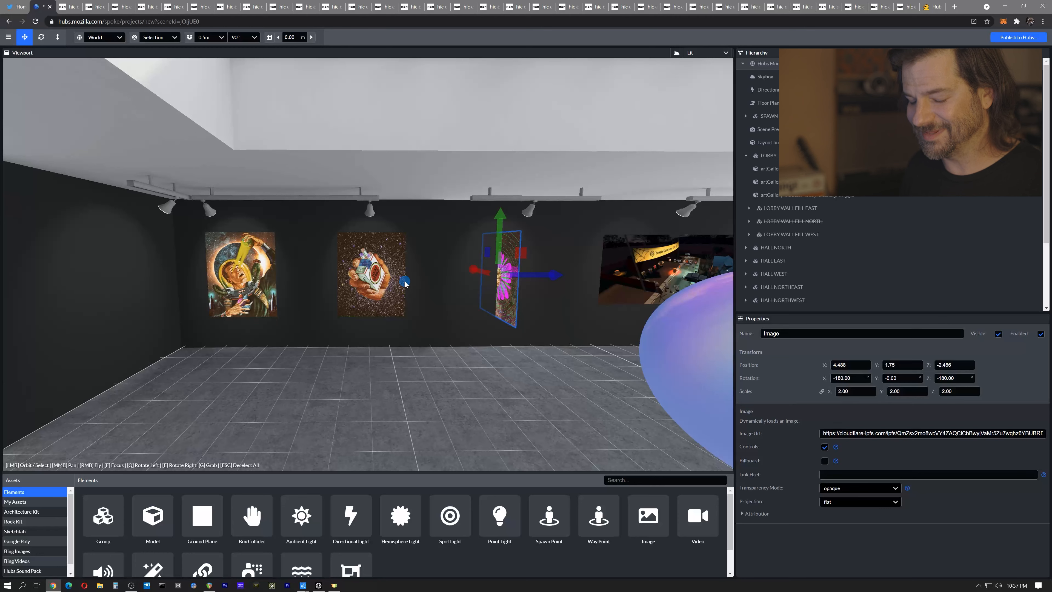
pyautogui.press('q')
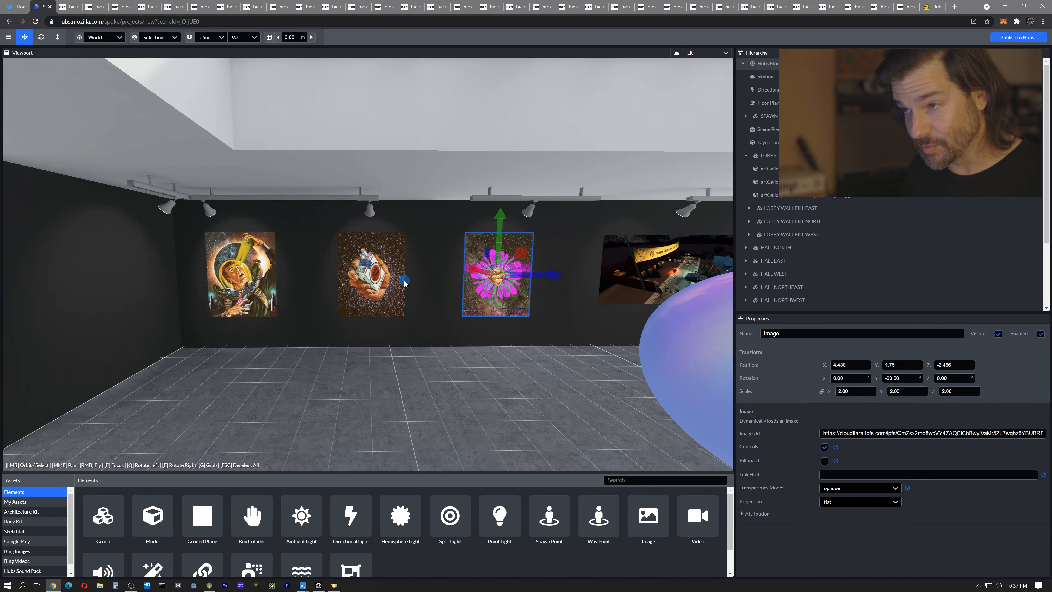
# Examine the row of artworks on the wall from a distance and up close, checking the "Flower Power!" image's placement
pyautogui.moveTo(428, 245); pyautogui.dragTo(388, 164, button='right')
pyautogui.press('w')
pyautogui.click(389, 164)
pyautogui.moveTo(504, 297); pyautogui.dragTo(653, 421, button='right')
pyautogui.press('s')
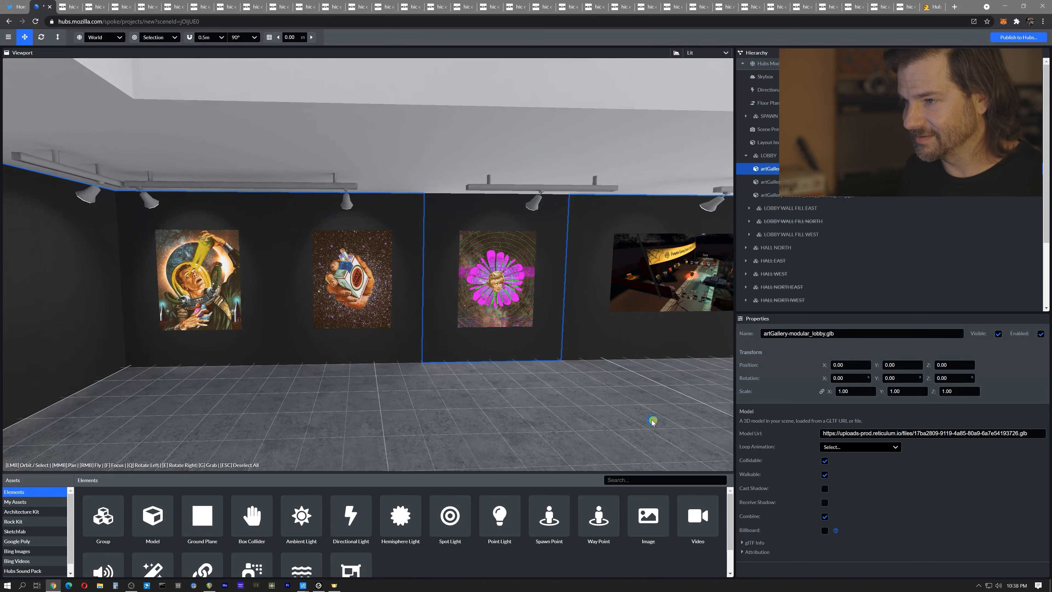
pyautogui.click(579, 86)
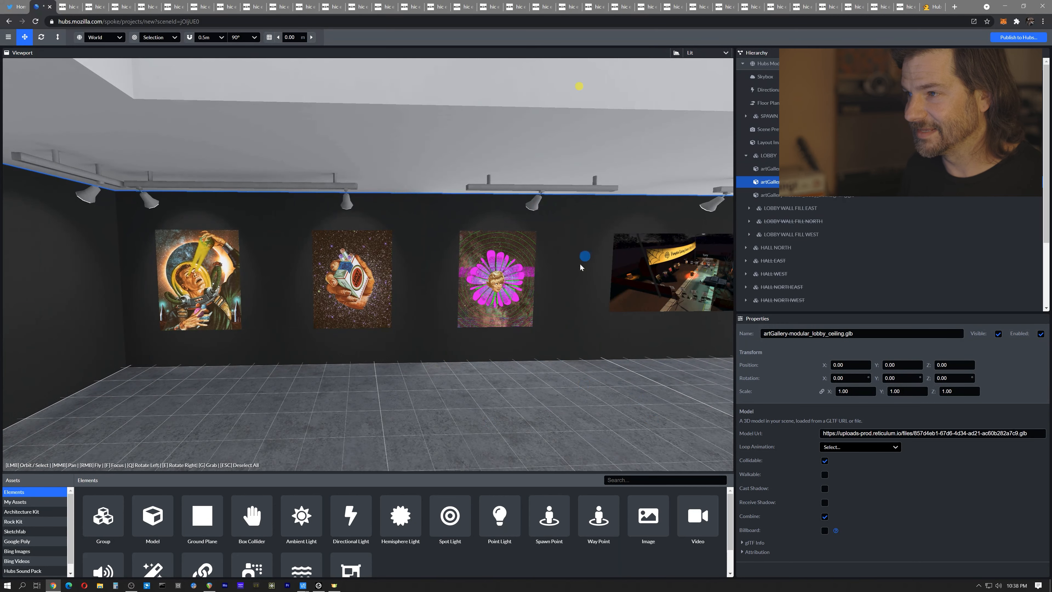
pyautogui.moveTo(524, 408)
pyautogui.mouseDown(button='right')
pyautogui.moveTo(505, 396)
pyautogui.moveTo(529, 405)
pyautogui.mouseUp(button='right')
pyautogui.press('w')
pyautogui.press('s')
pyautogui.press('d')
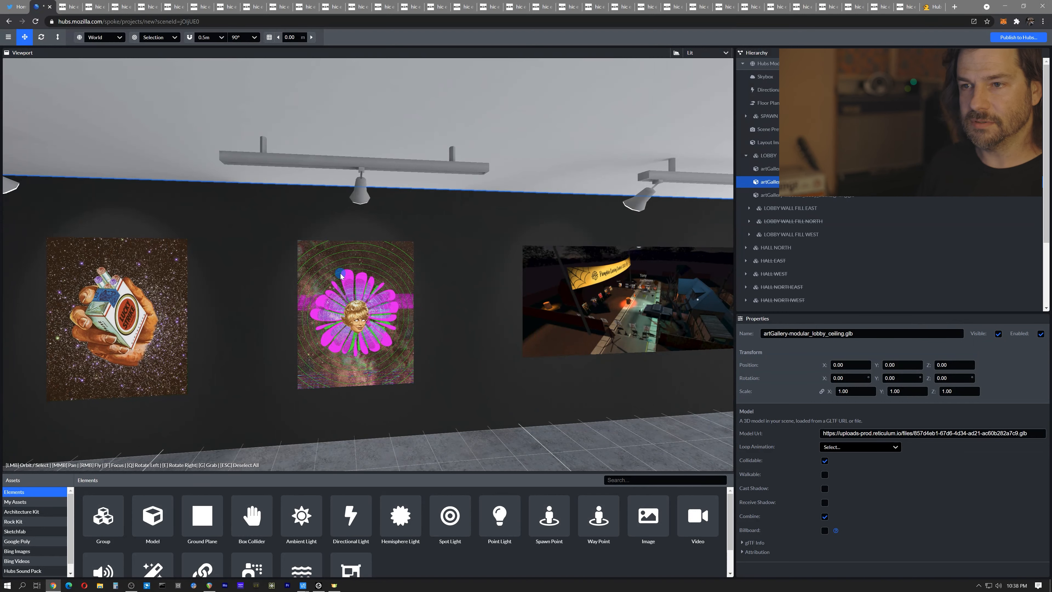
pyautogui.press('a')
pyautogui.moveTo(309, 364); pyautogui.dragTo(307, 359, button='right')
pyautogui.moveTo(424, 324); pyautogui.dragTo(425, 326, button='right')
pyautogui.press('d')
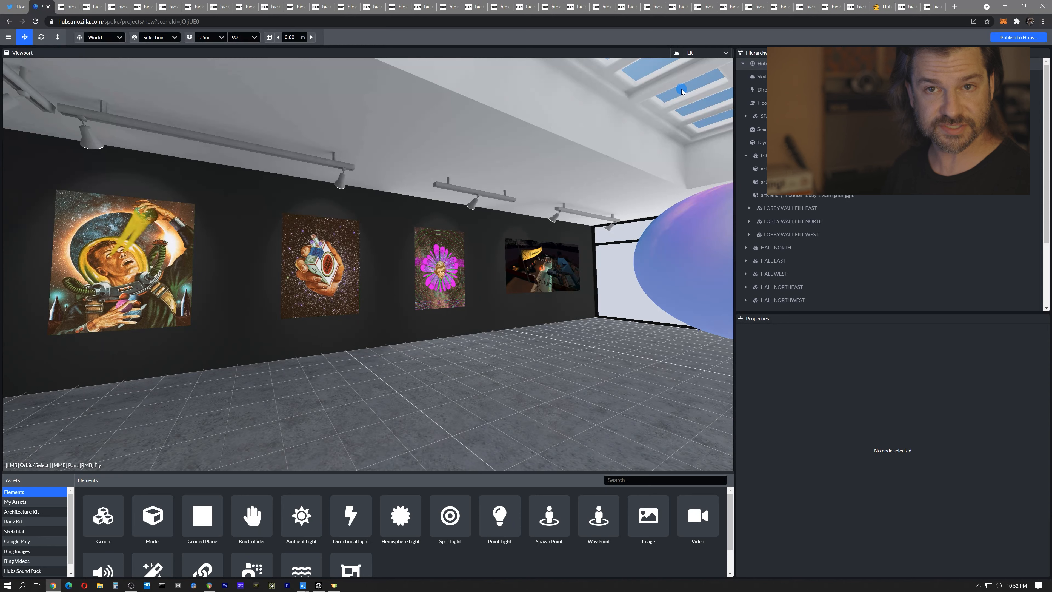
# Delete the pumpkinCarvingContest.png image from the wall
pyautogui.click(552, 264)
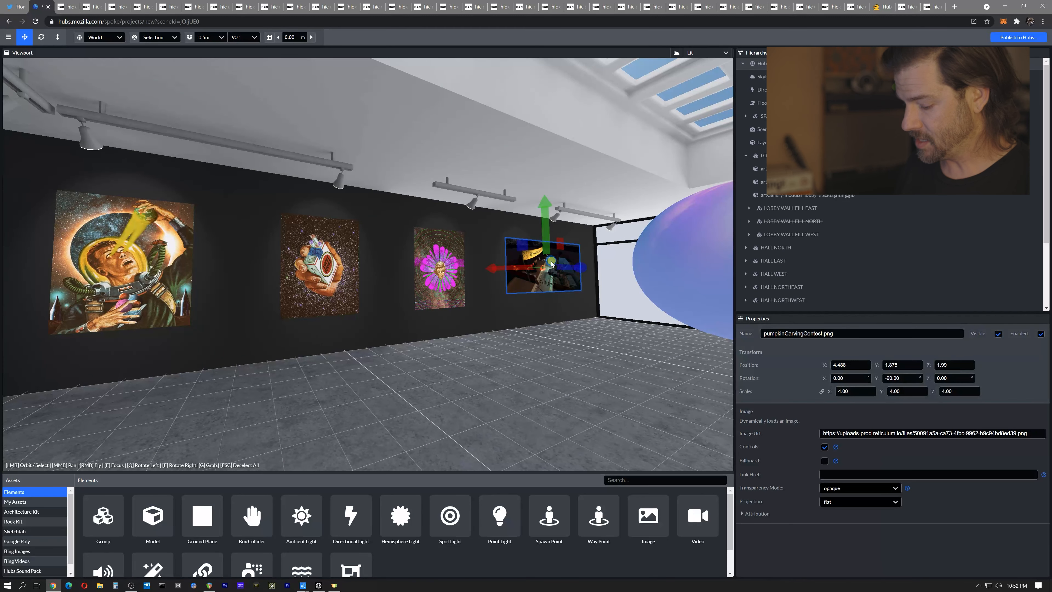
pyautogui.press('Delete')
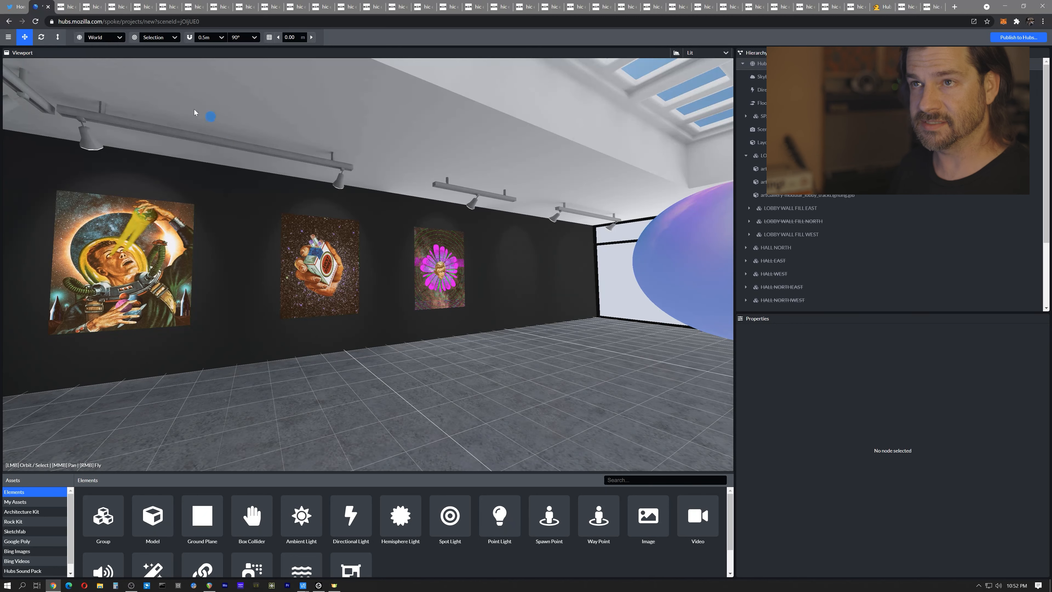
# Switch to the skeleton desk animation's artwork page (OBJKT#48674) and copy its IPFS media link address
pyautogui.click(65, 7)
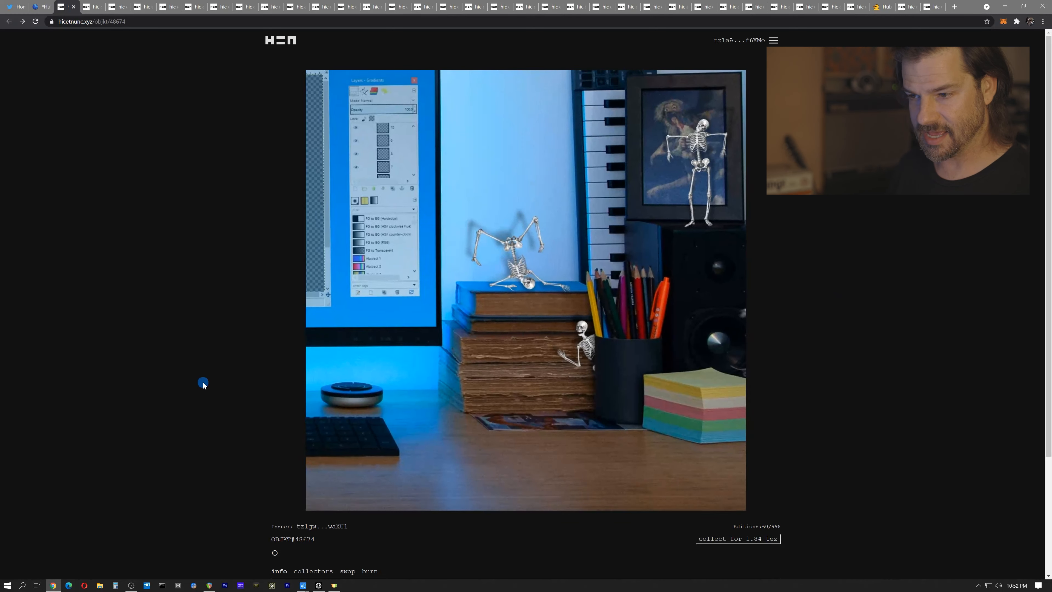
pyautogui.scroll(-3, 202, 376)
pyautogui.rightClick(283, 525)
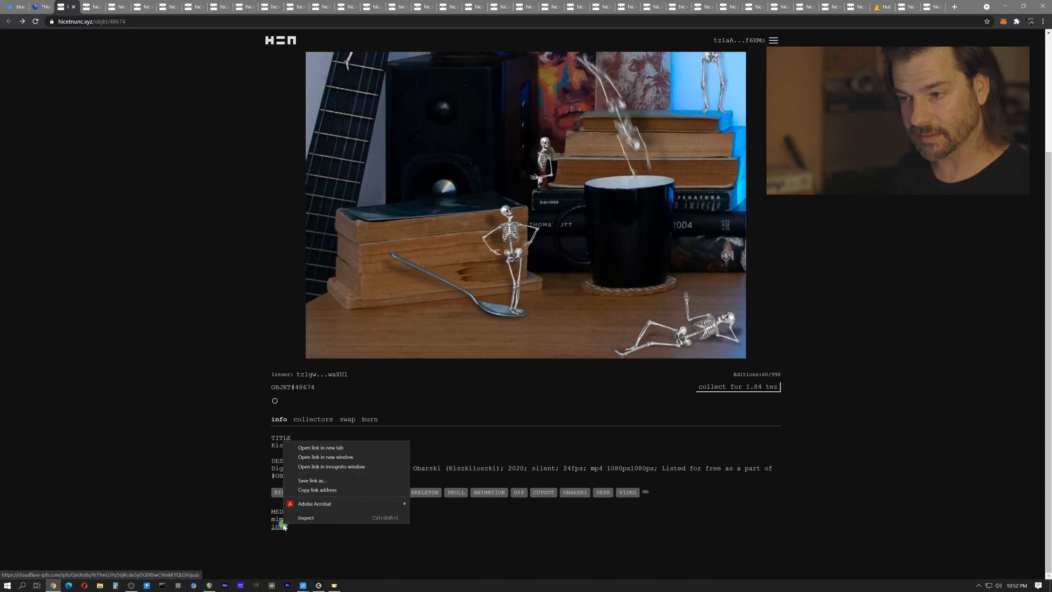
pyautogui.click(305, 487)
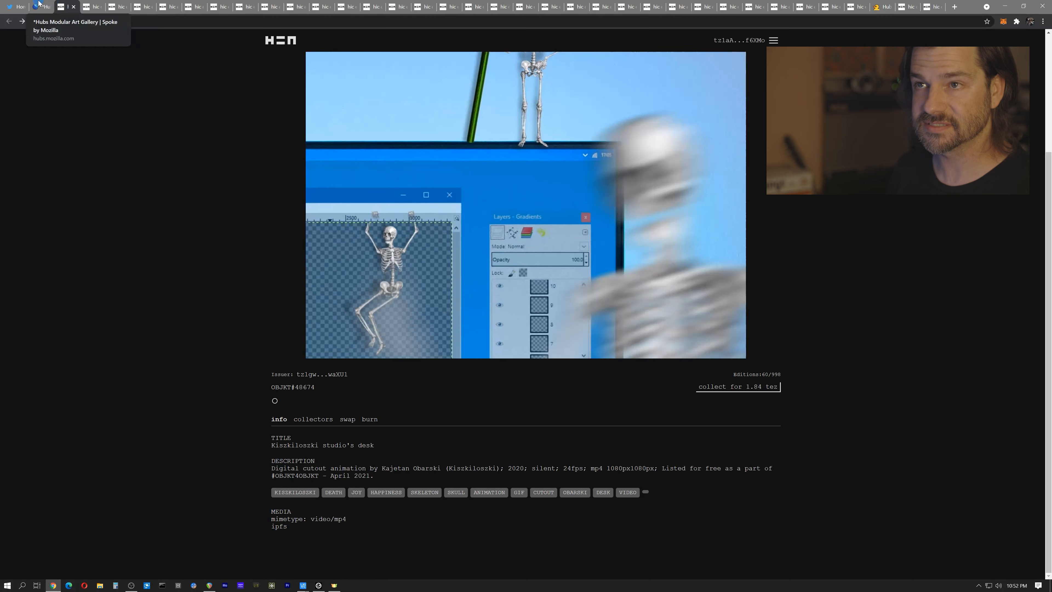
# Return to the Spoke scene and place a Video element on the floor below the empty wall spot, at about X 4.50, Z 0.957
pyautogui.click(38, 7)
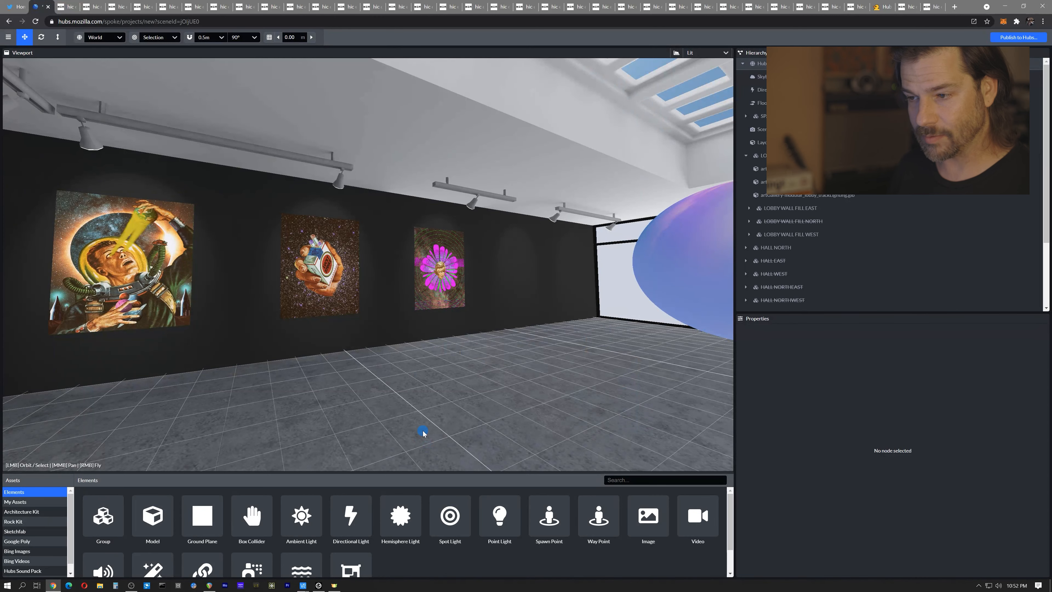
pyautogui.click(697, 516)
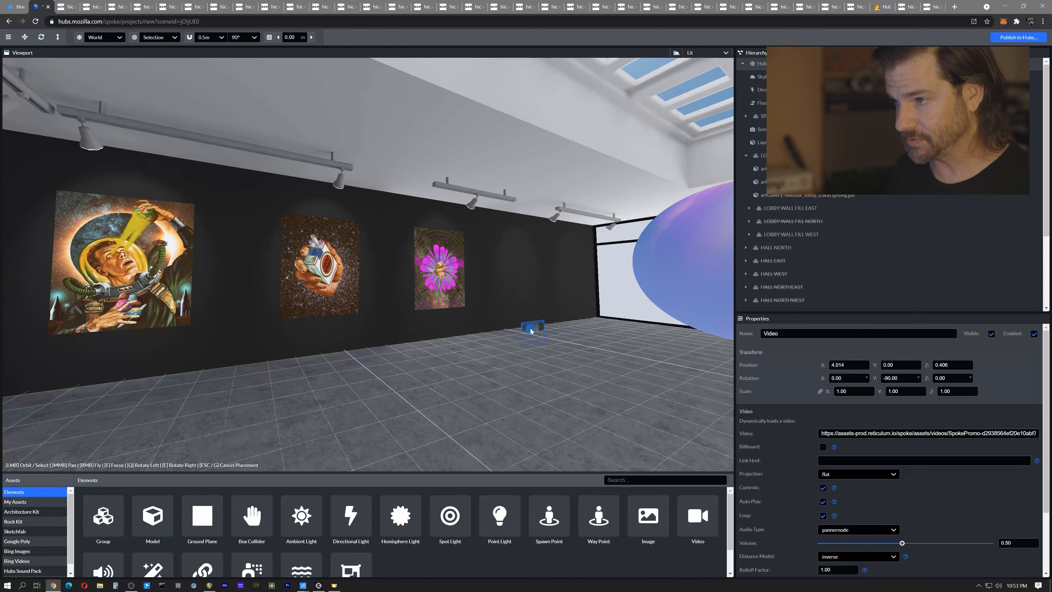
pyautogui.click(529, 330)
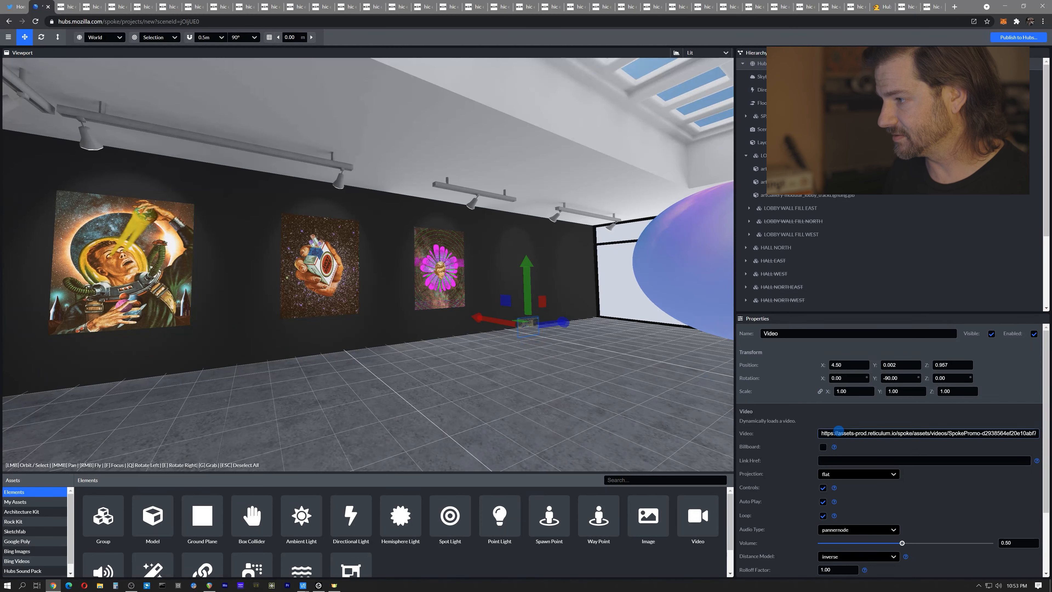
# Set the new video's URL to the copied OBJKT#48674 media link, replacing its cloudflare-ipfs.com host with ipfs.io
pyautogui.hotkey('ctrl', 'a')
pyautogui.write('https://cloudflare-ipfs.com/ipfs/QmXnBqTfr7YmG3Yy5tijKcde3yDG8XbwCVmkKYQLGtUpub')
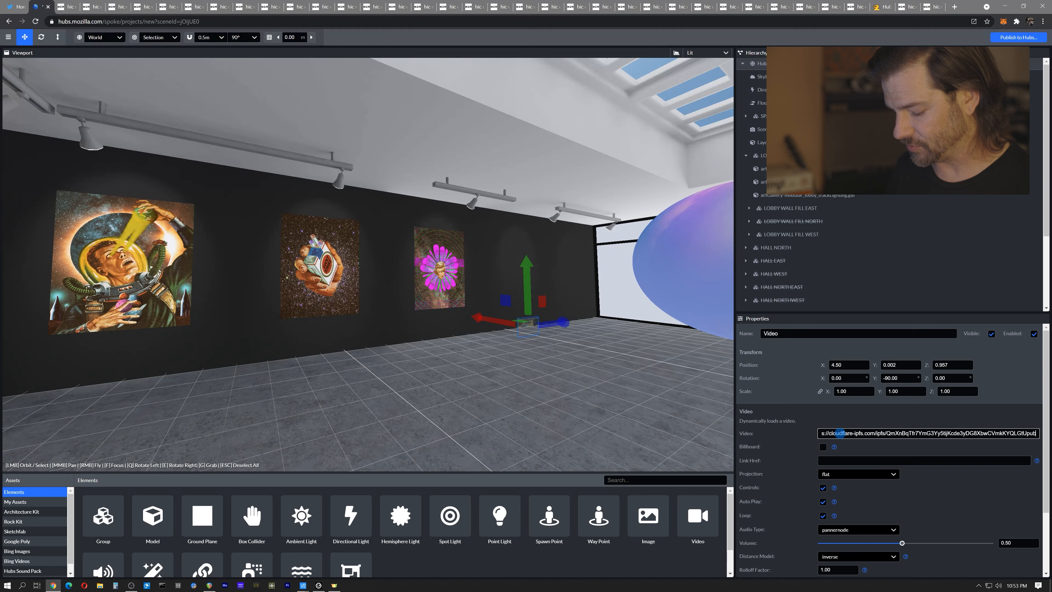
pyautogui.press('Home')
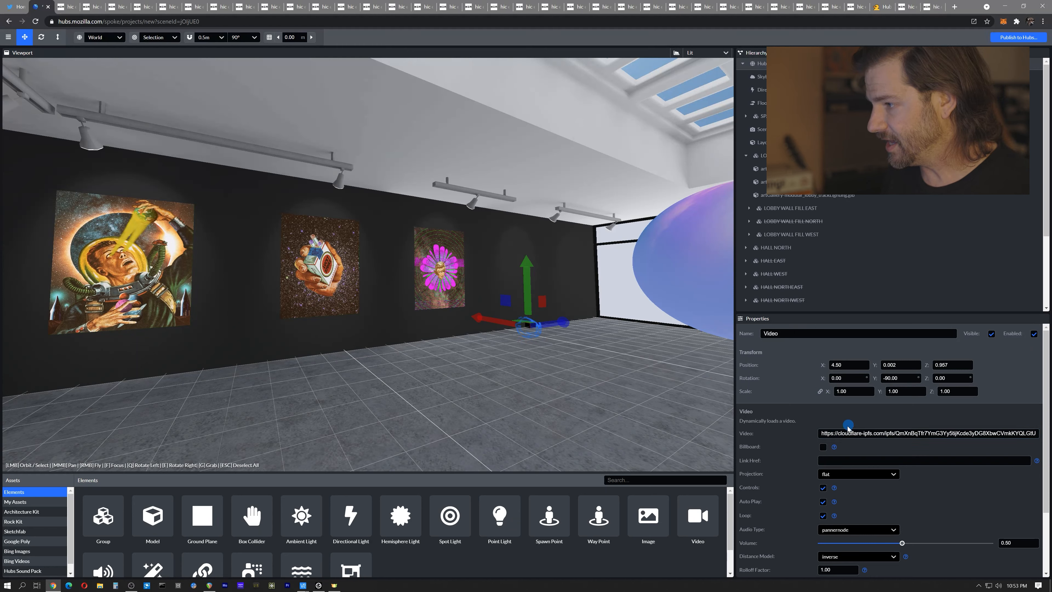
pyautogui.moveTo(838, 433); pyautogui.dragTo(853, 433)
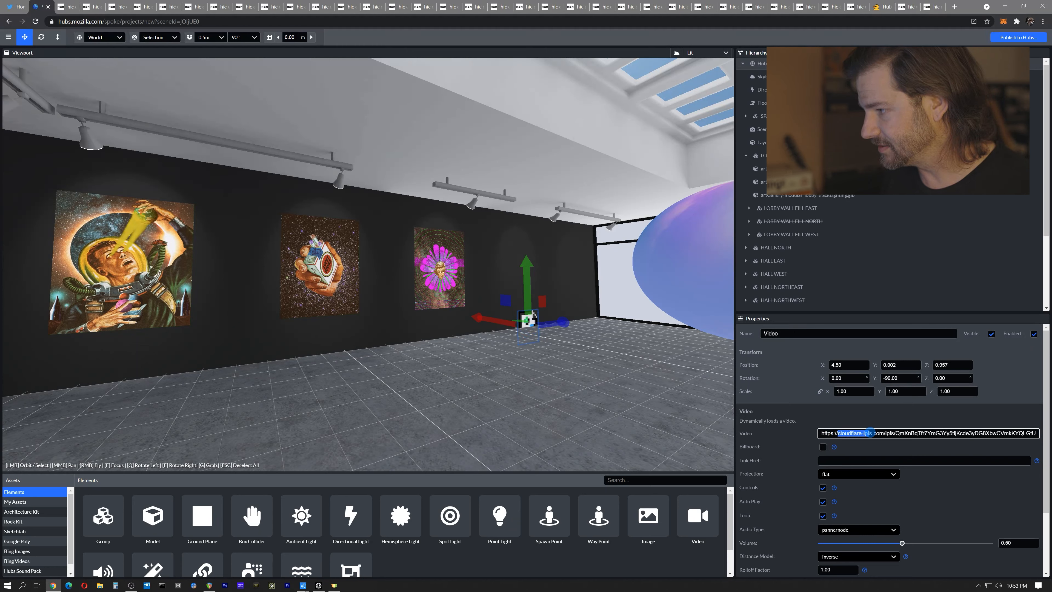
pyautogui.write('ipfs.io')
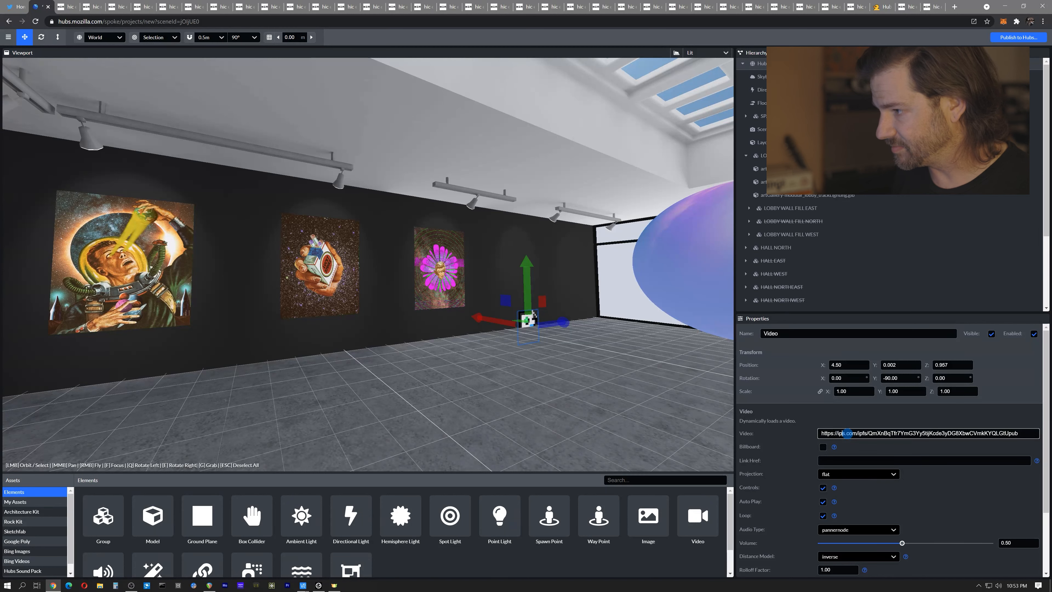
pyautogui.press('Delete')
pyautogui.press('Delete')
pyautogui.press('Delete')
pyautogui.press('Delete')
pyautogui.press('Delete')
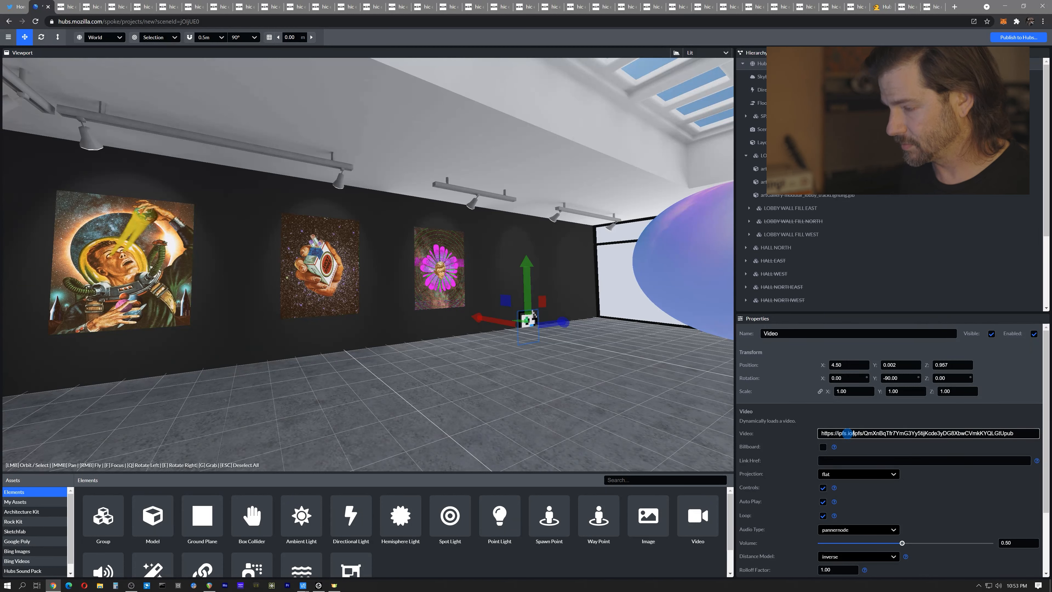
pyautogui.press('Return')
# Scale the skeleton desk video to 2 and raise it up the wall to Y about 1.742
pyautogui.click(836, 379)
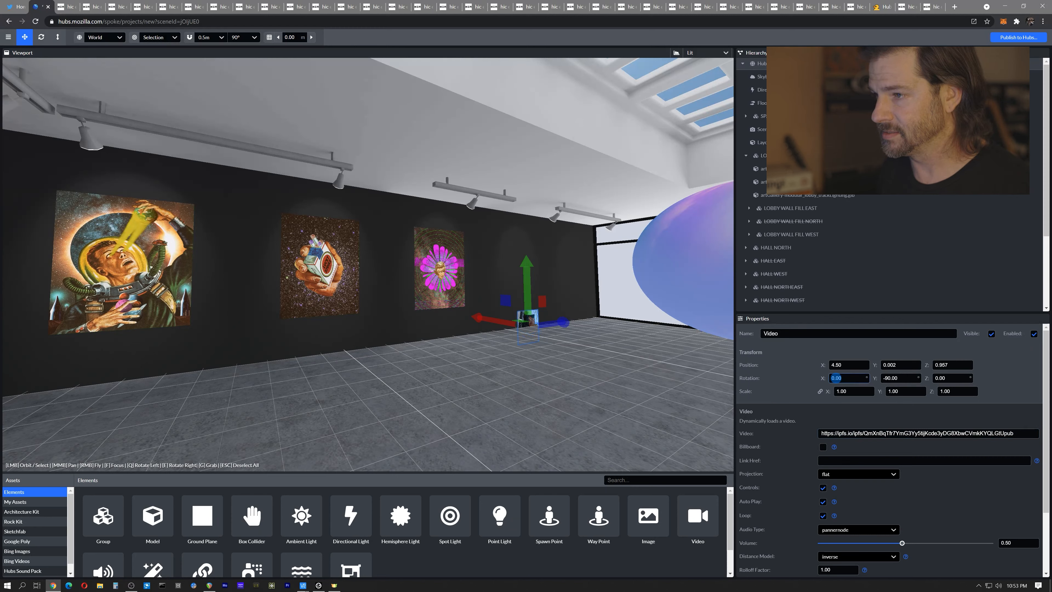
pyautogui.write('2')
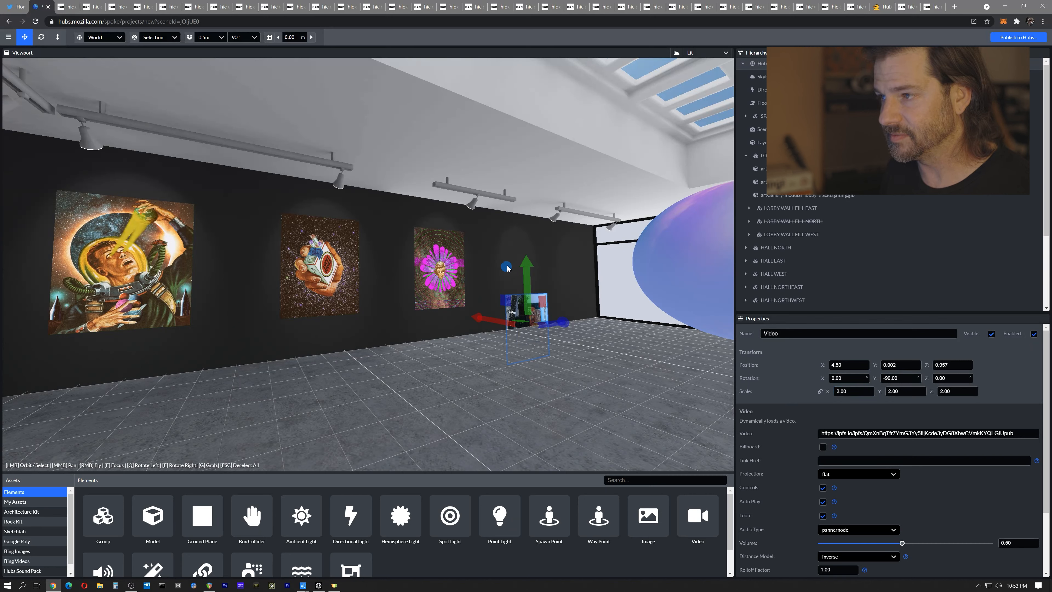
pyautogui.moveTo(526, 255); pyautogui.dragTo(525, 214)
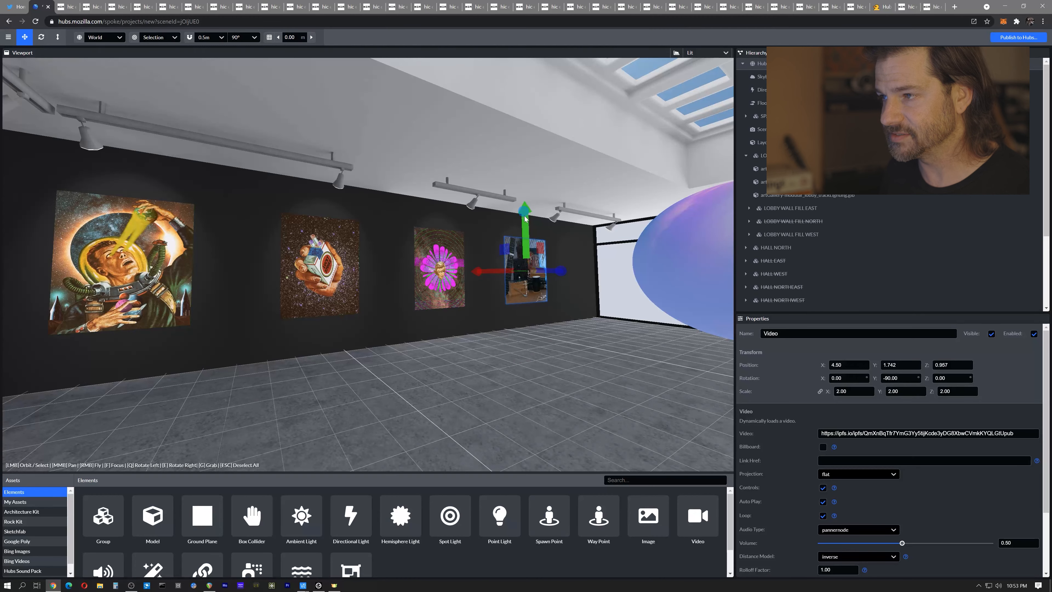
# Select the "Flower Power!" image and copy its X position value of 4.488
pyautogui.moveTo(612, 330); pyautogui.dragTo(553, 325, button='right')
pyautogui.press('d')
pyautogui.press('w')
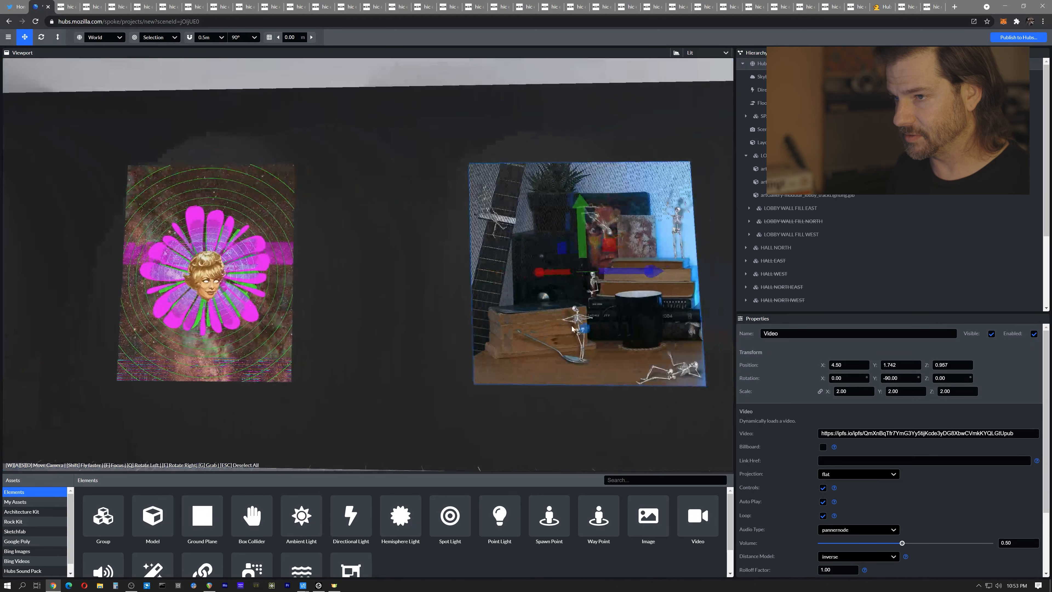
pyautogui.click(261, 219)
pyautogui.click(852, 364)
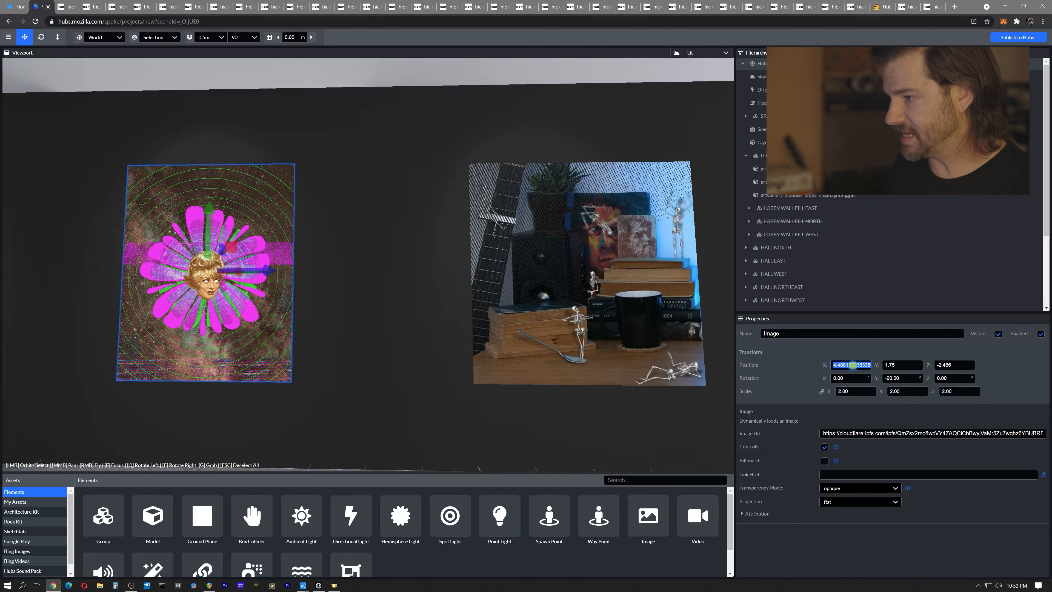
# Select the skeleton desk video and set its X position to the copied 4.488, aligning it with the "Flower Power!" image
pyautogui.click(612, 225)
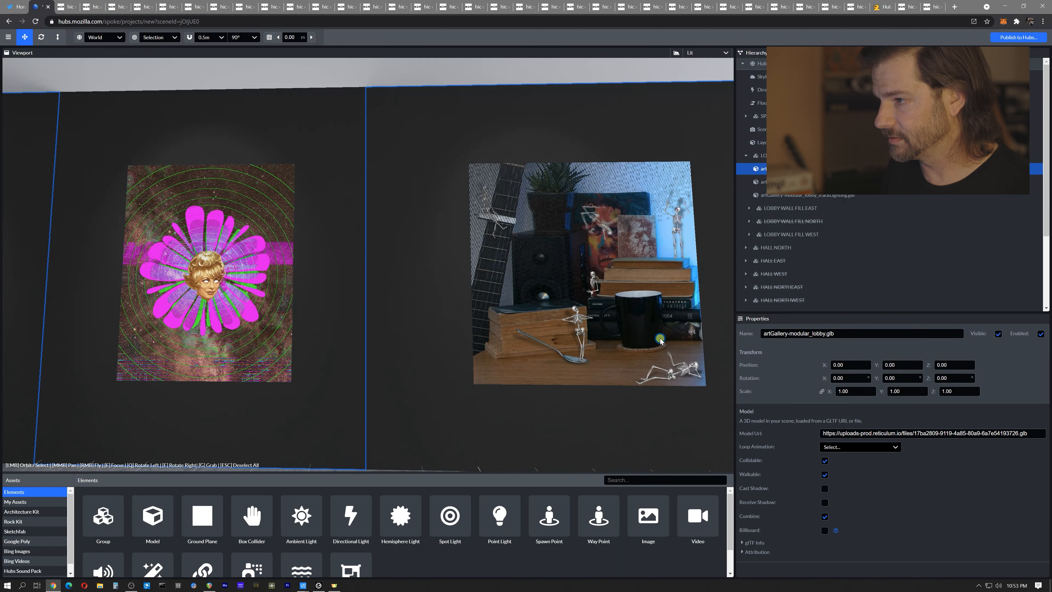
pyautogui.moveTo(646, 334); pyautogui.dragTo(575, 289)
pyautogui.moveTo(502, 228); pyautogui.dragTo(478, 320)
pyautogui.moveTo(414, 254); pyautogui.dragTo(301, 172)
pyautogui.click(437, 247)
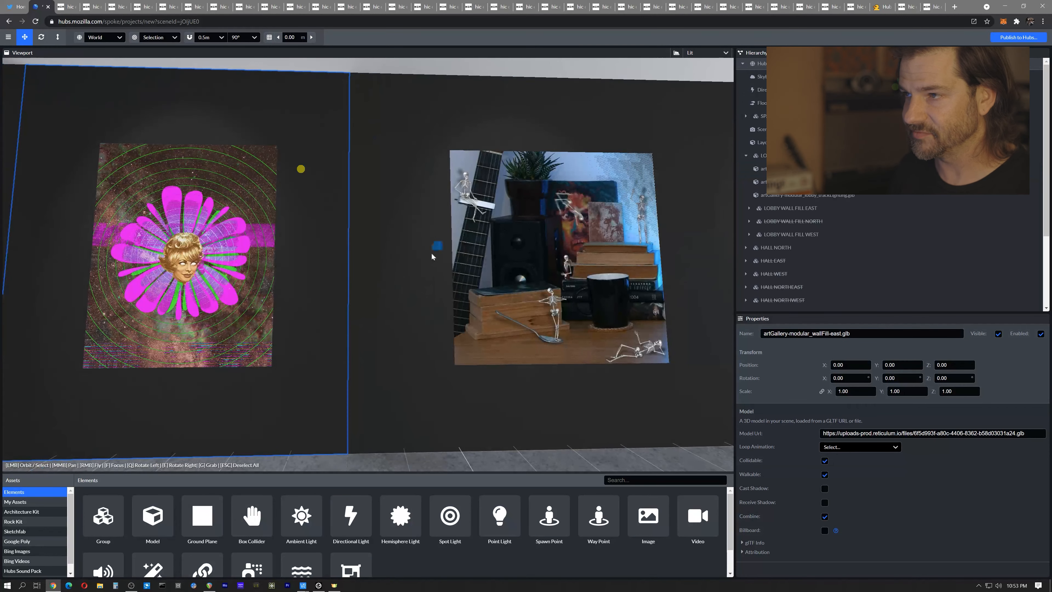
pyautogui.click(462, 188)
pyautogui.moveTo(464, 286); pyautogui.dragTo(333, 289, button='right')
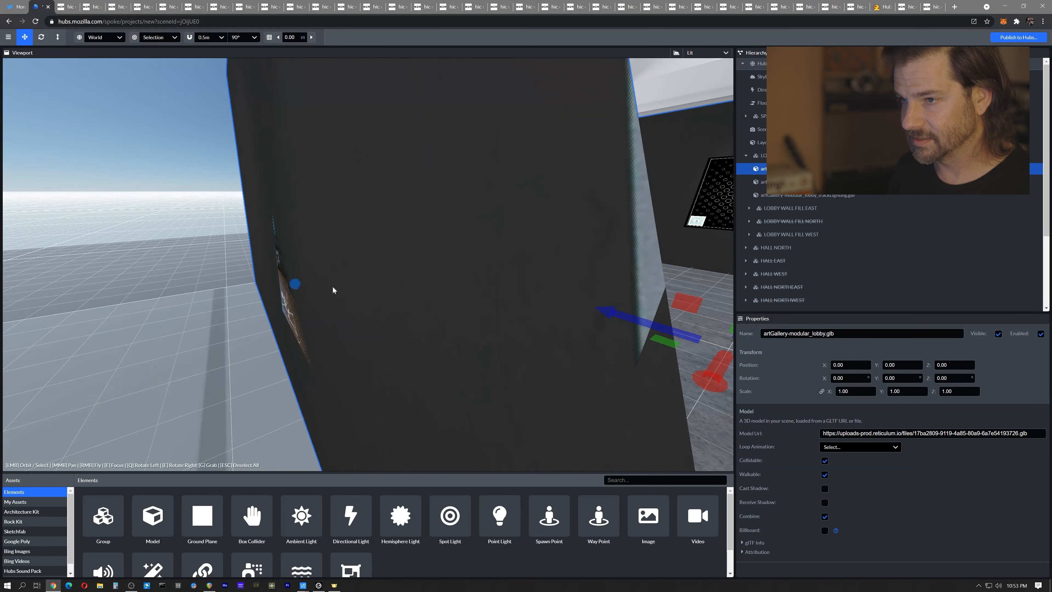
pyautogui.click(286, 307)
pyautogui.moveTo(244, 189); pyautogui.dragTo(343, 209)
pyautogui.moveTo(343, 209); pyautogui.dragTo(345, 209, button='right')
pyautogui.moveTo(279, 206); pyautogui.dragTo(282, 208, button='right')
pyautogui.click(858, 365)
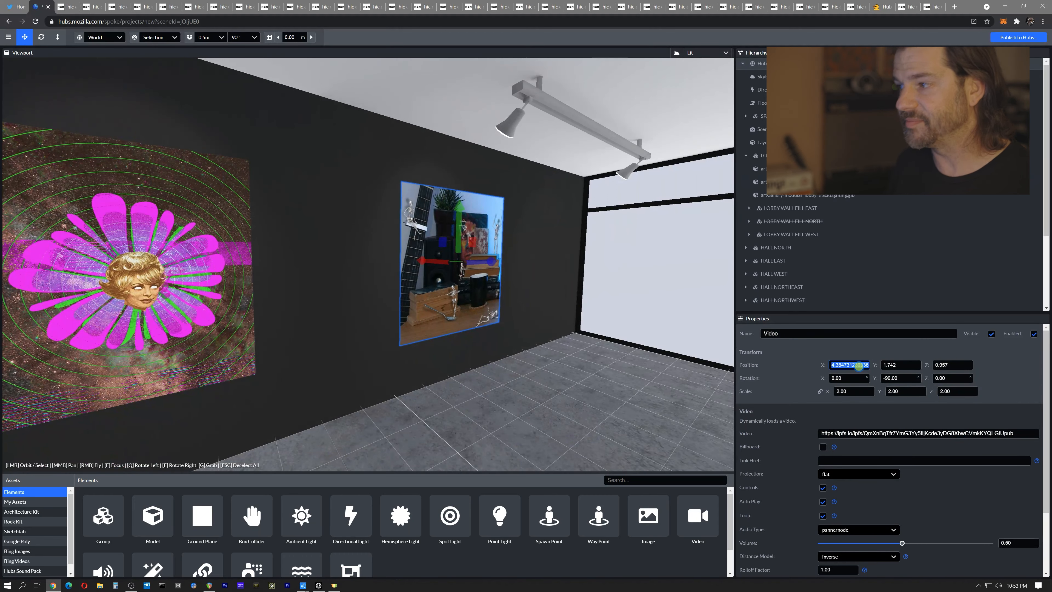
pyautogui.moveTo(859, 365); pyautogui.dragTo(858, 364)
pyautogui.moveTo(554, 262); pyautogui.dragTo(636, 379)
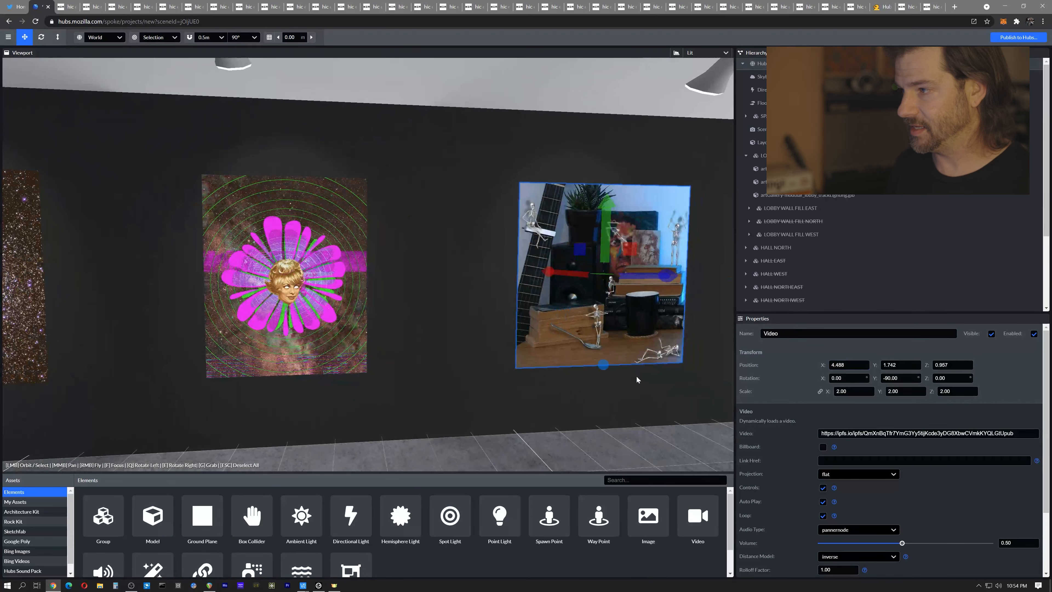
# Slide the skeleton desk video along the wall to Z about 0.487 and set its link to the copied OBJKT#48674 page address
pyautogui.moveTo(570, 378); pyautogui.dragTo(371, 281)
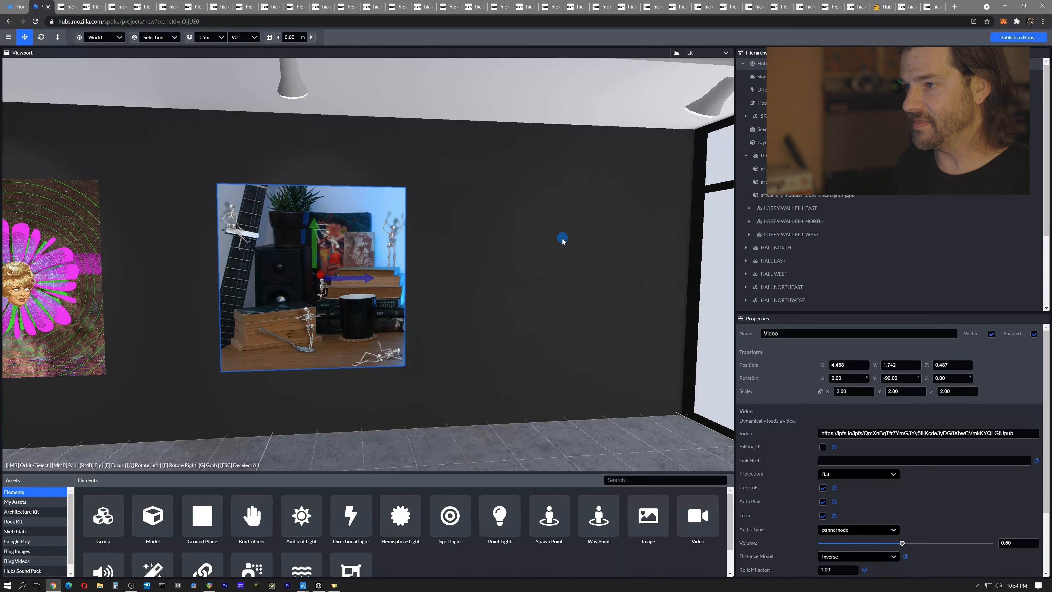
pyautogui.click(66, 7)
pyautogui.click(91, 22)
pyautogui.hotkey('ctrl', 'c')
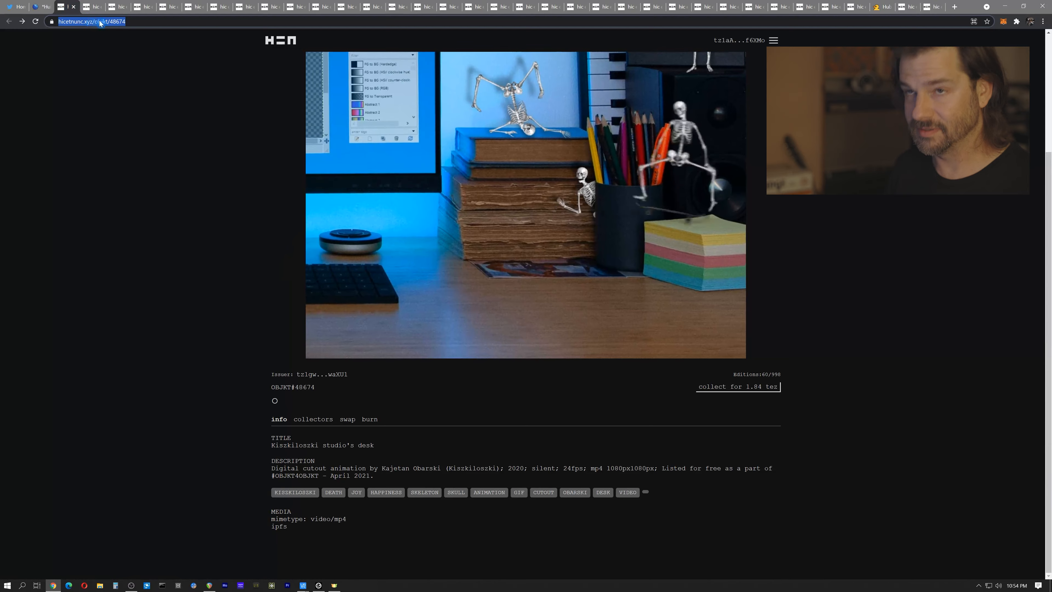
pyautogui.click(41, 6)
pyautogui.click(828, 460)
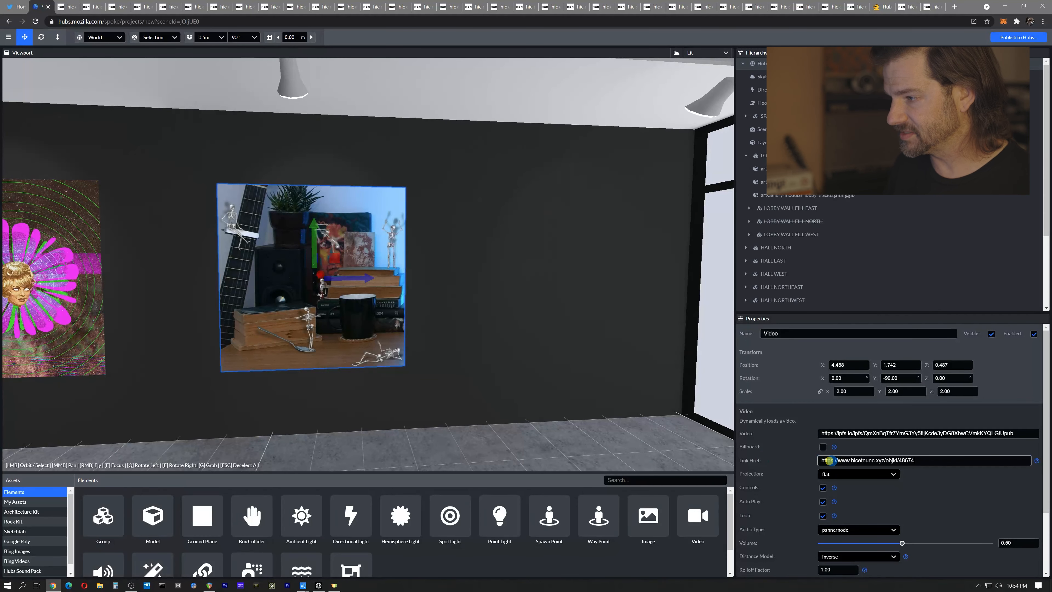
pyautogui.hotkey('ctrl', 'v')
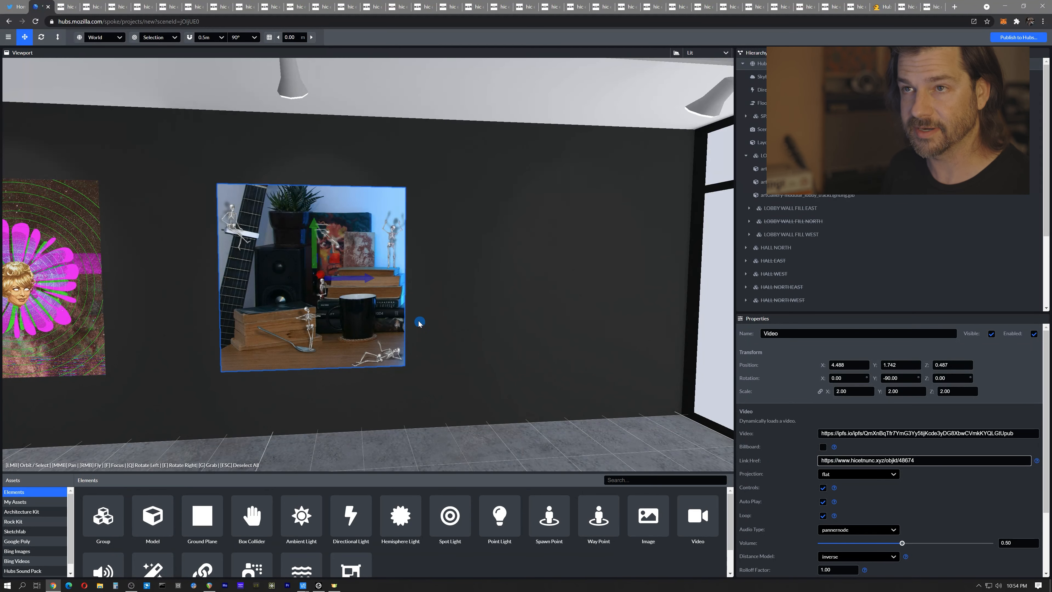
# Open the OBJKT#42325 "Born Free" page from its artist's creations and copy the artwork's IPFS media link
pyautogui.click(70, 6)
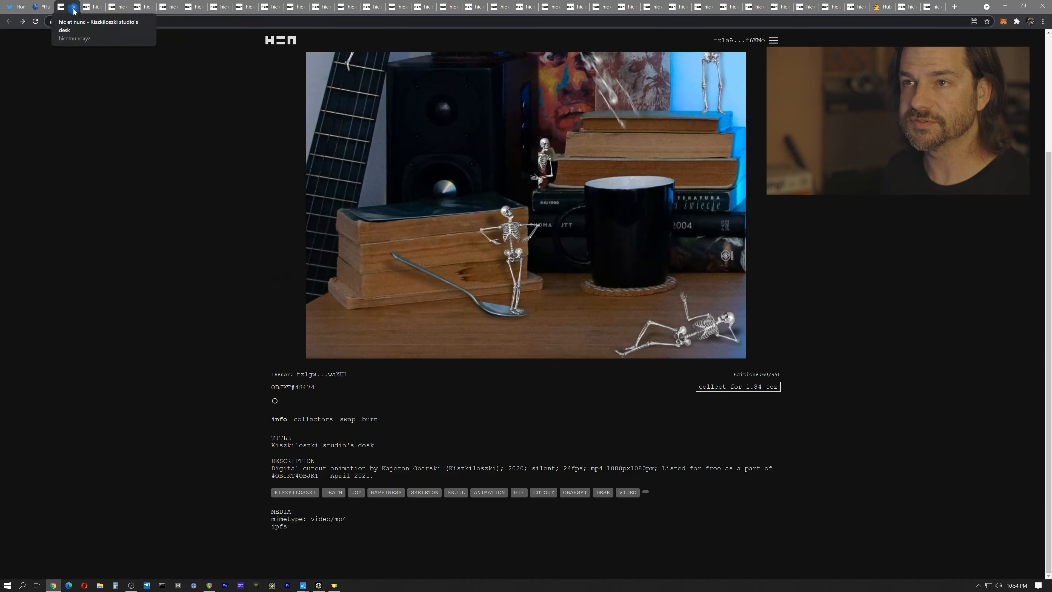
pyautogui.hotkey('alt', 'Left')
pyautogui.click(267, 142)
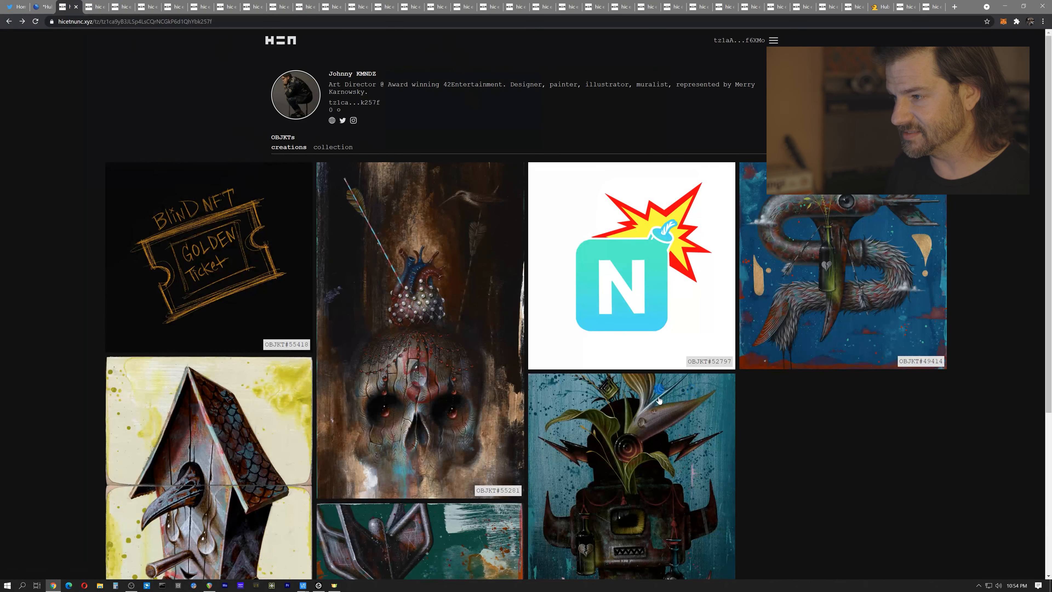
pyautogui.scroll(-5, 658, 399)
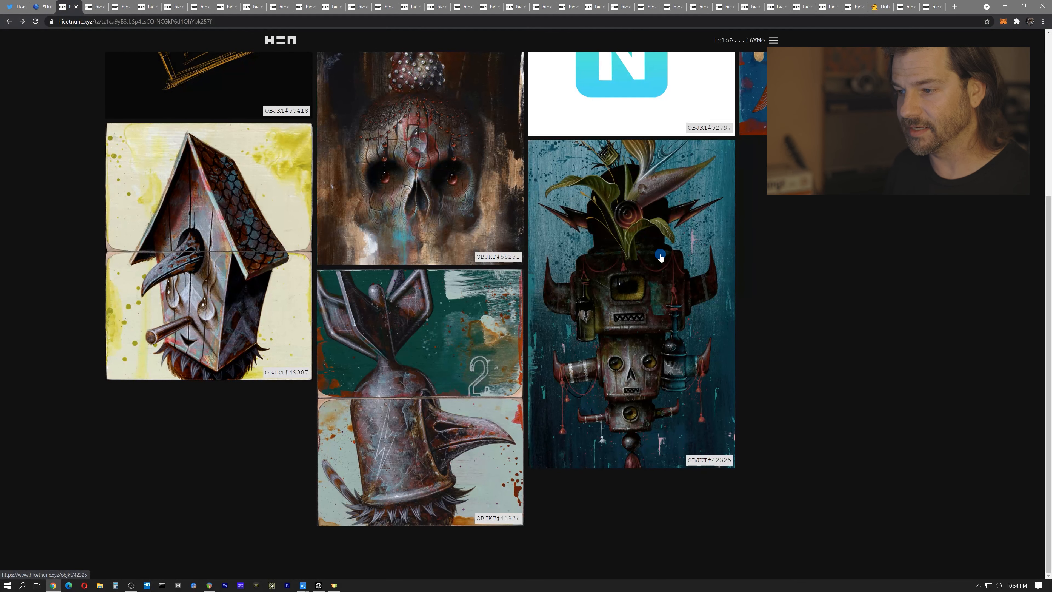
pyautogui.click(661, 256)
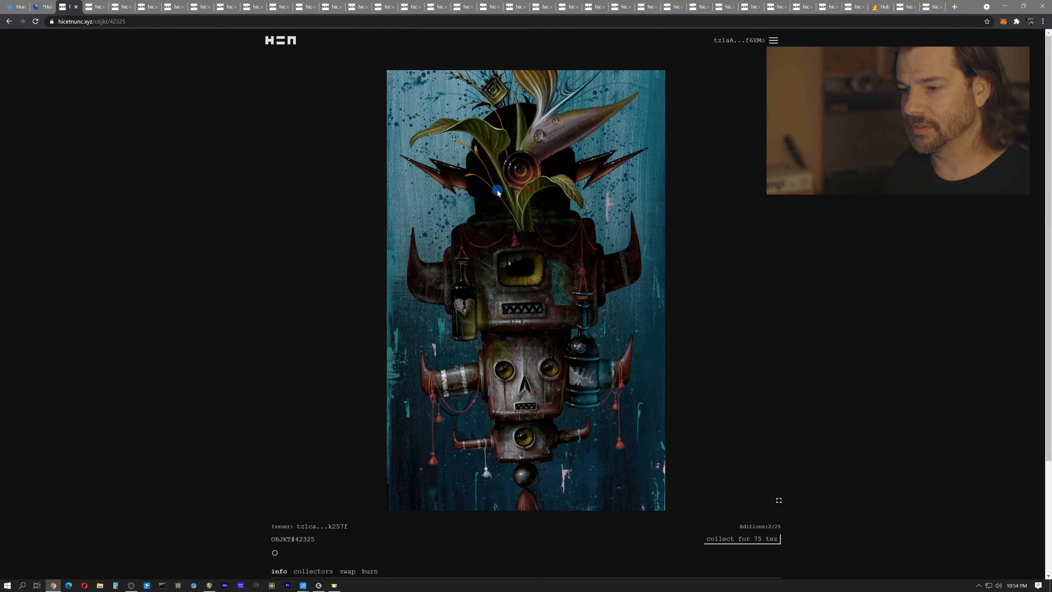
pyautogui.scroll(-3, 497, 191)
pyautogui.scroll(3, 387, 368)
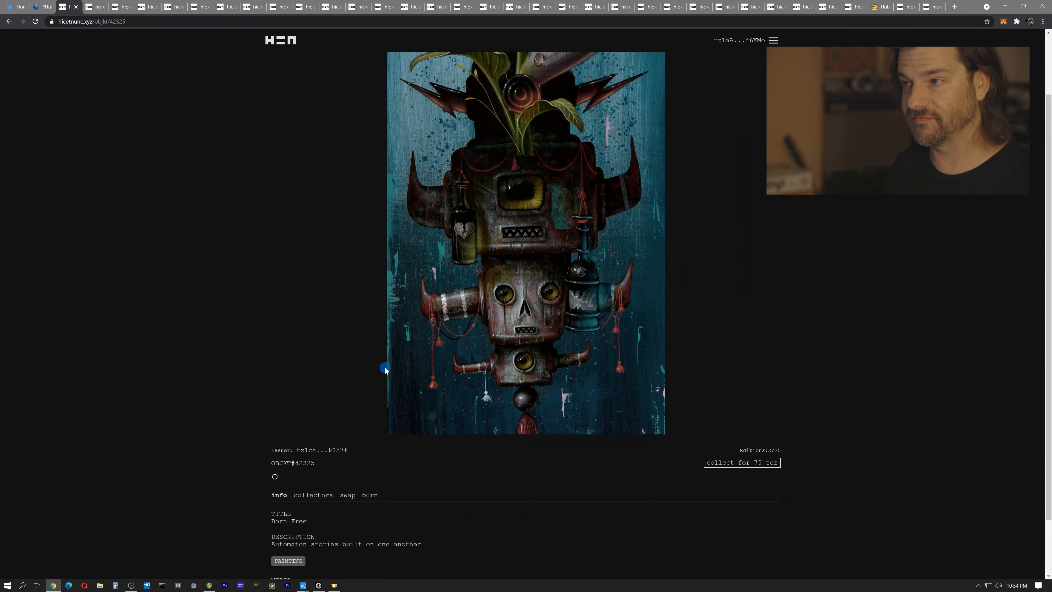
pyautogui.scroll(-3, 310, 374)
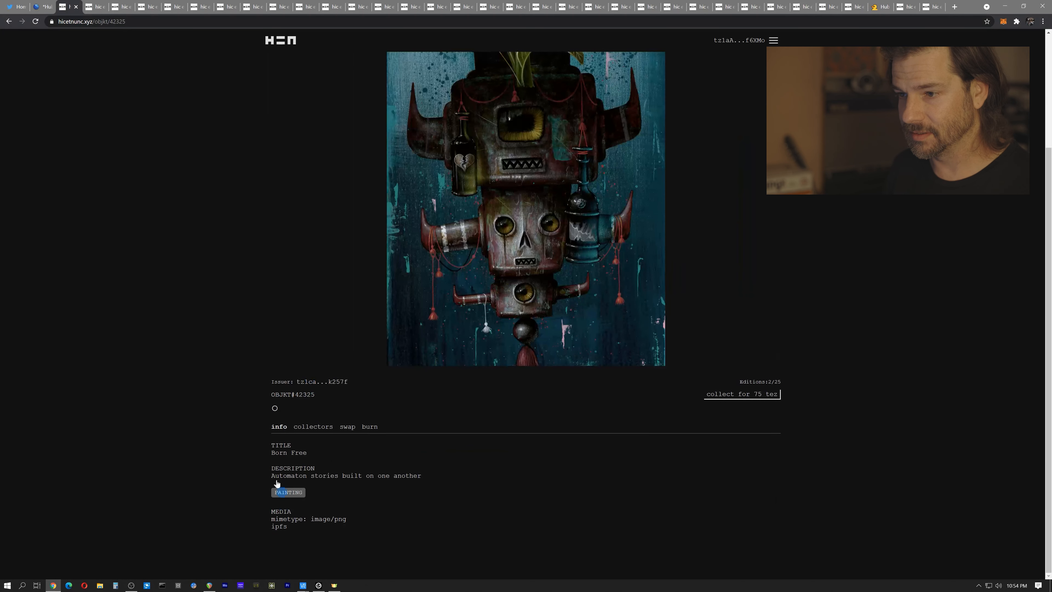
pyautogui.rightClick(283, 527)
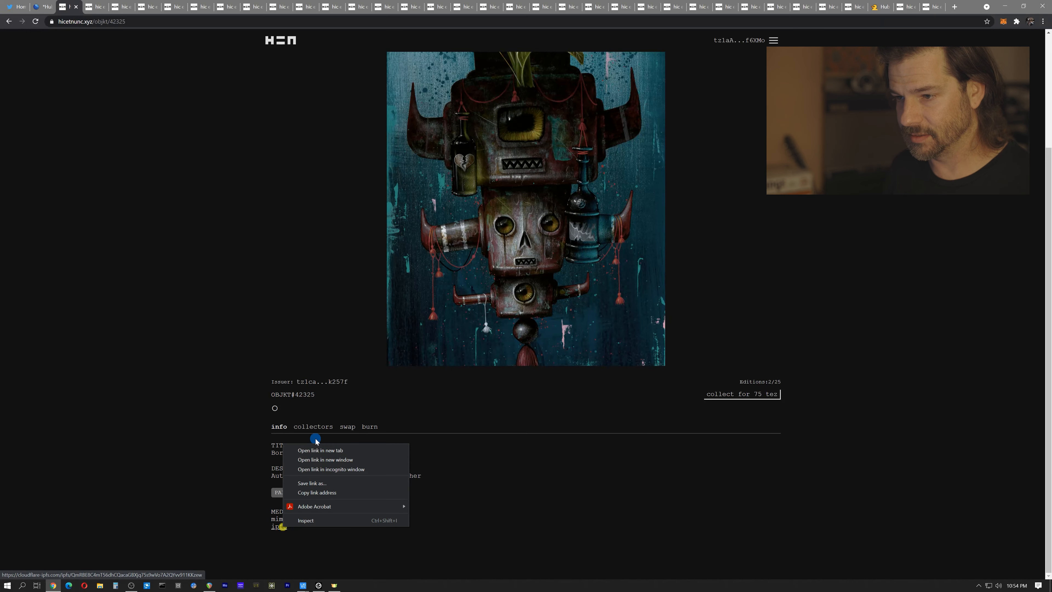
pyautogui.click(315, 493)
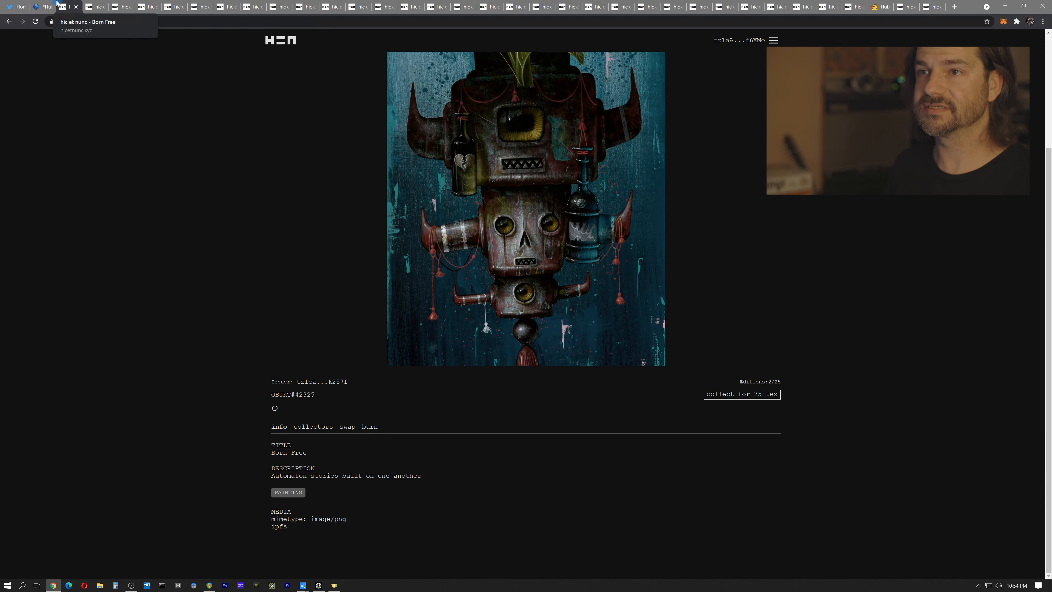
# Place a new image on the floor beside the skeleton desk video and set its image URL to the copied OBJKT#42325 media link
pyautogui.click(42, 6)
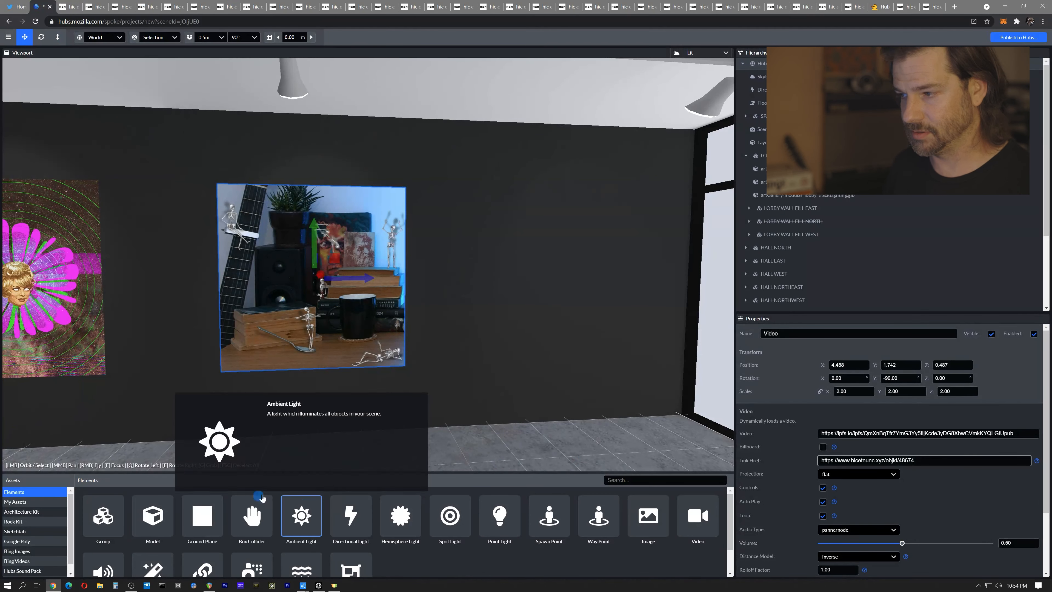
pyautogui.click(648, 516)
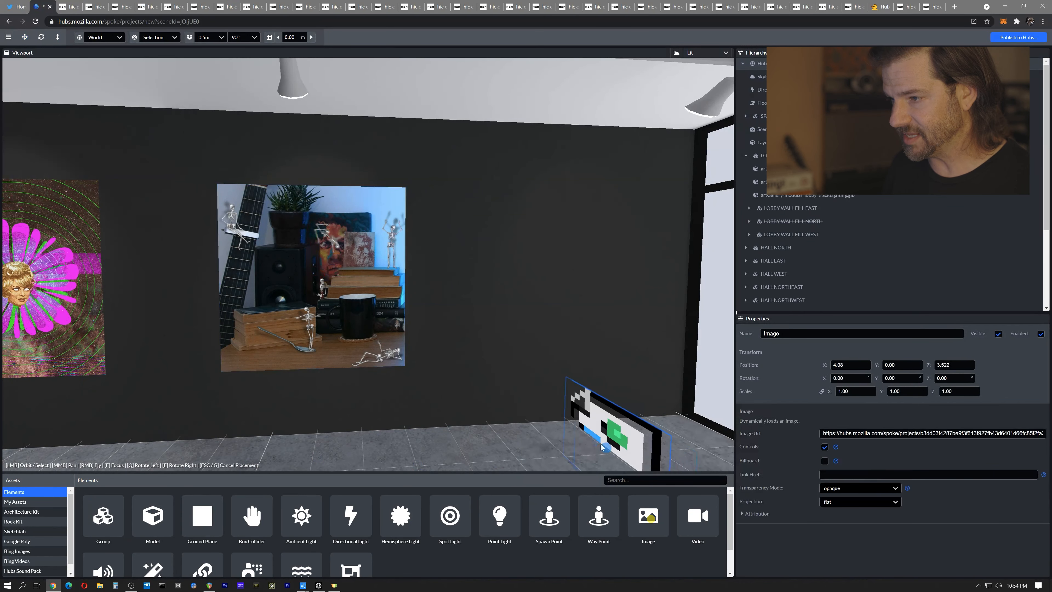
pyautogui.click(596, 420)
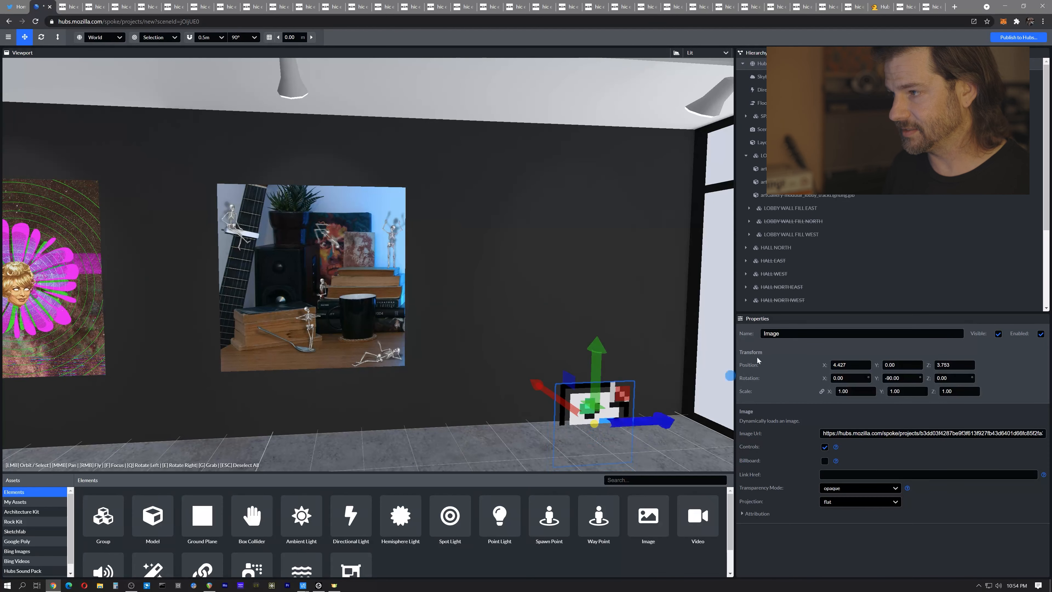
pyautogui.click(854, 433)
pyautogui.hotkey('ctrl', 'a')
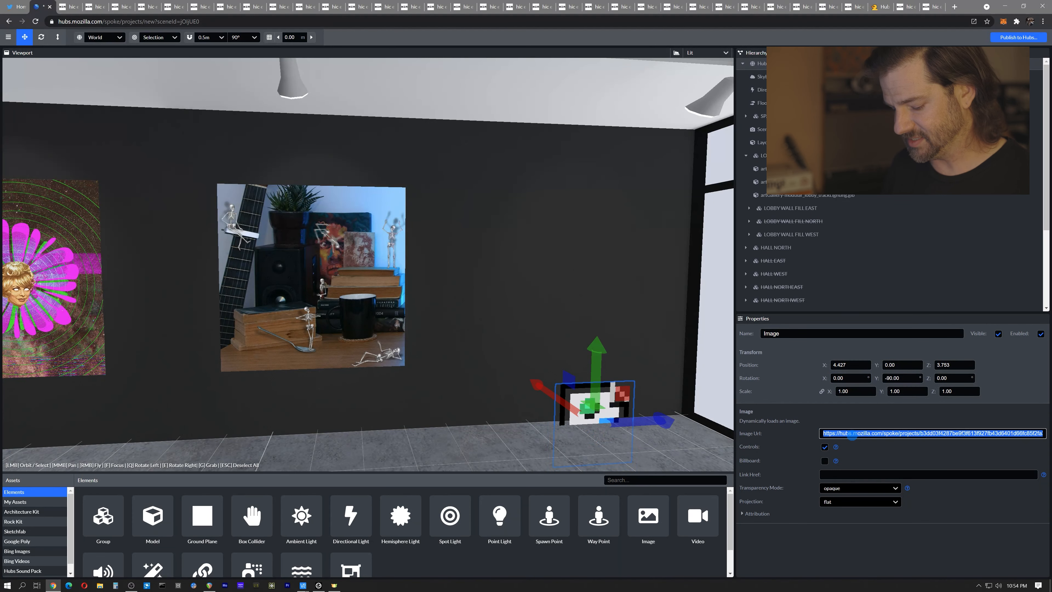
pyautogui.hotkey('ctrl', 'v')
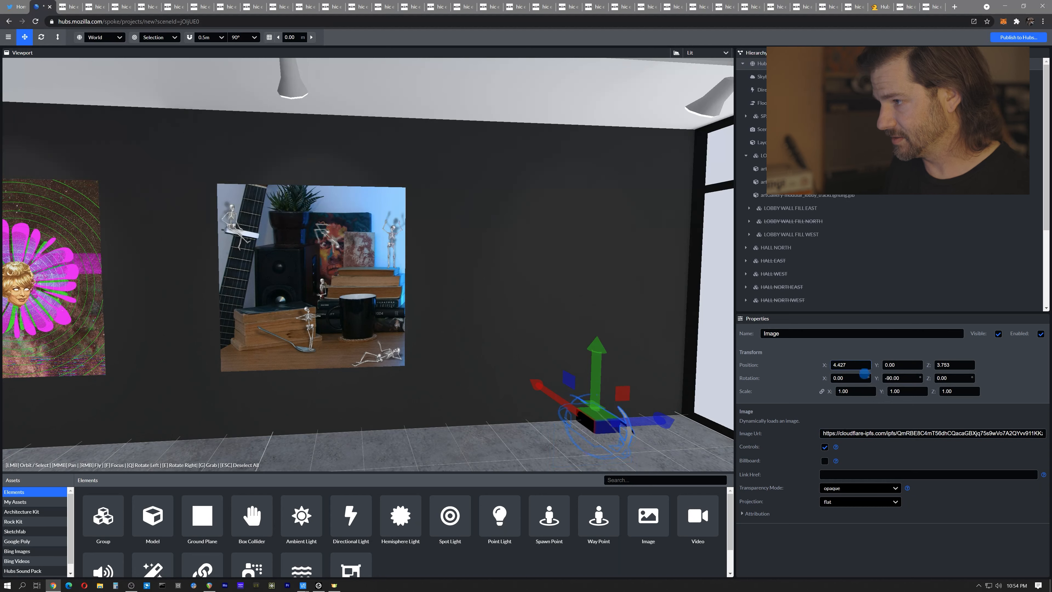
# Scale the "Born Free" image to 2 and set its X position to the 4.488 copied from the skeleton desk video
pyautogui.click(858, 391)
pyautogui.write('2')
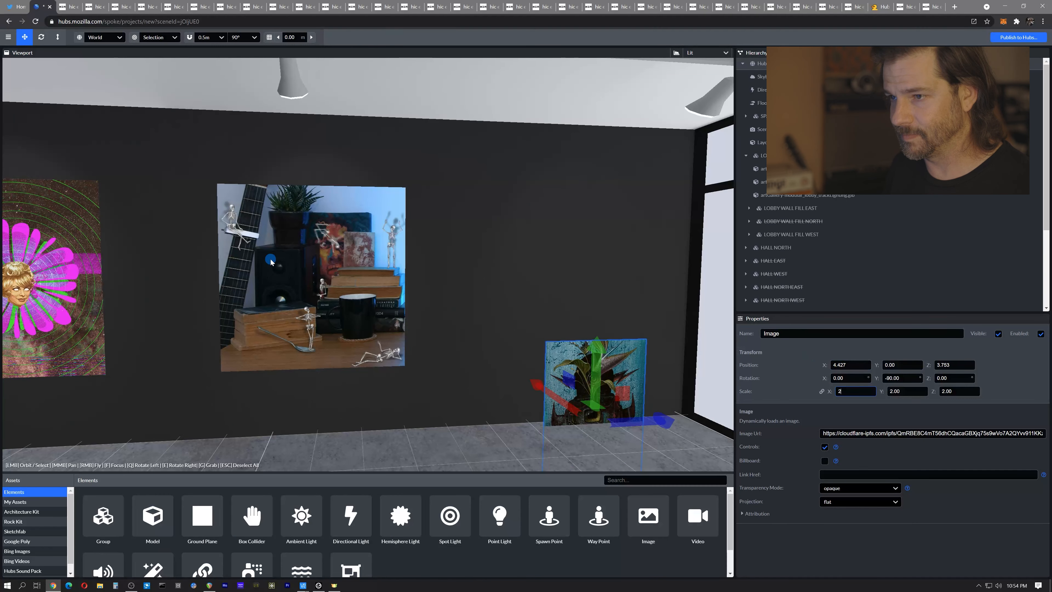
pyautogui.click(271, 241)
pyautogui.click(838, 366)
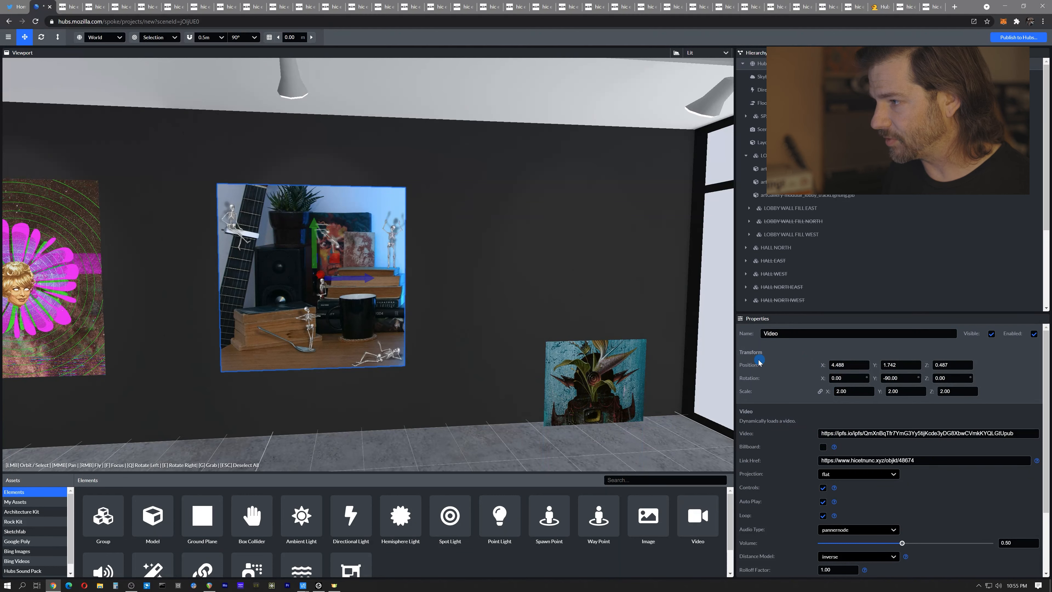
pyautogui.click(854, 366)
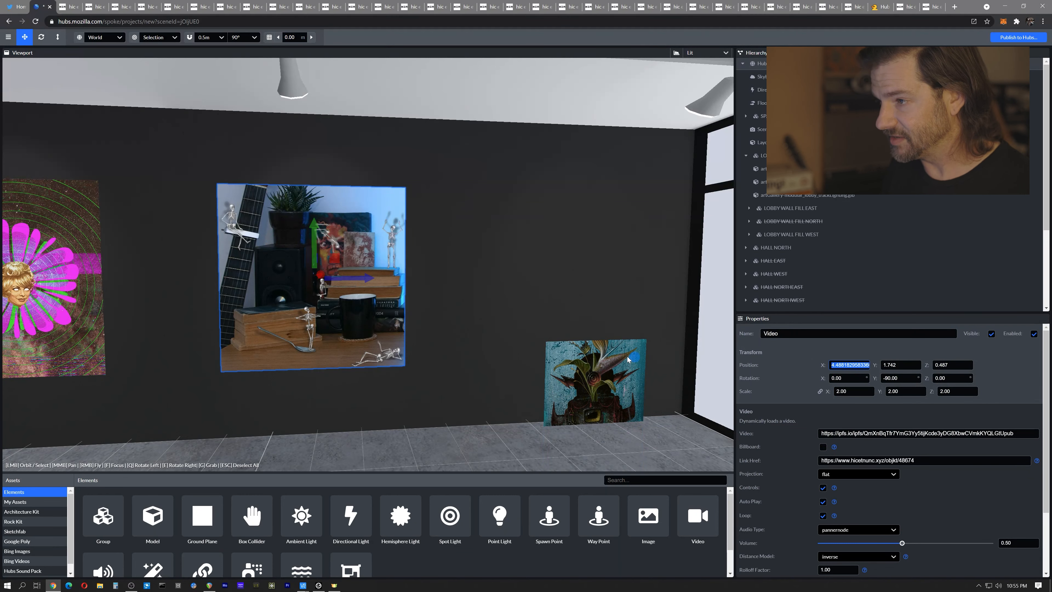
pyautogui.click(576, 358)
pyautogui.hotkey('ctrl', 'v')
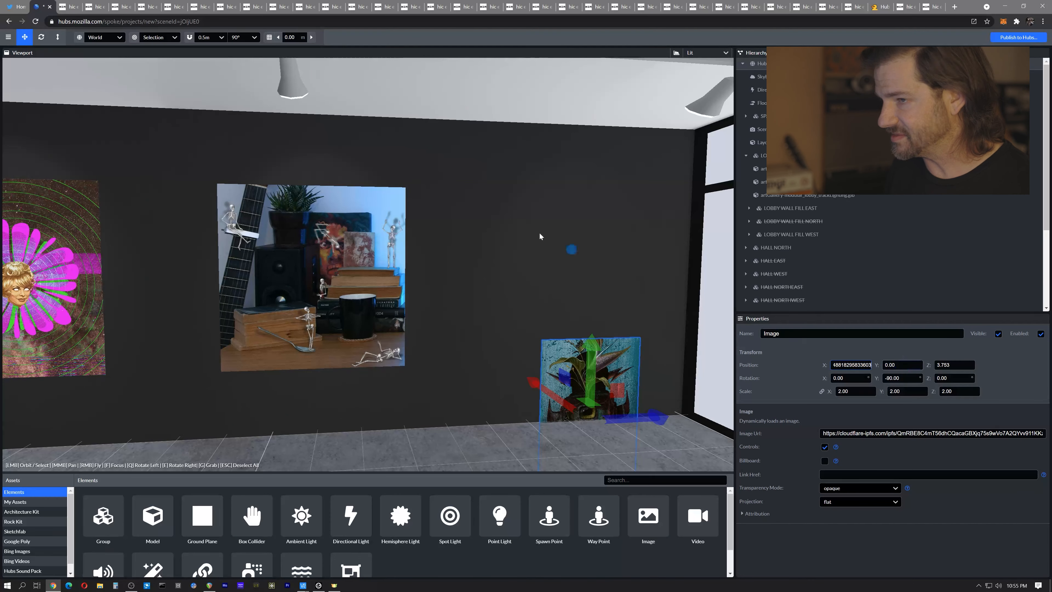
# Raise the "Born Free" image to Y 1.75 and slide it along the wall to Z about 3.568
pyautogui.click(343, 237)
pyautogui.click(608, 364)
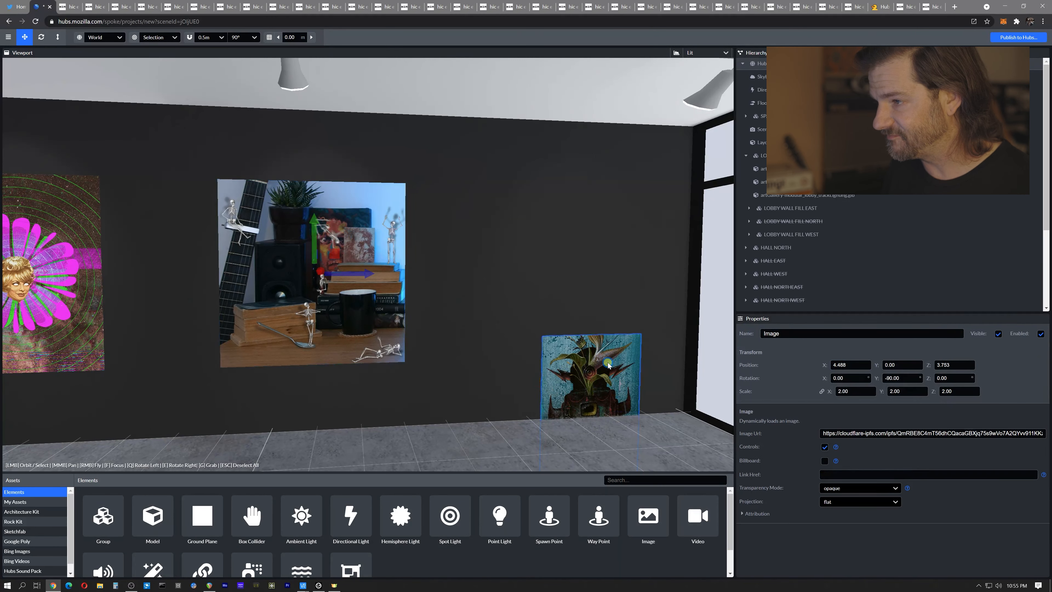
pyautogui.click(905, 365)
pyautogui.write('1')
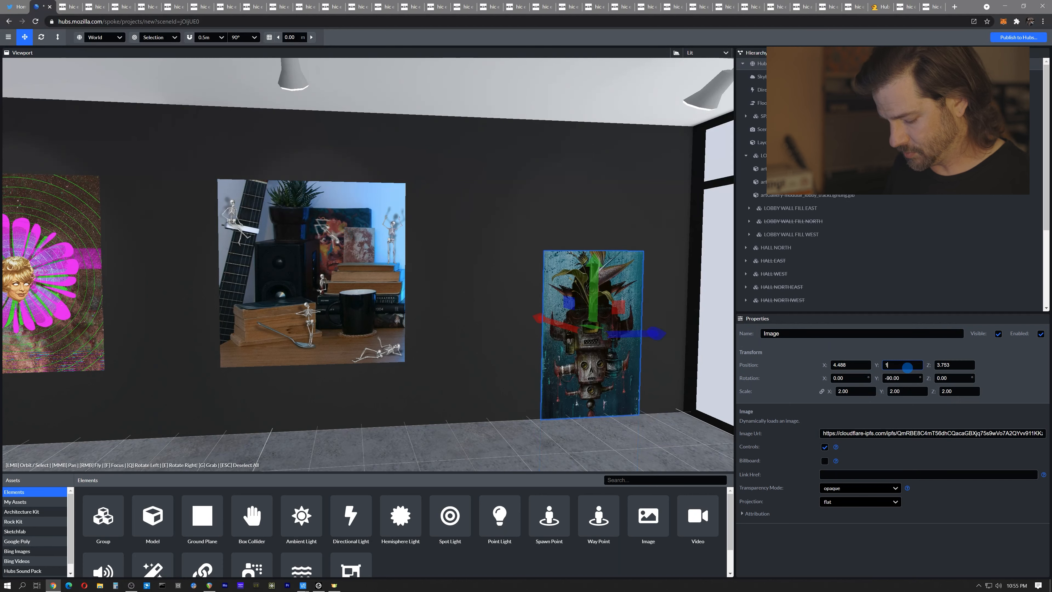
pyautogui.write('.75')
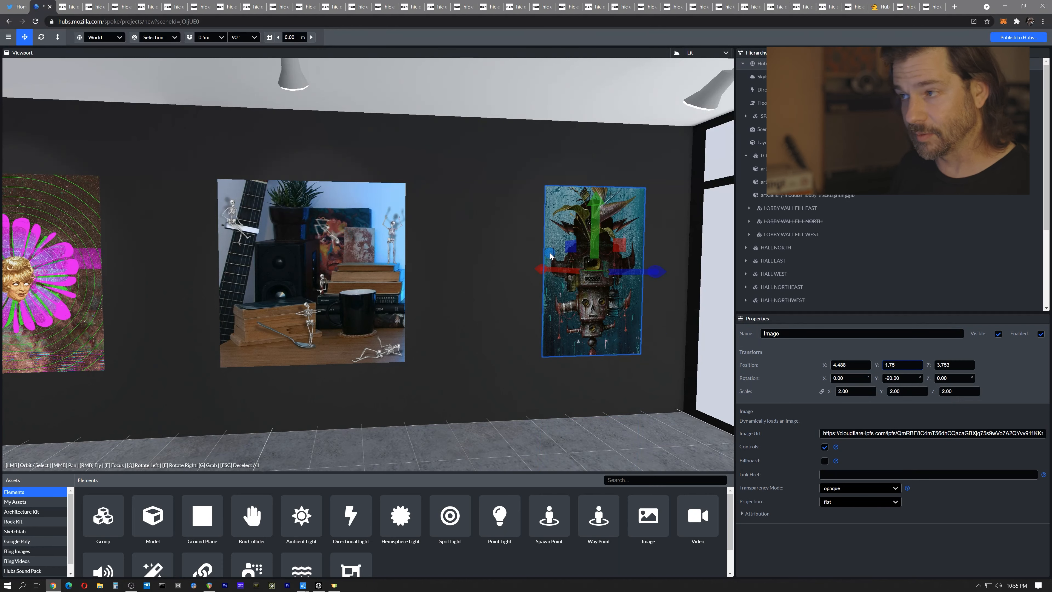
pyautogui.moveTo(629, 303); pyautogui.dragTo(518, 304, button='middle')
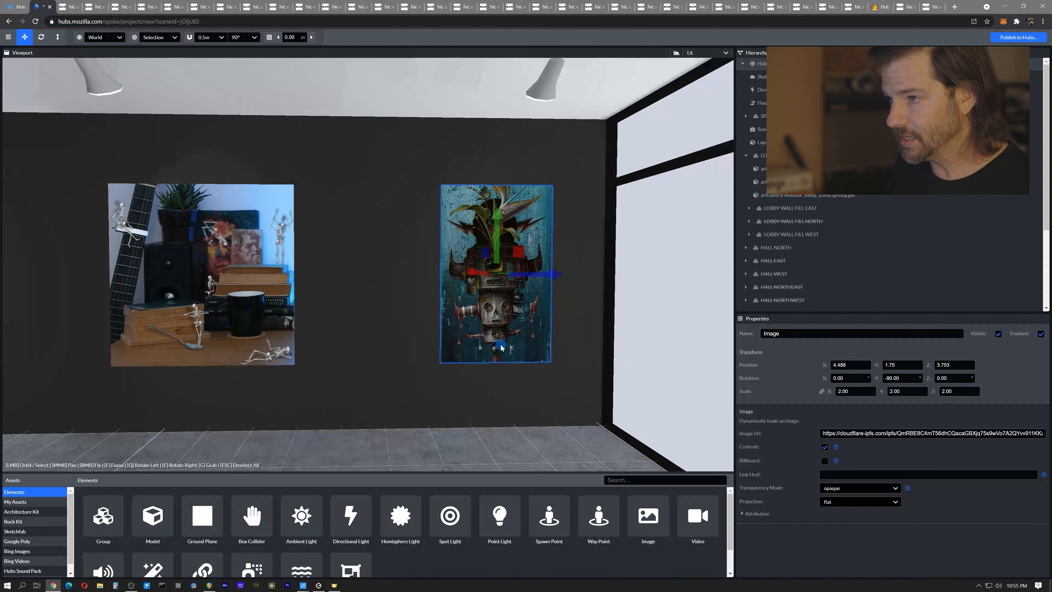
pyautogui.moveTo(548, 276); pyautogui.dragTo(541, 275)
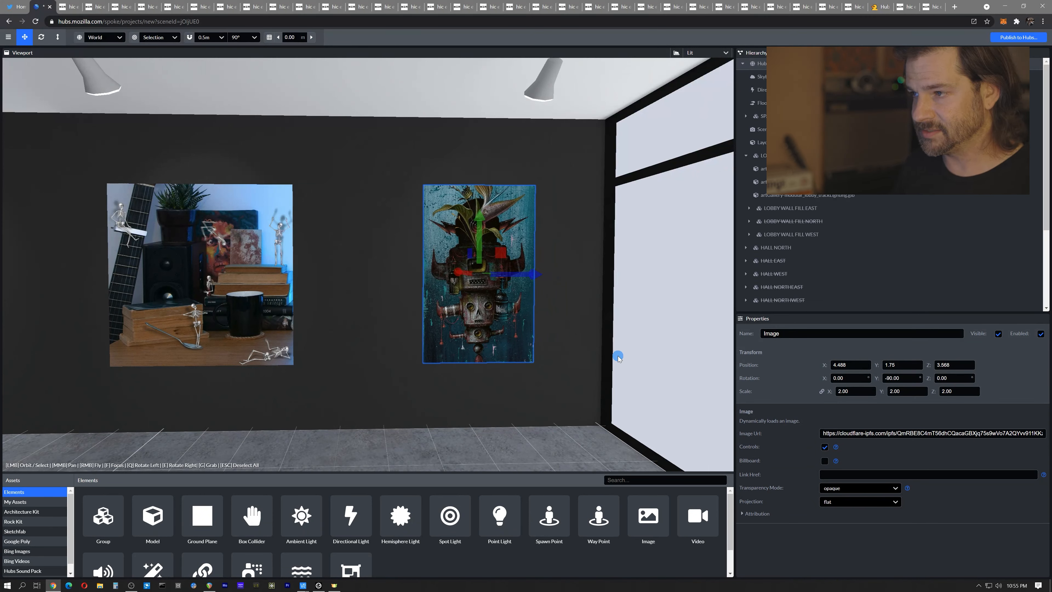
# Turn the "Born Free" image 180 degrees about its vertical axis, to a Y rotation of 90
pyautogui.press('e')
pyautogui.moveTo(617, 356); pyautogui.dragTo(399, 205, button='right')
pyautogui.press('e')
pyautogui.press('w')
pyautogui.press('s')
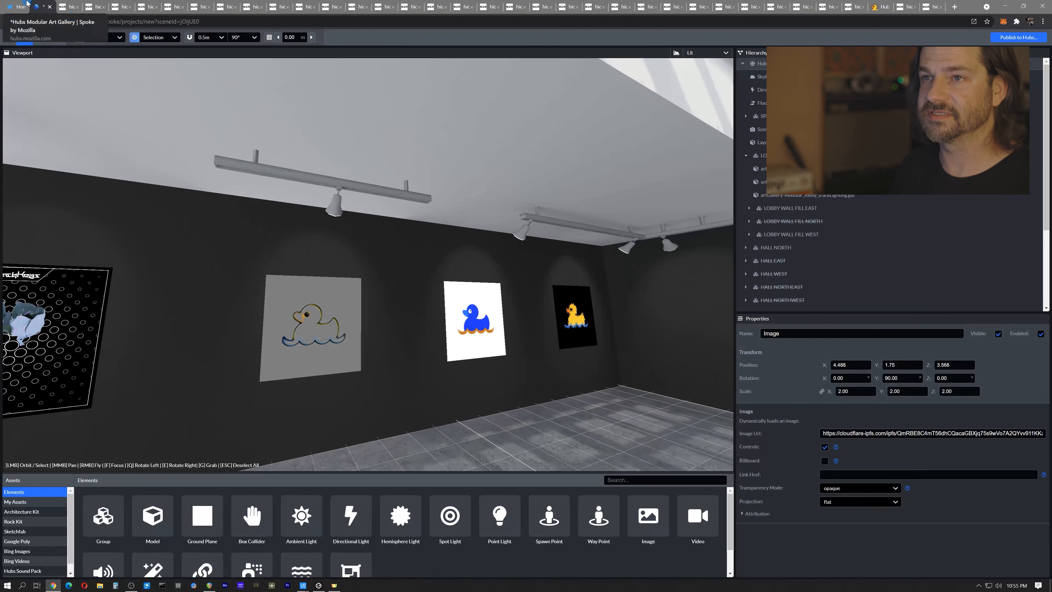
# Copy the OBJKT#42325 page address and set it as the link of the "Born Free" image
pyautogui.click(65, 8)
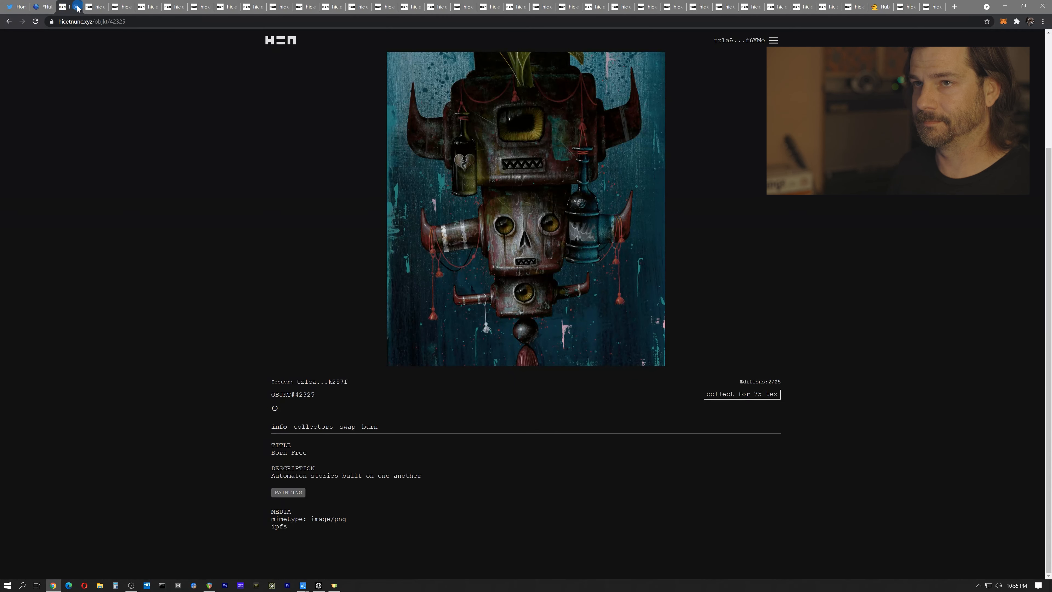
pyautogui.click(125, 23)
pyautogui.hotkey('ctrl', 'c')
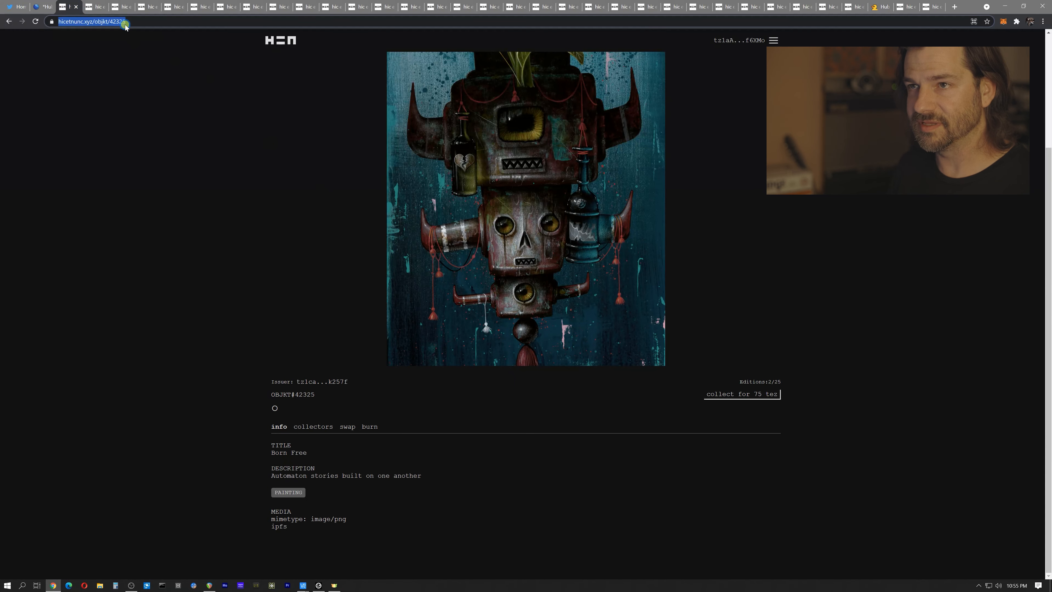
pyautogui.click(41, 7)
pyautogui.moveTo(279, 251)
pyautogui.mouseDown(button='right')
pyautogui.moveTo(352, 304)
pyautogui.moveTo(516, 289)
pyautogui.moveTo(289, 262)
pyautogui.mouseUp(button='right')
pyautogui.click(813, 340)
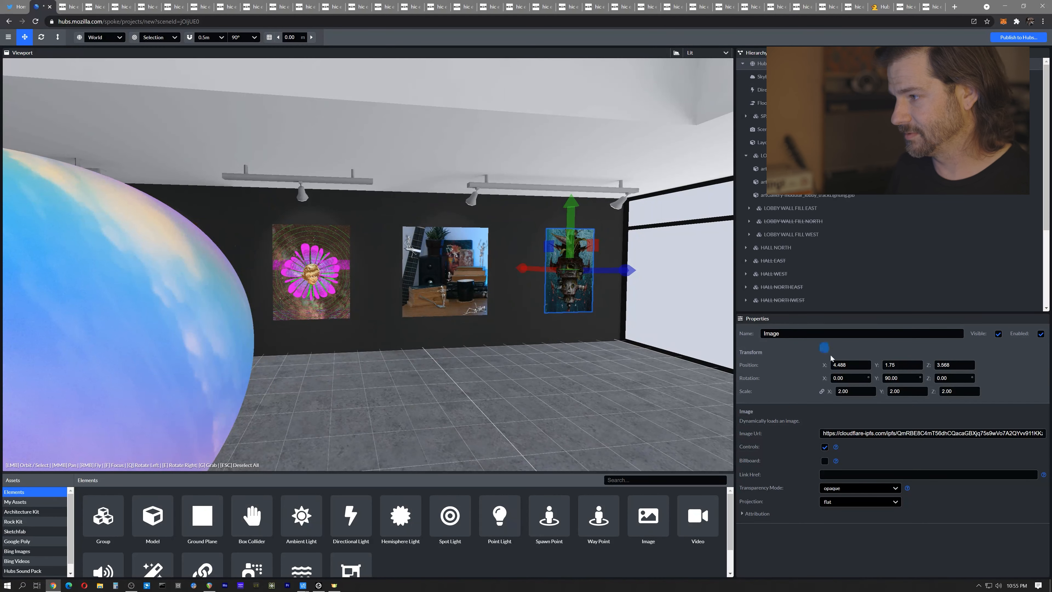
pyautogui.click(863, 476)
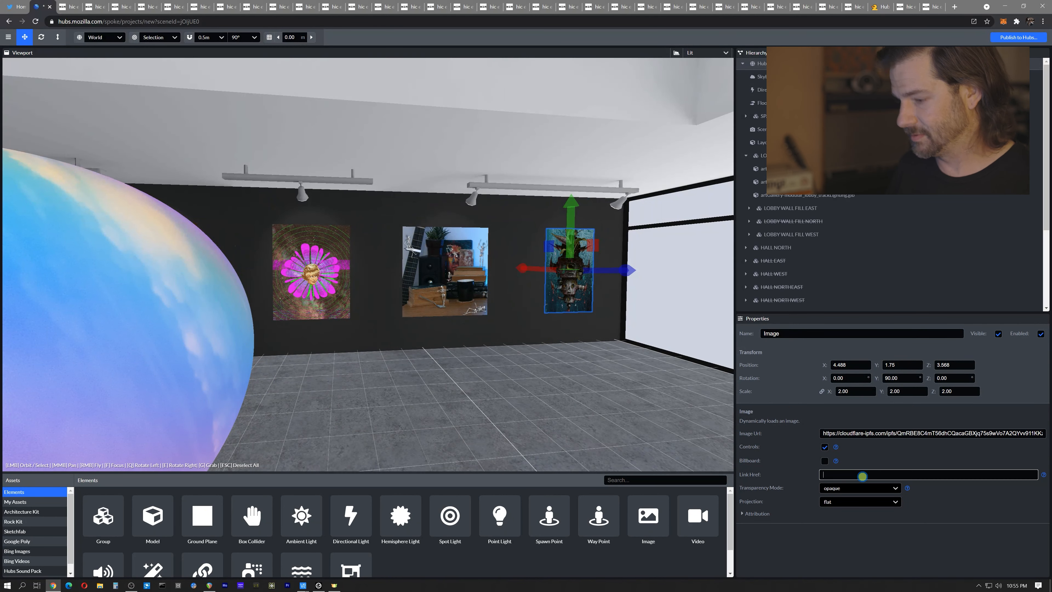
pyautogui.hotkey('ctrl', 'v')
# Open OBJKT#74985 "Tribute Flower 01" from the Harmonic Flowers creations and copy its IPFS link address
pyautogui.moveTo(614, 318); pyautogui.dragTo(211, 22, button='right')
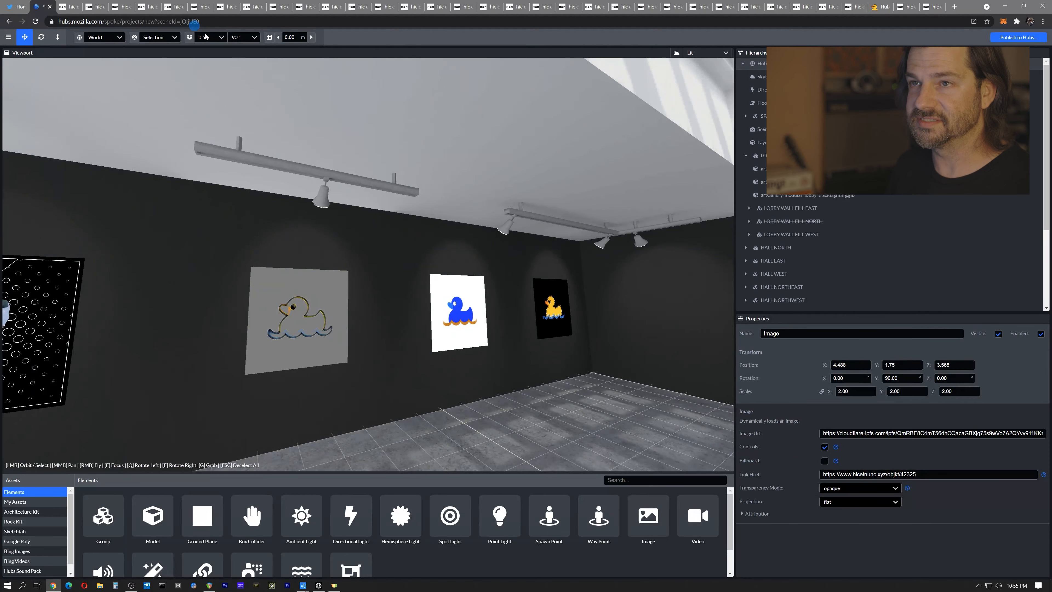
pyautogui.click(71, 7)
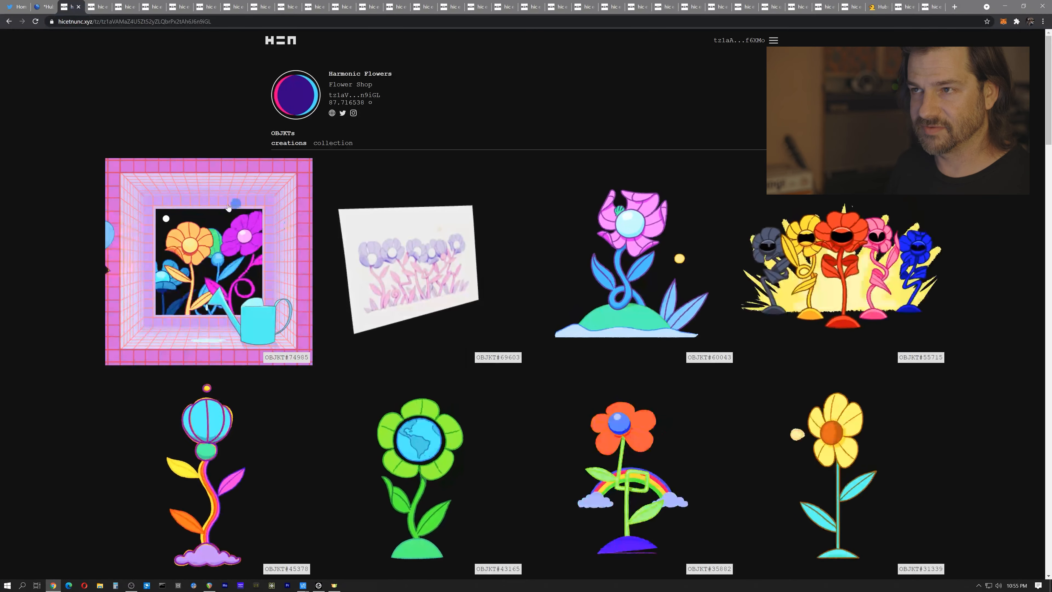
pyautogui.click(231, 248)
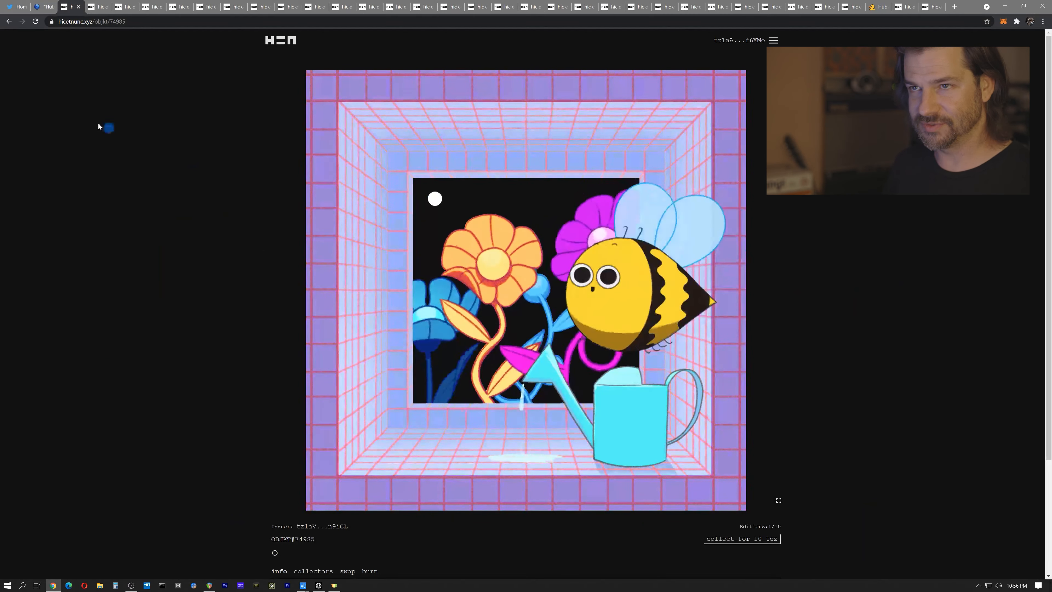
pyautogui.scroll(-3, 258, 306)
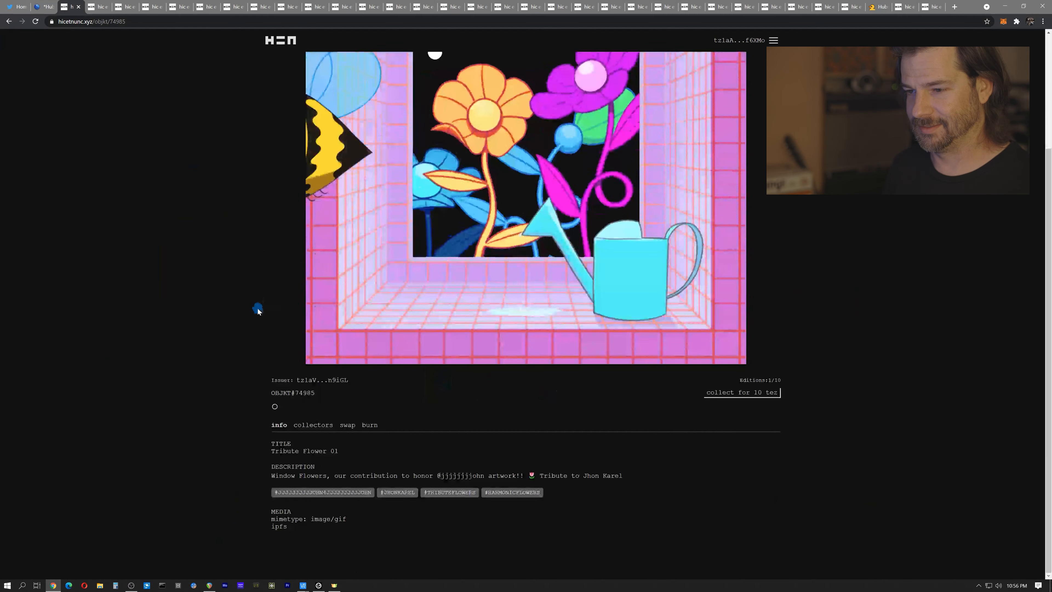
pyautogui.rightClick(279, 526)
pyautogui.click(312, 491)
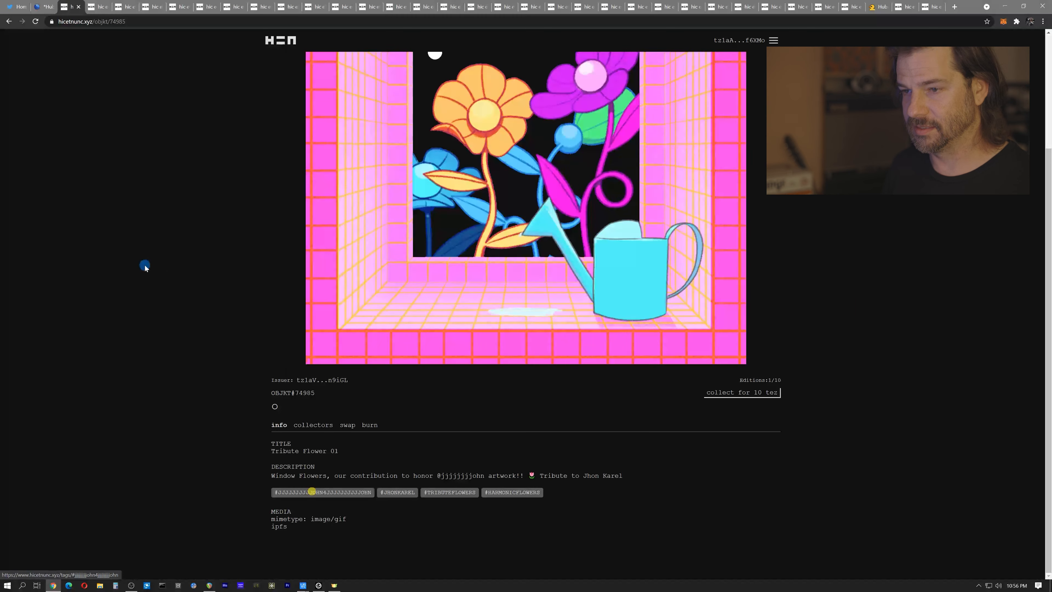
pyautogui.click(98, 6)
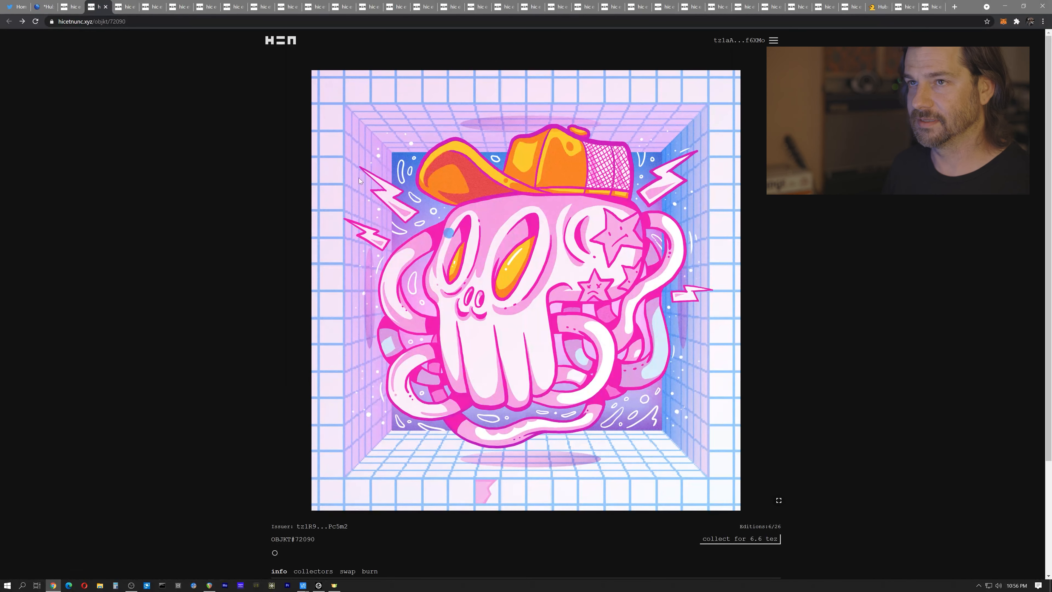
pyautogui.click(67, 7)
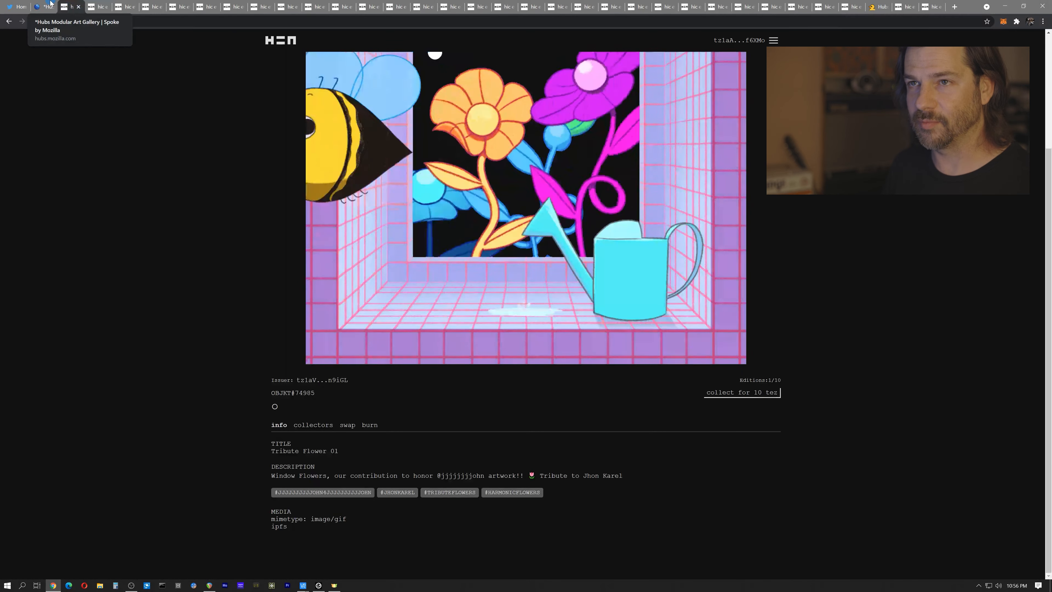
# Return to the Spoke scene and delete the artGallery-modular_02_sampleRoomConfigurations.glb display from the gallery wall
pyautogui.click(43, 5)
pyautogui.moveTo(421, 331); pyautogui.dragTo(529, 315)
pyautogui.moveTo(589, 366); pyautogui.dragTo(422, 361, button='right')
pyautogui.press('w')
pyautogui.press('d')
pyautogui.press('w')
pyautogui.press('a')
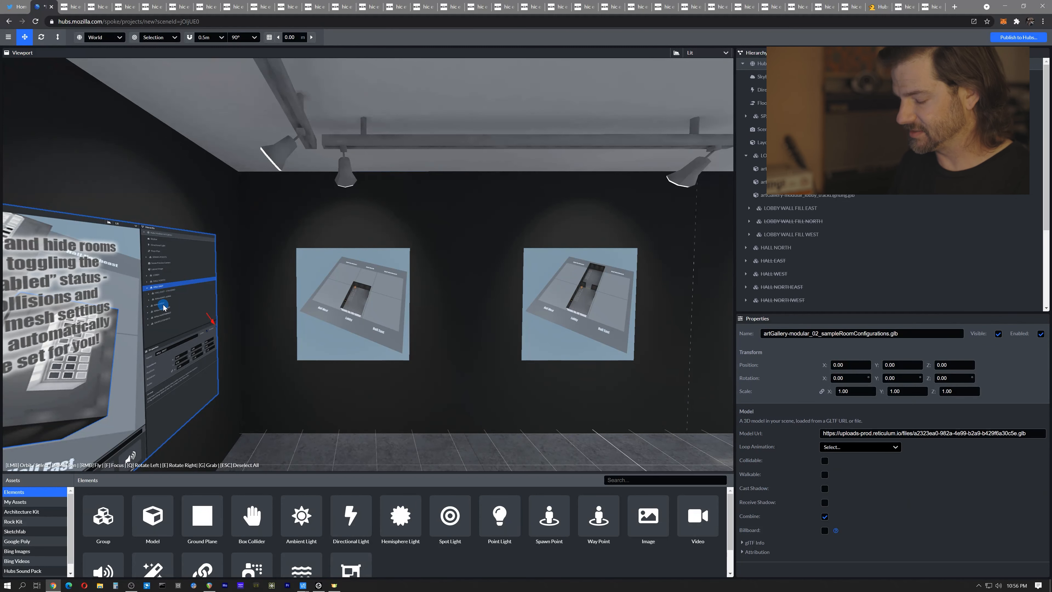
pyautogui.press('Delete')
pyautogui.click(353, 292)
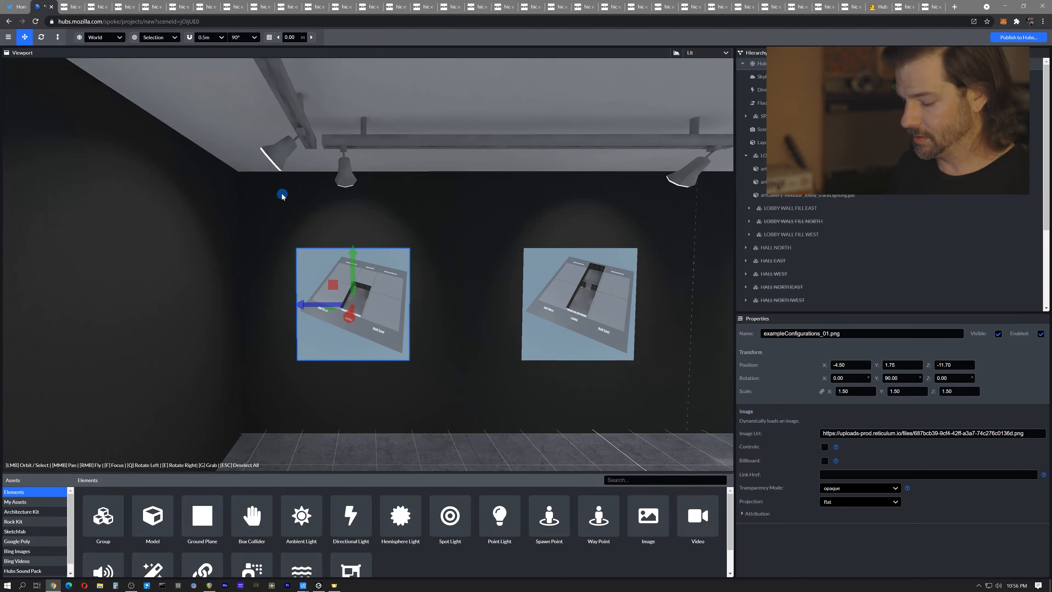
pyautogui.press('Delete')
pyautogui.click(66, 6)
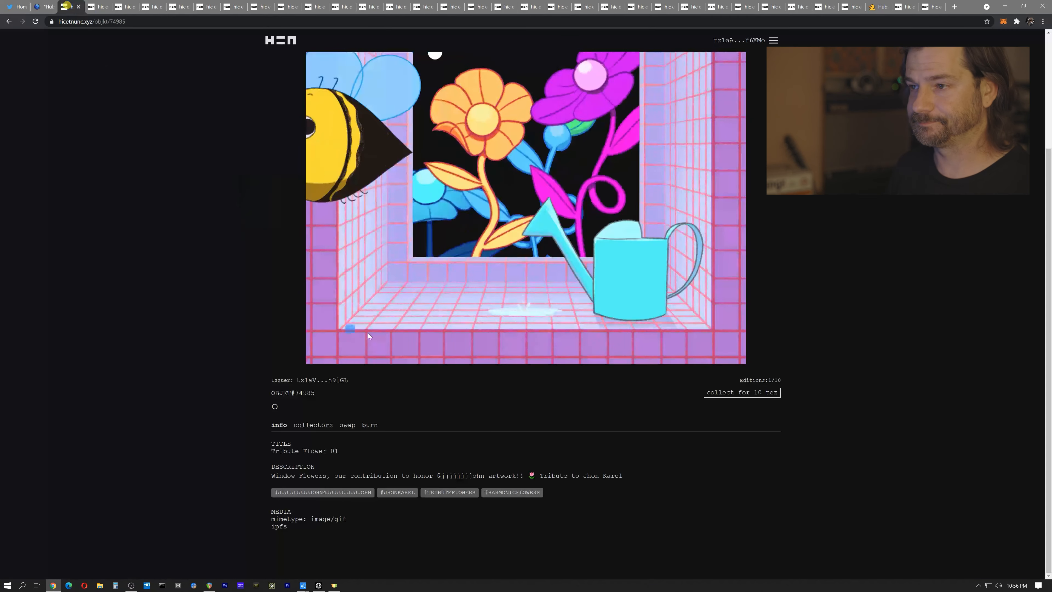
pyautogui.click(45, 7)
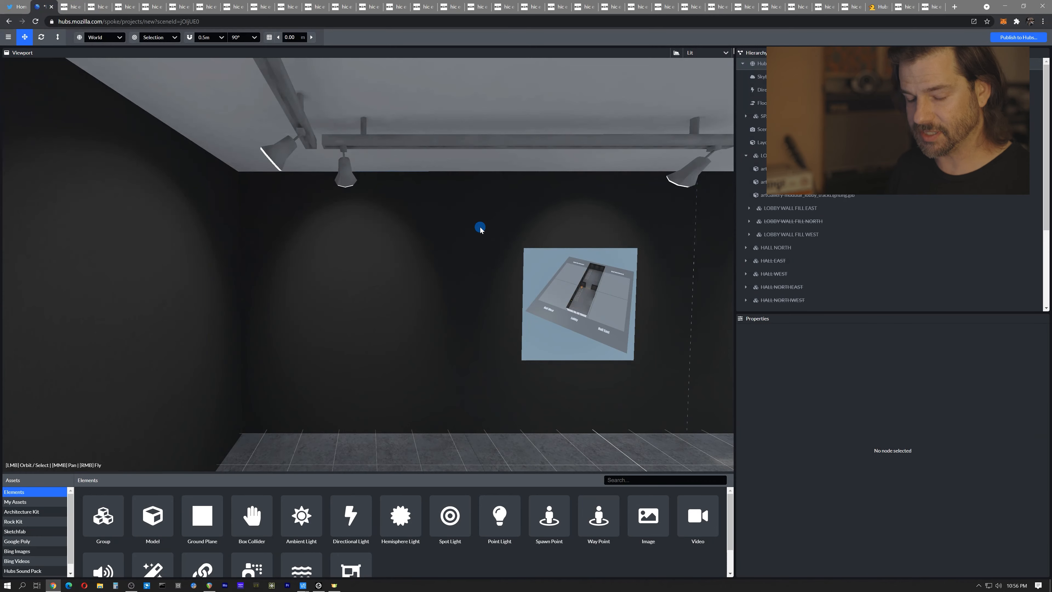
pyautogui.hotkey('ctrl', 'z')
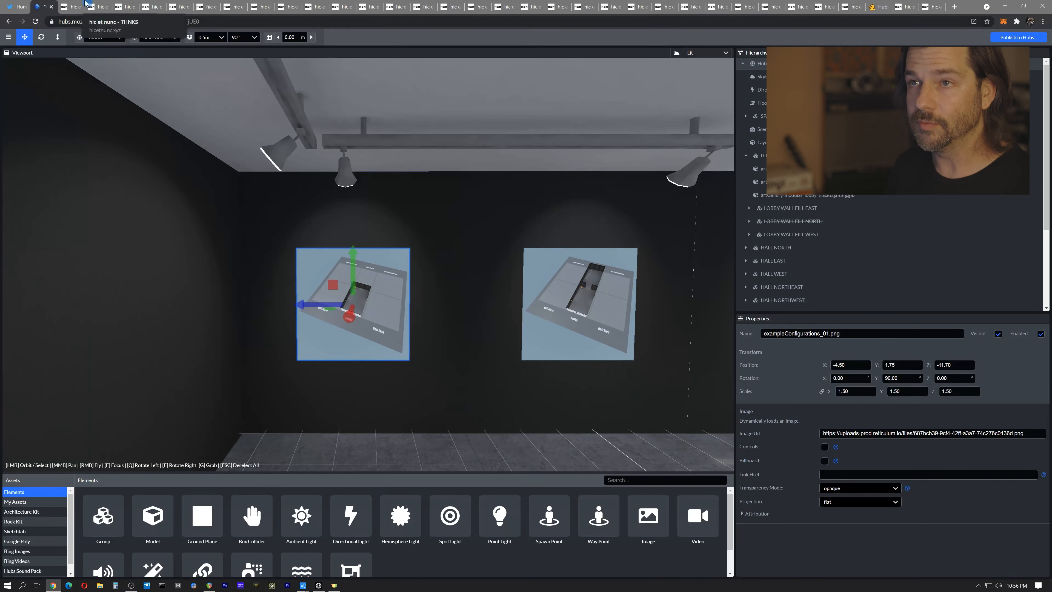
# Copy the IPFS link of "Tribute Flower 01" and set it as the image URL of exampleConfigurations_01.png
pyautogui.click(69, 7)
pyautogui.click(292, 445)
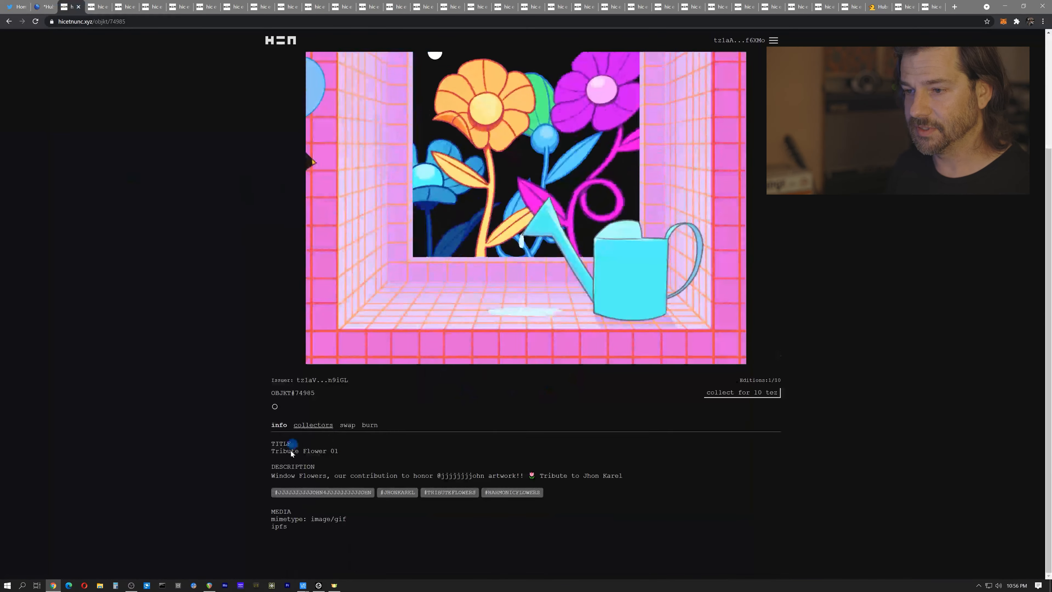
pyautogui.rightClick(280, 526)
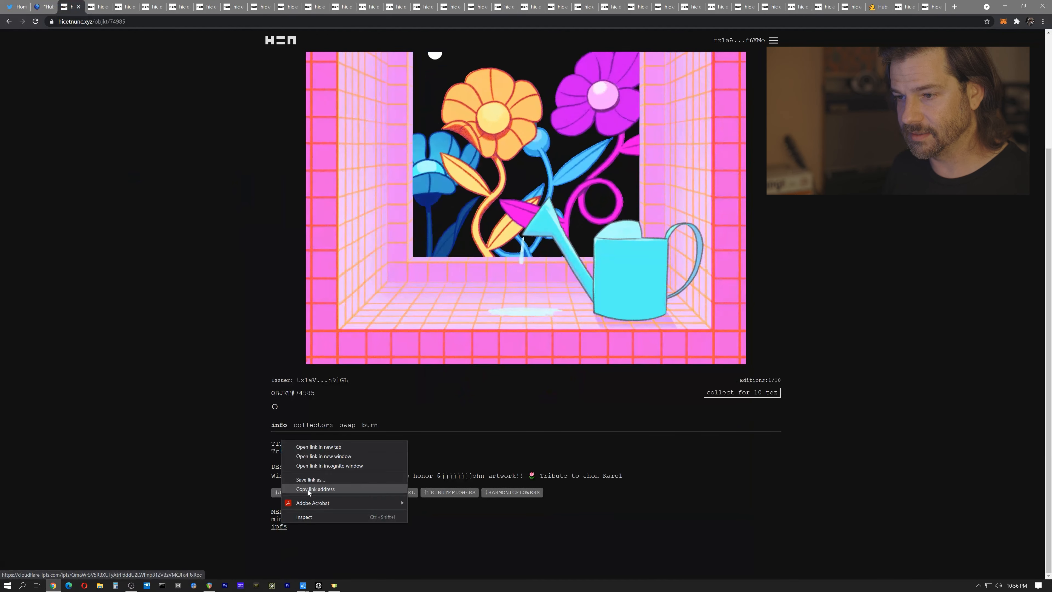
pyautogui.click(307, 489)
pyautogui.click(47, 8)
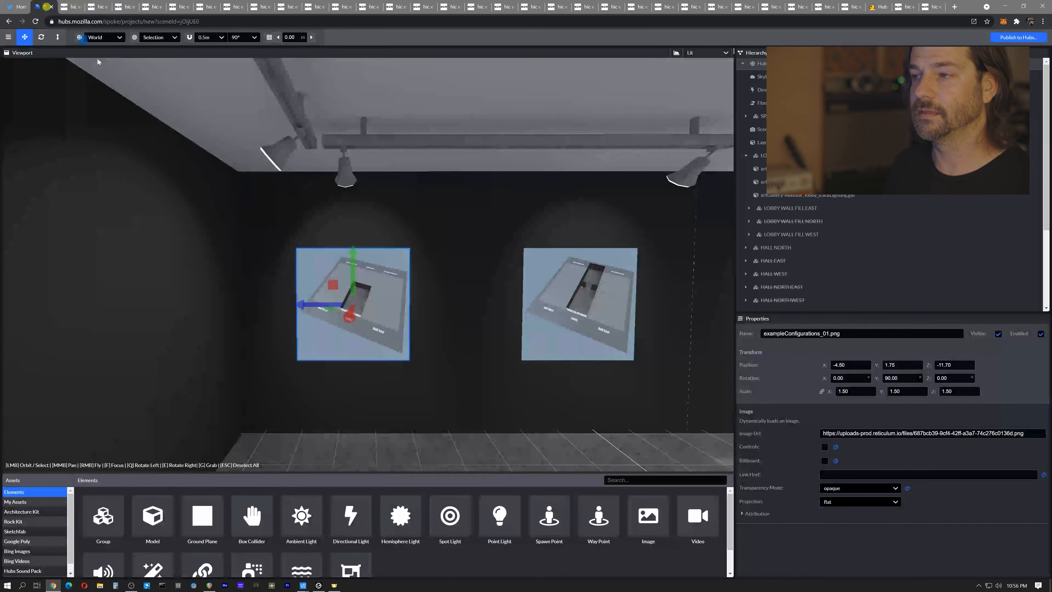
pyautogui.click(925, 433)
pyautogui.hotkey('ctrl', 'a')
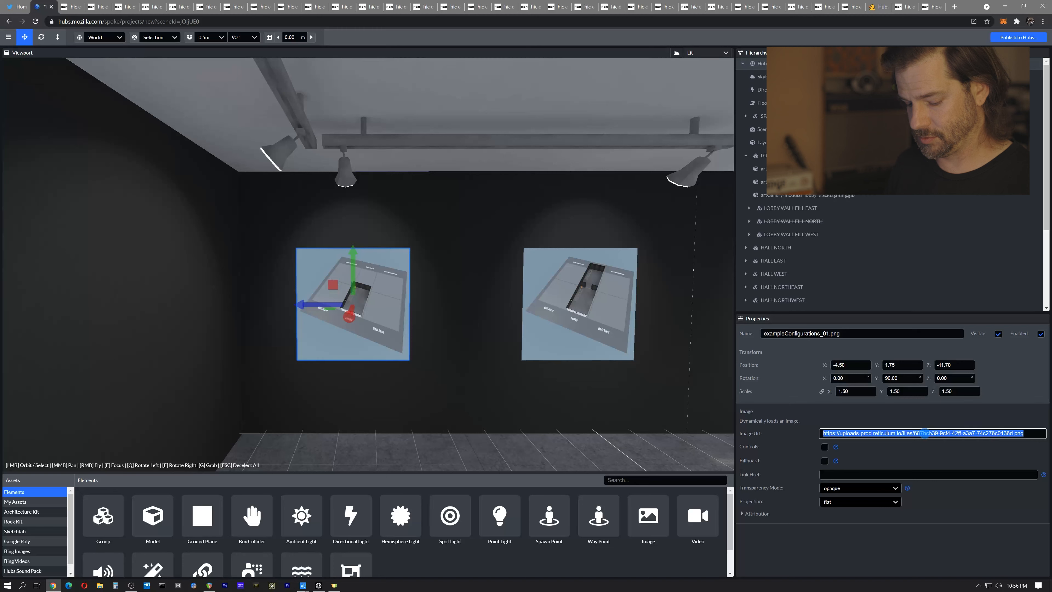
pyautogui.hotkey('ctrl', 'v')
pyautogui.press('Return')
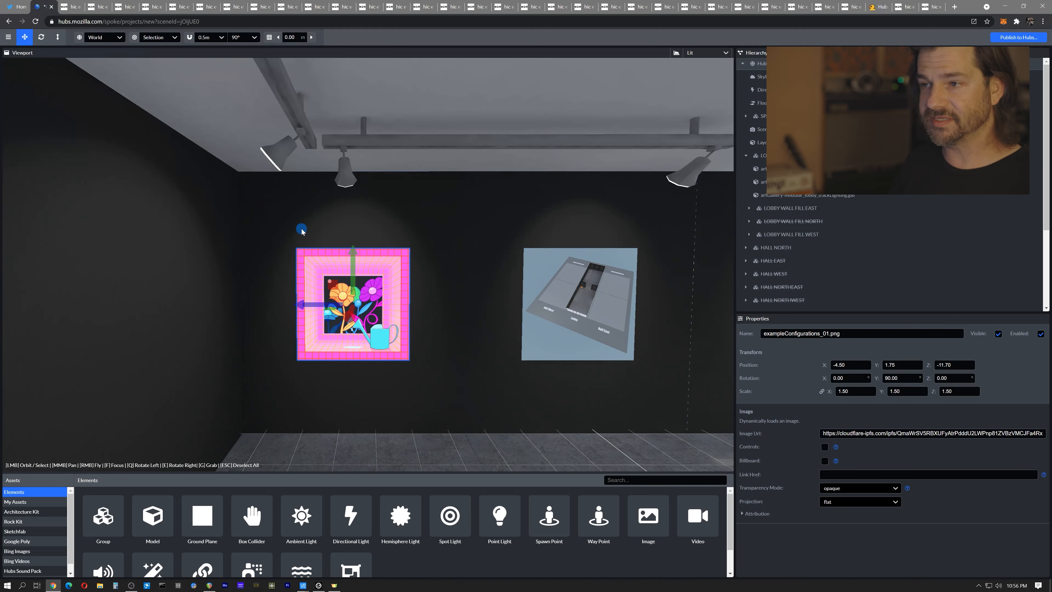
# Copy the OBJKT#74985 page address and set it as the link of the "Tribute Flower 01" image
pyautogui.click(598, 293)
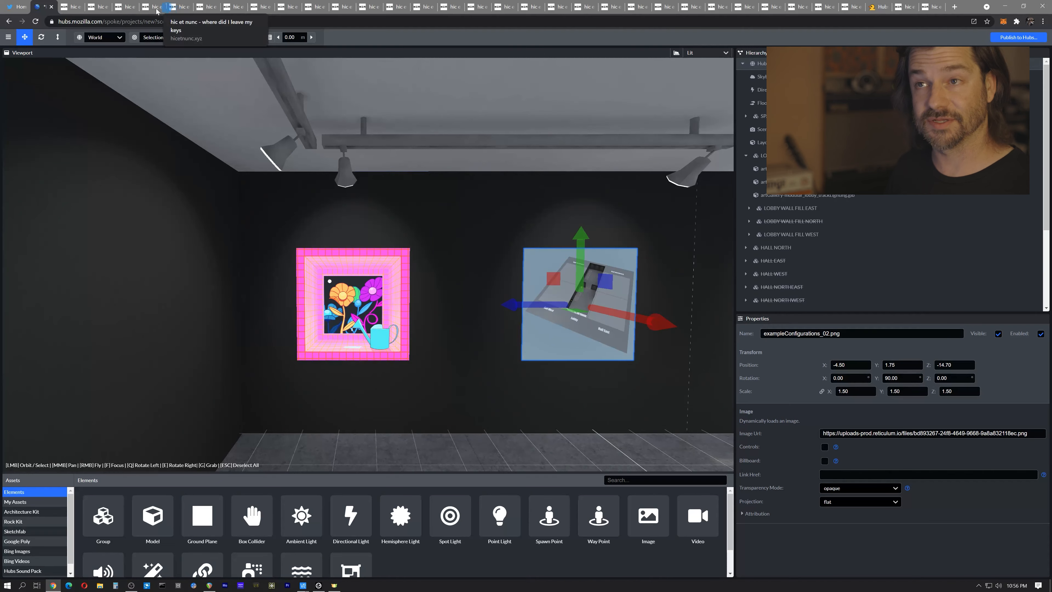
pyautogui.click(82, 11)
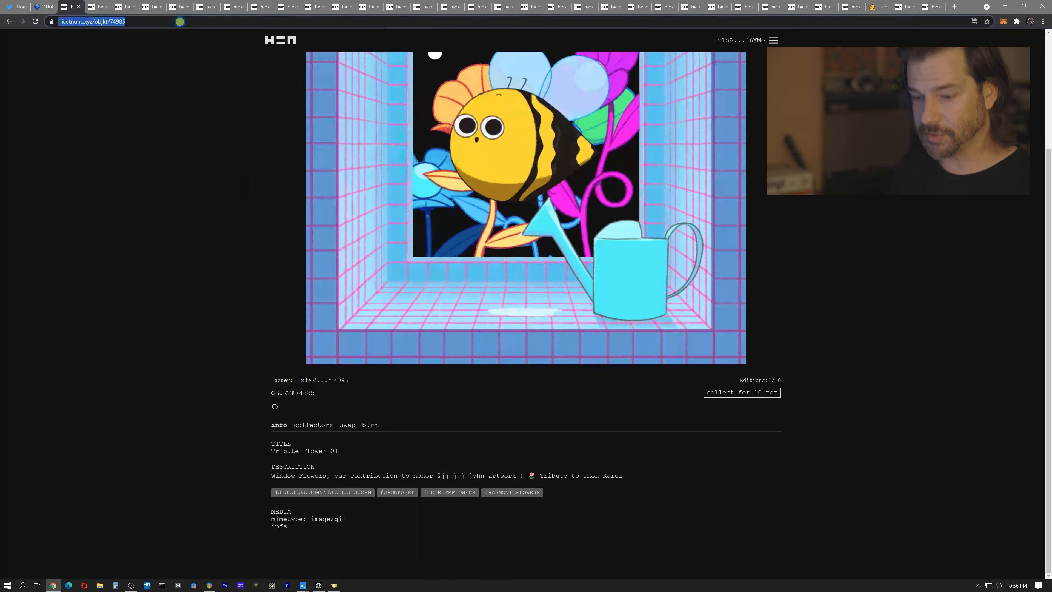
pyautogui.click(78, 6)
pyautogui.click(44, 6)
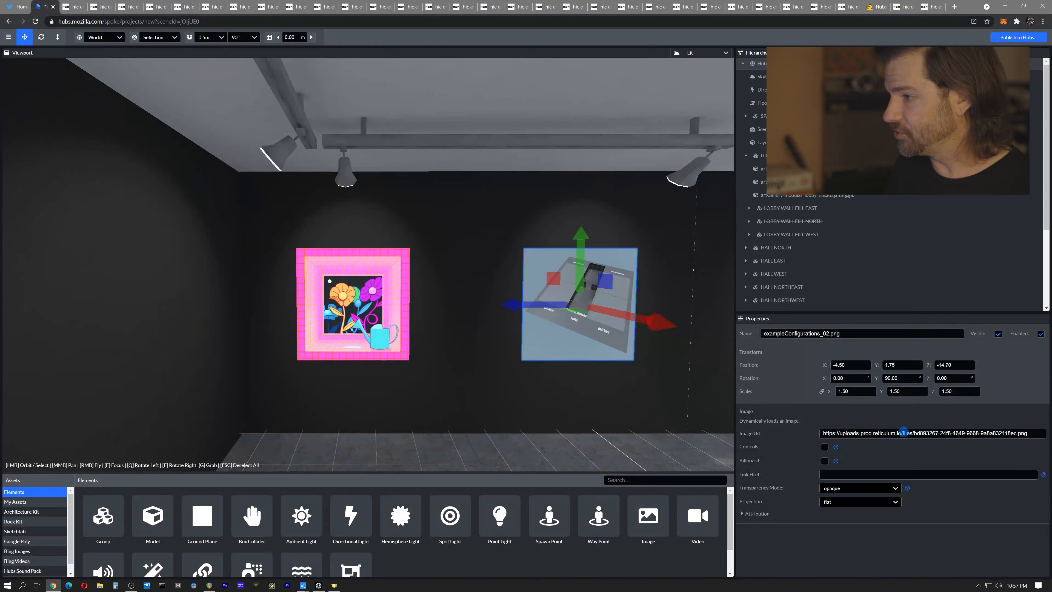
pyautogui.tripleClick(904, 433)
pyautogui.hotkey('ctrl', 'v')
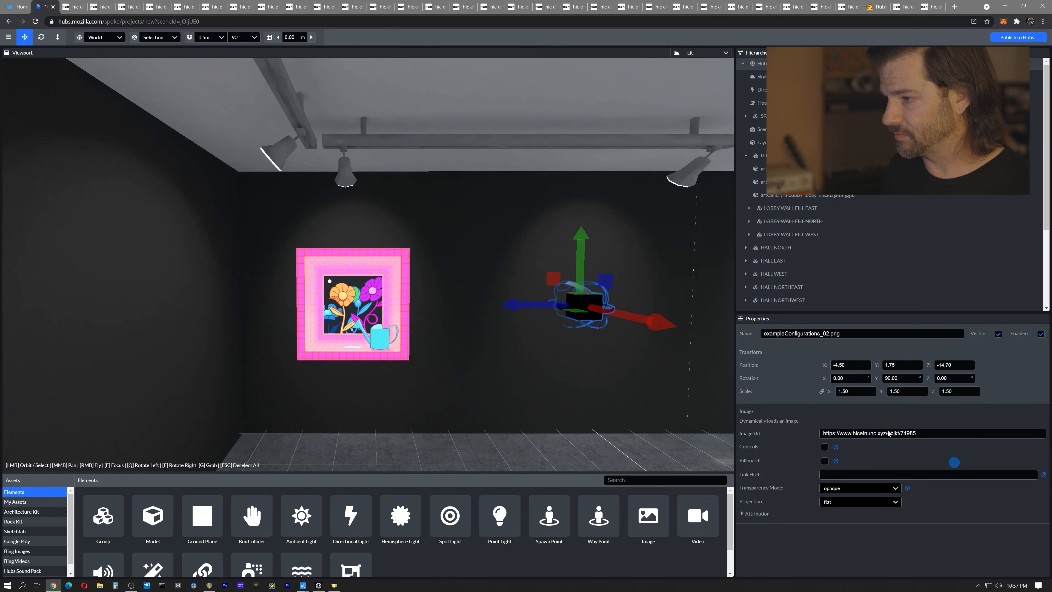
pyautogui.click(861, 474)
pyautogui.hotkey('ctrl', 'v')
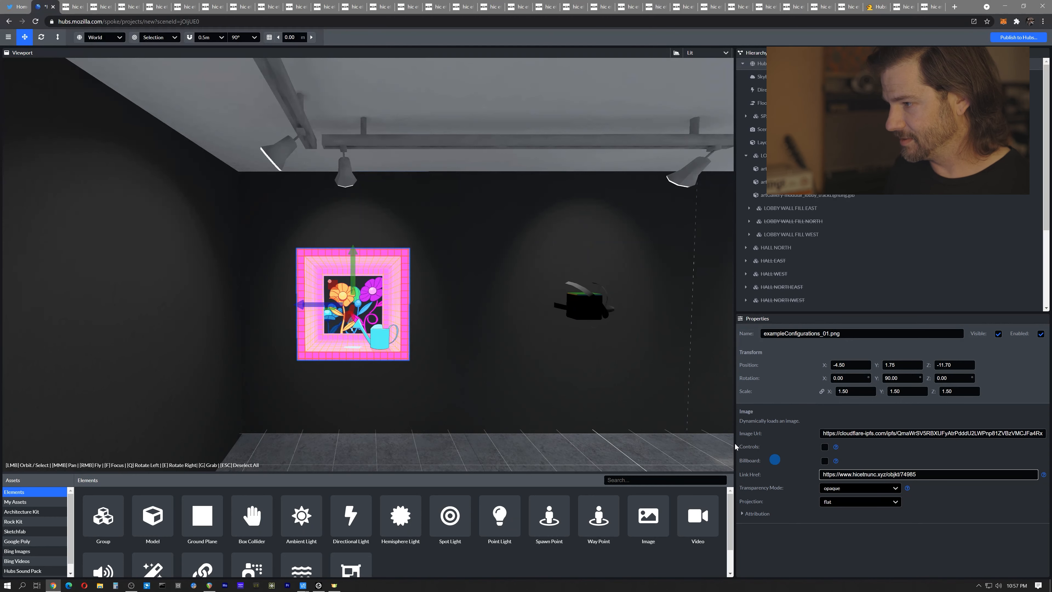
# Copy the IPFS link of OBJKT#72090 "THNKS" and set it as the image URL of exampleConfigurations_02.png
pyautogui.click(597, 303)
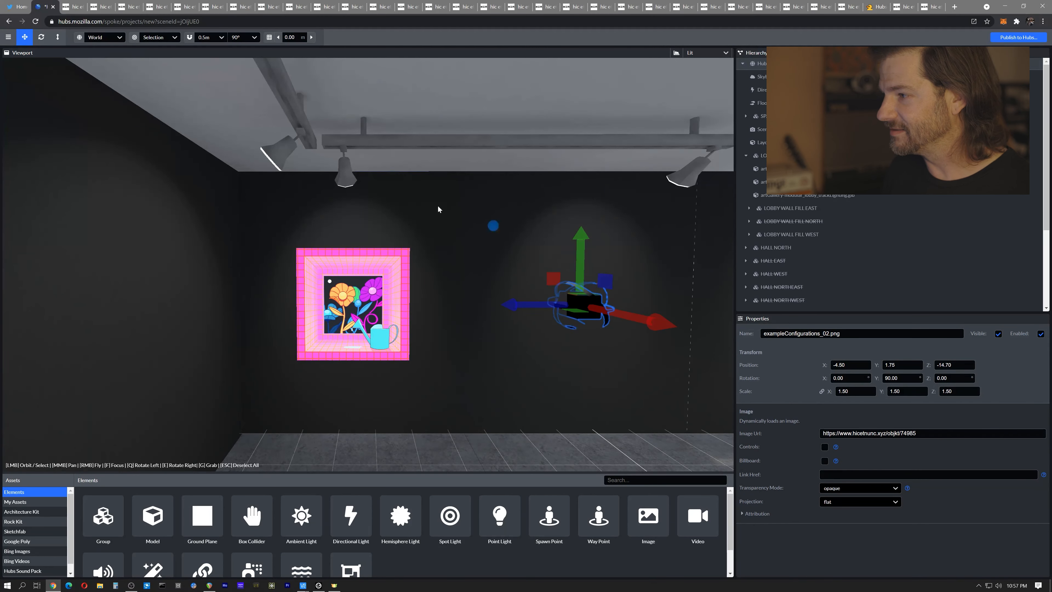
pyautogui.click(73, 7)
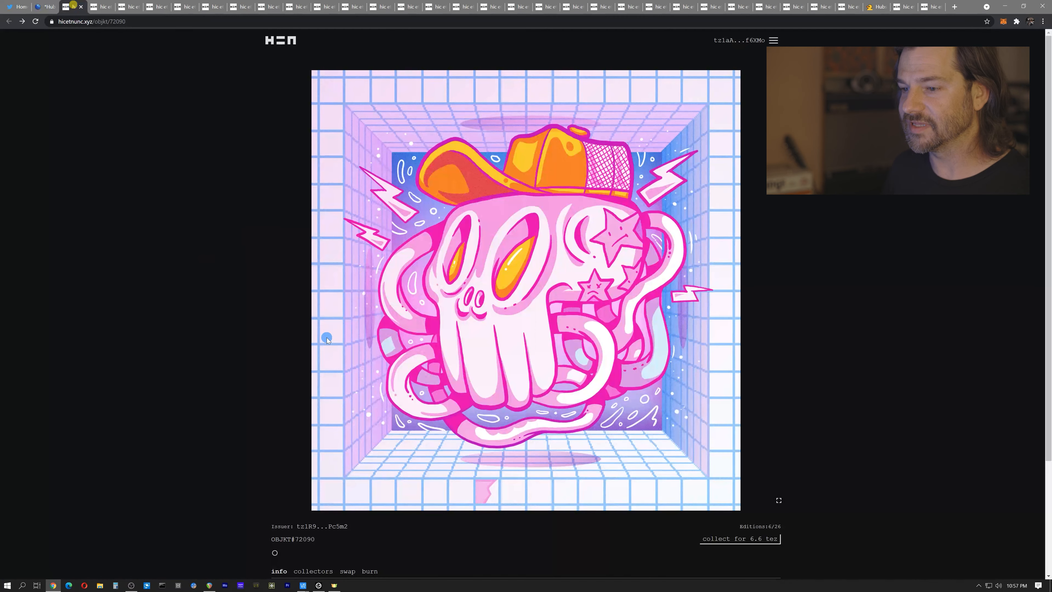
pyautogui.scroll(-3, 402, 535)
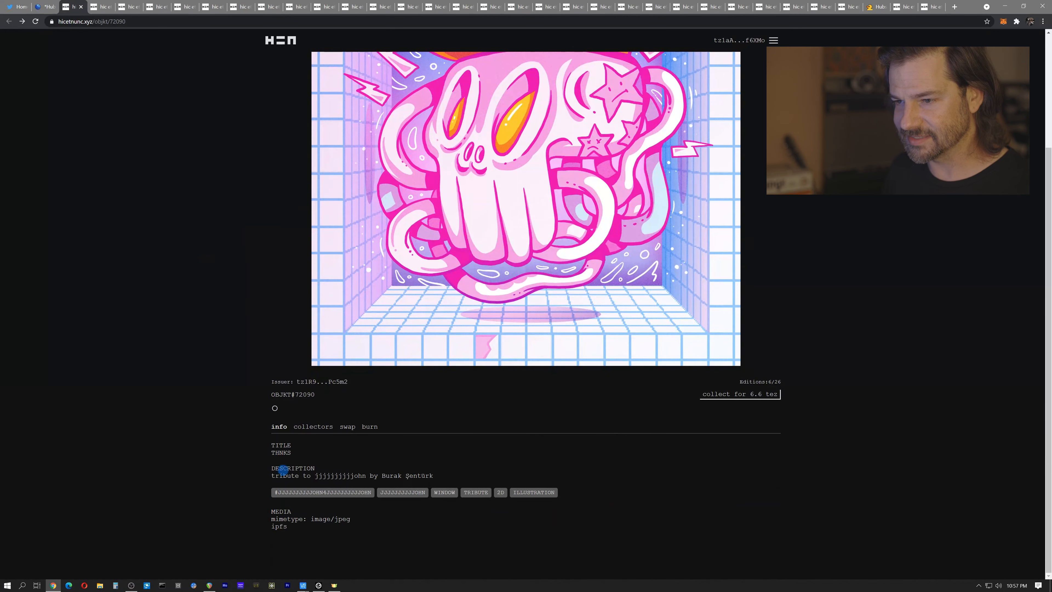
pyautogui.rightClick(285, 527)
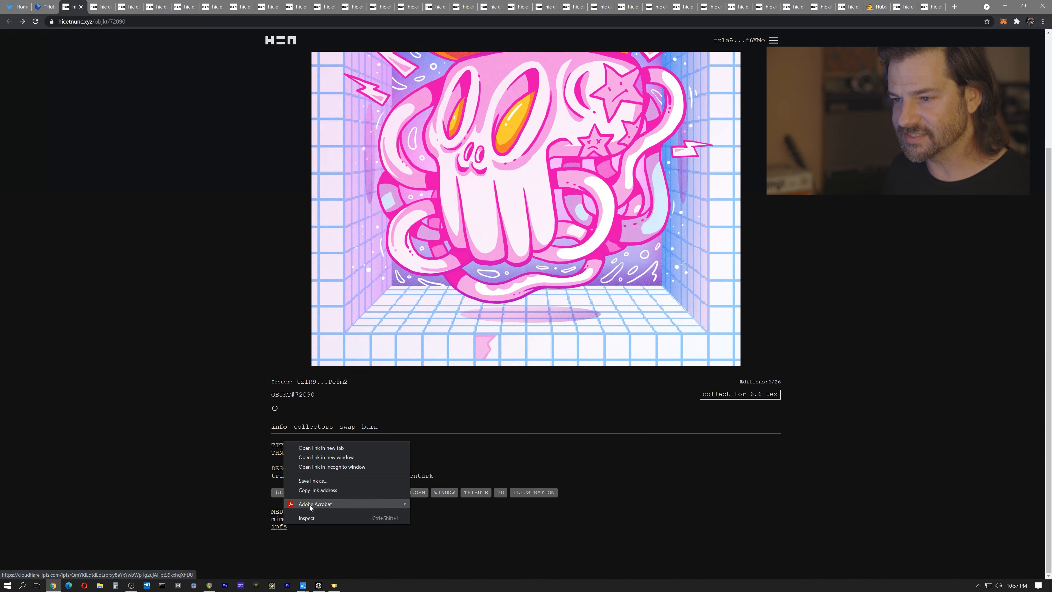
pyautogui.click(312, 491)
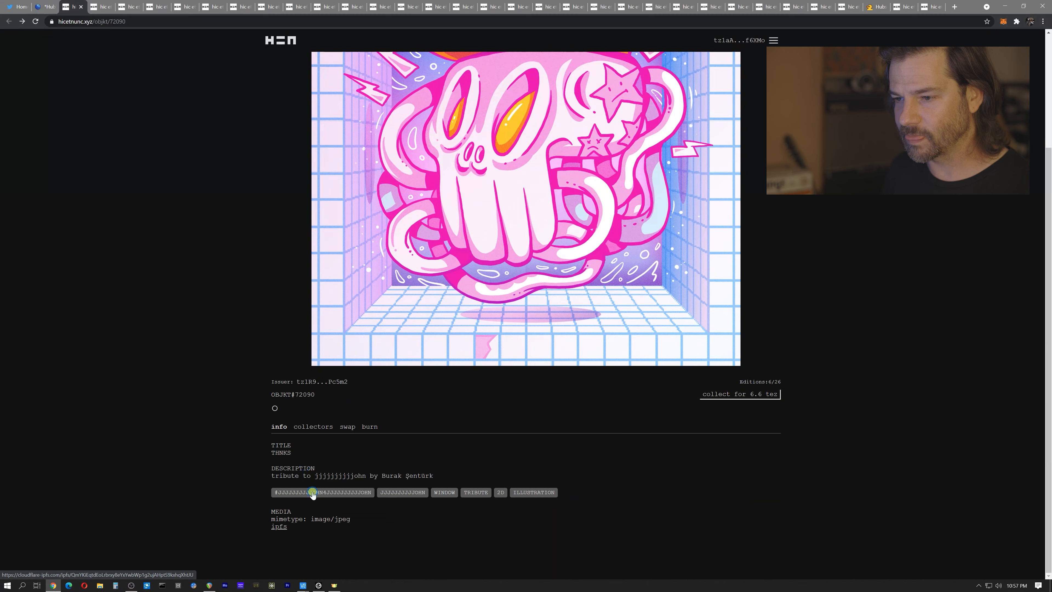
pyautogui.click(48, 6)
pyautogui.moveTo(922, 433); pyautogui.dragTo(742, 435)
pyautogui.hotkey('ctrl', 'v')
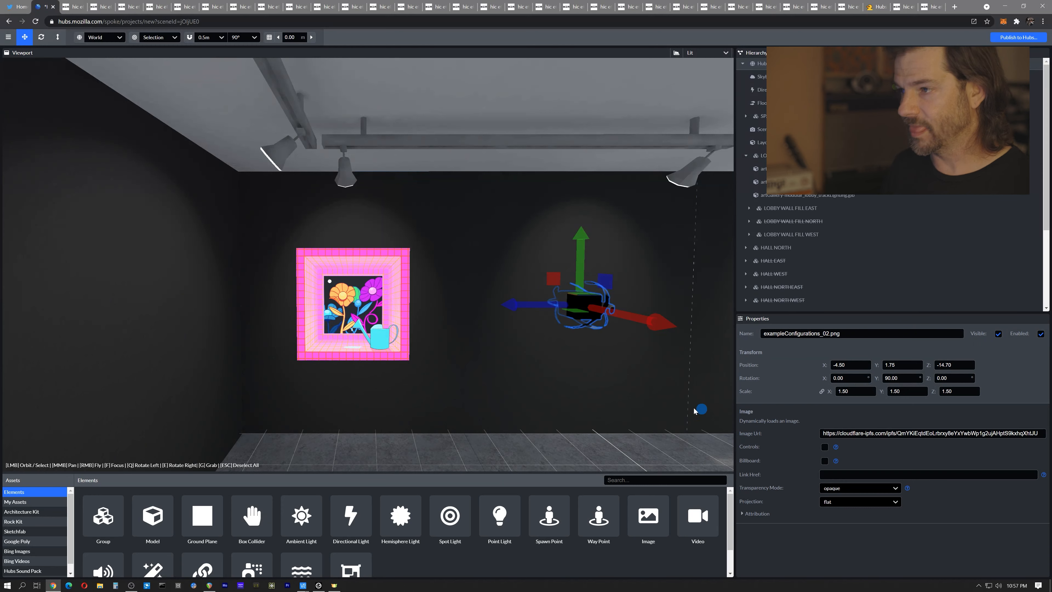
# Copy the OBJKT#72090 page address and set it as the link of the "THNKS" skull image
pyautogui.moveTo(496, 321); pyautogui.dragTo(412, 266, button='middle')
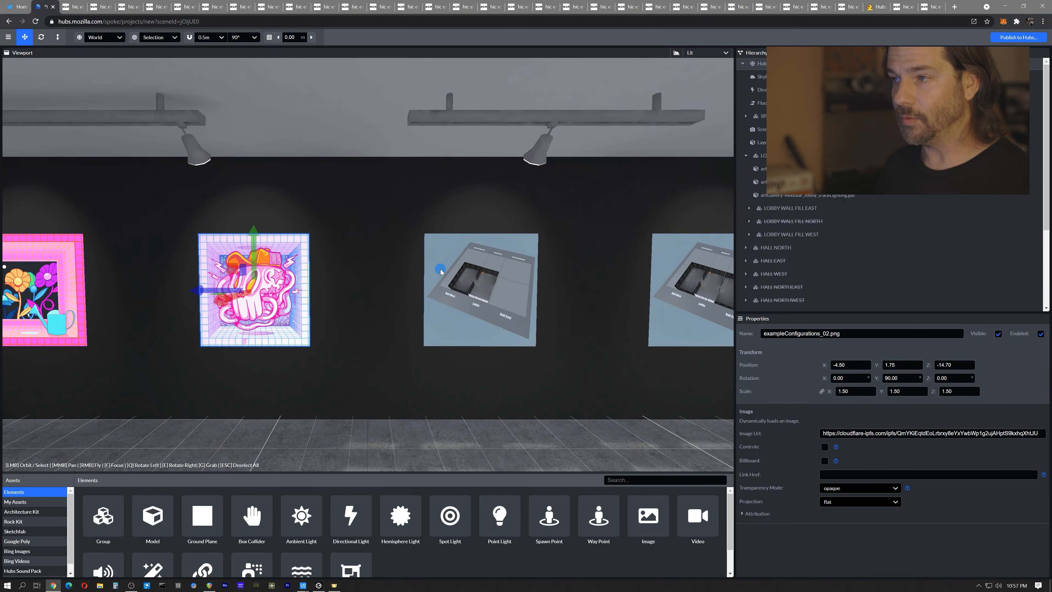
pyautogui.click(465, 275)
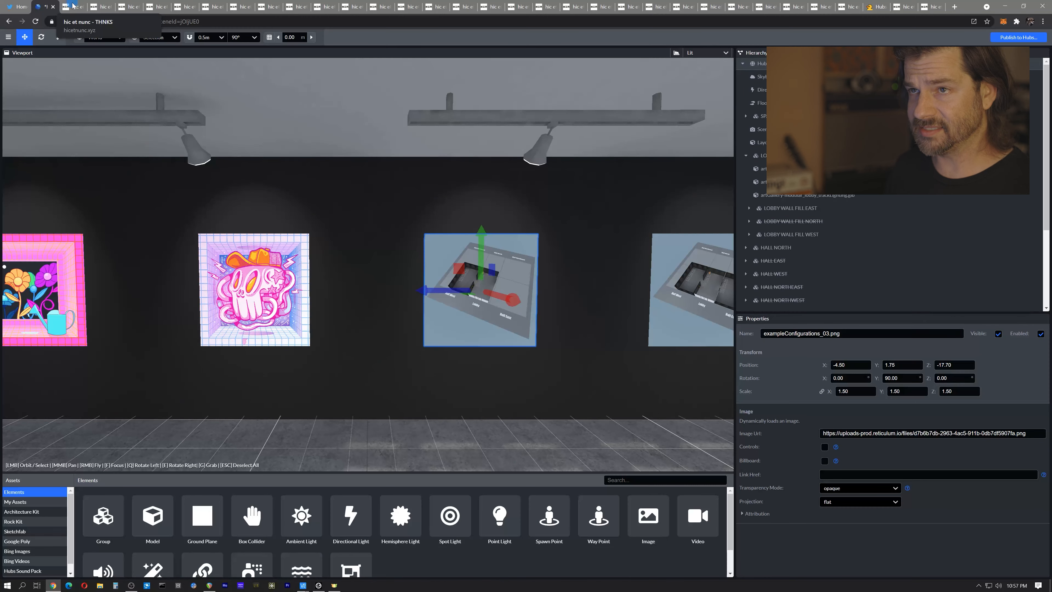
pyautogui.click(282, 281)
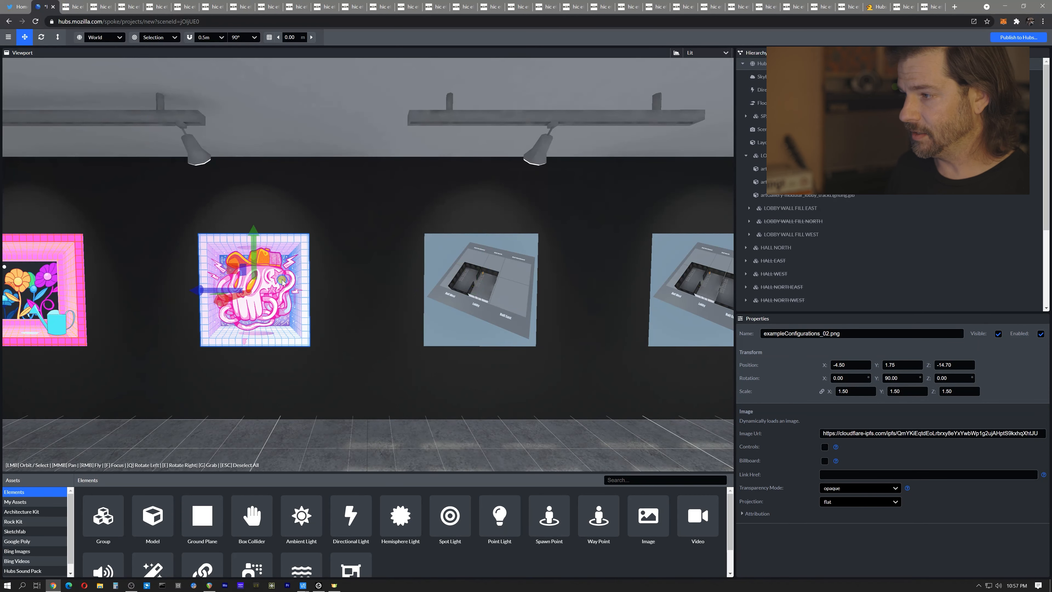
pyautogui.click(73, 7)
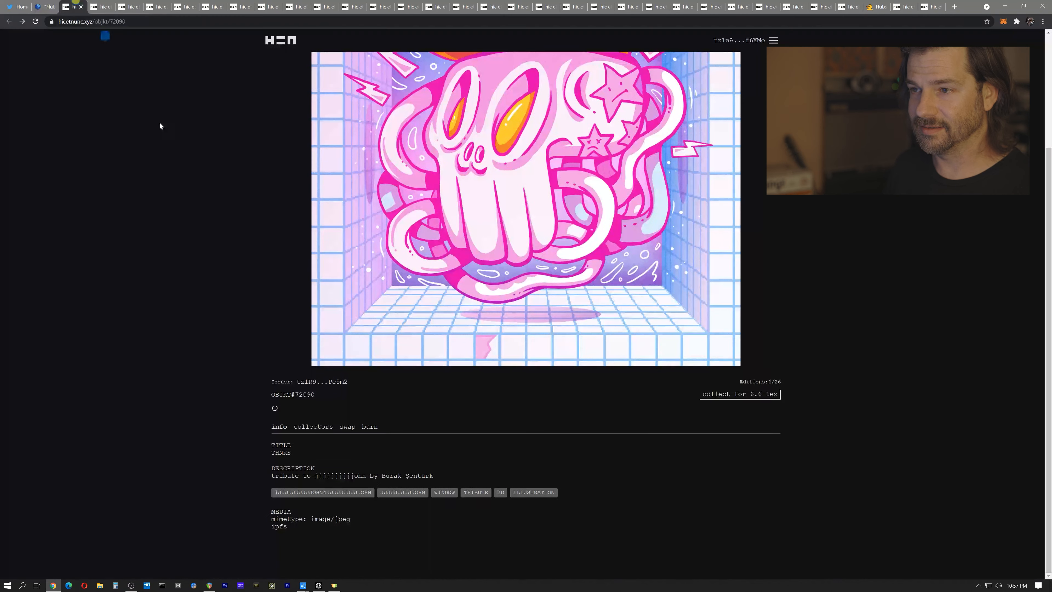
pyautogui.click(145, 22)
pyautogui.hotkey('ctrl', 'c')
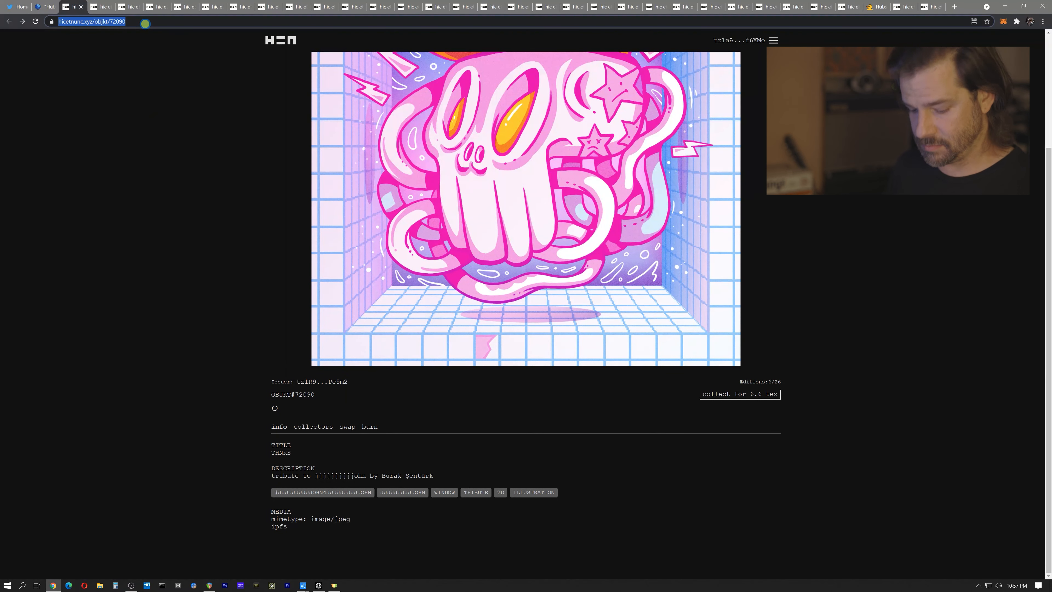
pyautogui.click(46, 7)
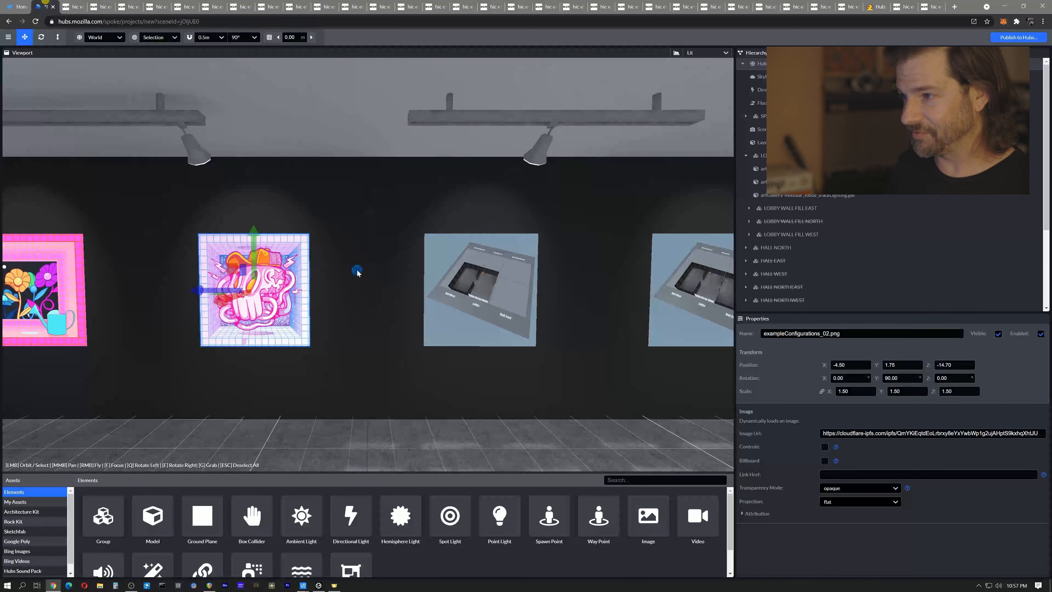
pyautogui.click(833, 474)
pyautogui.hotkey('ctrl', 'v')
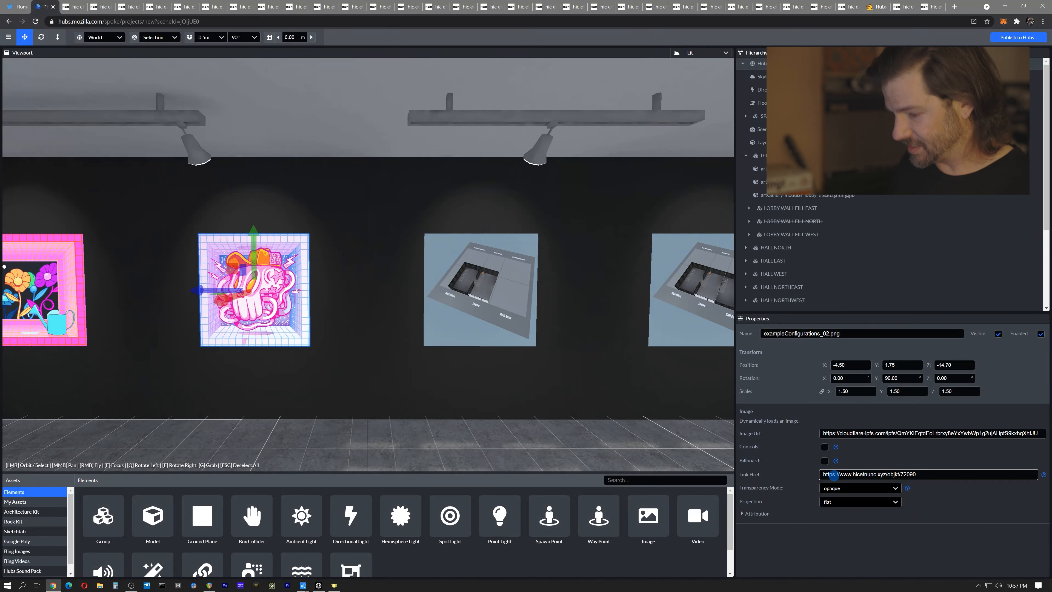
# Copy the IPFS link of OBJKT#53336 "BURNTOBEWILD" and set it as the image URL of exampleConfigurations_03.png
pyautogui.click(81, 7)
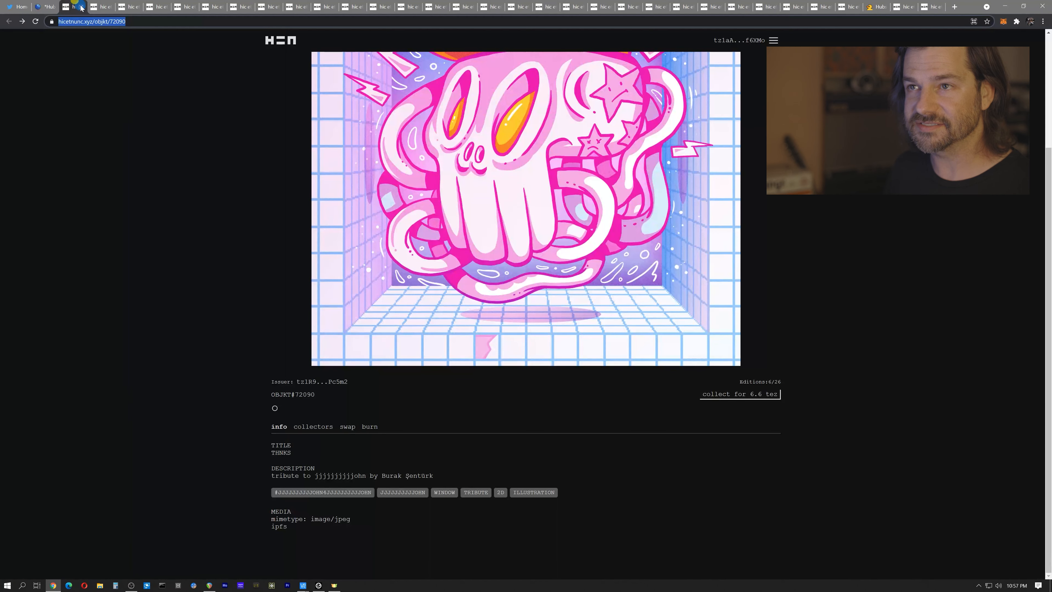
pyautogui.click(80, 7)
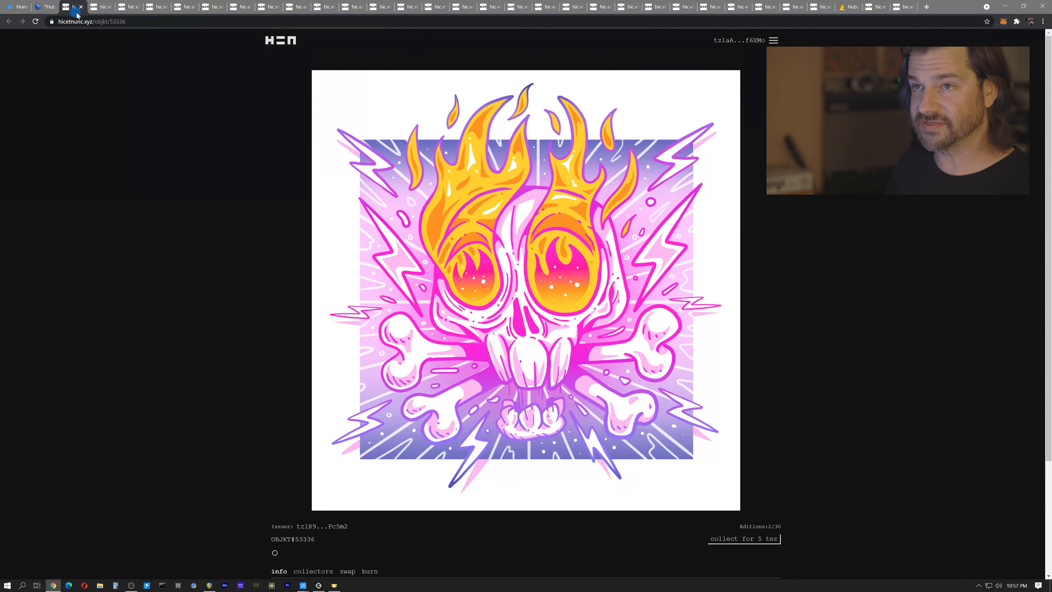
pyautogui.scroll(-3, 351, 398)
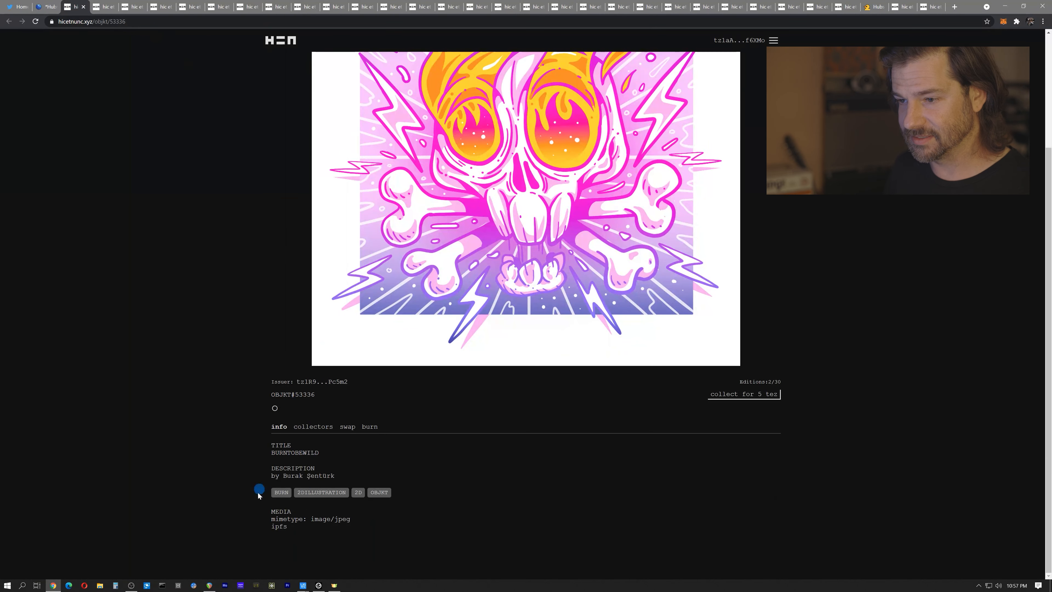
pyautogui.rightClick(279, 527)
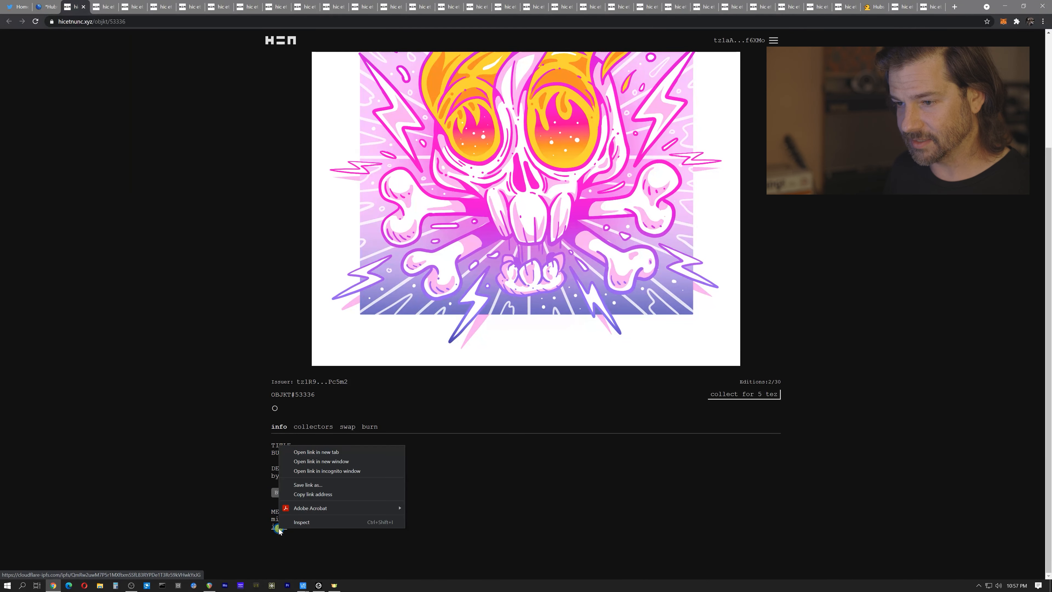
pyautogui.click(307, 494)
pyautogui.click(46, 7)
pyautogui.click(924, 432)
pyautogui.moveTo(540, 309); pyautogui.dragTo(541, 304)
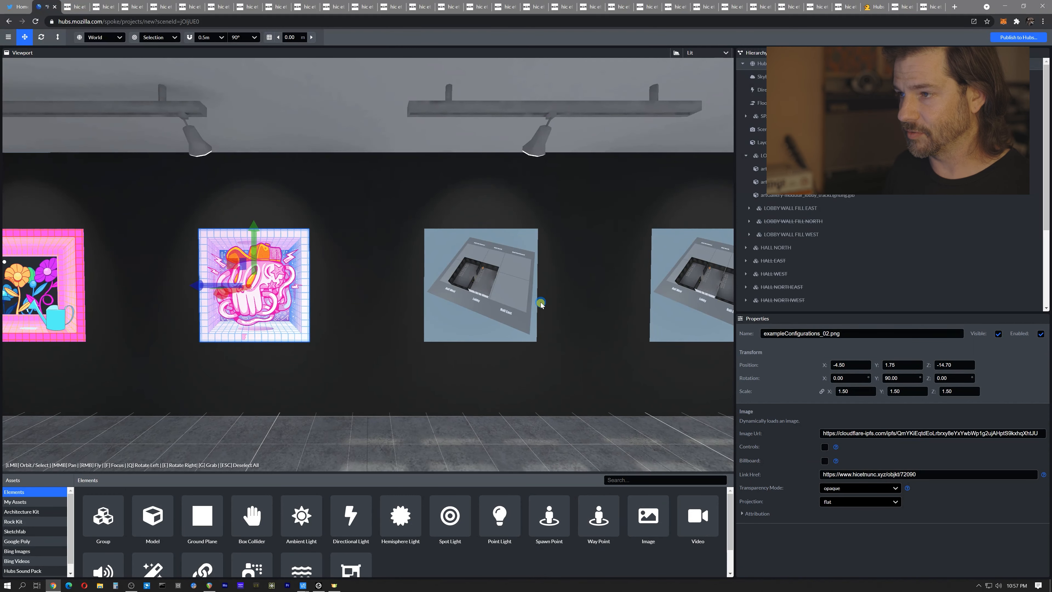
pyautogui.click(483, 256)
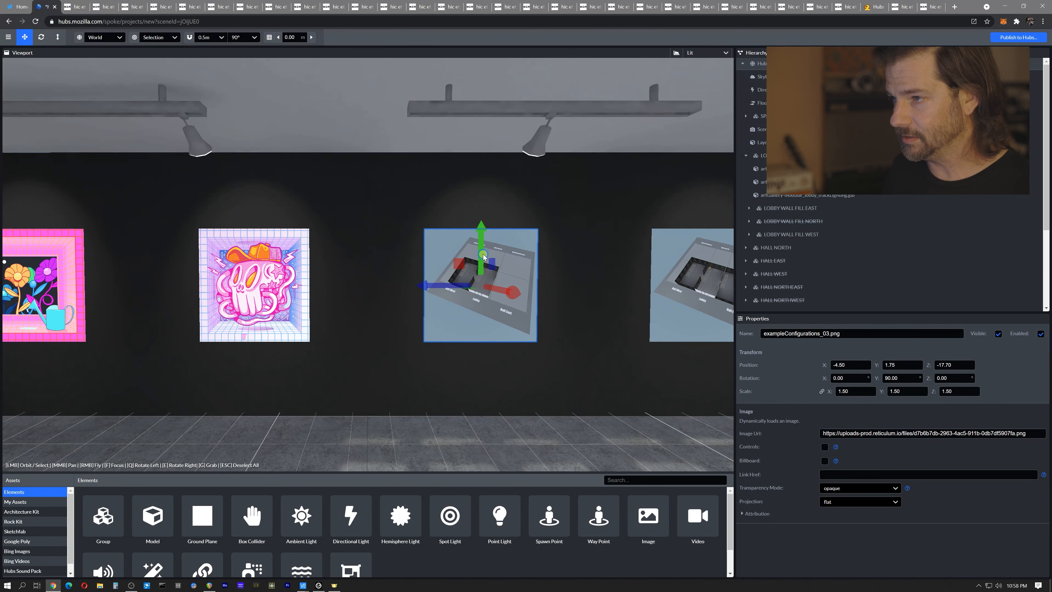
pyautogui.hotkey('ctrl', 'a')
pyautogui.hotkey('ctrl', 'v')
pyautogui.click(739, 399)
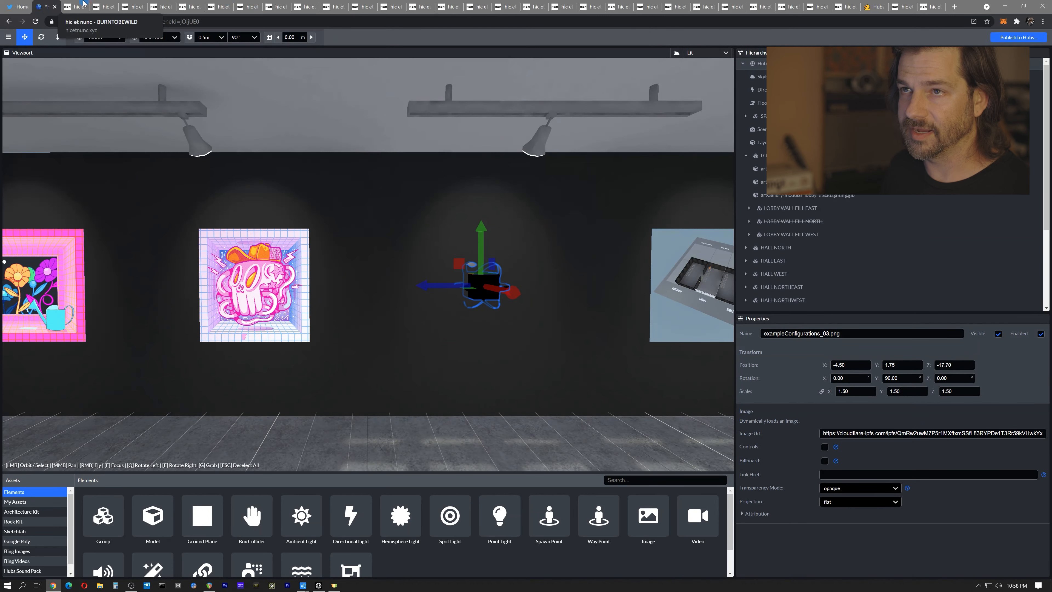
# Copy the OBJKT#53336 page address and put it in the image URL of exampleConfigurations_03.png
pyautogui.click(73, 7)
pyautogui.click(100, 22)
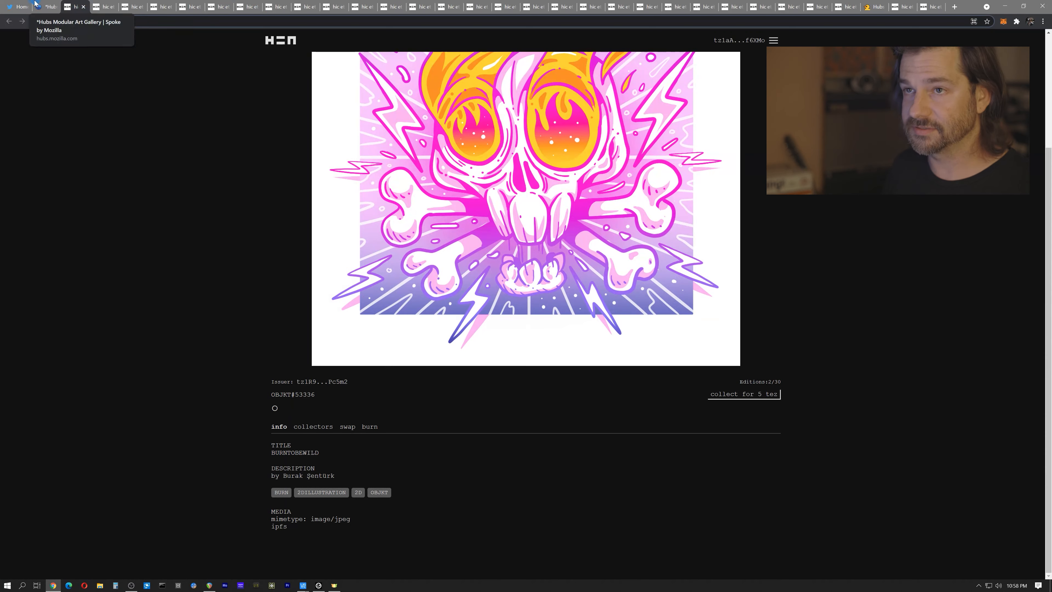
pyautogui.click(44, 5)
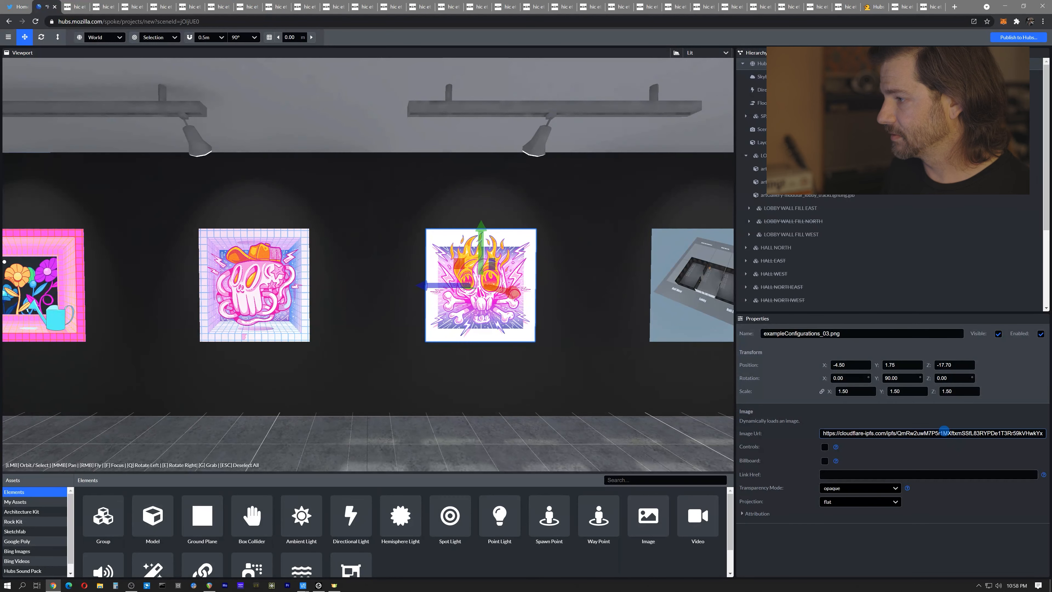
pyautogui.click(944, 432)
pyautogui.hotkey('ctrl', 'a')
pyautogui.hotkey('ctrl', 'v')
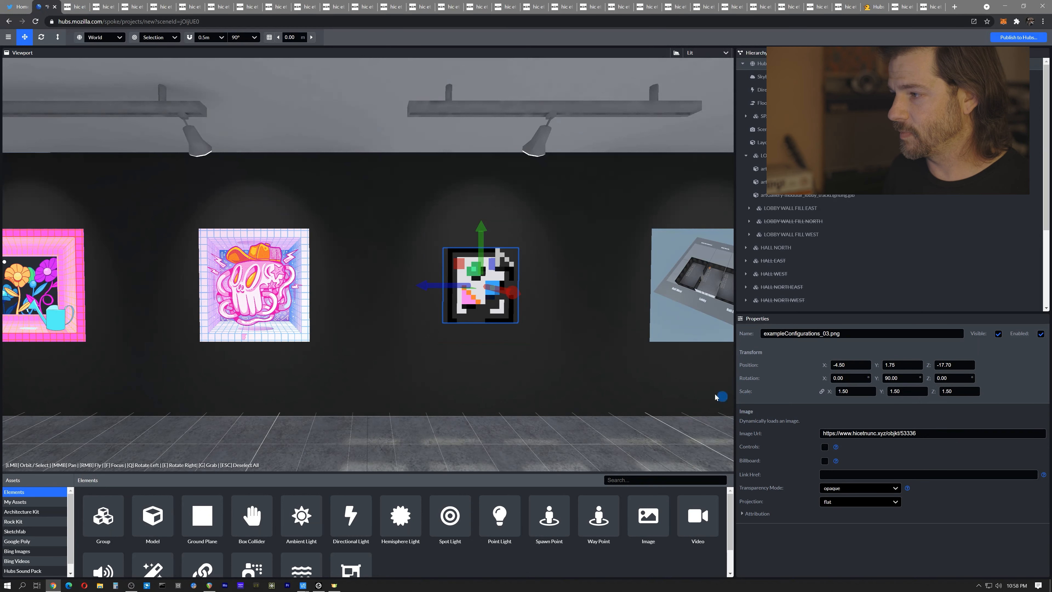
# Set the OBJKT#53336 page address as the link of exampleConfigurations_03.png
pyautogui.click(71, 7)
pyautogui.click(47, 7)
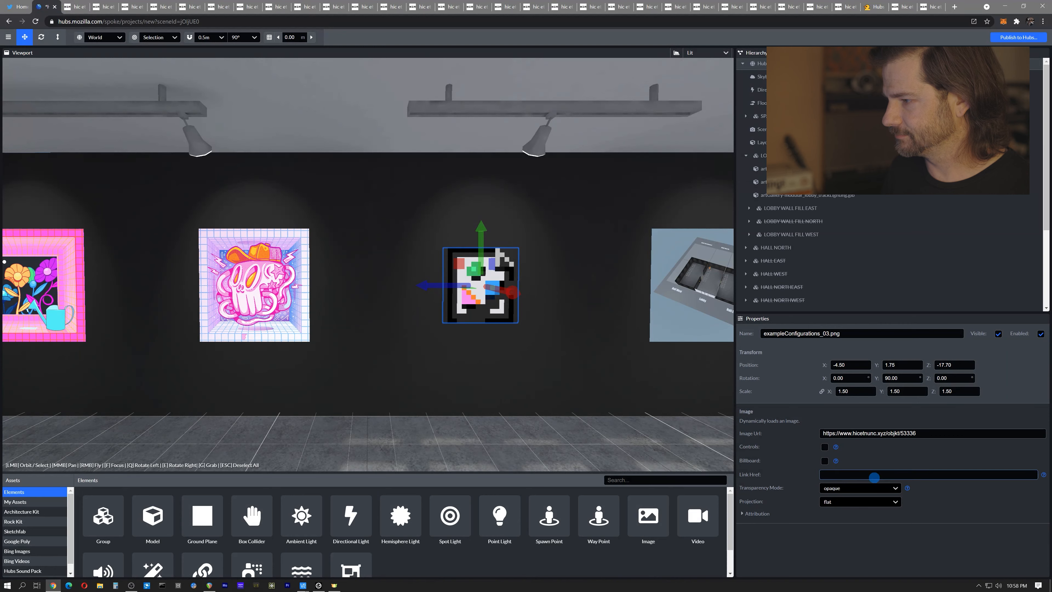
pyautogui.click(874, 475)
pyautogui.hotkey('ctrl', 'v')
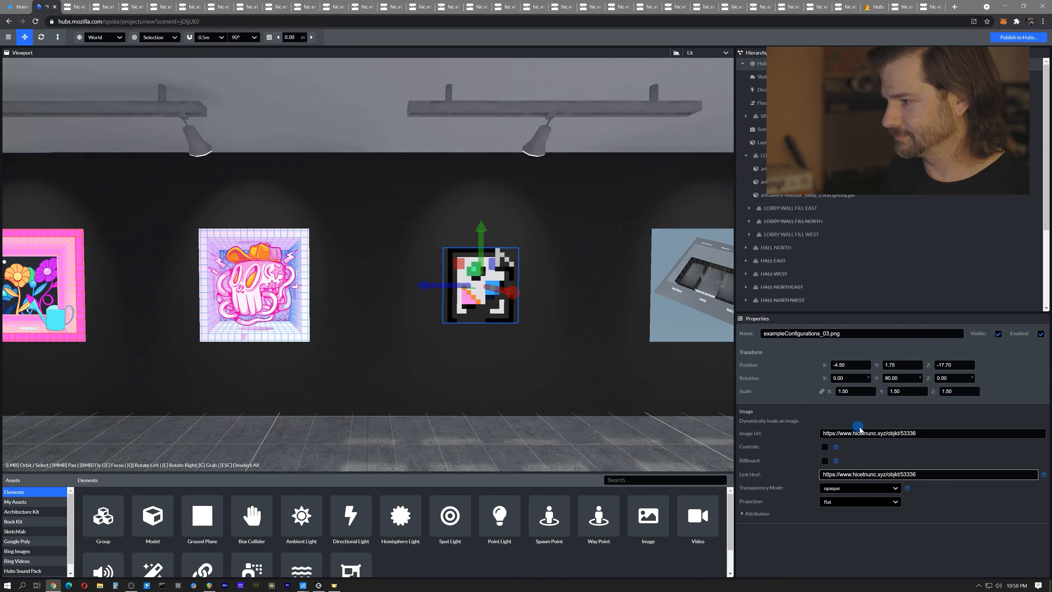
# Copy the "BURNTOBEWILD" IPFS link again and restore it as the image URL of exampleConfigurations_03.png
pyautogui.click(75, 7)
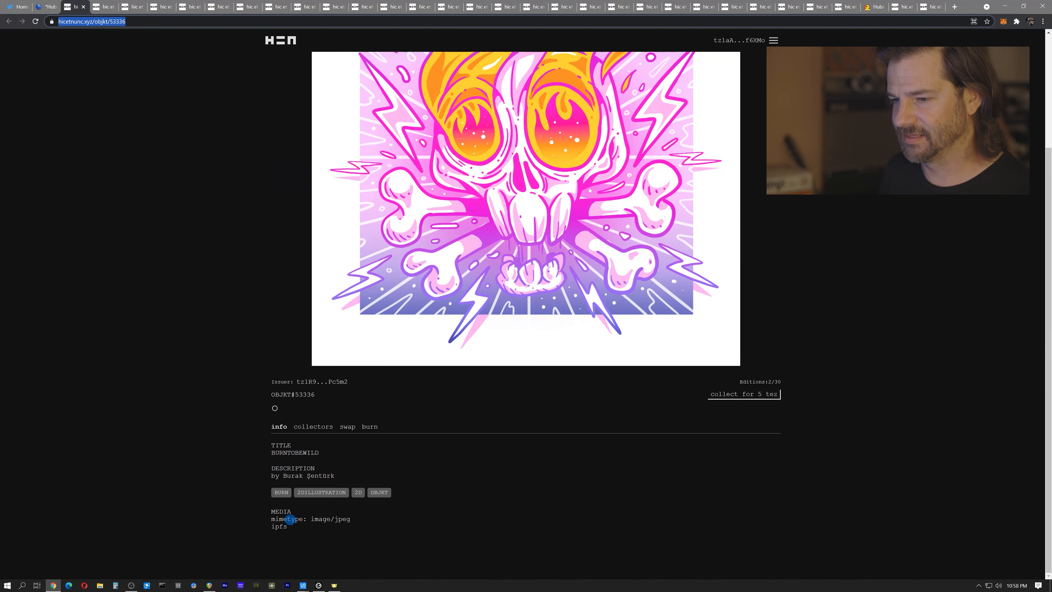
pyautogui.rightClick(285, 527)
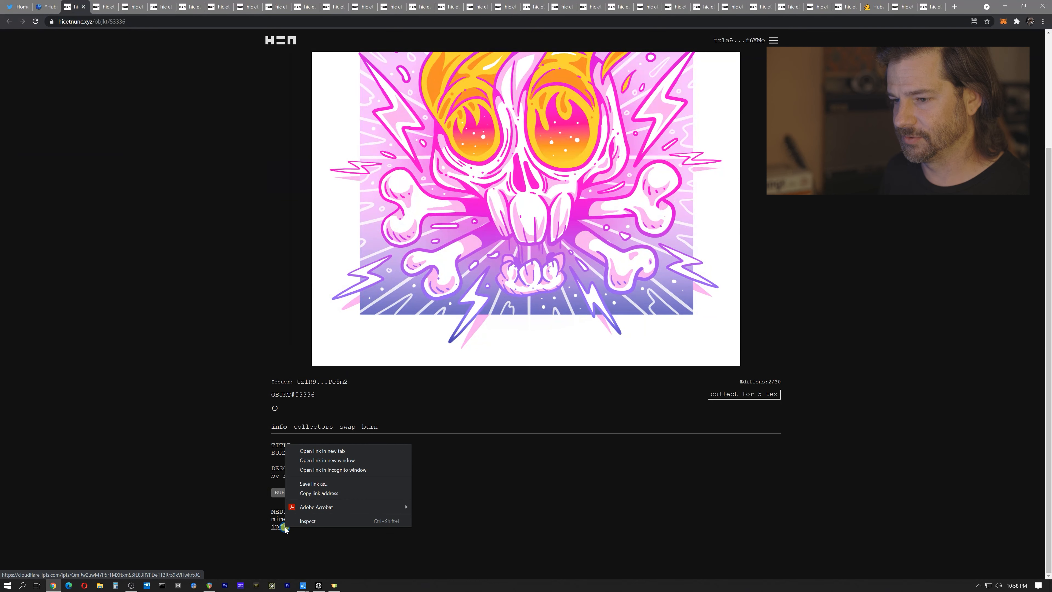
pyautogui.click(321, 493)
pyautogui.click(47, 7)
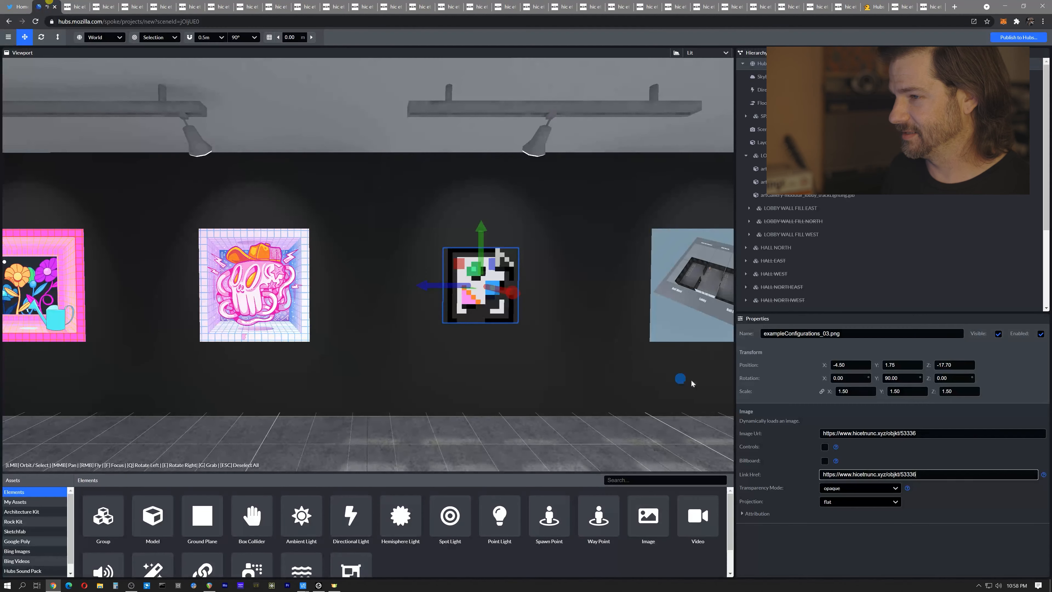
pyautogui.click(916, 433)
pyautogui.hotkey('ctrl', 'a')
pyautogui.hotkey('ctrl', 'v')
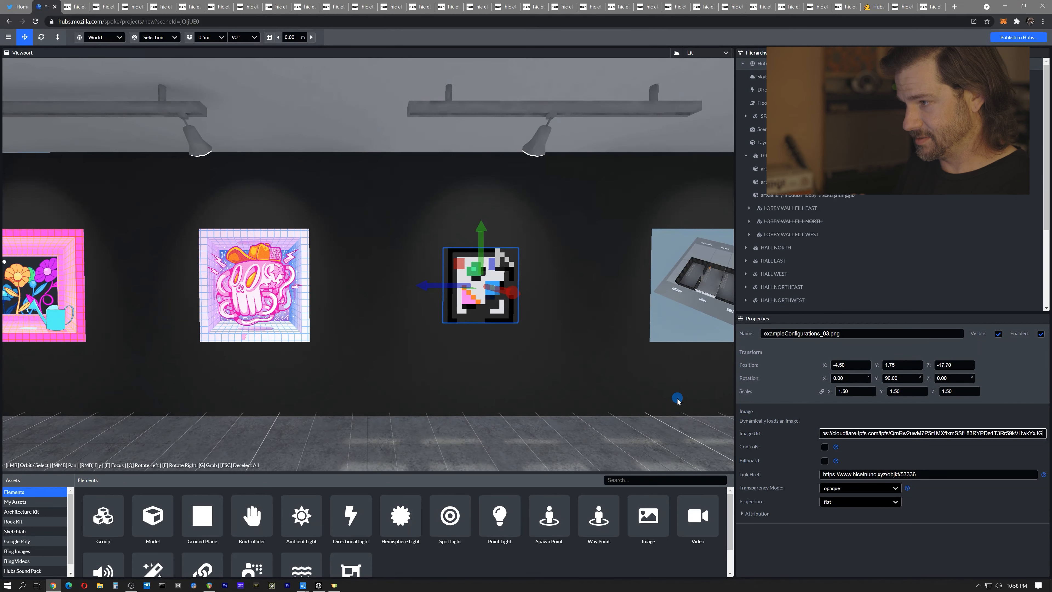
pyautogui.press('Return')
# Copy the IPFS link of OBJKT#46283 "DUCKFORALL" and set it as the image URL of exampleConfigurations_04.png
pyautogui.moveTo(509, 338); pyautogui.dragTo(241, 320, button='middle')
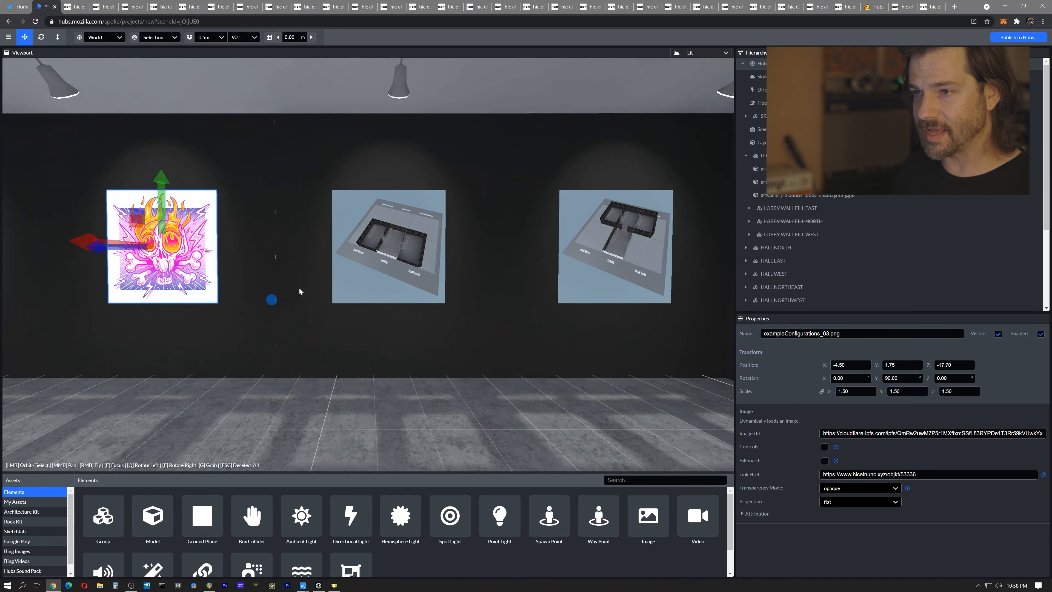
pyautogui.click(373, 228)
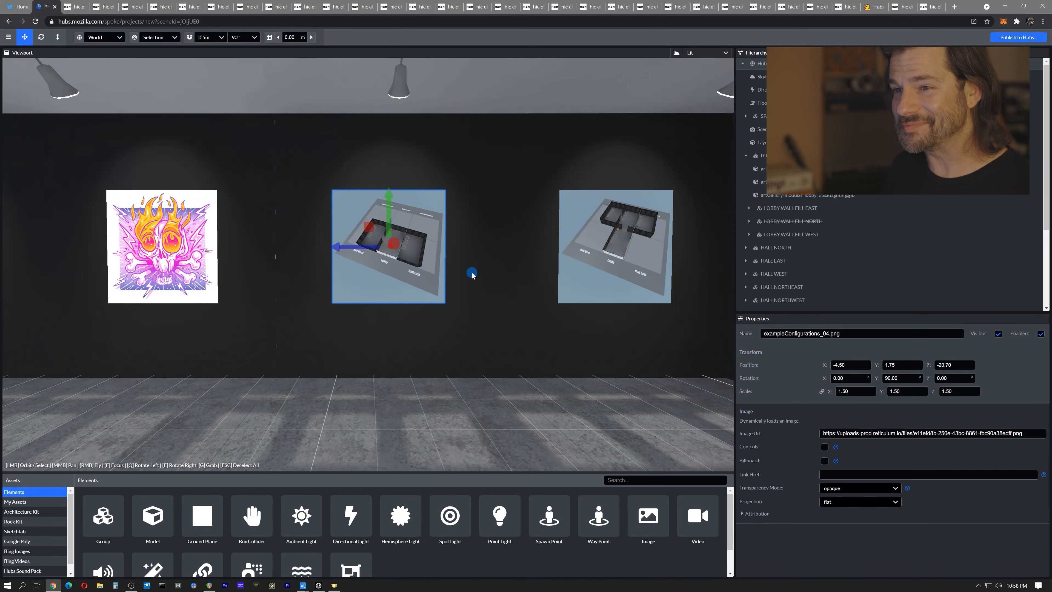
pyautogui.click(75, 7)
pyautogui.click(83, 7)
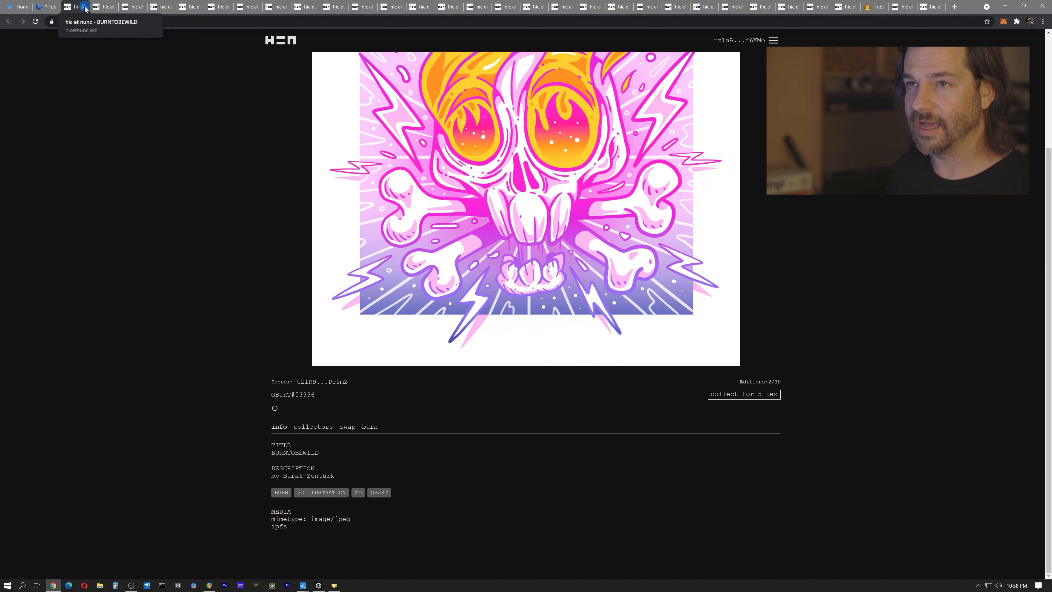
pyautogui.scroll(-3, 398, 405)
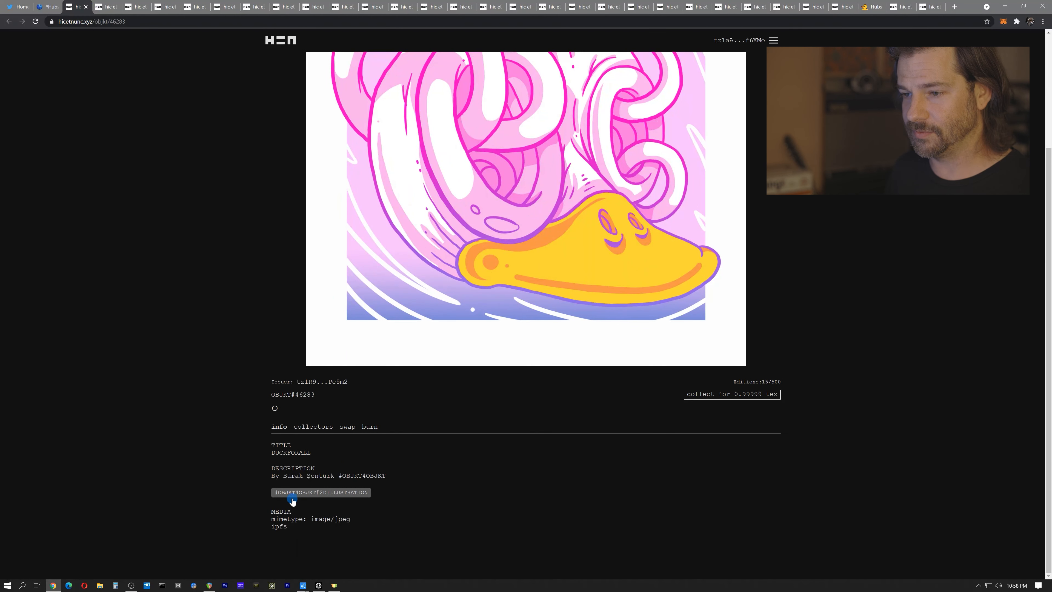
pyautogui.rightClick(277, 528)
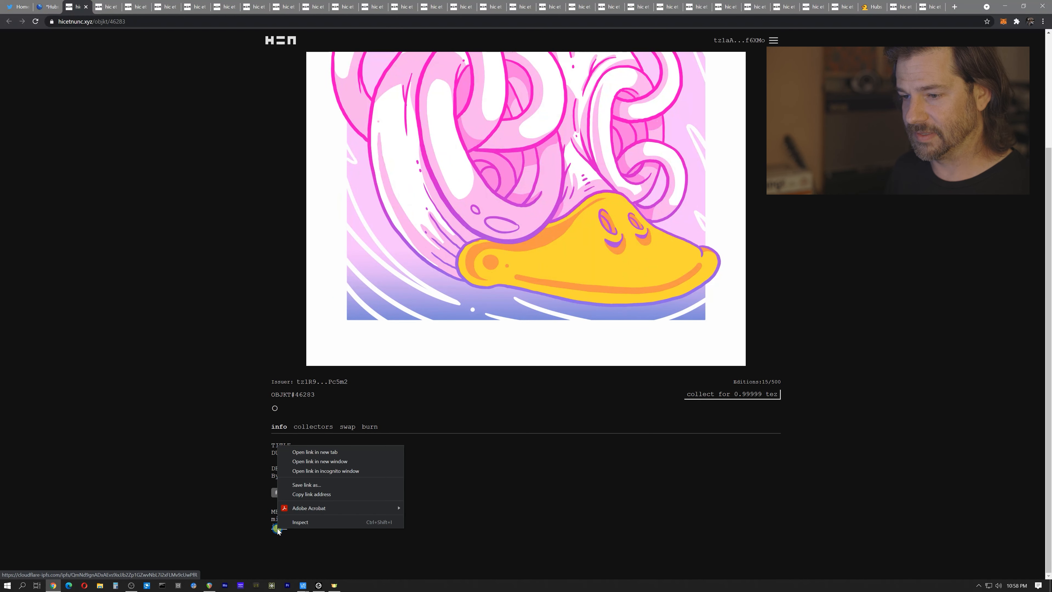
pyautogui.click(310, 494)
pyautogui.click(44, 5)
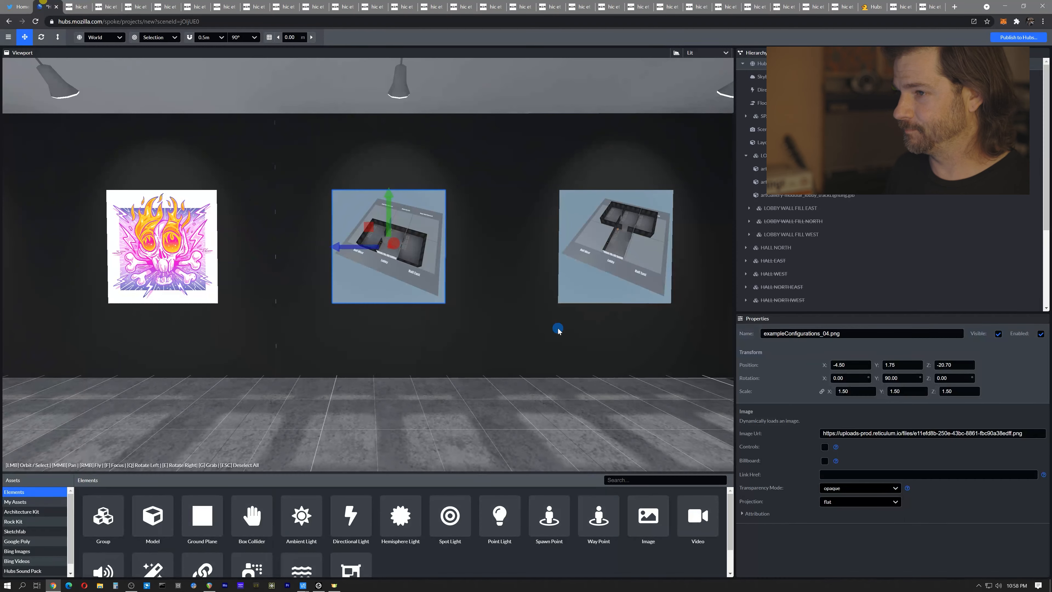
pyautogui.click(831, 474)
pyautogui.hotkey('ctrl', 'v')
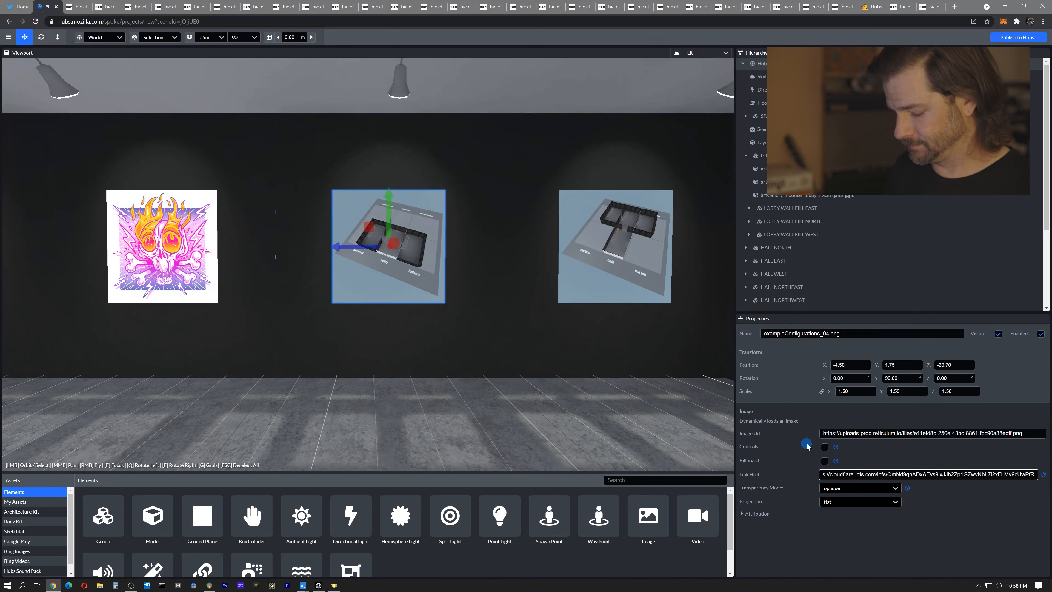
pyautogui.click(1026, 433)
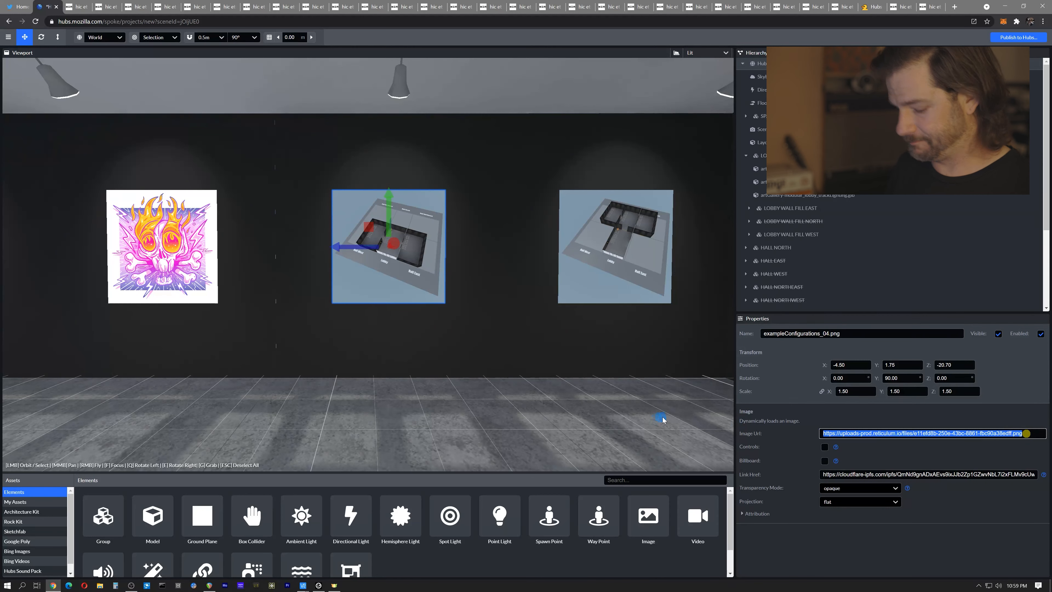
pyautogui.hotkey('ctrl', 'v')
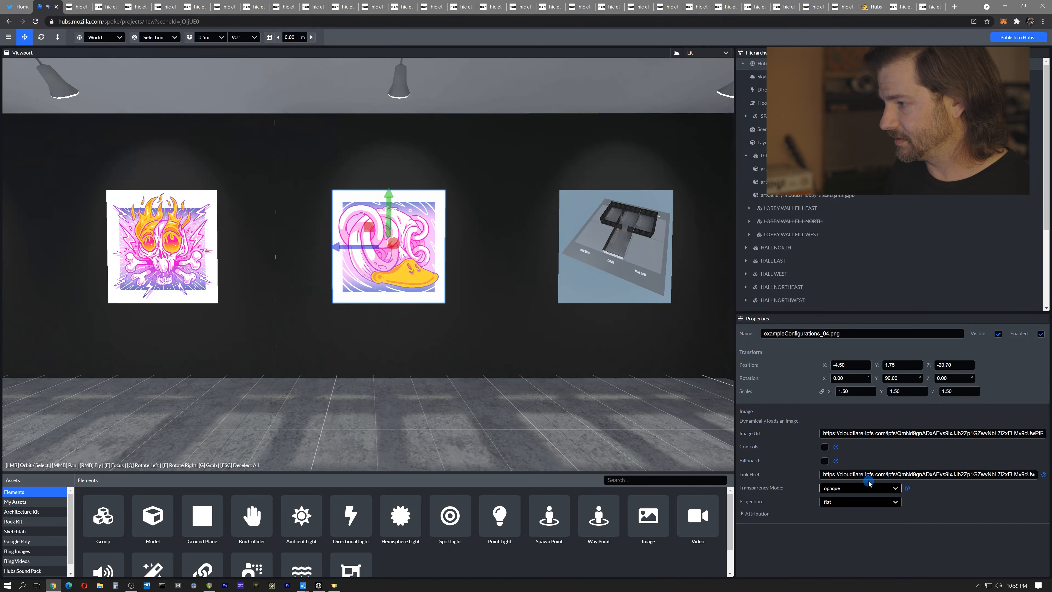
# Copy the OBJKT#46283 page address and set it as the link of the "DUCKFORALL" image
pyautogui.click(77, 7)
pyautogui.click(124, 22)
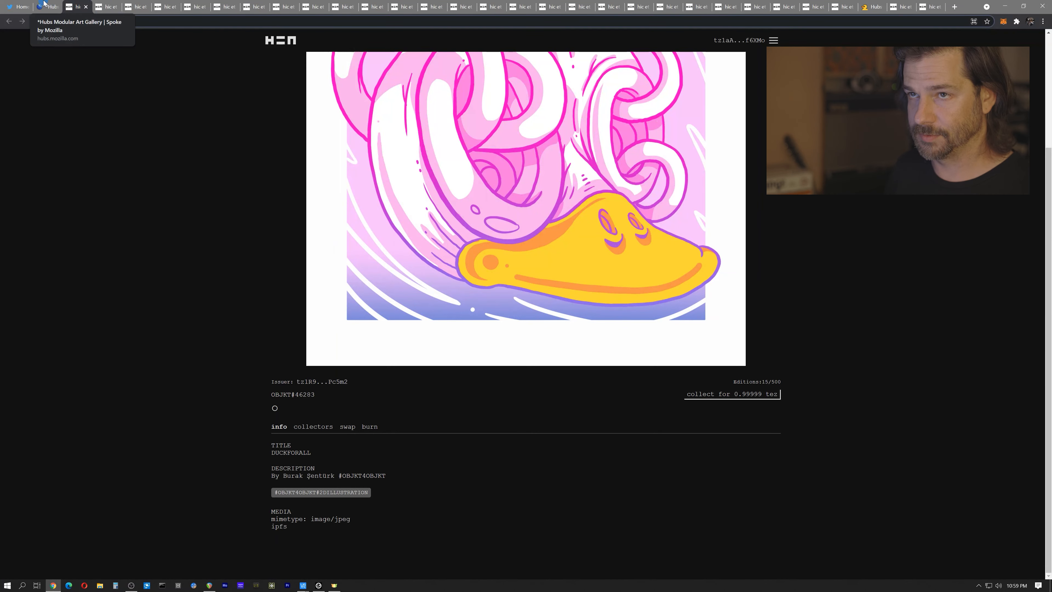
pyautogui.click(46, 7)
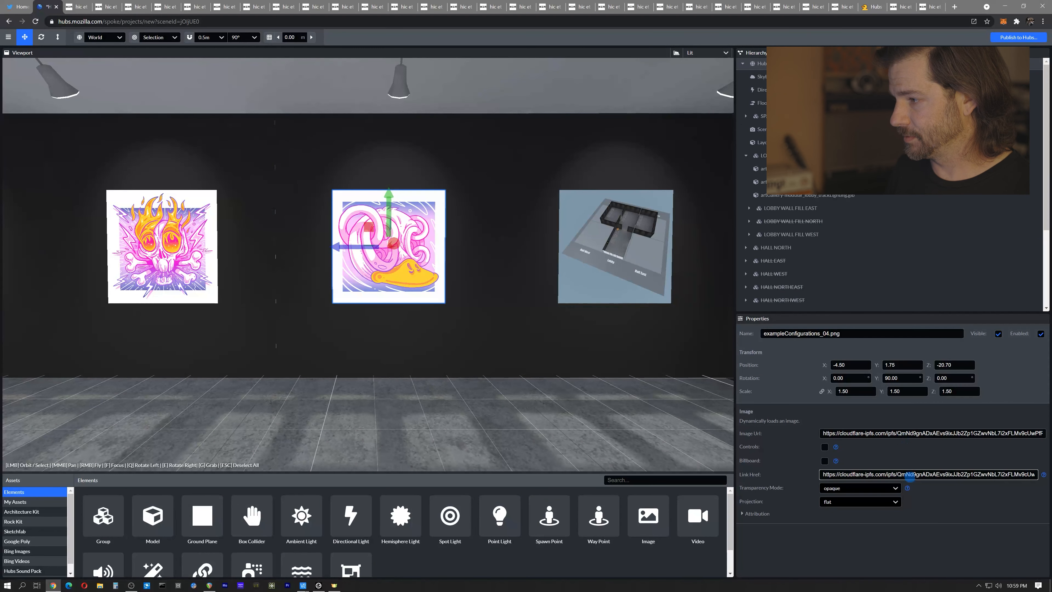
pyautogui.tripleClick(909, 476)
pyautogui.hotkey('ctrl', 'v')
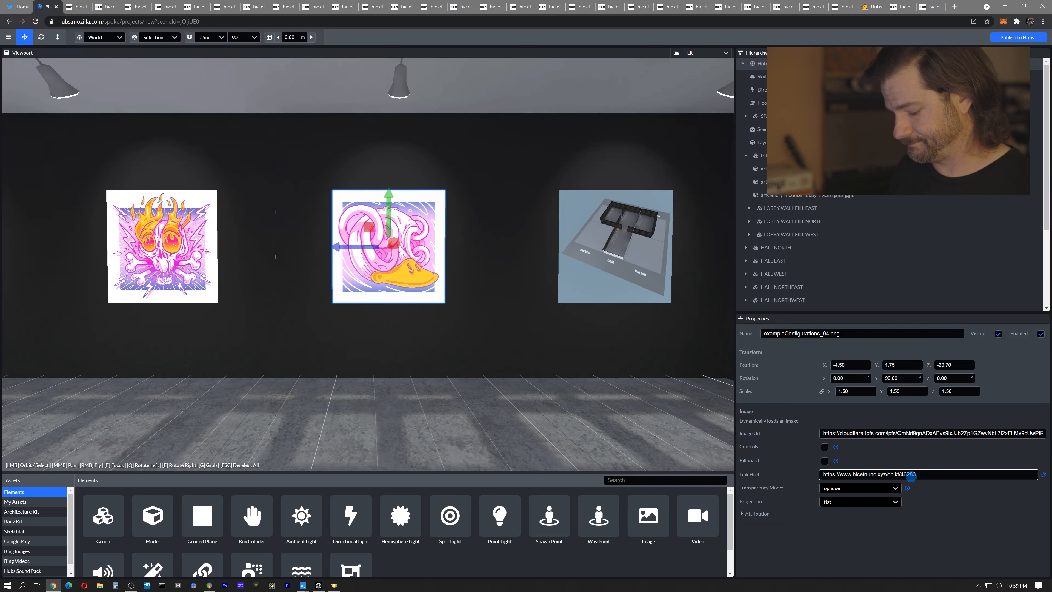
# Close the "DUCKFORALL" artwork page and copy the IPFS link of OBJKT#56375 "where did I leave my keys"
pyautogui.moveTo(474, 348)
pyautogui.mouseDown(button='middle')
pyautogui.moveTo(528, 313)
pyautogui.moveTo(488, 298)
pyautogui.mouseUp(button='middle')
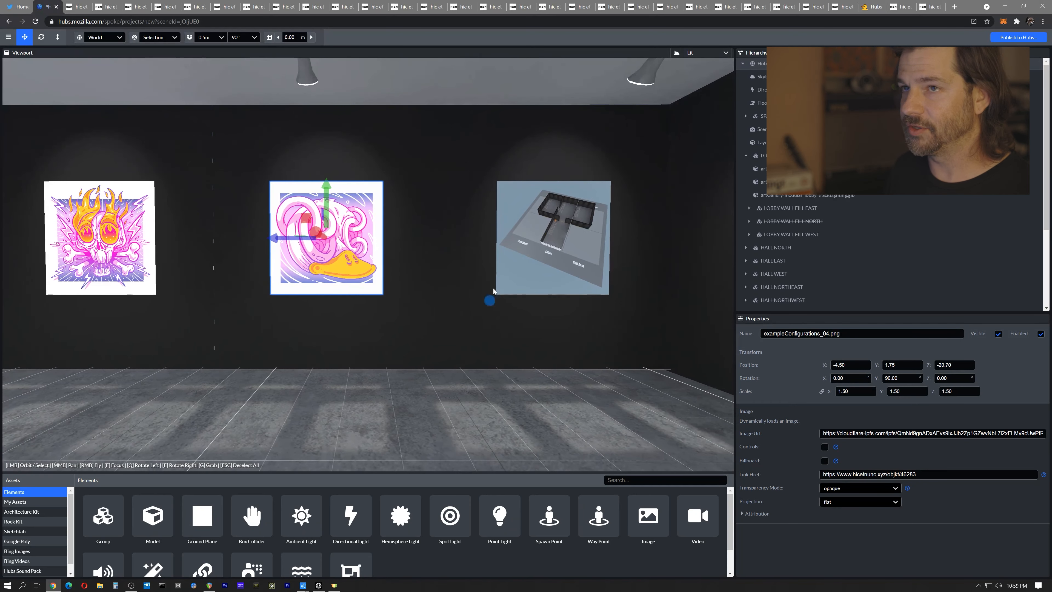
pyautogui.click(78, 5)
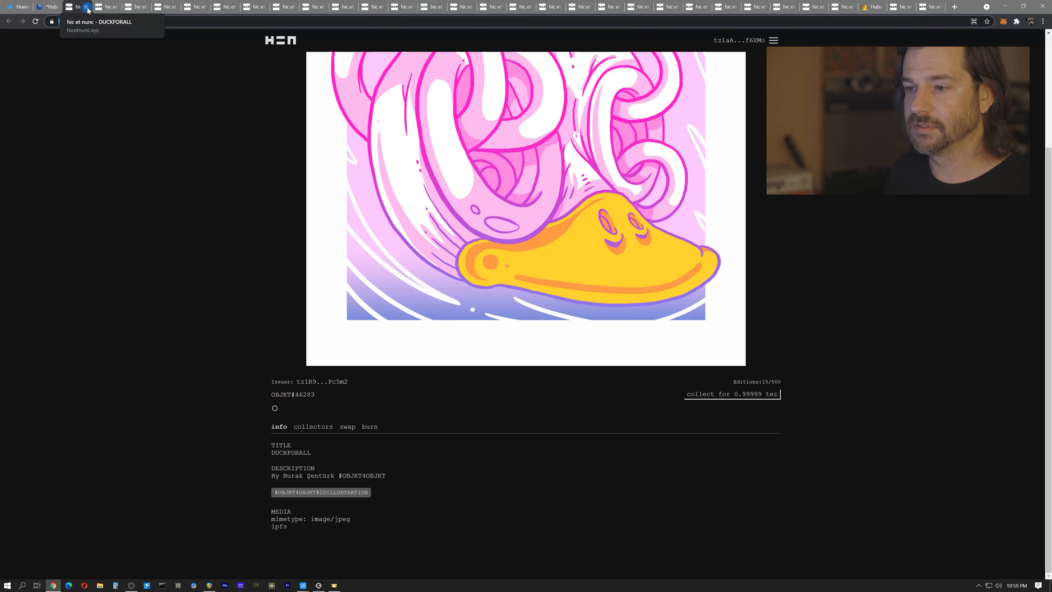
pyautogui.click(86, 7)
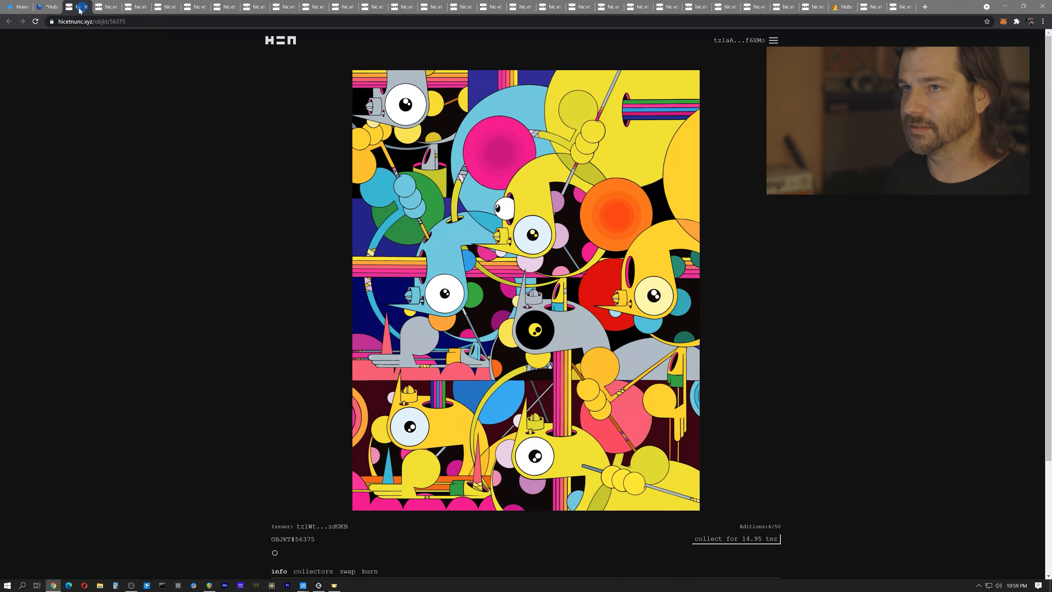
pyautogui.click(44, 6)
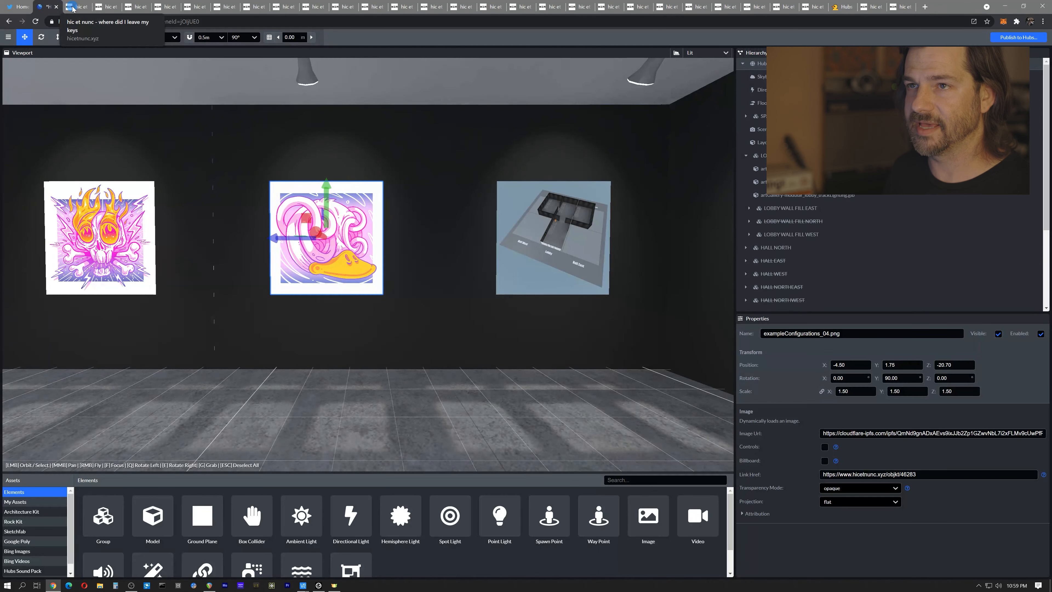
pyautogui.click(73, 7)
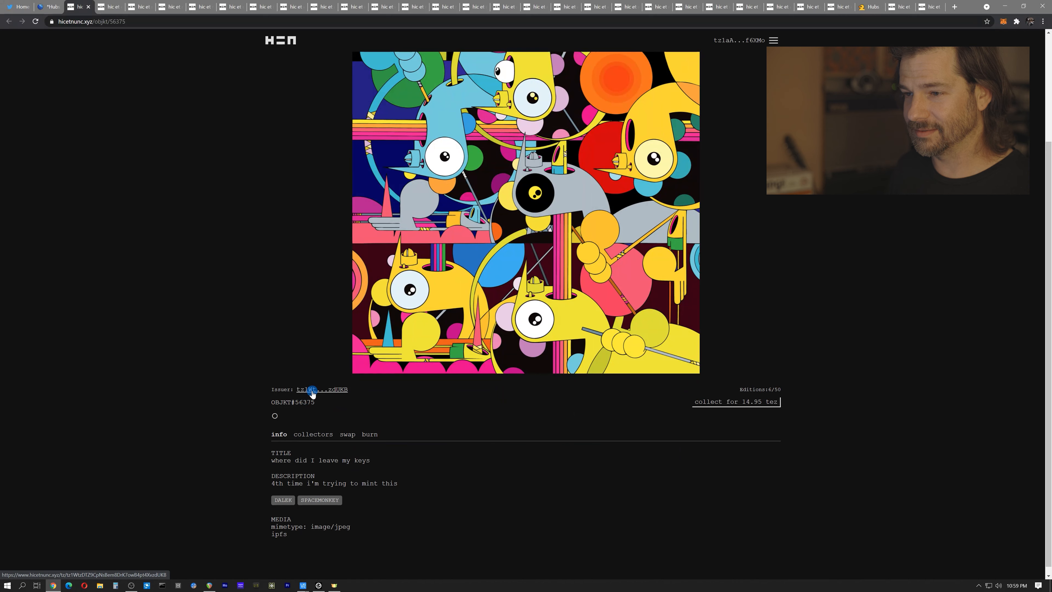
pyautogui.click(313, 391)
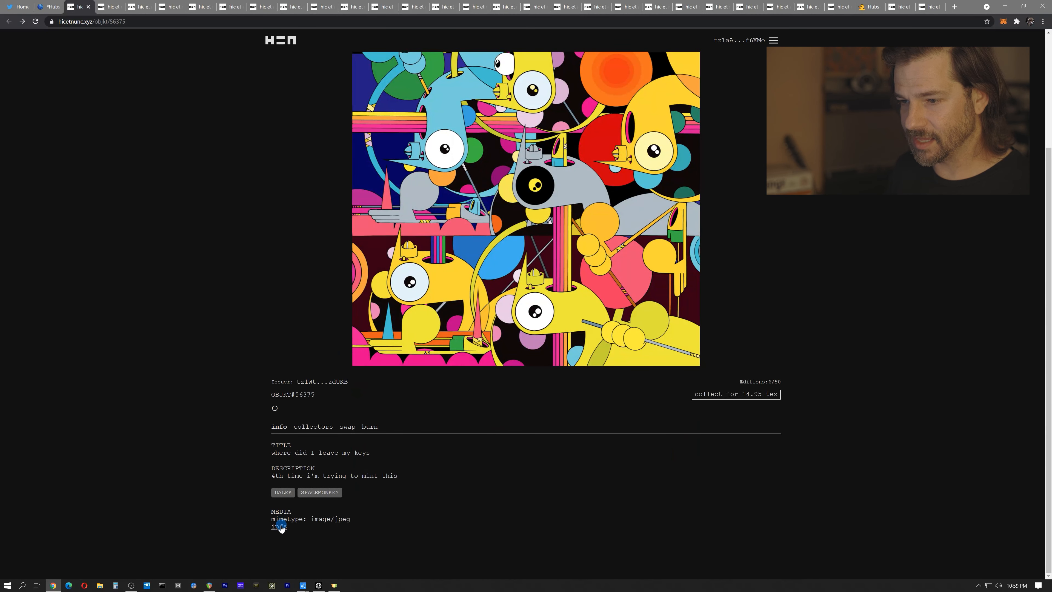
pyautogui.rightClick(278, 528)
pyautogui.click(312, 492)
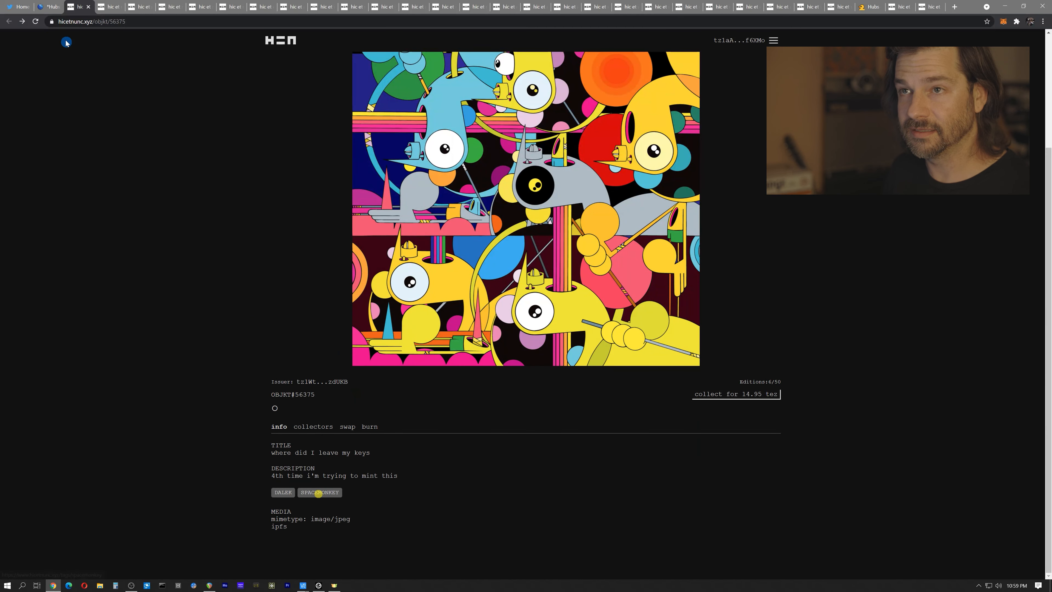
# Set the copied IPFS link as the image URL of exampleConfigurations_05.png in the Spoke scene
pyautogui.click(52, 7)
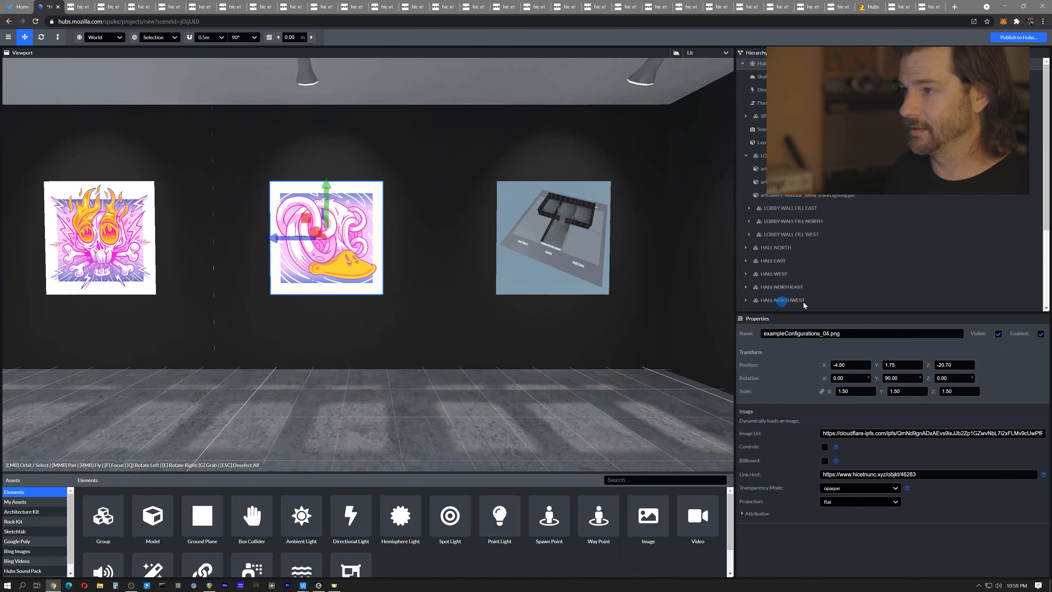
pyautogui.click(545, 209)
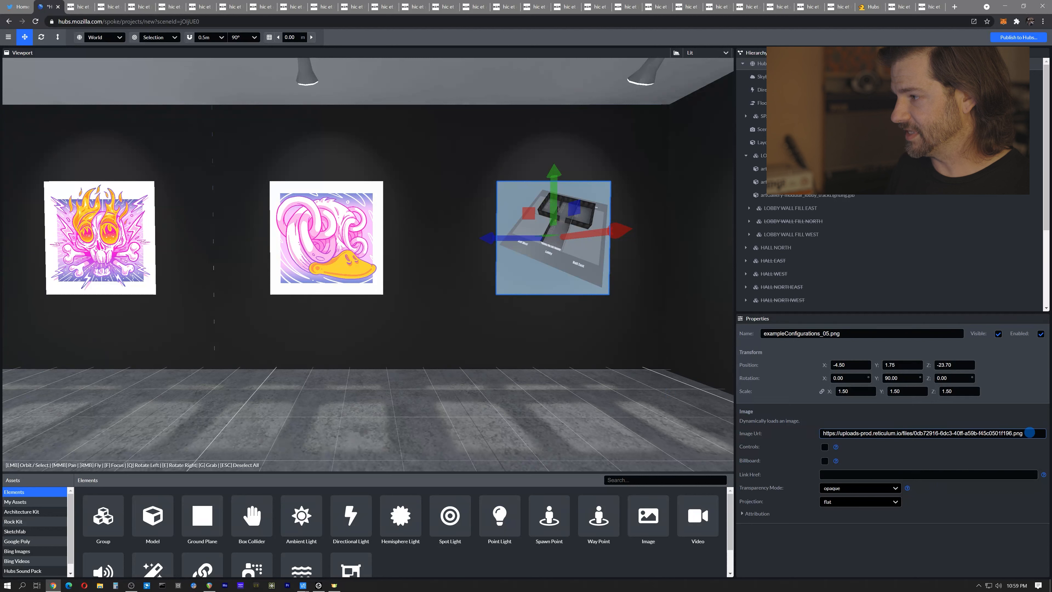
pyautogui.moveTo(1029, 432); pyautogui.dragTo(708, 425)
pyautogui.hotkey('ctrl', 'v')
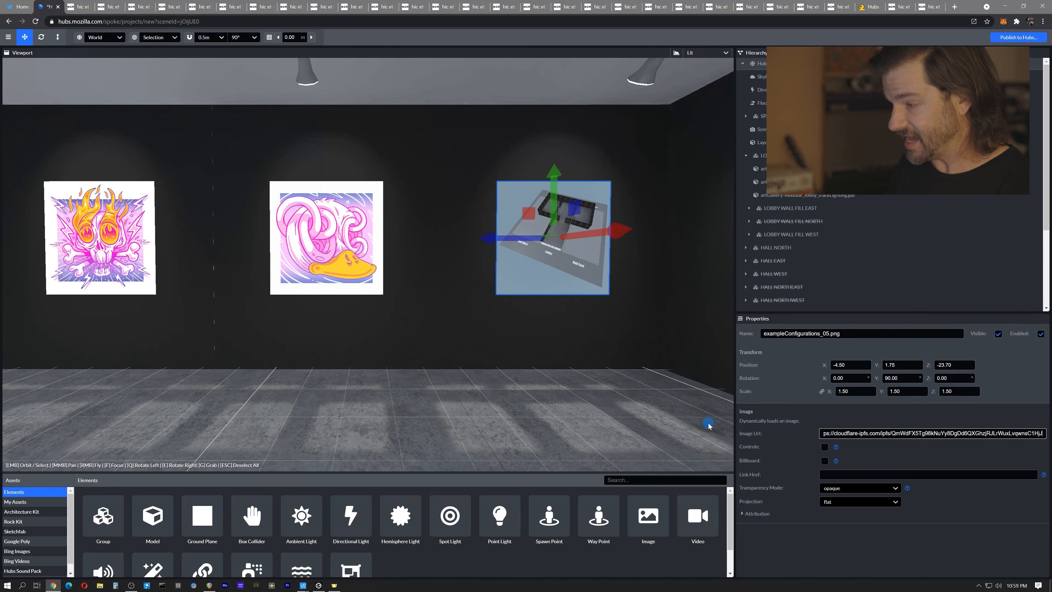
pyautogui.press('Return')
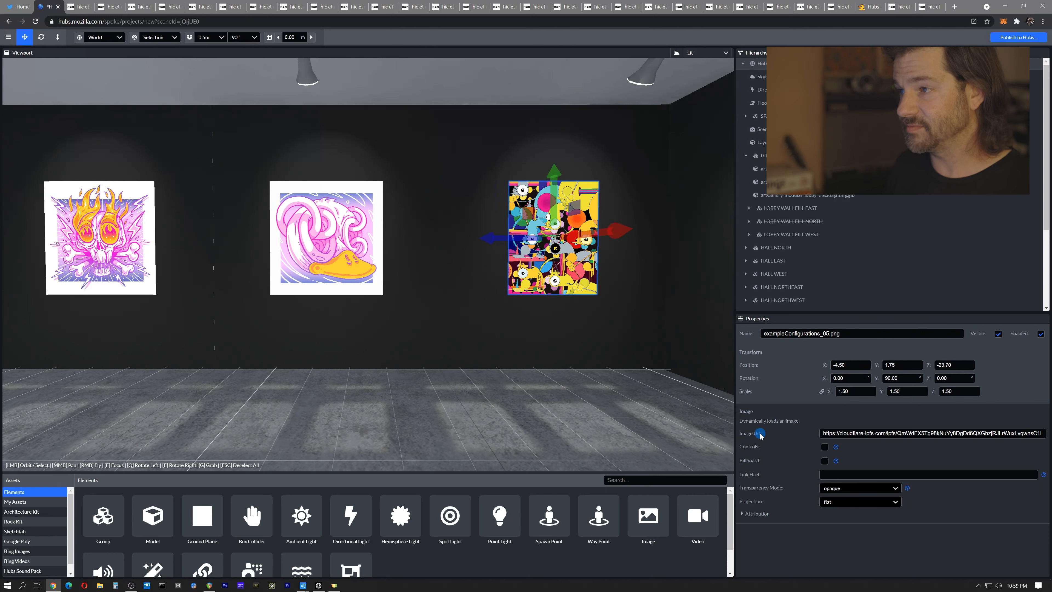
# Scale the "where did I leave my keys" image uniformly to 2
pyautogui.click(856, 394)
pyautogui.write('2')
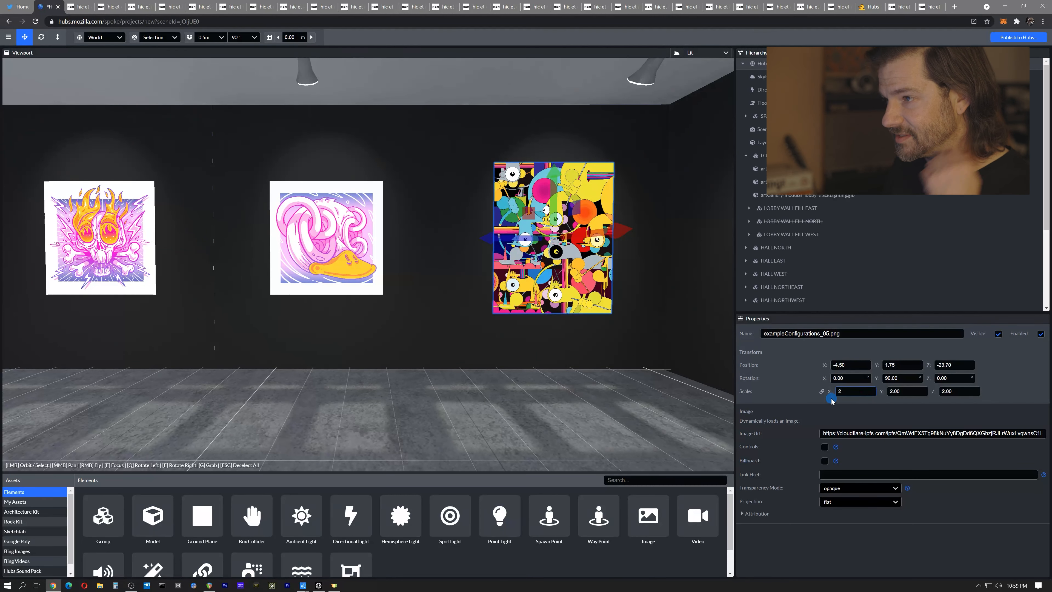
pyautogui.press('Return')
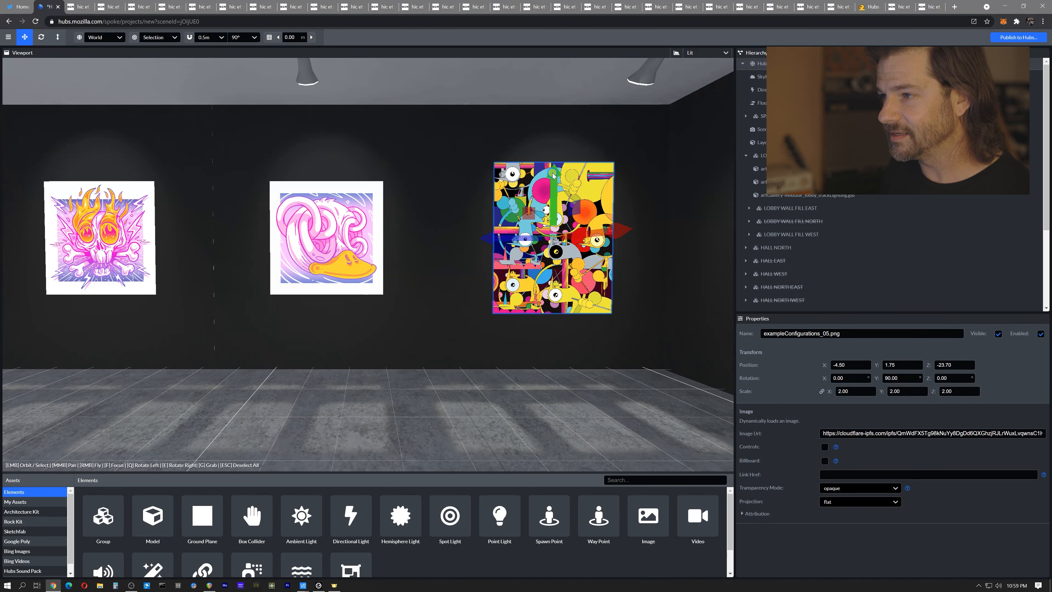
pyautogui.moveTo(553, 176); pyautogui.dragTo(553, 178)
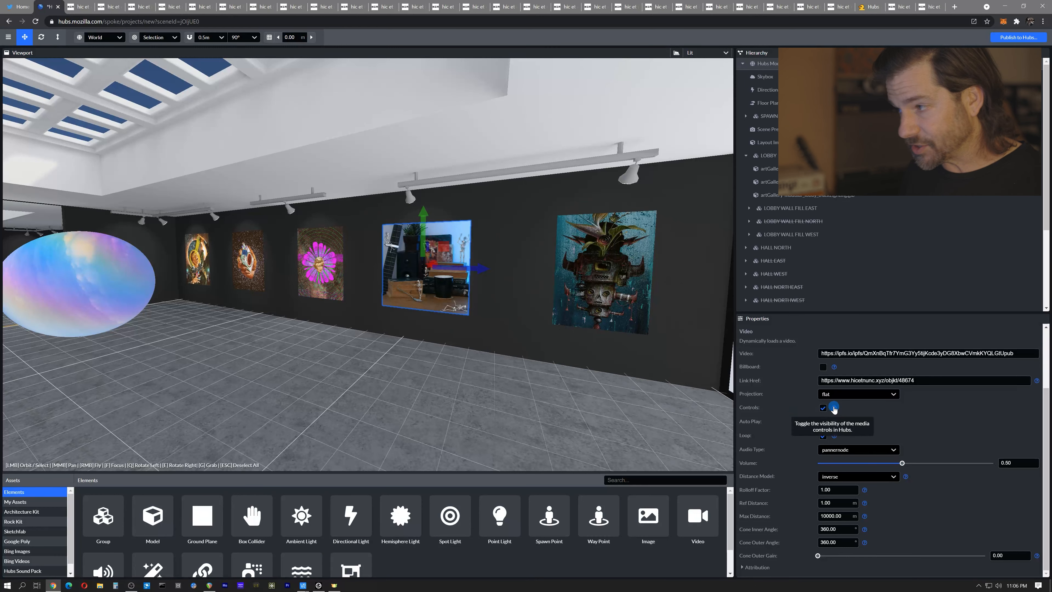
# Examine the OBJKT 48674 video's media controls, audio type, distance model and cone angle settings
pyautogui.moveTo(833, 408)
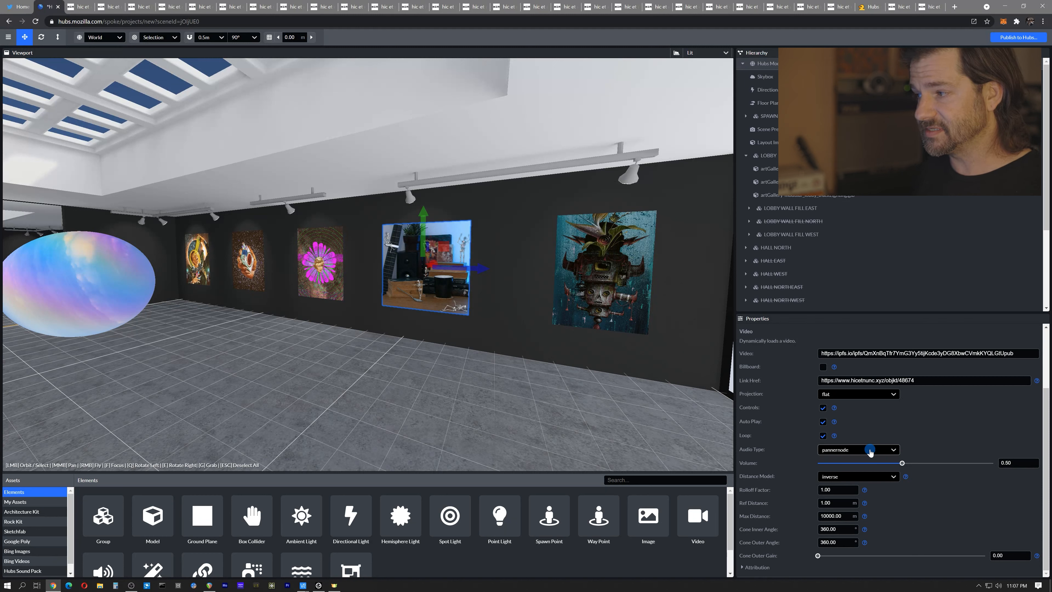
pyautogui.click(868, 450)
pyautogui.click(933, 420)
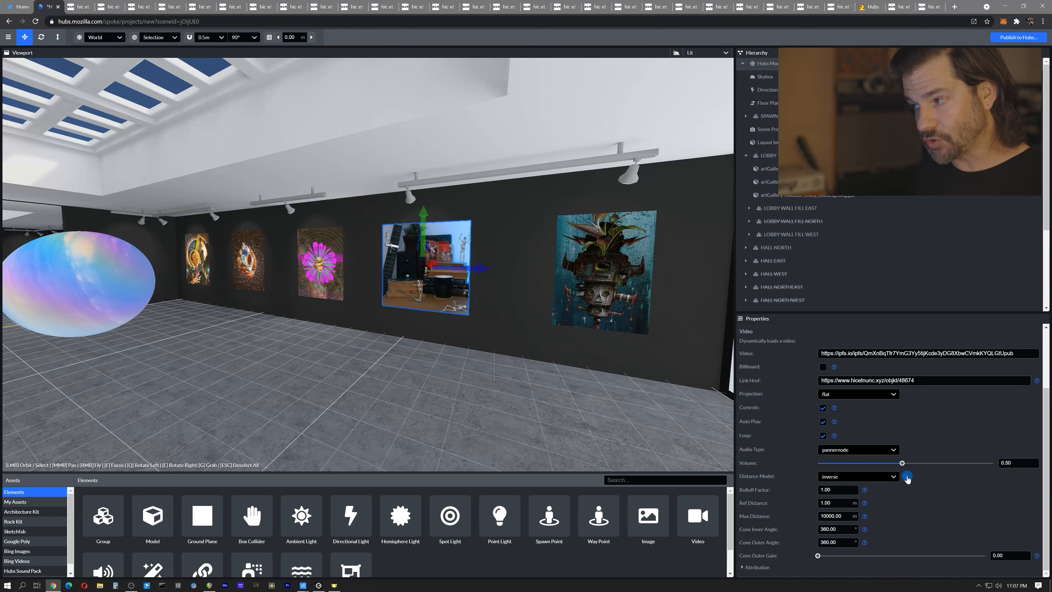
pyautogui.moveTo(906, 477)
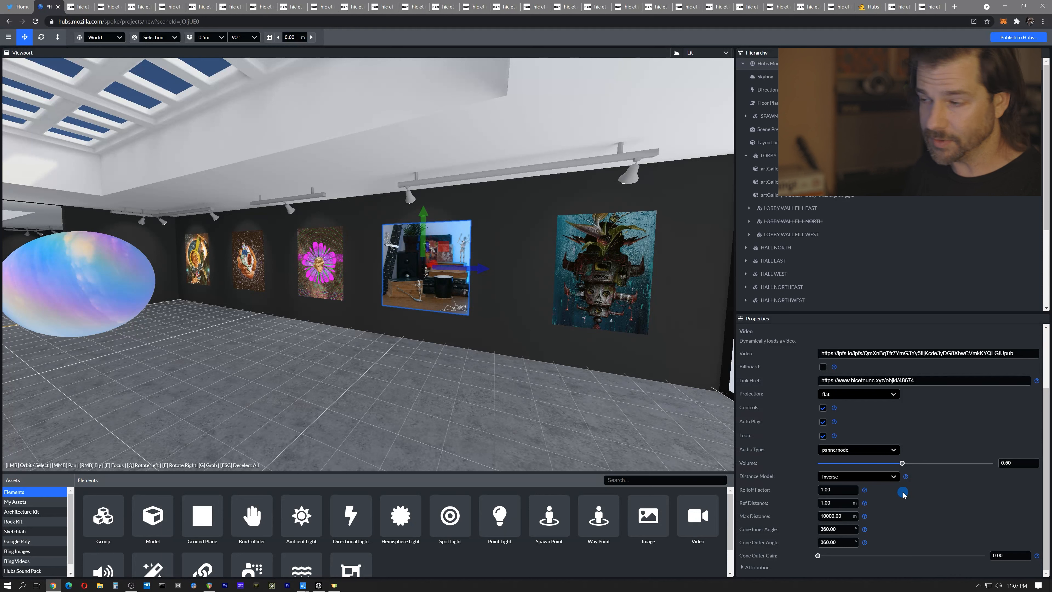
pyautogui.click(828, 541)
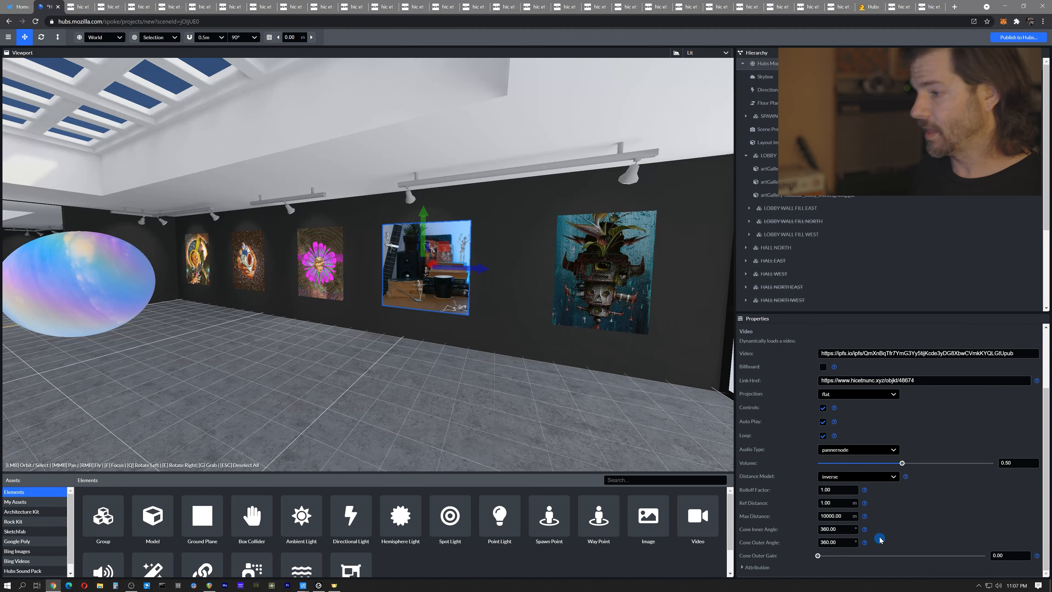
# Start publishing the scene to Hubs and save the project as "Hic Et Nunc Gallery Tutorial"
pyautogui.rightClick(577, 342)
pyautogui.moveTo(578, 342); pyautogui.dragTo(586, 343, button='right')
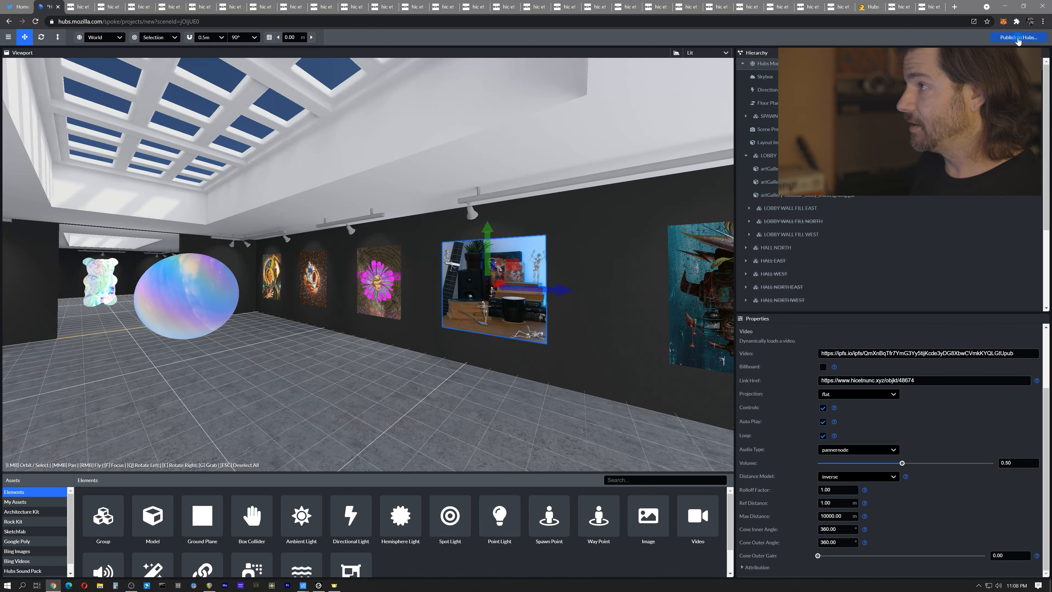
pyautogui.click(1018, 38)
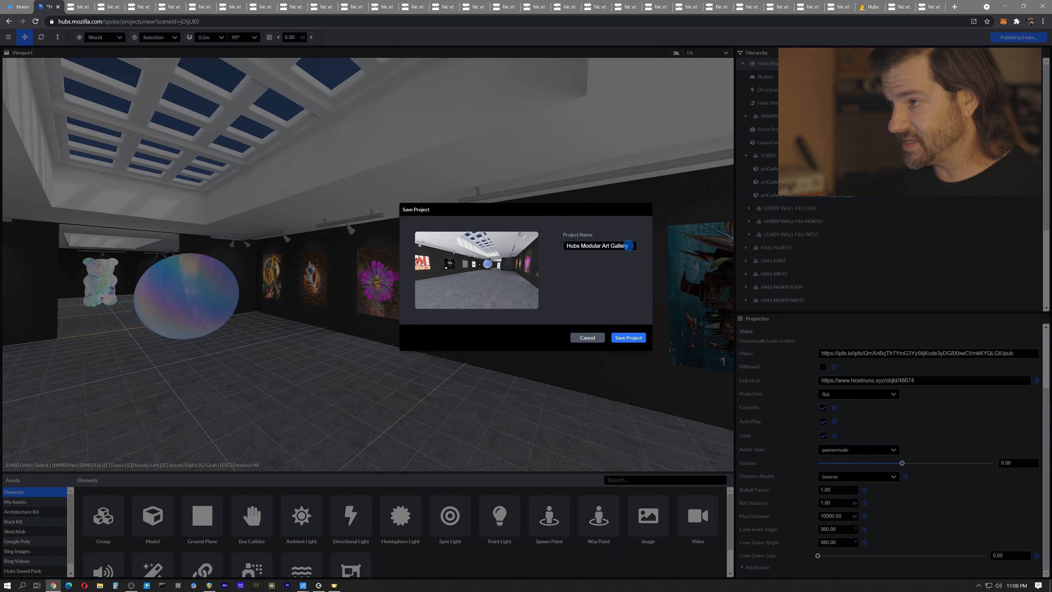
pyautogui.moveTo(630, 247); pyautogui.dragTo(537, 243)
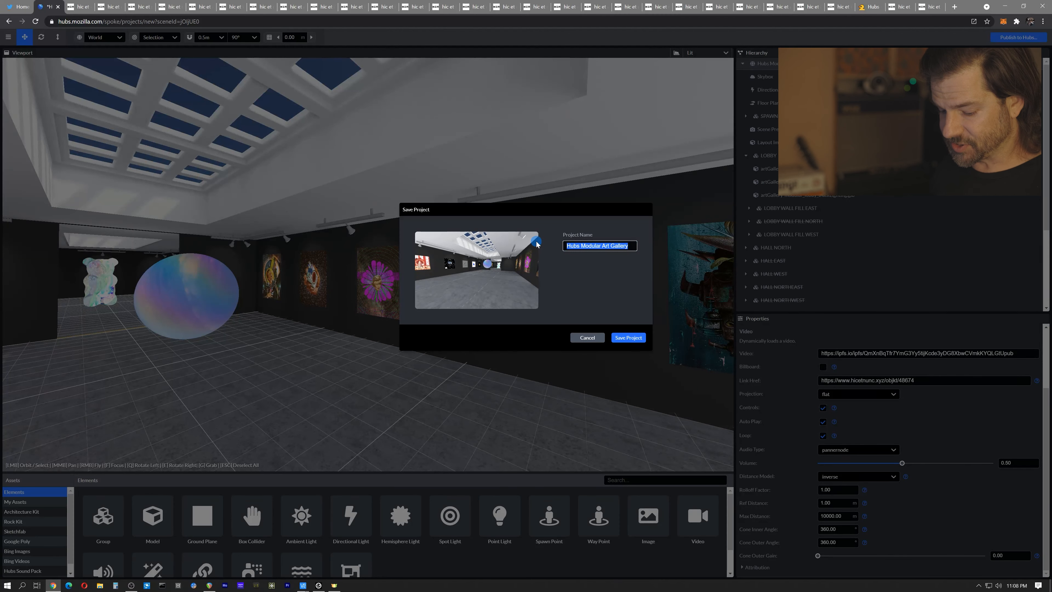
pyautogui.write('Hic Et Nunc')
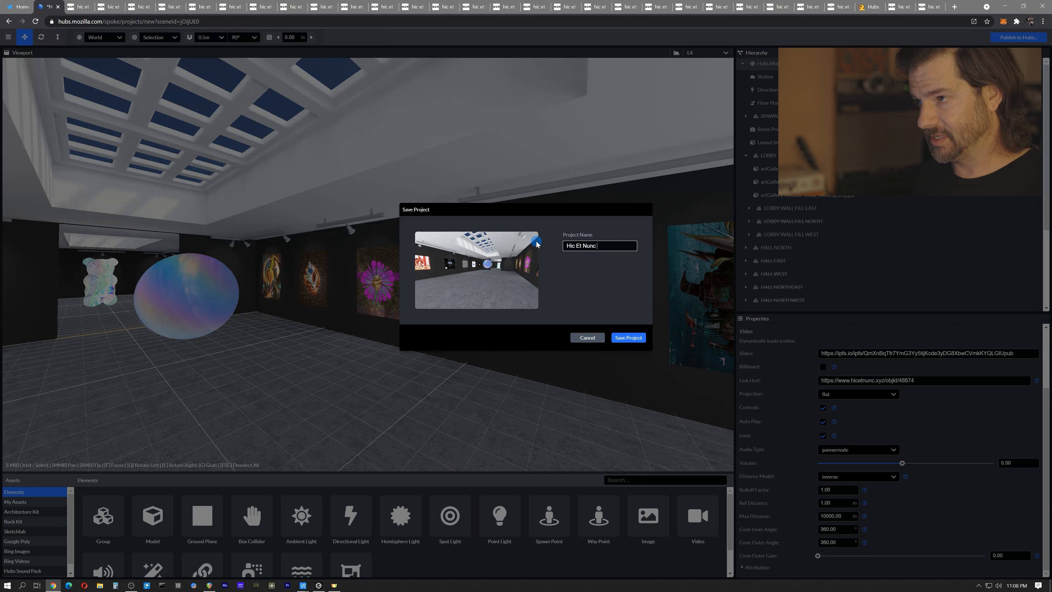
pyautogui.write(' Gallery Tutoriald')
pyautogui.press('BackSpace')
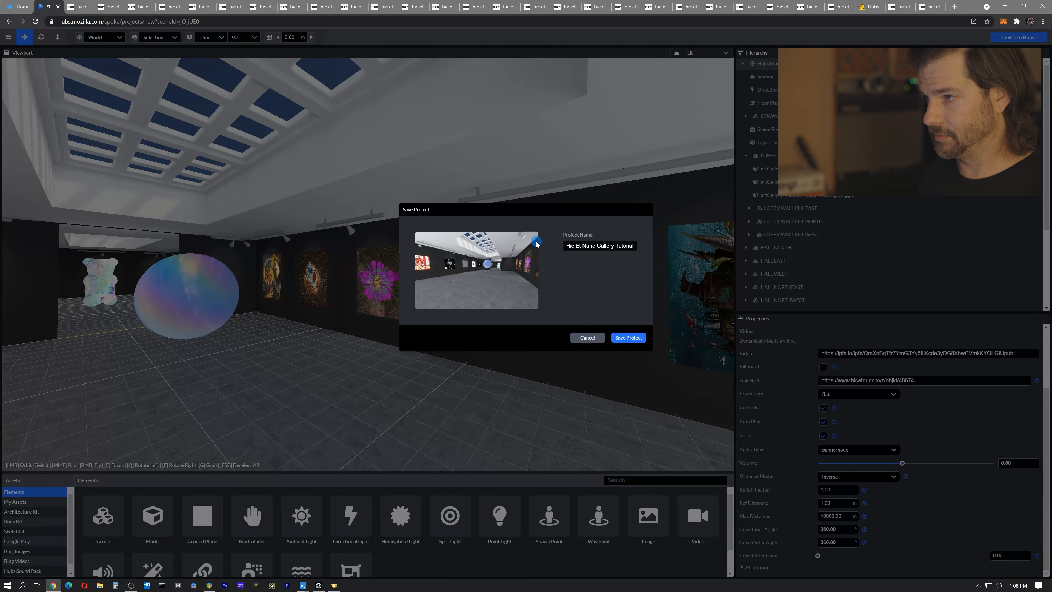
pyautogui.click(627, 338)
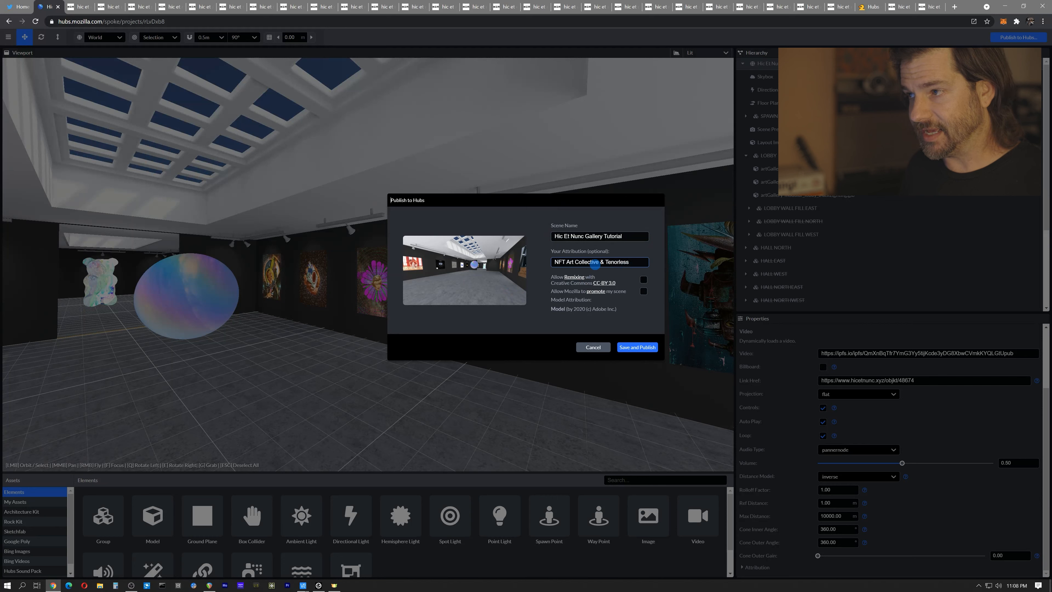
# Set the scene's attribution to "NFT Art Collective" and allow Mozilla to promote the scene
pyautogui.moveTo(602, 261); pyautogui.dragTo(675, 264)
pyautogui.press('BackSpace')
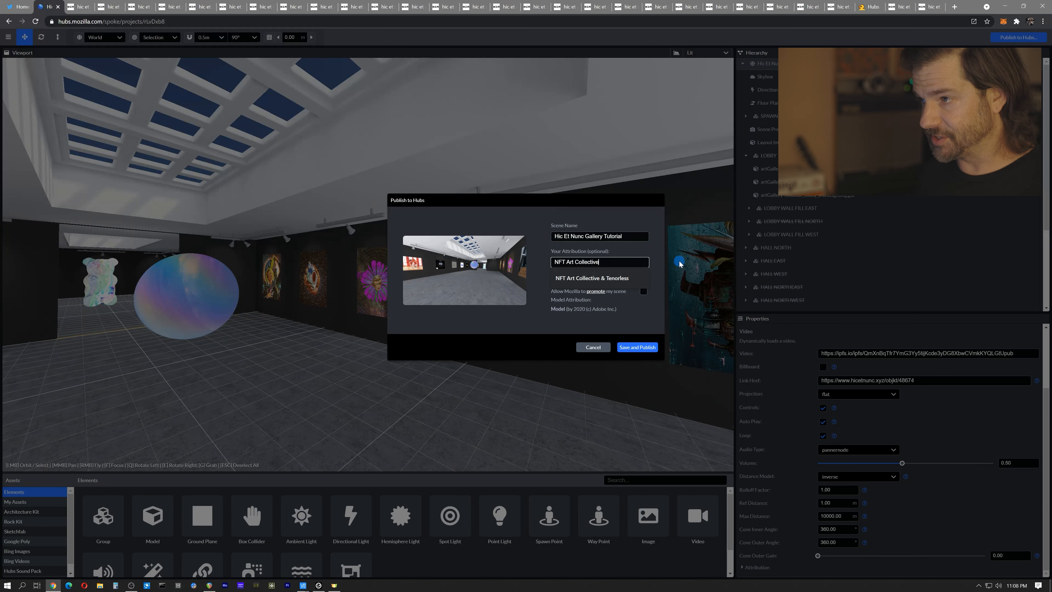
pyautogui.click(644, 252)
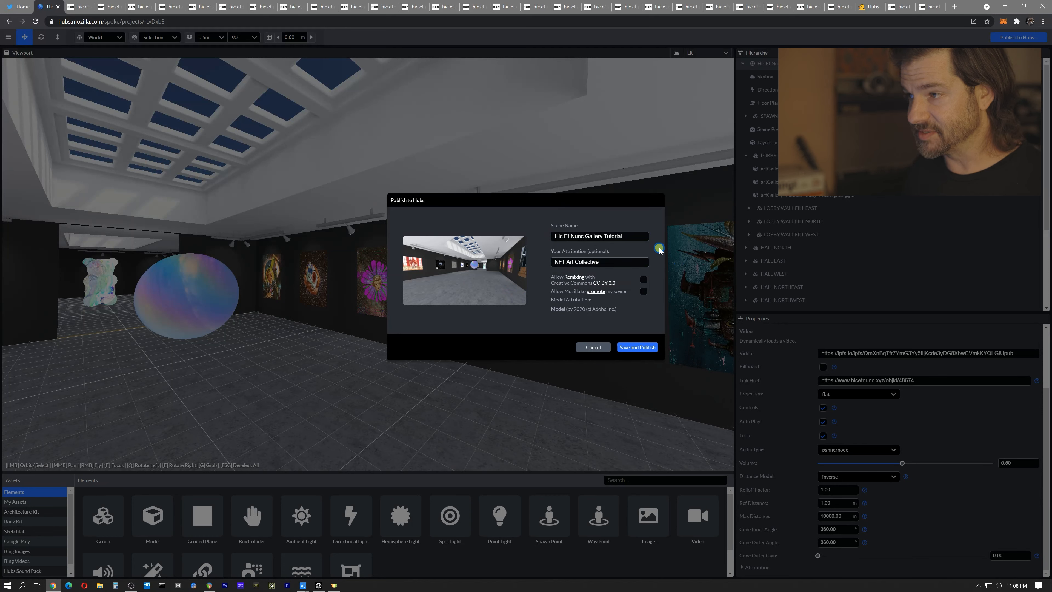
pyautogui.click(568, 281)
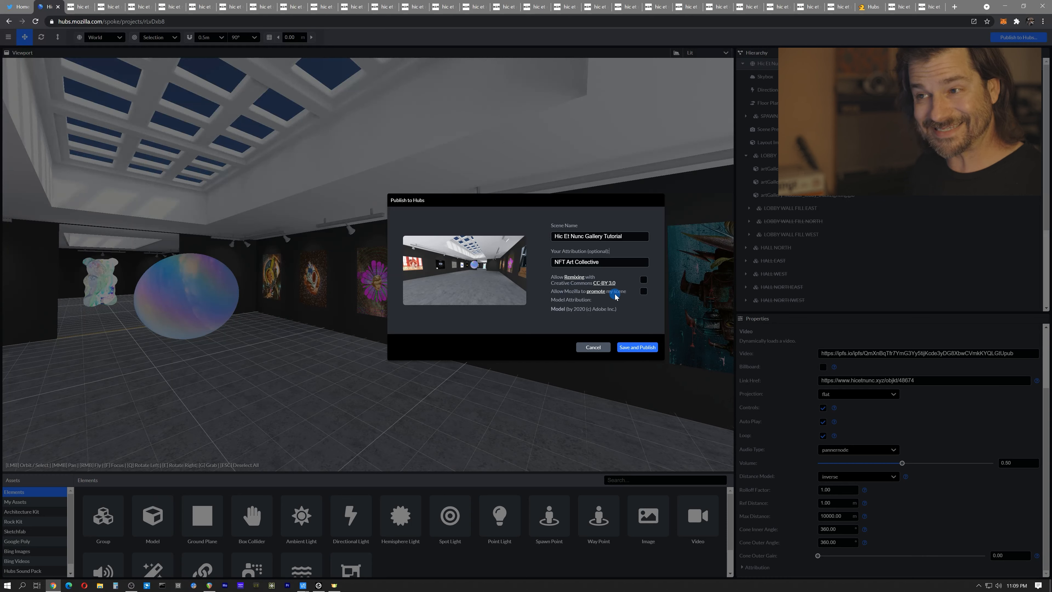
pyautogui.click(641, 290)
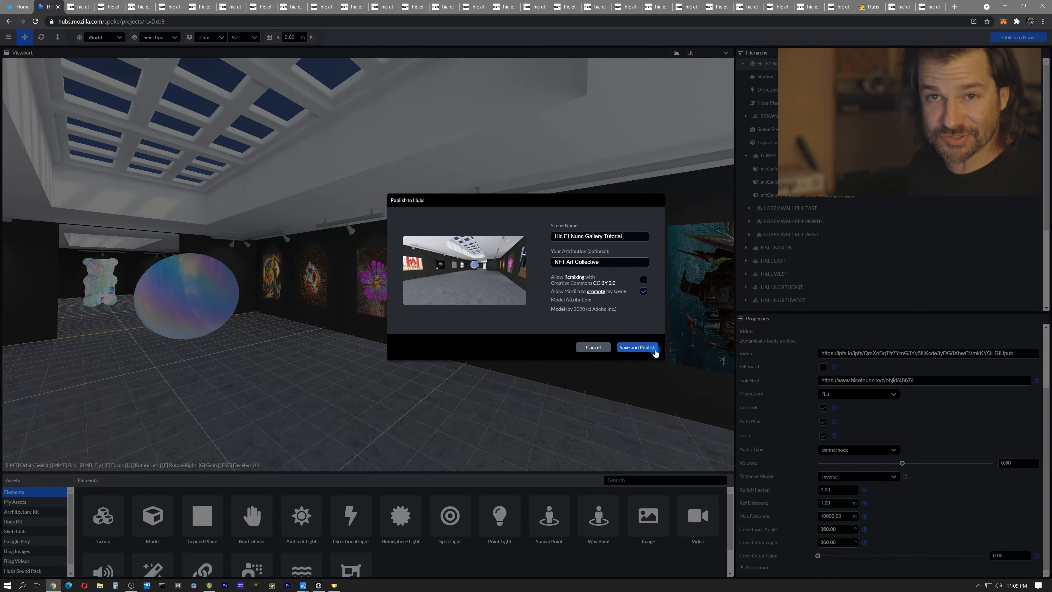
# Save and publish the scene despite the performance check, and open the published scene's page to its web address
pyautogui.click(637, 348)
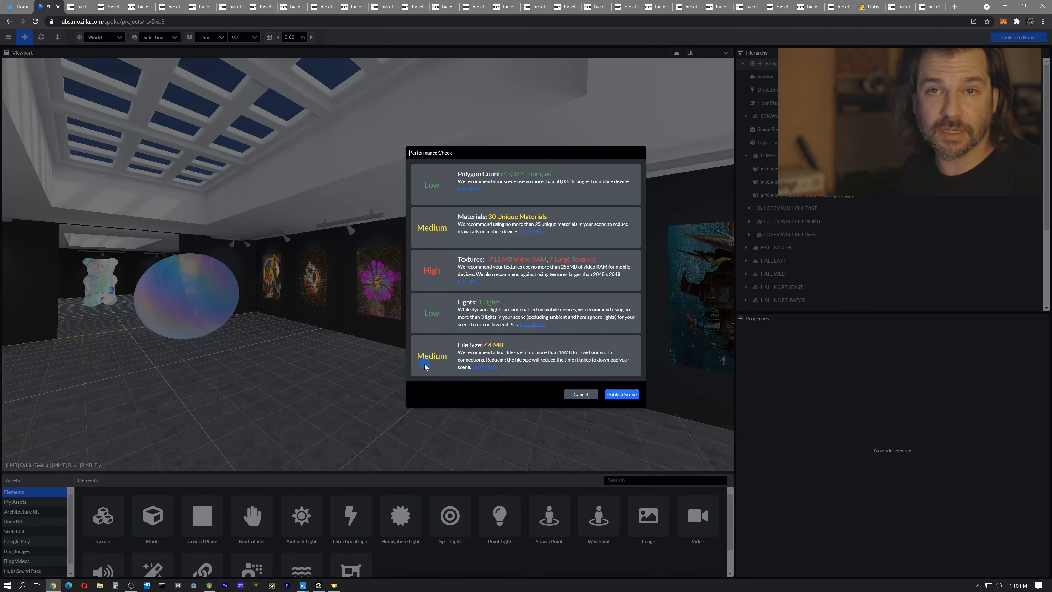
pyautogui.click(620, 395)
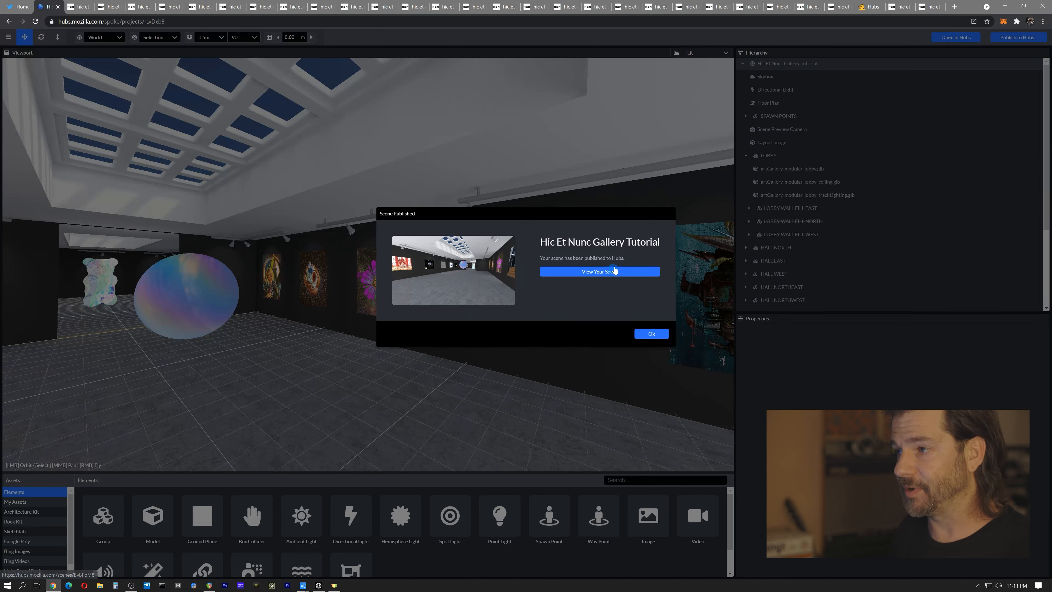
pyautogui.click(607, 276)
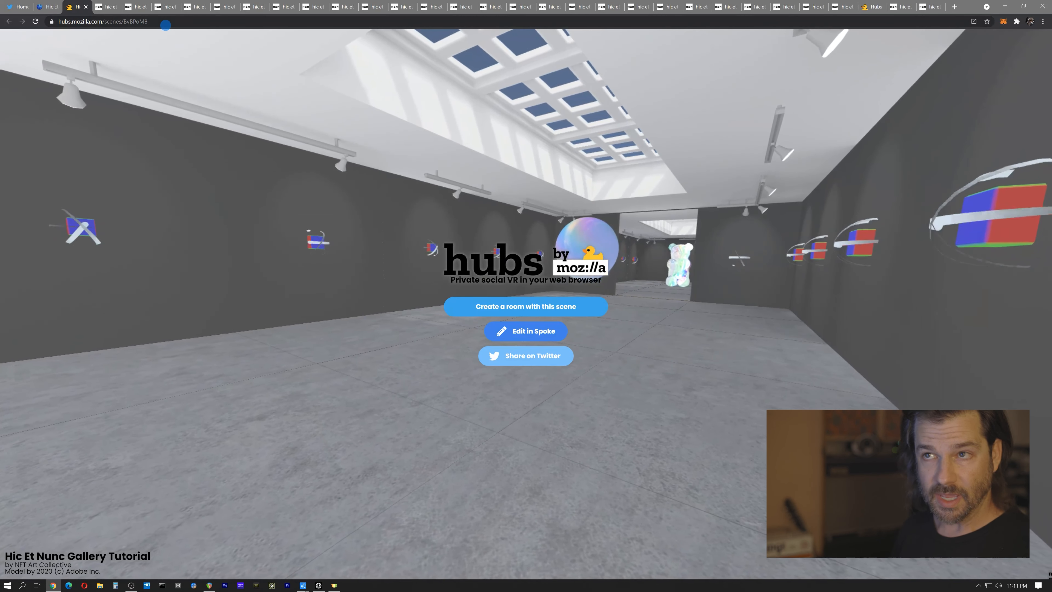
pyautogui.click(173, 22)
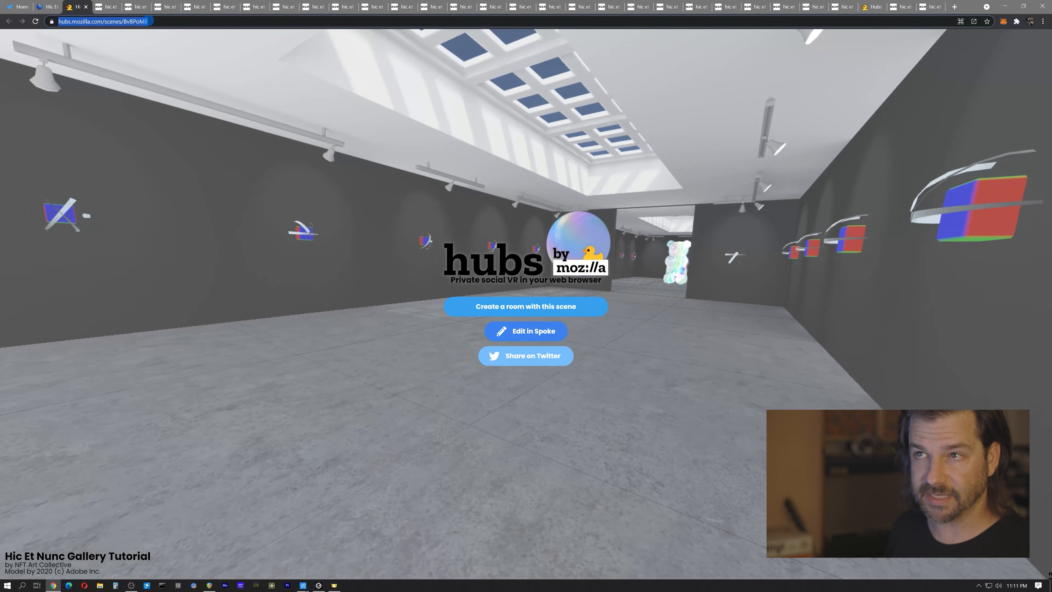
pyautogui.click(155, 22)
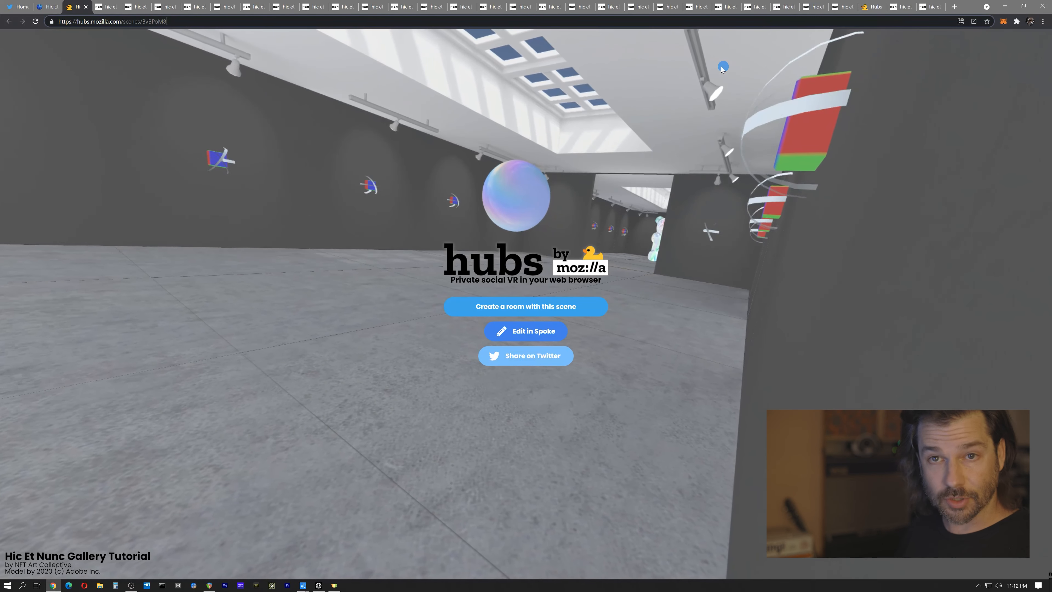
# Create a Hubs room with the published gallery scene and open the room's settings
pyautogui.click(513, 311)
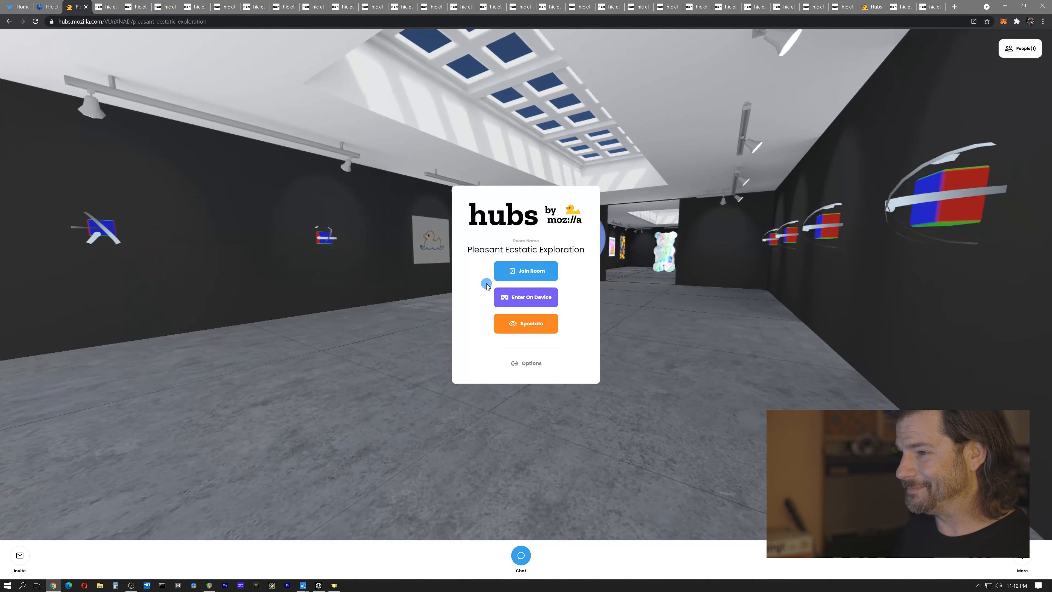
pyautogui.click(528, 363)
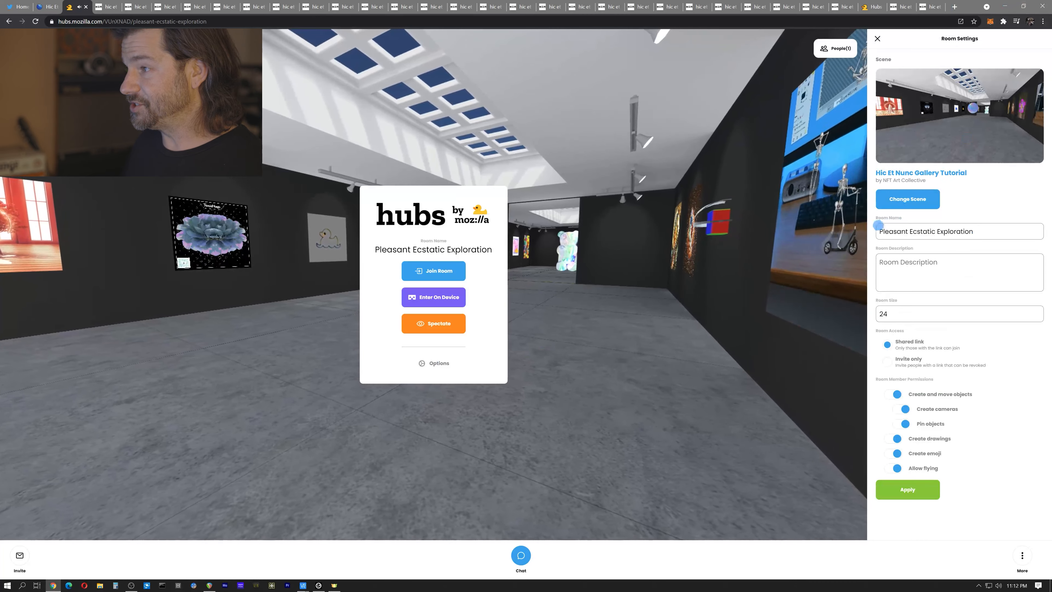
# Rename the room "Tutorial Opening"
pyautogui.tripleClick(955, 232)
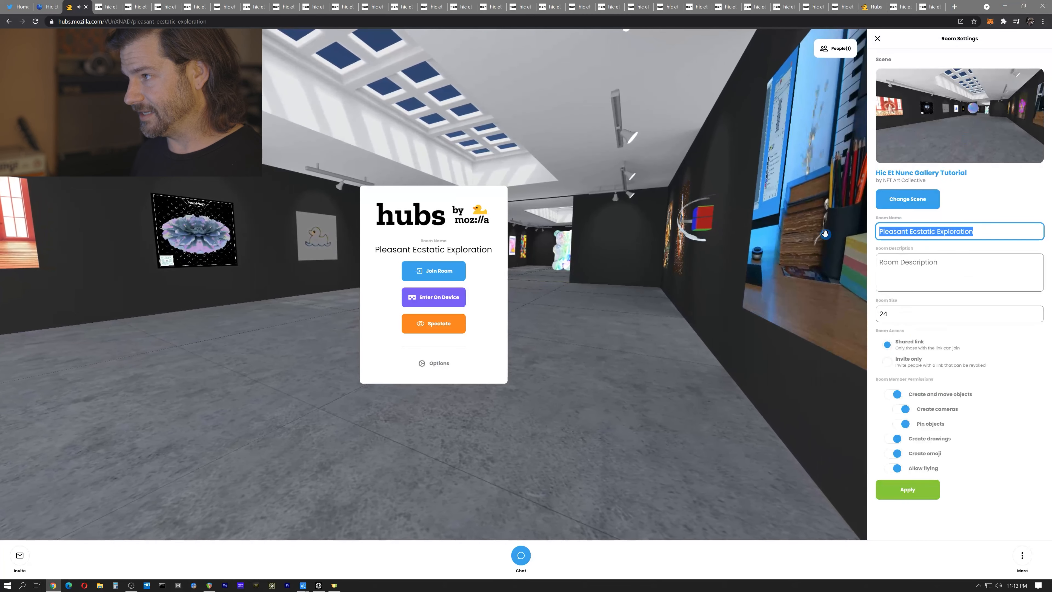
pyautogui.write('Tutorial OPeni')
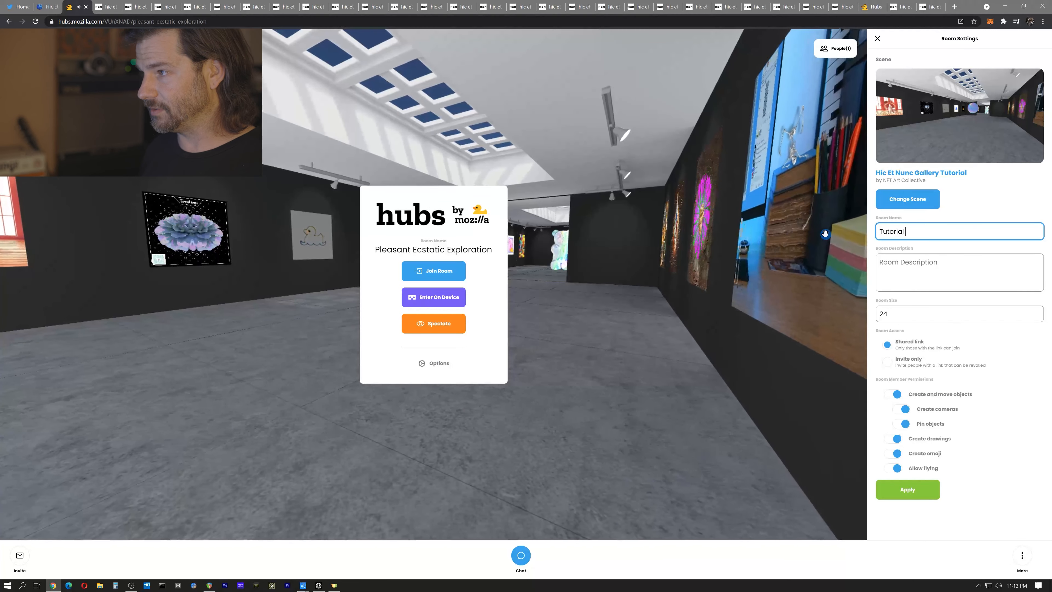
pyautogui.press('BackSpace')
pyautogui.press('BackSpace')
pyautogui.press('BackSpace')
pyautogui.press('BackSpace')
pyautogui.press('BackSpace')
pyautogui.write('Opening')
# Set the room size to 50 and disable the member permissions for creating and moving objects, creating drawings and creating emoji
pyautogui.doubleClick(908, 315)
pyautogui.write('50')
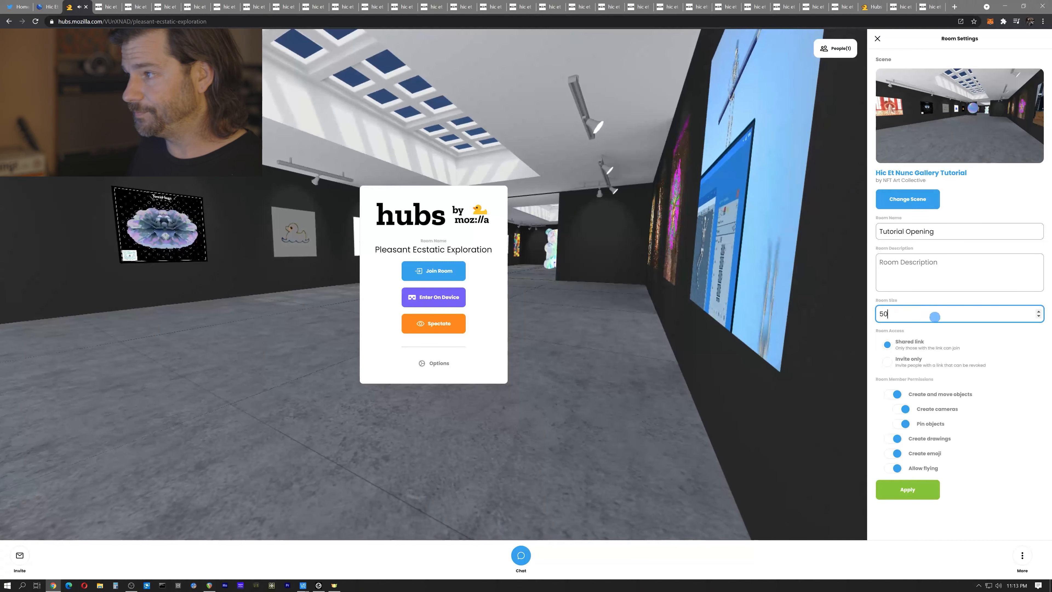
pyautogui.click(990, 344)
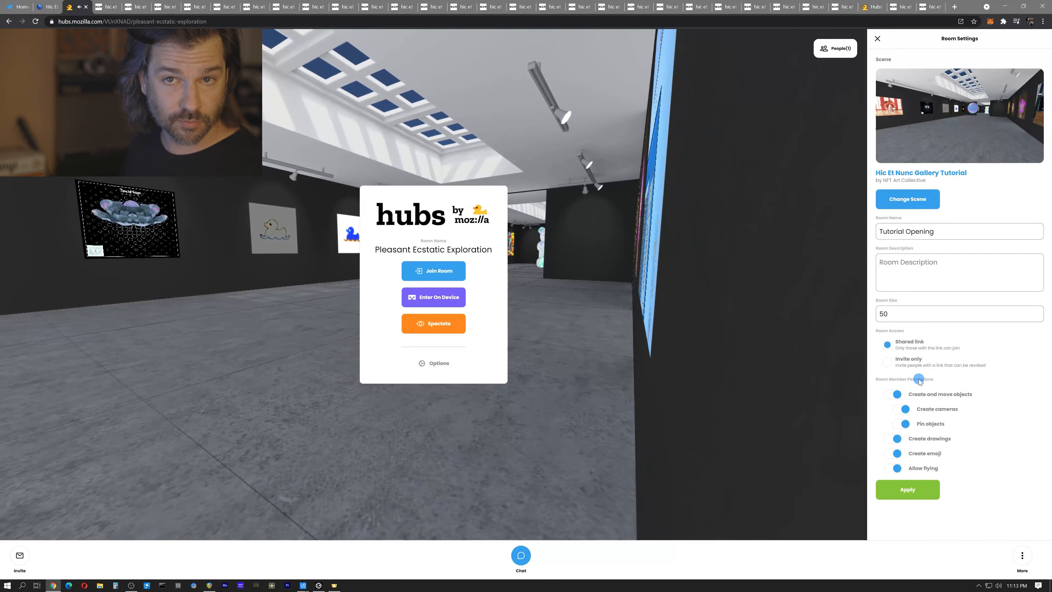
pyautogui.click(932, 396)
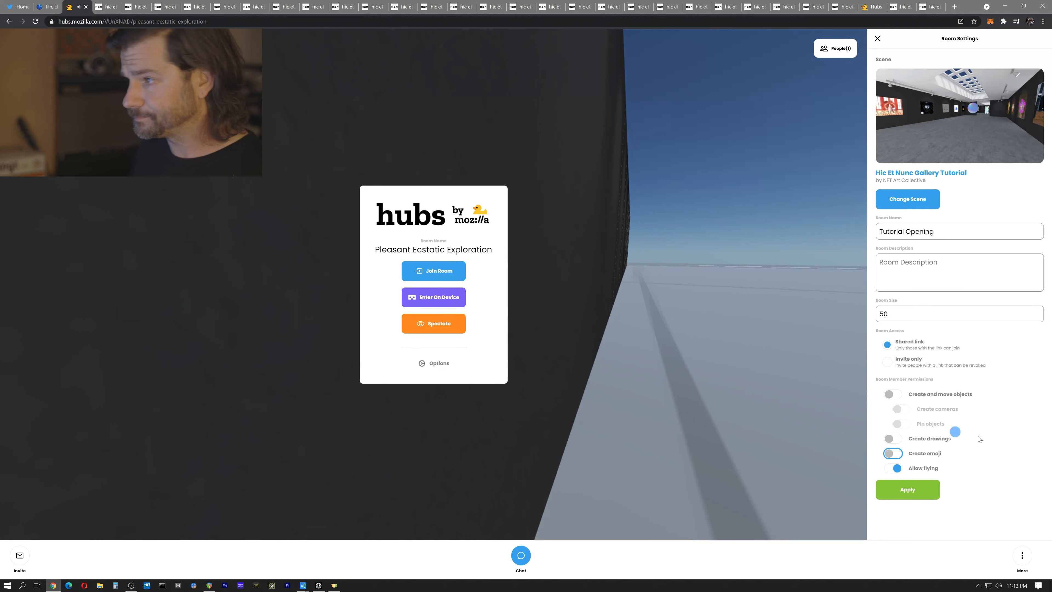
# Describe the room as "This is a tutorial build from the NFT Art Collective." and apply the room settings
pyautogui.click(936, 272)
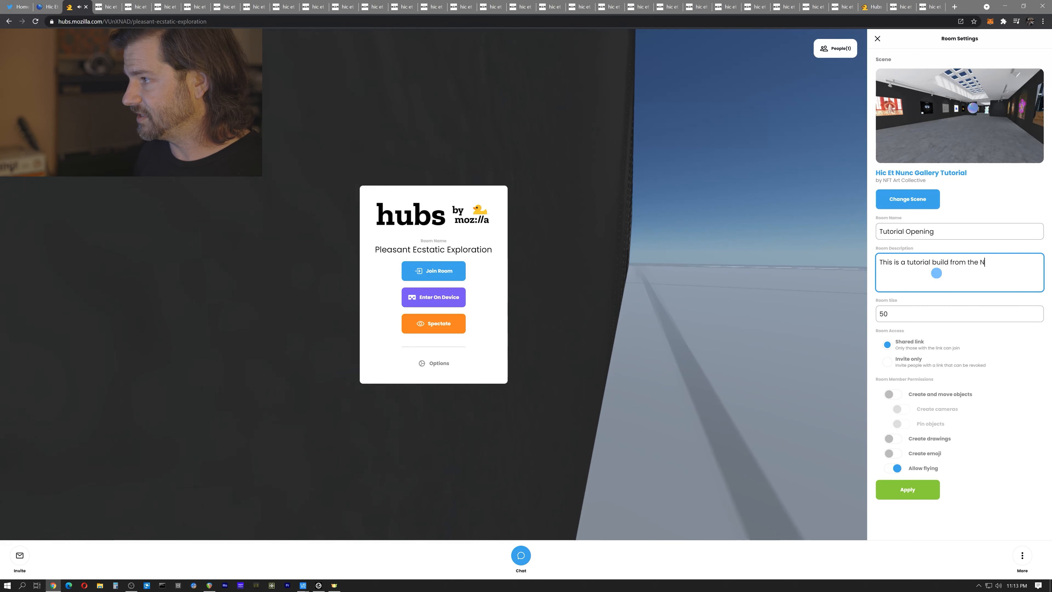
pyautogui.write('Art Colle')
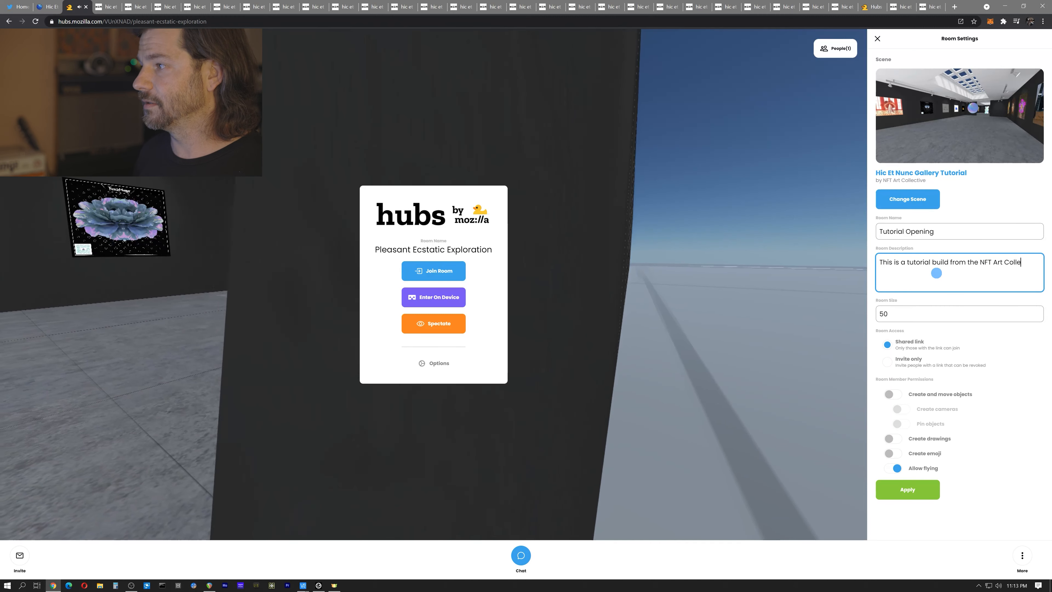
pyautogui.write('ctive.')
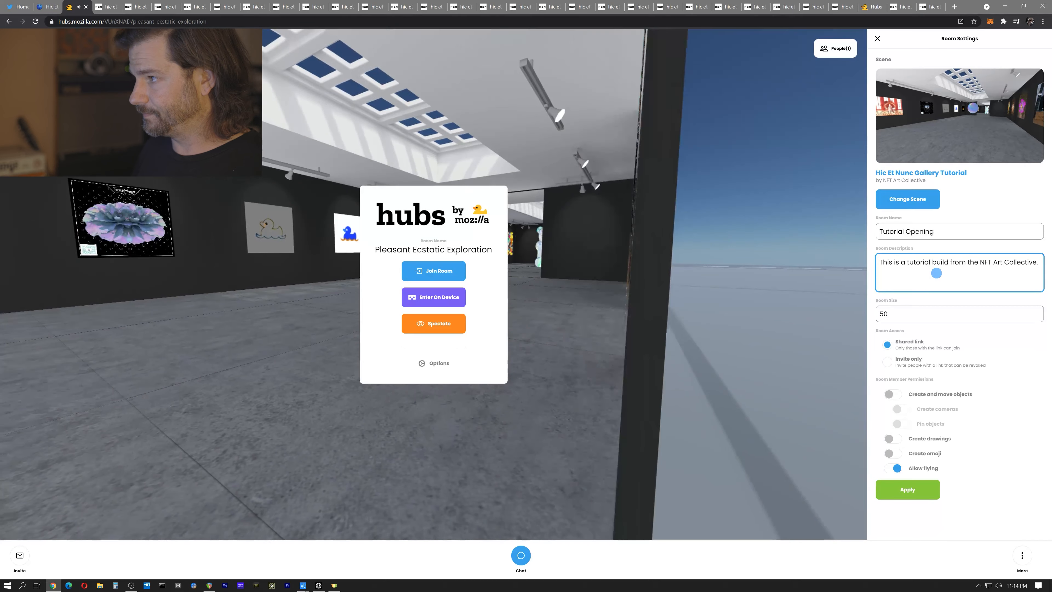
pyautogui.click(911, 488)
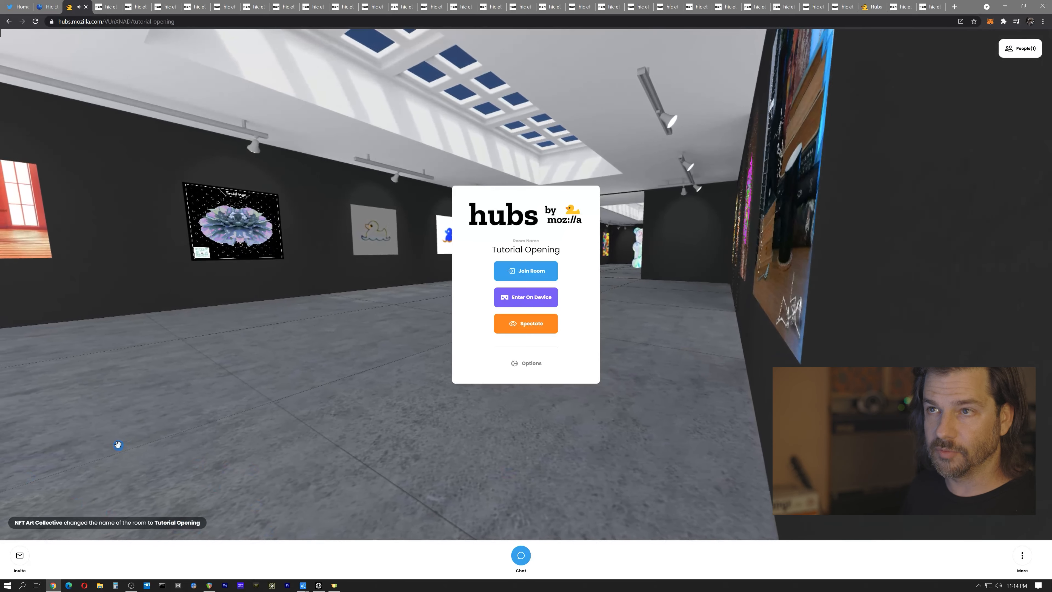
# Select the room's web address for sharing, and start joining the room up to the microphone setup
pyautogui.click(184, 22)
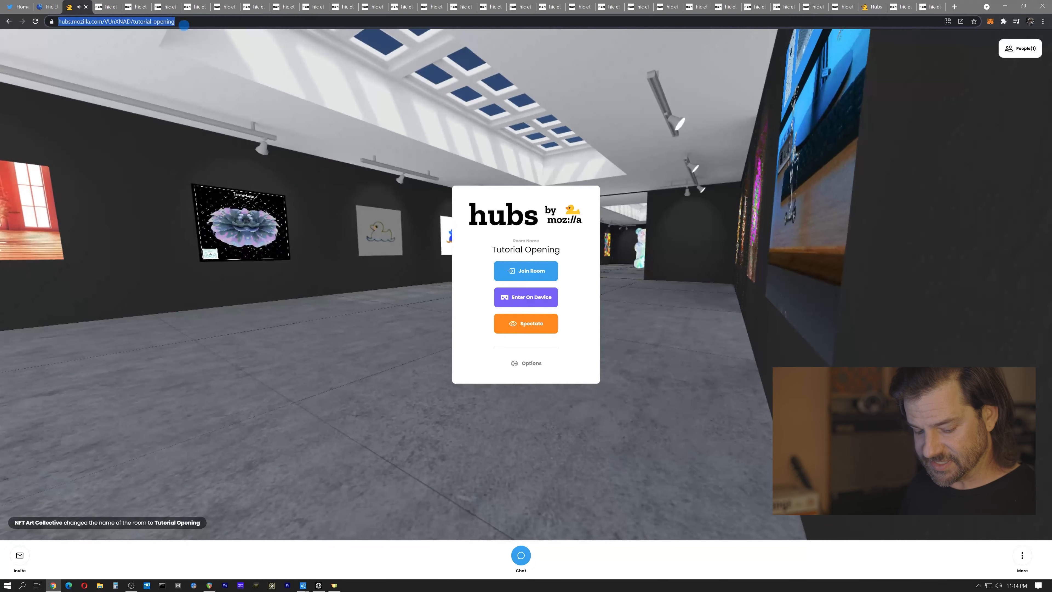
pyautogui.click(192, 23)
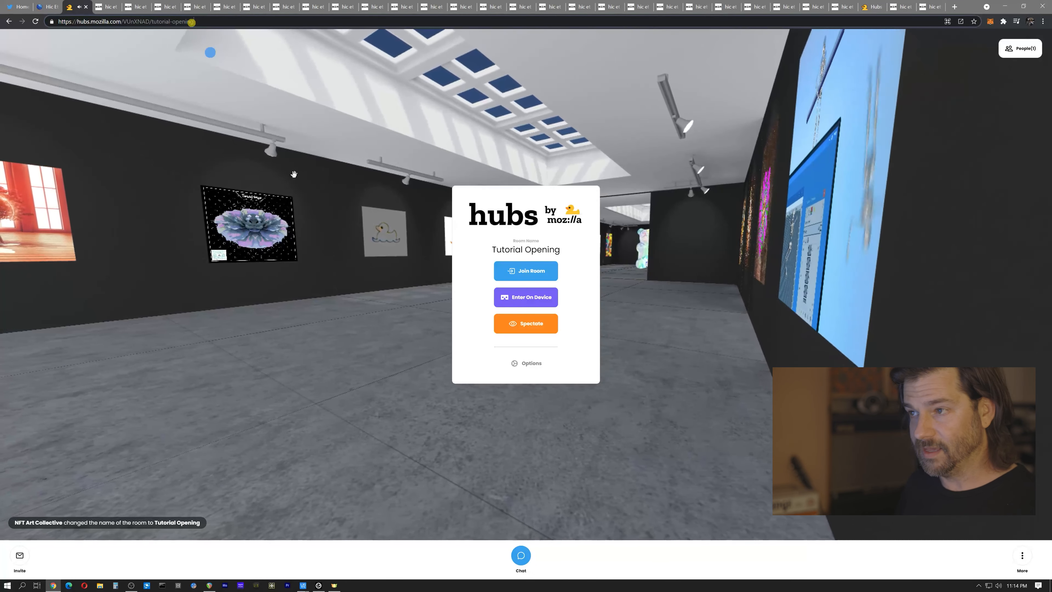
pyautogui.click(514, 270)
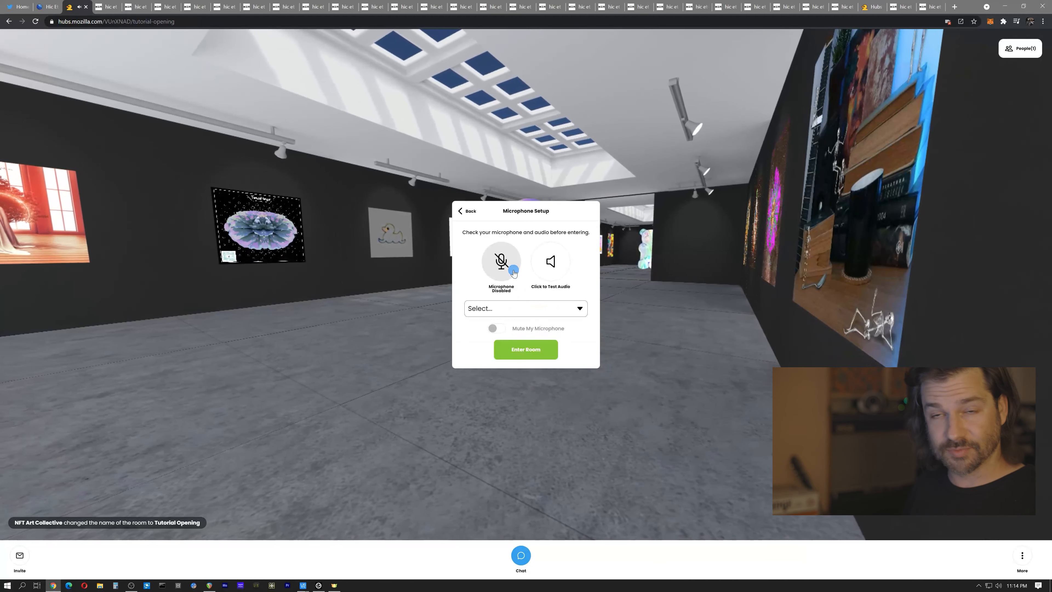